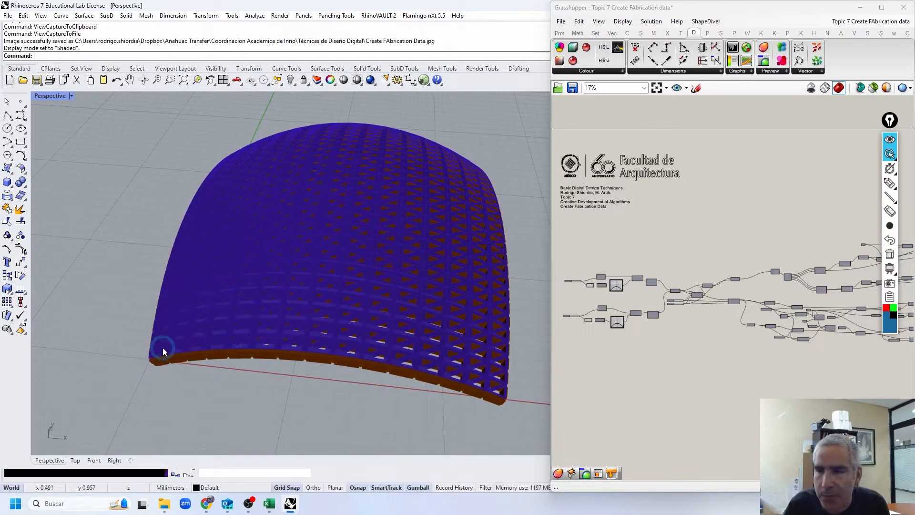
- Move the Isotrim surface component on the canvas up beside the Partition List component it feeds
scroll(685, 279, "up", 5)
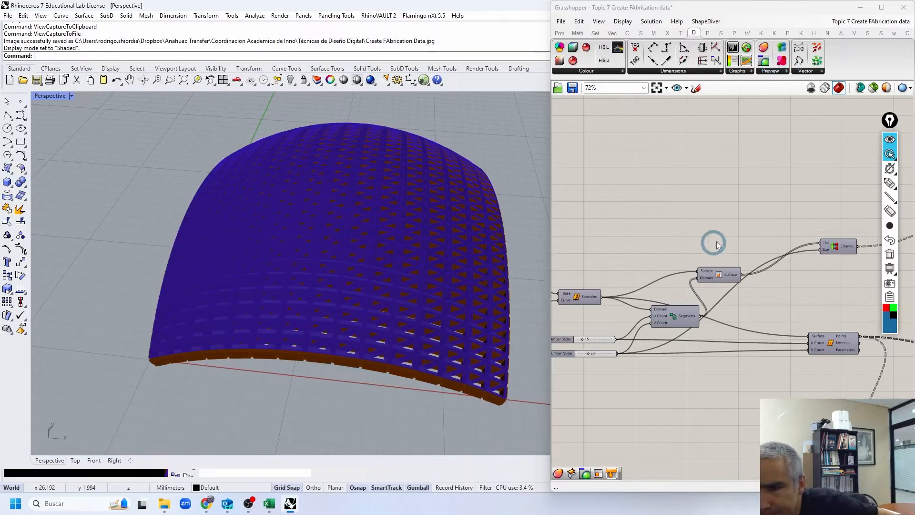
left_click_drag(721, 279, 761, 240)
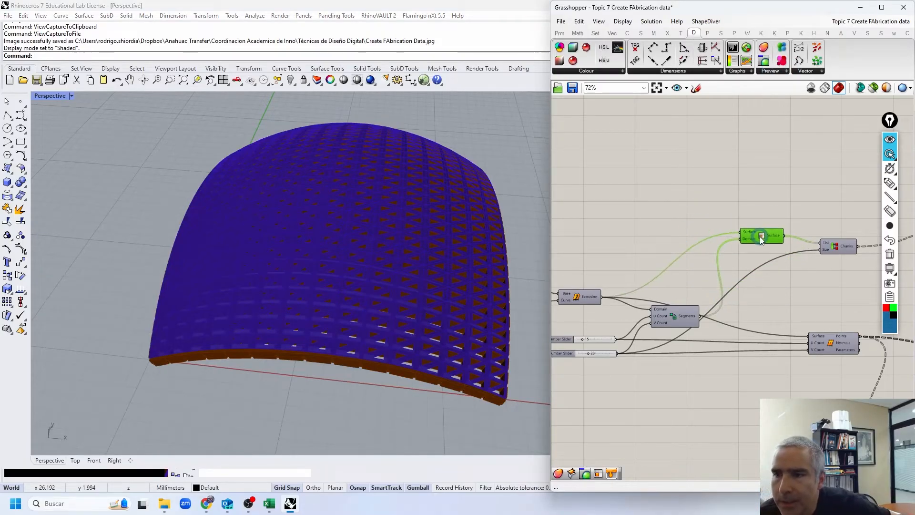
scroll(762, 242, "down", 3)
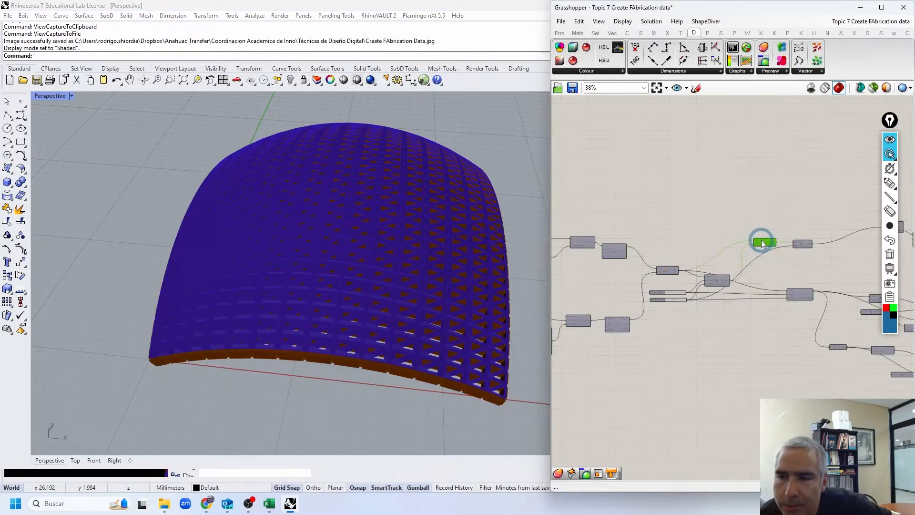
- Select the Extrusion component and limit the viewport preview to selected components only
scroll(754, 239, "up", 1)
scroll(721, 255, "up", 1)
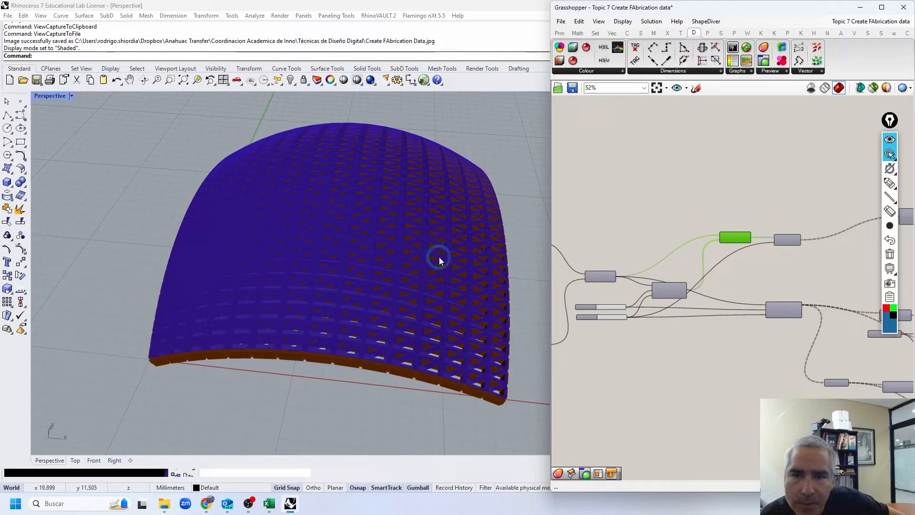
scroll(697, 279, "up", 1)
scroll(693, 279, "down", 1)
right_click_drag(648, 268, 707, 279)
scroll(728, 291, "up", 2)
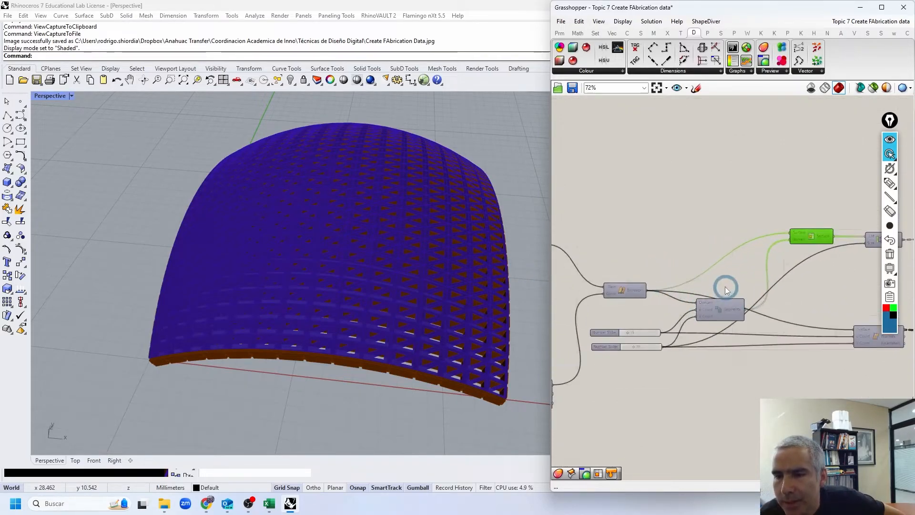
right_click_drag(650, 267, 718, 234)
left_click(687, 258)
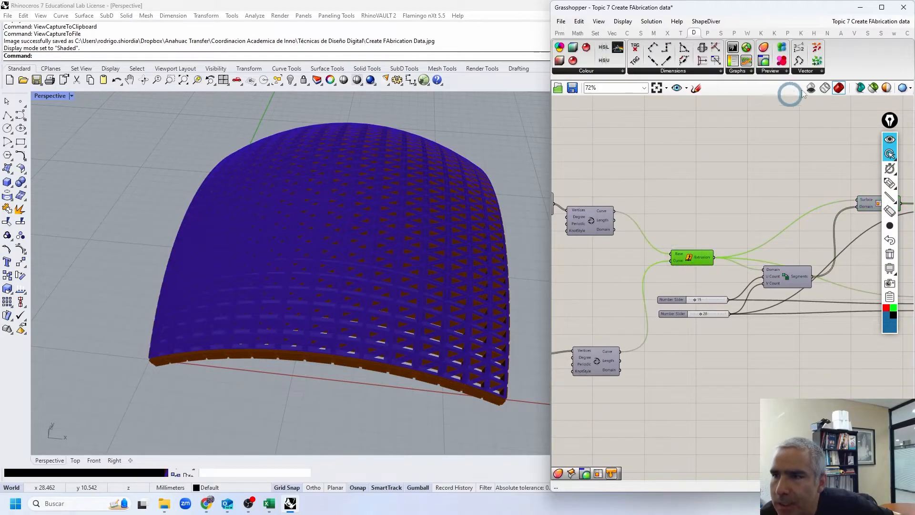
left_click(874, 88)
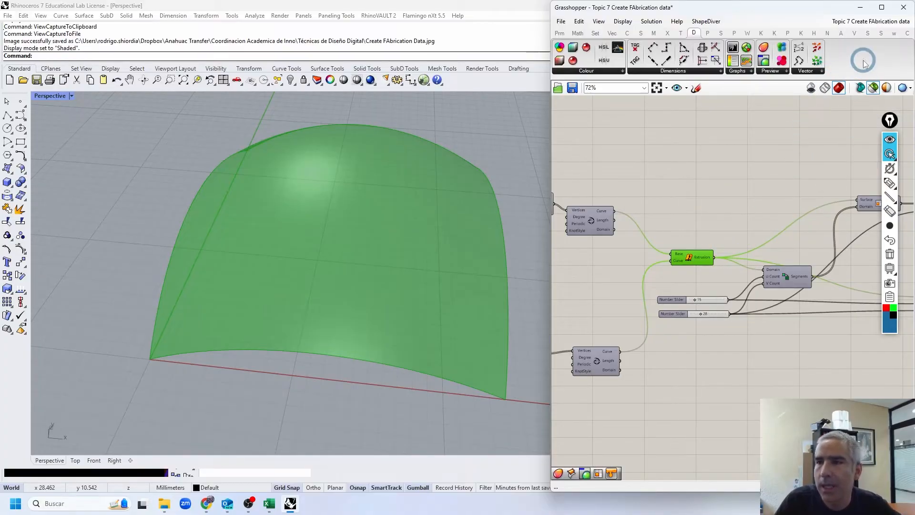
- Reselect the Extrusion component to preview its vaulted surface and move it slightly higher on the canvas
left_click(687, 177)
left_click(689, 257)
right_click_drag(387, 159, 280, 176)
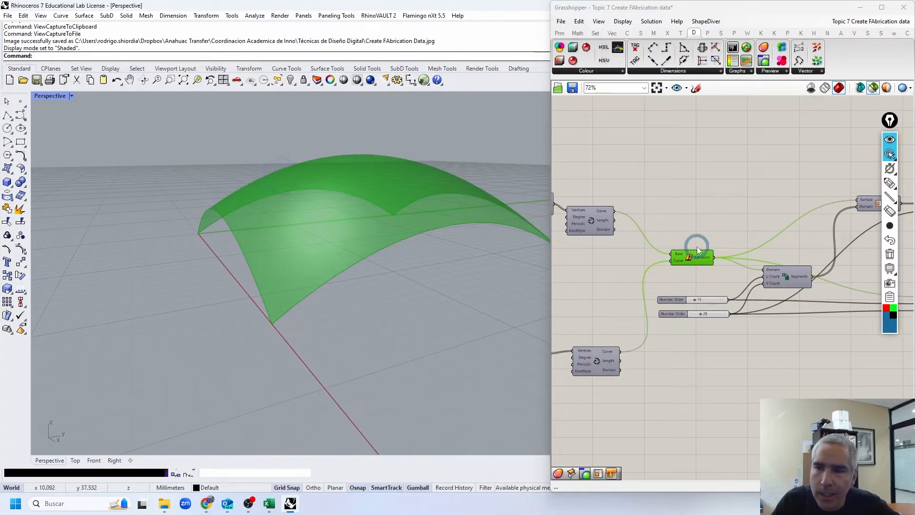
left_click_drag(704, 254, 702, 236)
right_click_drag(351, 205, 375, 232)
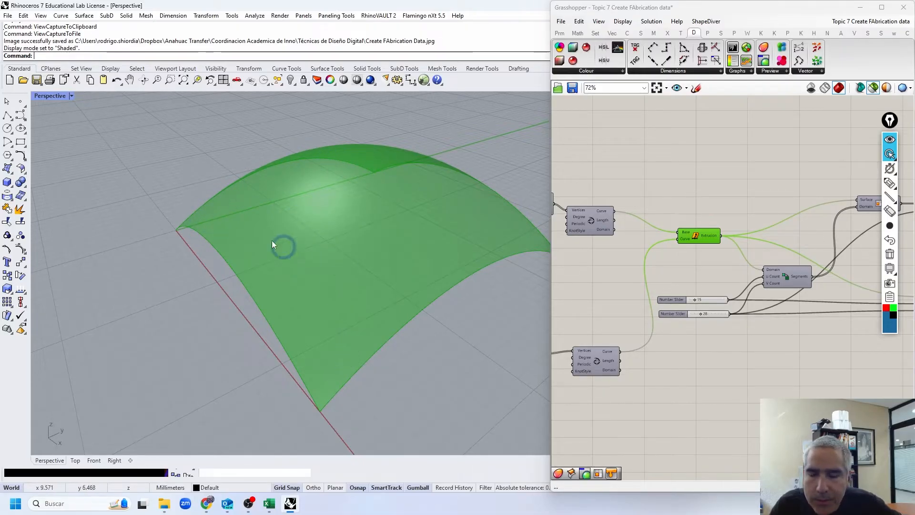
- Select the Isotrim component and examine the panel subdivision of the vaulted surface
right_click_drag(843, 228, 707, 225)
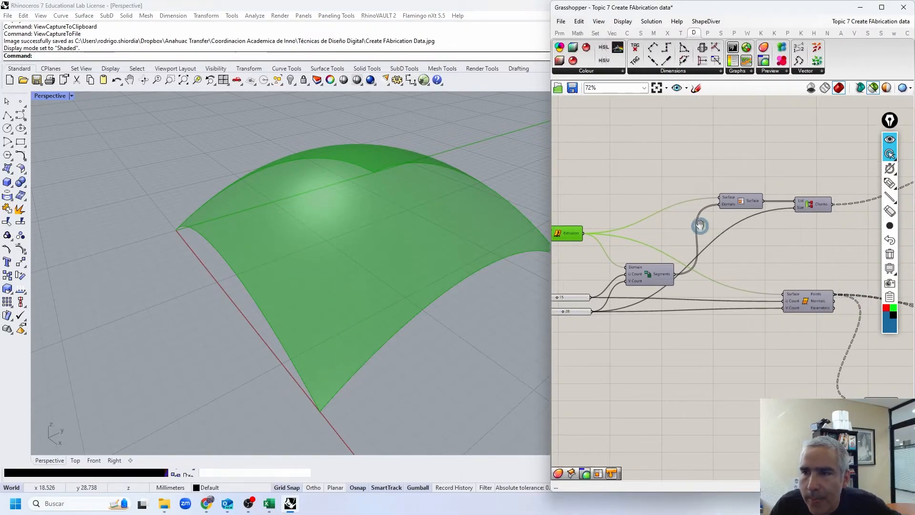
left_click(742, 200)
right_click_drag(391, 150, 365, 211)
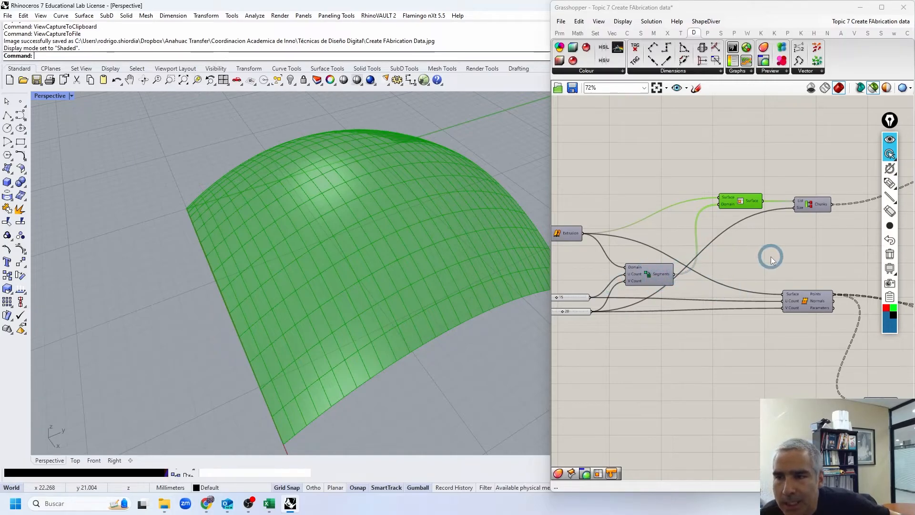
- Move the domain division component with the Segments output slightly up and review the count sliders feeding it
right_click_drag(751, 256, 715, 257)
left_click_drag(622, 276, 623, 268)
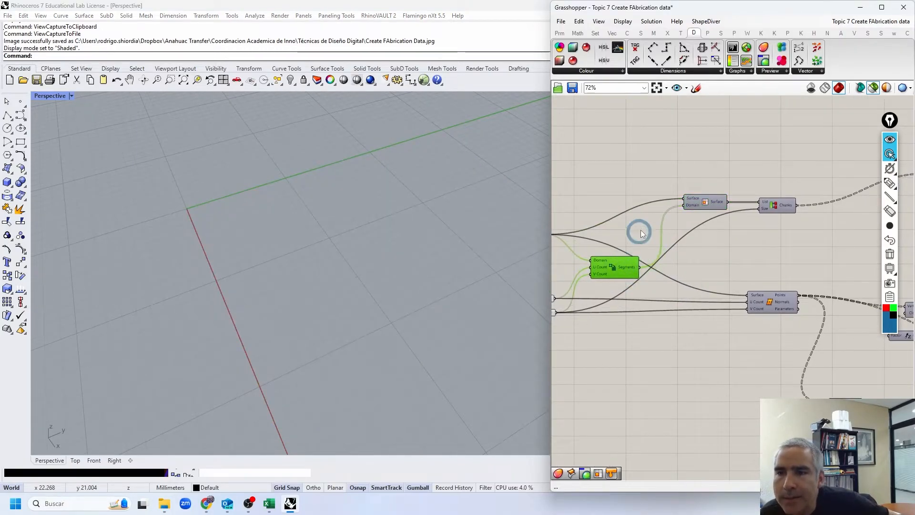
right_click_drag(623, 267, 811, 202)
scroll(808, 214, "up", 3)
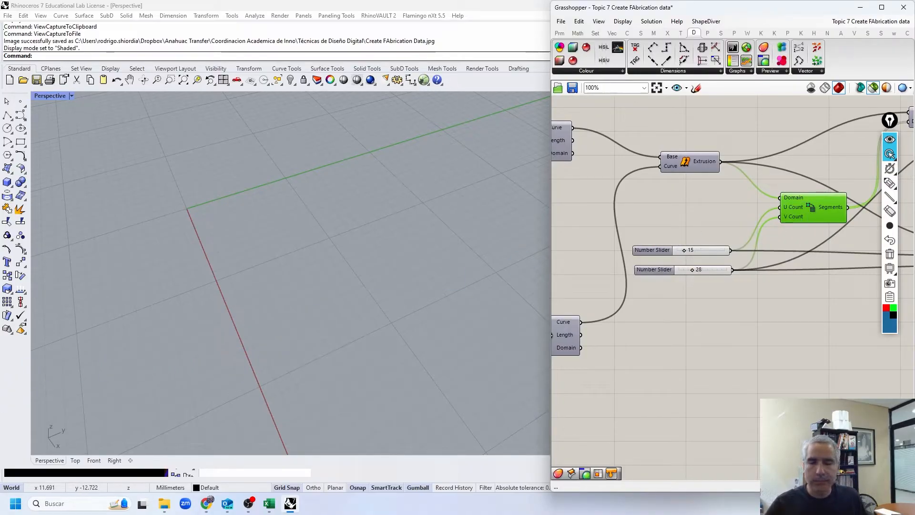
right_click_drag(791, 202, 605, 222)
right_click_drag(618, 191, 668, 230)
- Select the Isotrim component again to preview the subdivided surface from its front edge
left_click(802, 148)
right_click_drag(317, 229, 370, 246)
scroll(301, 290, "up", 2)
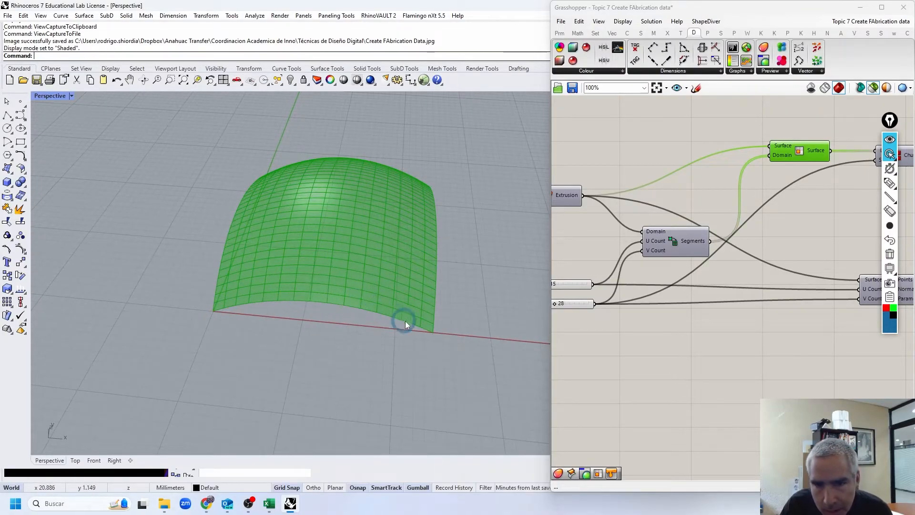
- Annotate the surface's front edge with a curve, the number 15 and division dots, and clear the annotations
left_click(890, 183)
mouse_move(214, 317)
left_mouse_down()
mouse_move(261, 310)
mouse_move(399, 329)
mouse_move(410, 339)
left_mouse_up()
mouse_move(270, 336)
left_mouse_down()
mouse_move(270, 351)
mouse_move(297, 348)
left_mouse_up()
left_click(230, 303)
left_click(243, 300)
left_click(256, 298)
left_click(268, 297)
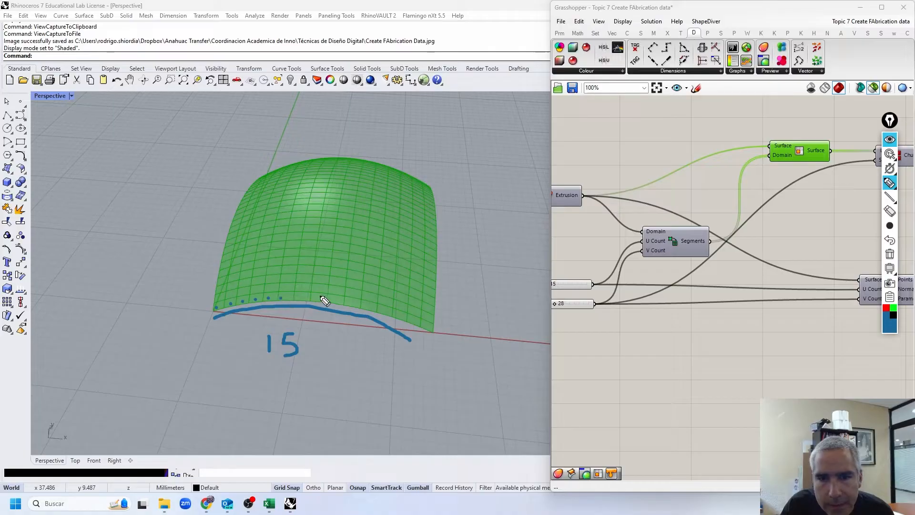
left_click(428, 326)
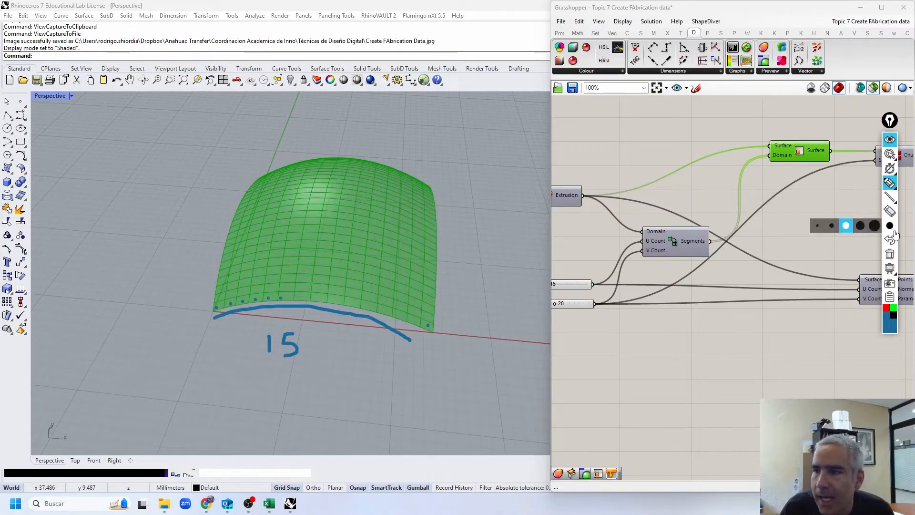
left_click(889, 254)
left_click(889, 154)
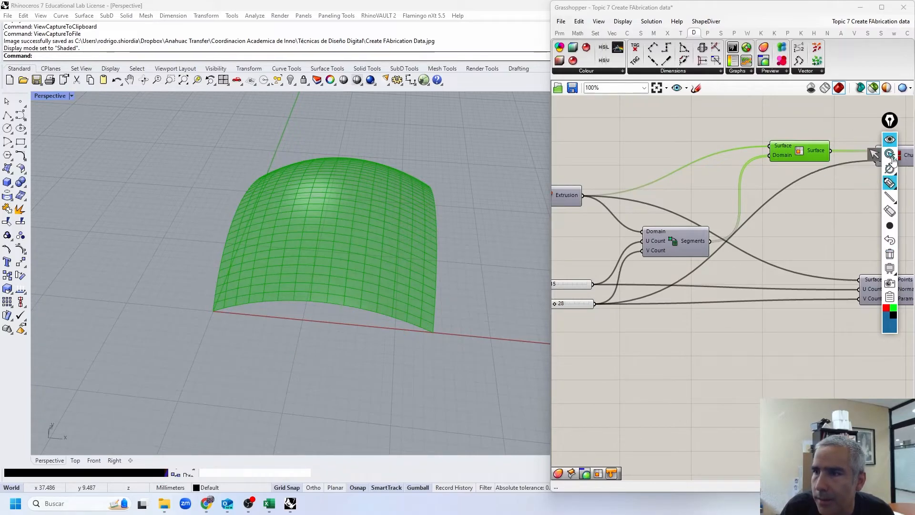
- Annotate the surface's other direction with a curve labelled V 28, trace the adjacent edge, and clear the annotations
right_click_drag(245, 238, 392, 211)
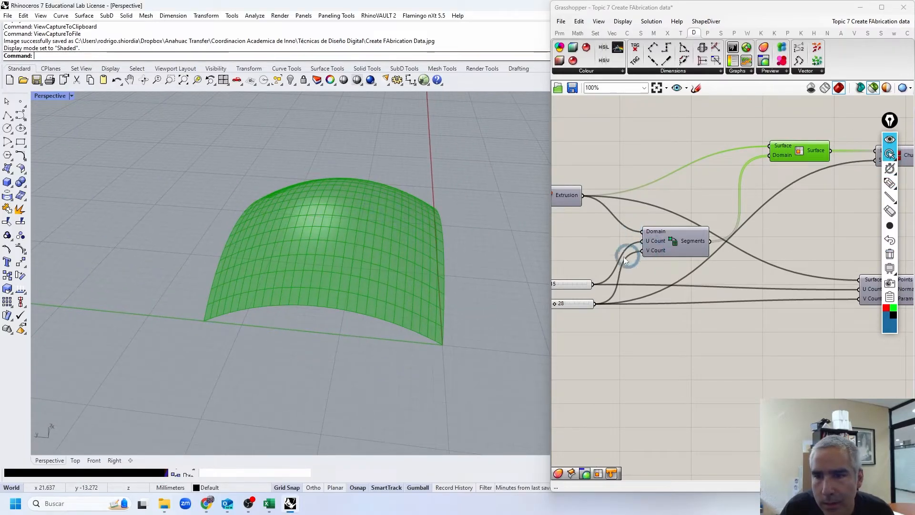
right_click_drag(637, 255, 720, 231)
left_click(891, 185)
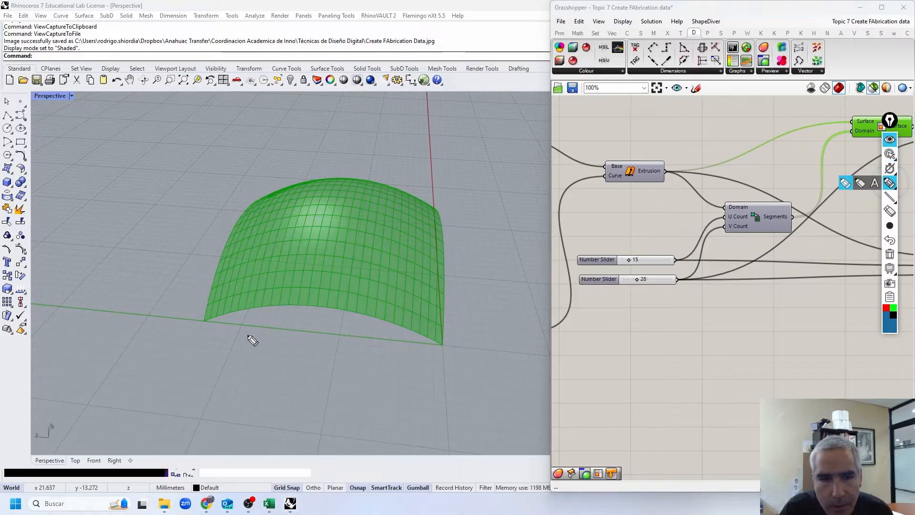
mouse_move(212, 323)
left_mouse_down()
mouse_move(302, 317)
mouse_move(422, 358)
left_mouse_up()
mouse_move(293, 351)
left_mouse_down()
mouse_move(306, 368)
mouse_move(340, 354)
left_mouse_up()
left_click_drag(257, 342, 274, 343)
left_click_drag(450, 342, 477, 237)
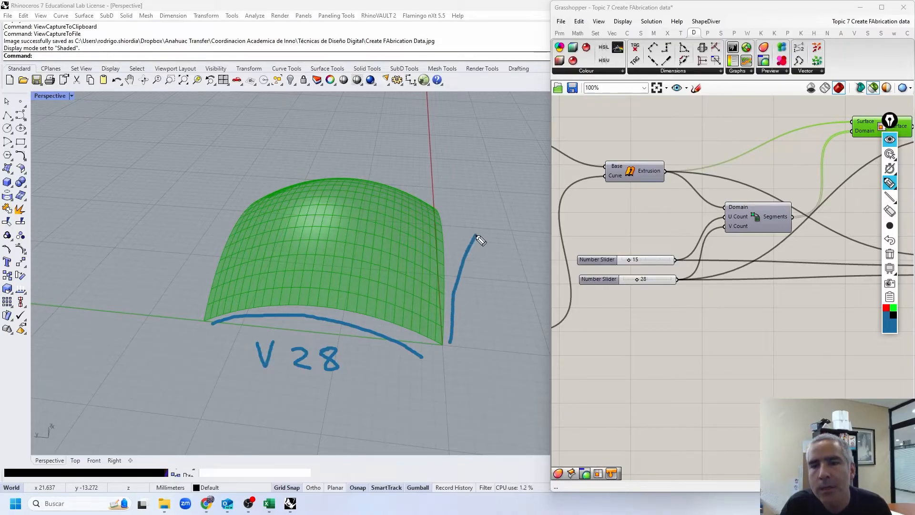
left_click(890, 254)
left_click(890, 153)
- Place a second Partition List component above the existing one and connect the Isotrim surface output to its List input
right_click_drag(821, 145, 649, 143)
right_click_drag(782, 139, 650, 127)
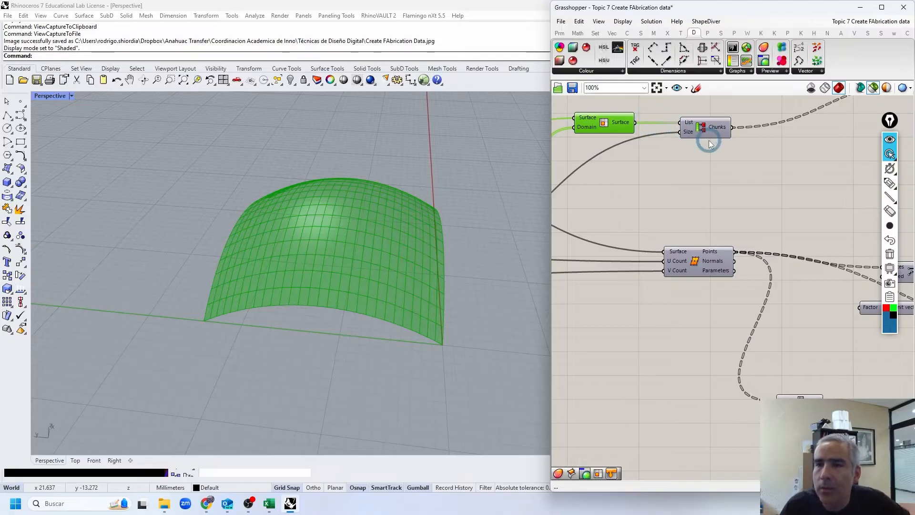
left_click(595, 33)
left_click_drag(591, 61, 592, 70)
left_click(593, 70)
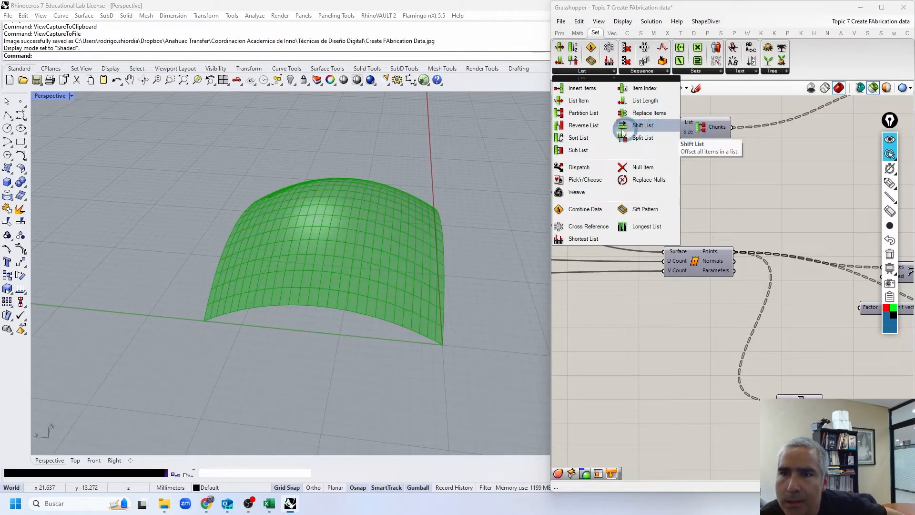
left_click_drag(574, 115, 711, 101)
scroll(696, 187, "down", 2)
scroll(695, 186, "up", 2)
right_click_drag(712, 100, 688, 197)
left_click_drag(688, 199, 685, 173)
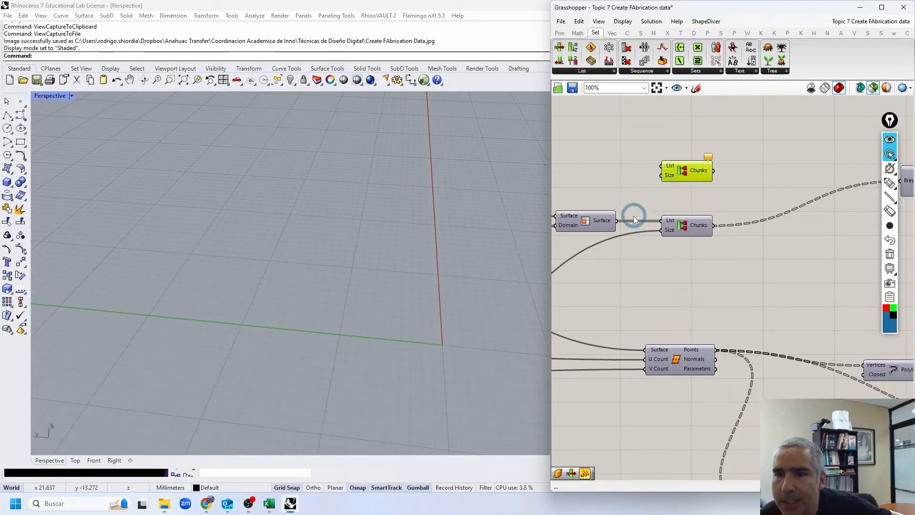
left_click(602, 221)
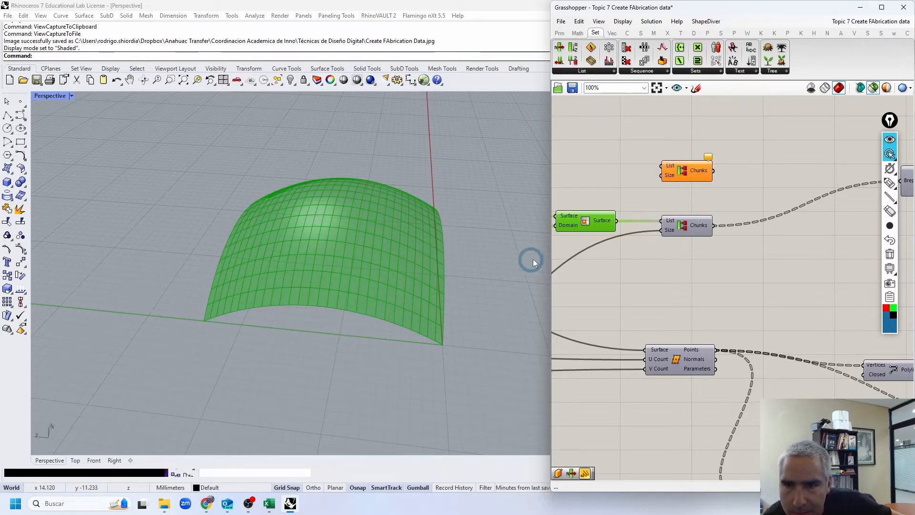
left_click_drag(616, 221, 673, 170)
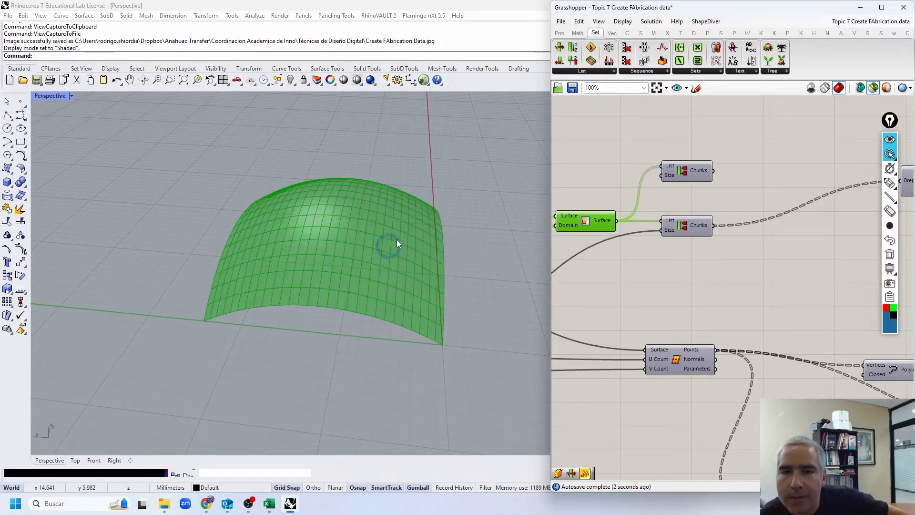
- Write the annotation "# items N = 15 x 28" with the pen above the subdivided surface
left_click(890, 184)
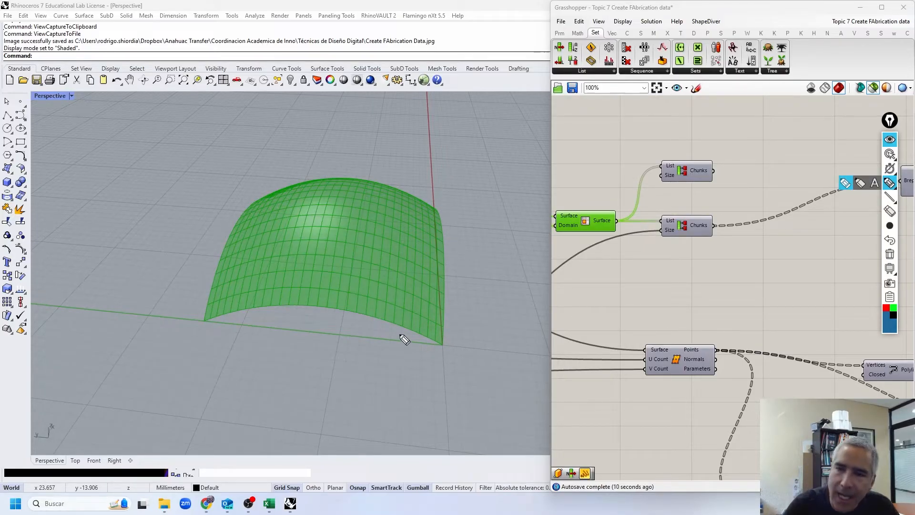
mouse_move(222, 161)
left_mouse_down()
mouse_move(224, 111)
mouse_move(249, 106)
mouse_move(289, 126)
left_mouse_up()
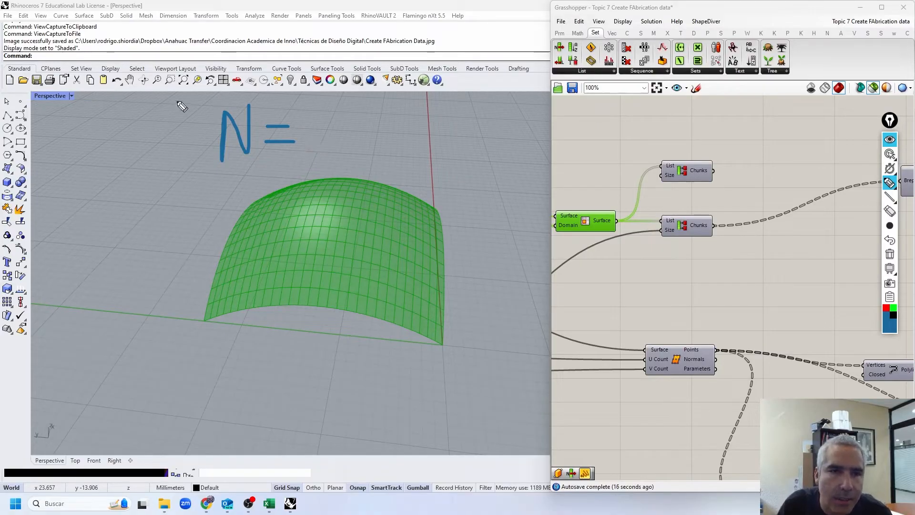
left_click_drag(126, 74, 111, 116)
mouse_move(134, 65)
left_mouse_down()
mouse_move(114, 124)
mouse_move(161, 90)
left_mouse_up()
left_click_drag(74, 110, 166, 106)
mouse_move(192, 61)
left_mouse_down()
mouse_move(190, 104)
mouse_move(214, 78)
mouse_move(221, 94)
mouse_move(250, 75)
mouse_move(264, 91)
left_mouse_up()
left_click_drag(333, 134, 332, 139)
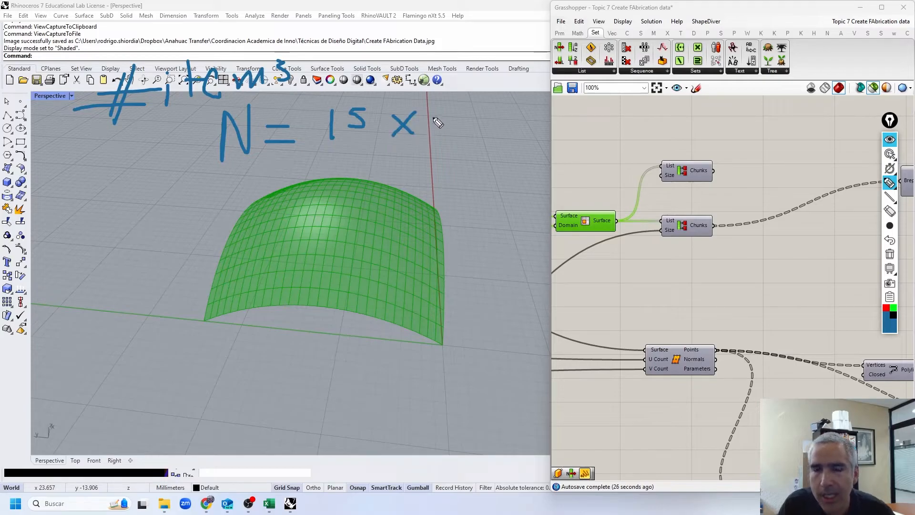
left_click_drag(429, 100, 458, 139)
mouse_move(482, 102)
left_mouse_down()
mouse_move(491, 115)
mouse_move(483, 101)
left_mouse_up()
- Trace the surface's two adjoining edges with the pen and circle the new Partition List component
mouse_move(448, 341)
left_mouse_down()
mouse_move(442, 215)
mouse_move(393, 339)
mouse_move(217, 332)
left_mouse_up()
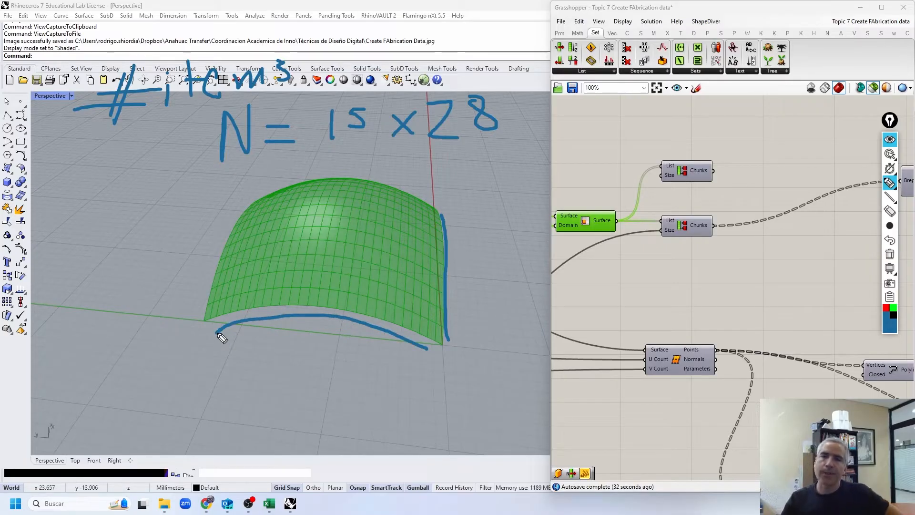
mouse_move(670, 145)
left_mouse_down()
mouse_move(677, 196)
mouse_move(720, 142)
mouse_move(670, 151)
left_mouse_up()
left_click(890, 153)
left_click(890, 183)
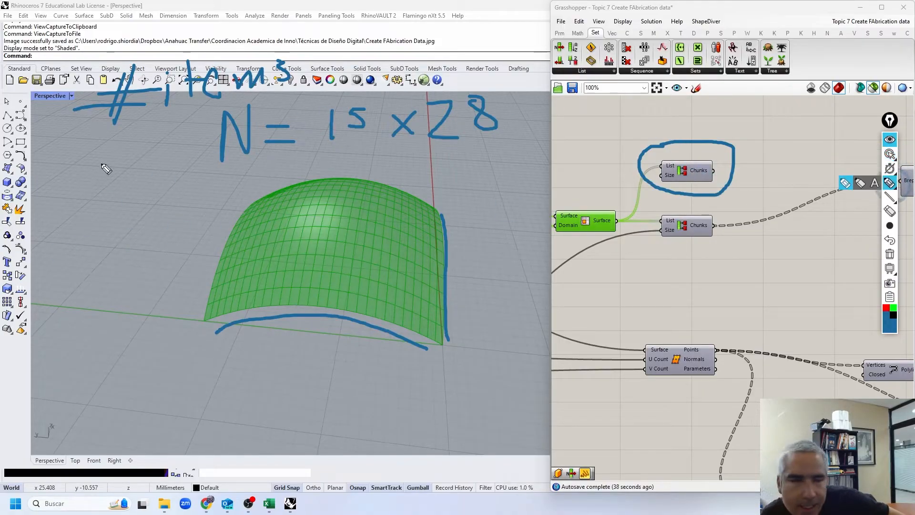
- Draw a boxed list beside the surface with indices 0, 1, 2 through 419 and outline the matching corner panels
mouse_move(67, 205)
left_mouse_down()
mouse_move(81, 396)
mouse_move(162, 186)
mouse_move(44, 192)
mouse_move(92, 217)
mouse_move(78, 265)
left_mouse_up()
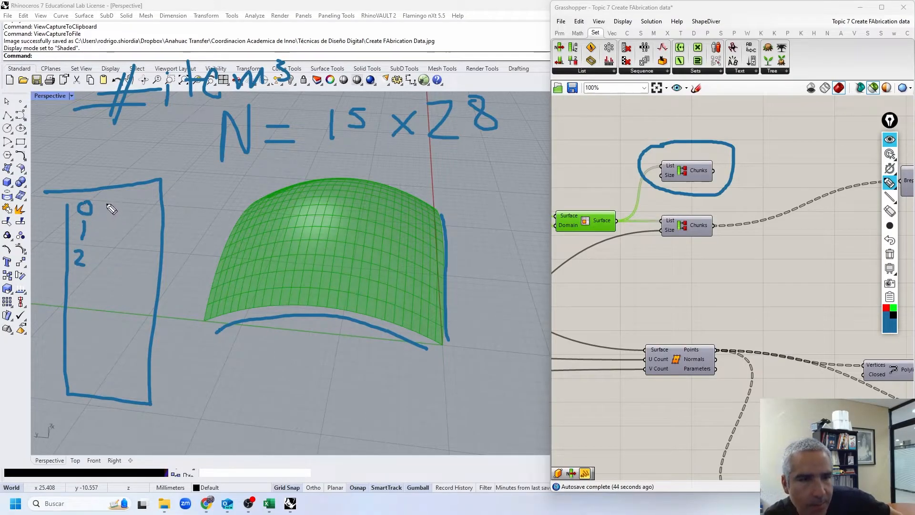
left_click_drag(103, 226, 137, 209)
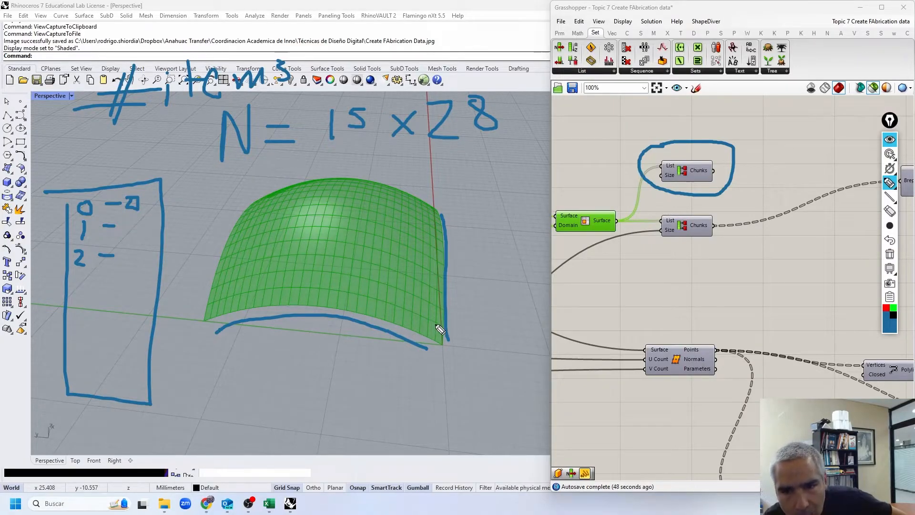
mouse_move(434, 341)
left_mouse_down()
mouse_move(447, 345)
mouse_move(443, 322)
mouse_move(434, 325)
left_mouse_up()
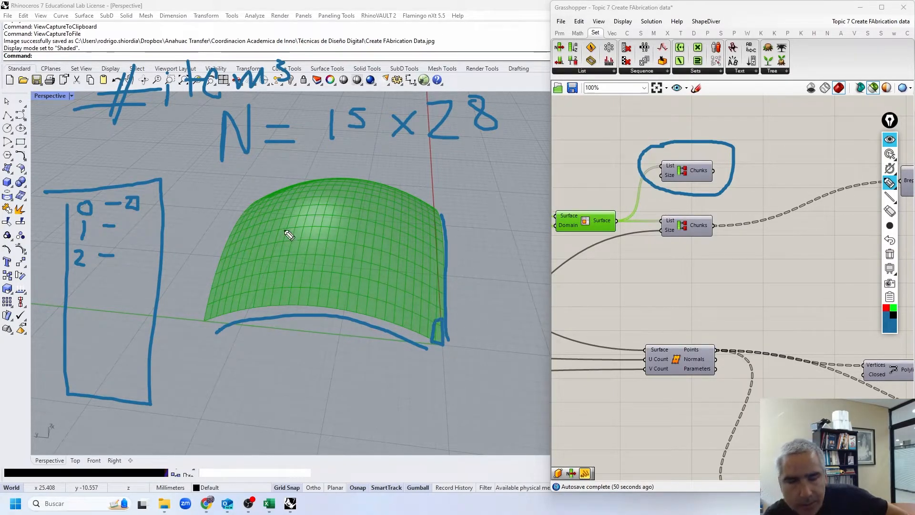
left_click(81, 341)
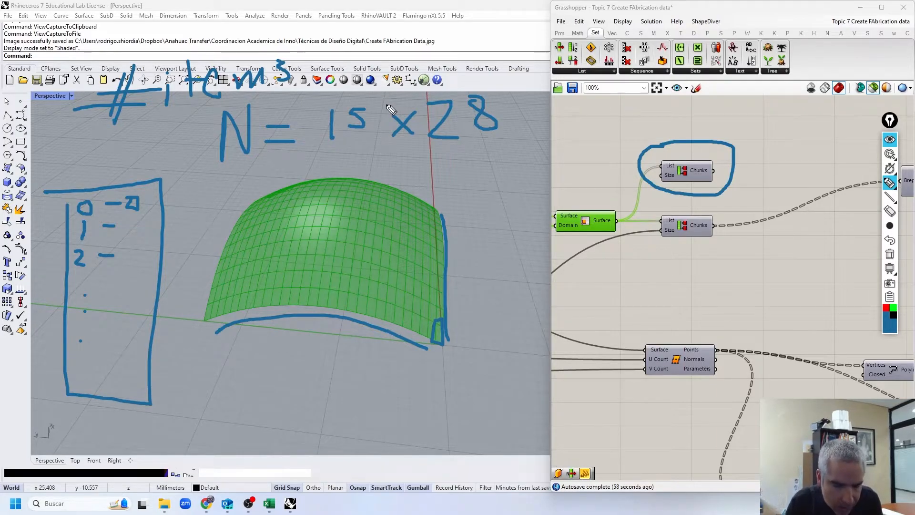
mouse_move(70, 359)
left_mouse_down()
mouse_move(105, 394)
mouse_move(131, 384)
left_mouse_up()
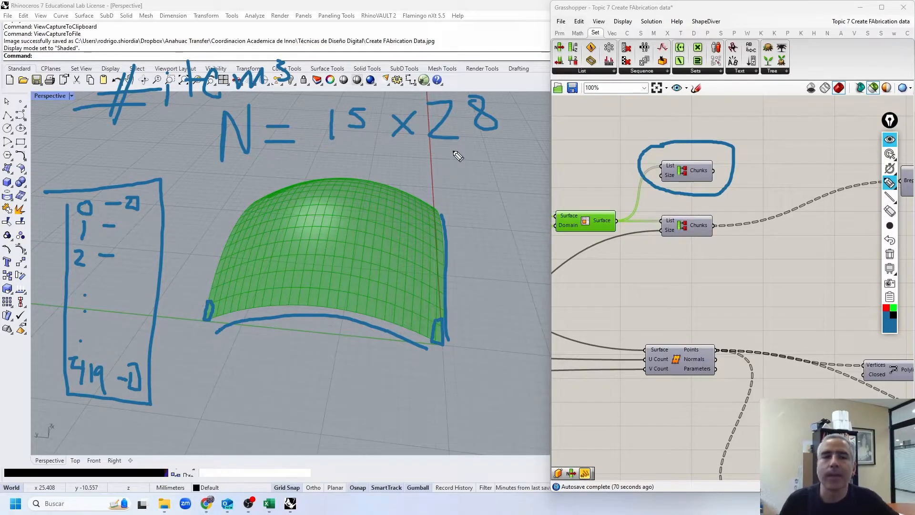
- Trace the wire from the Isotrim surface output to the new Partition List with the pen, and clear all the ink
left_click_drag(621, 224, 659, 168)
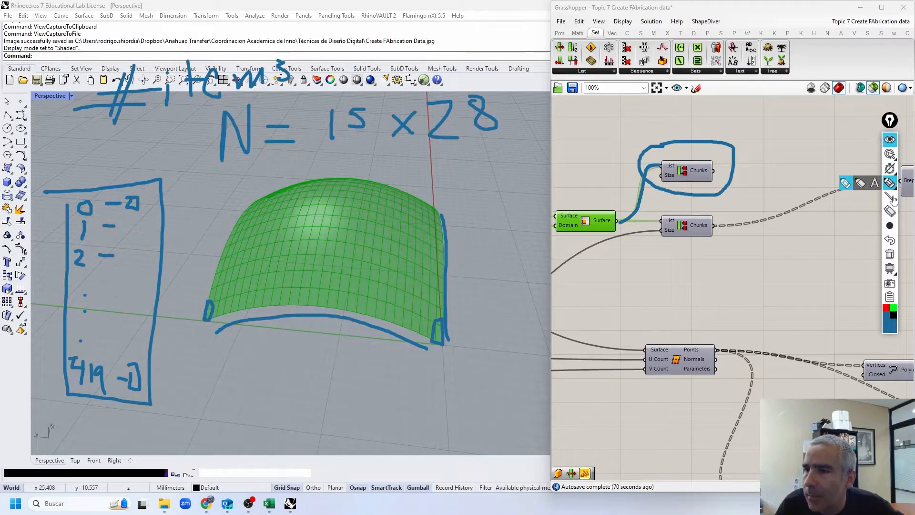
left_click(890, 254)
left_click(890, 154)
- Connect the V Count slider set to 28 to the Size input of the new Partition List component
right_click_drag(642, 165, 710, 131)
right_click_drag(608, 217, 732, 195)
right_click_drag(600, 270, 646, 249)
left_click_drag(619, 292, 669, 246)
left_click_drag(658, 280, 825, 173)
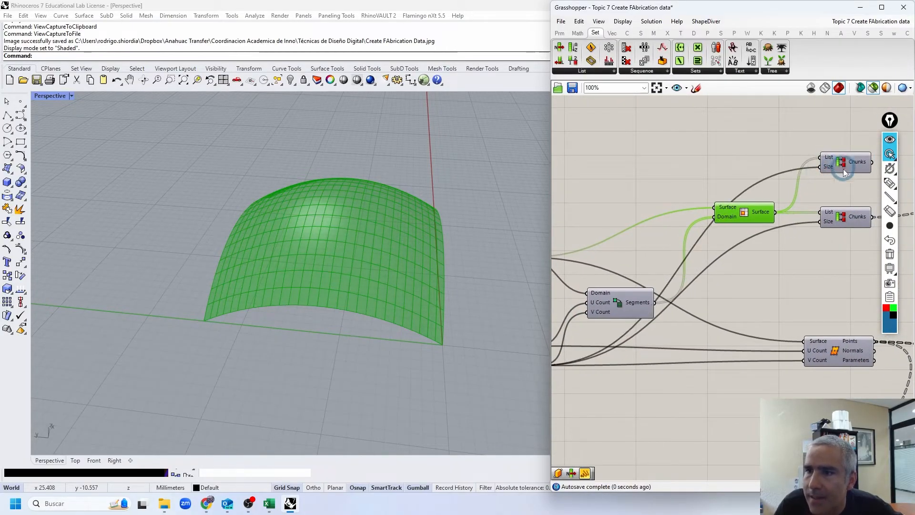
right_click_drag(844, 171, 620, 146)
left_click(617, 143)
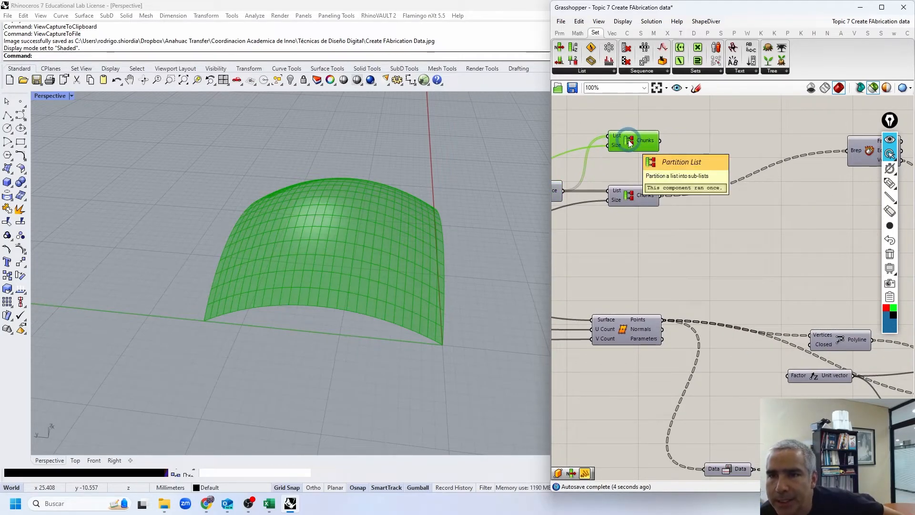
- Restore the ink, box two groups of indices in the drawn list with the notes "N=3" and "28", and clear everything
left_click(890, 185)
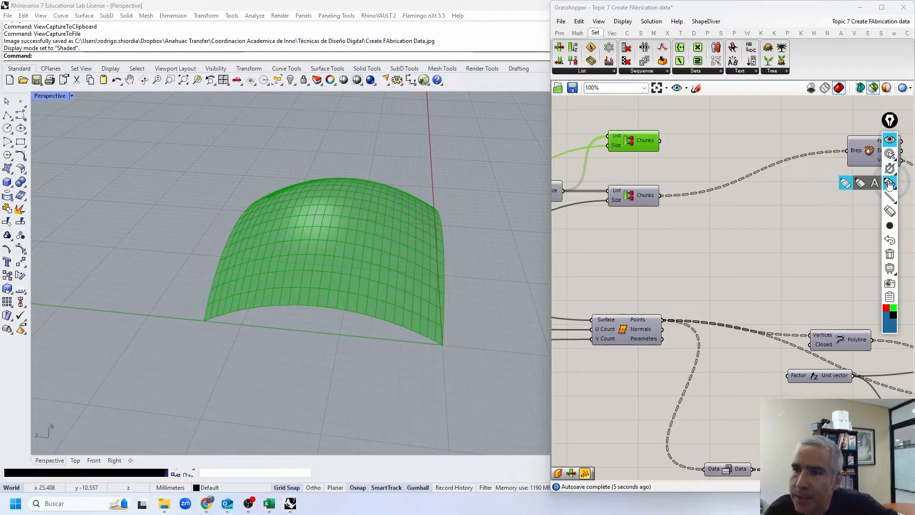
left_click(891, 241)
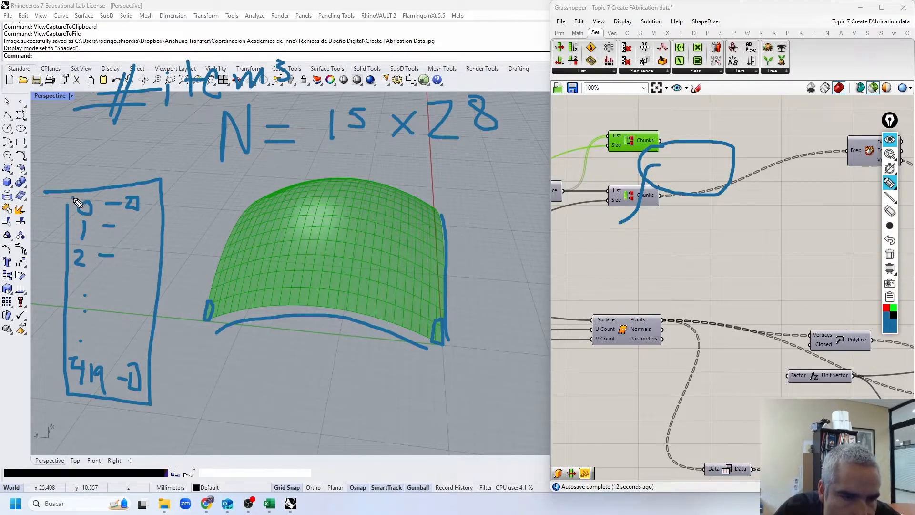
left_click_drag(160, 219, 89, 193)
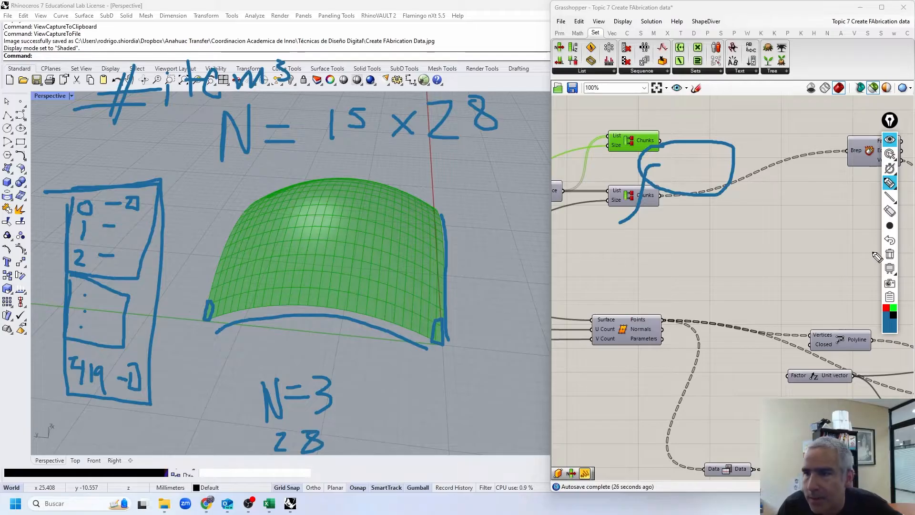
left_click(890, 254)
- Mark the new Partition List's Chunks output with a short pen stroke and connect the output to a new Param Viewer
mouse_move(894, 185)
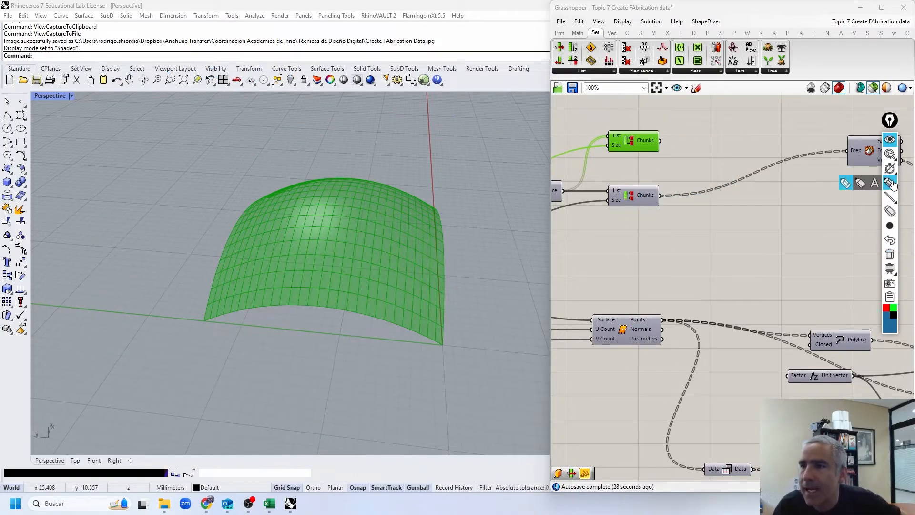
left_click_drag(668, 141, 683, 142)
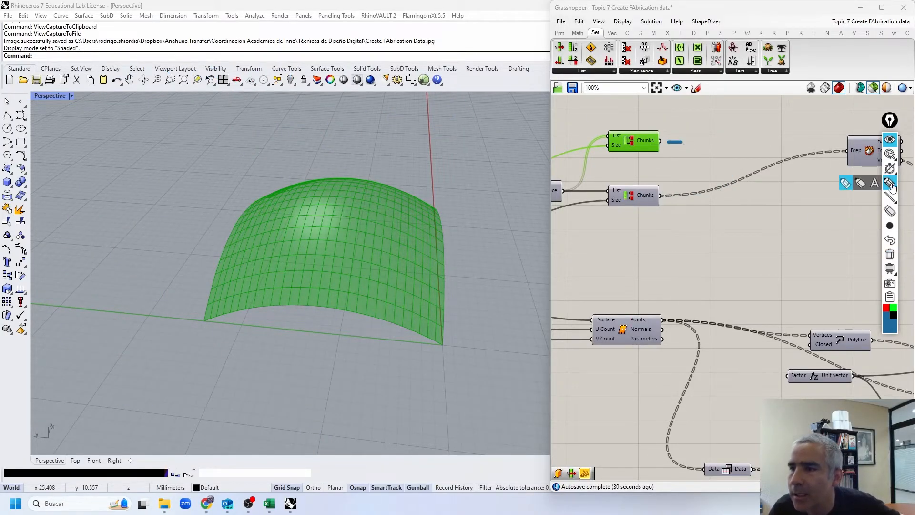
left_click(890, 154)
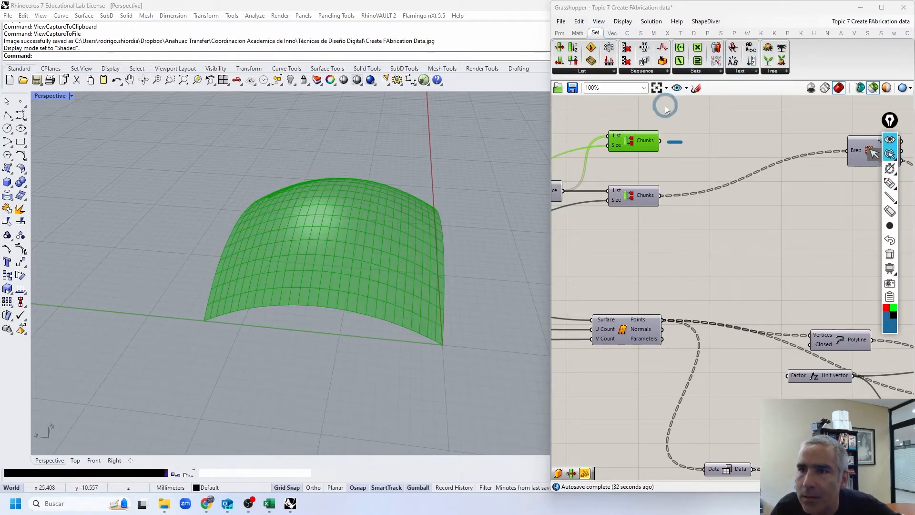
left_click(560, 33)
left_click_drag(751, 47, 659, 140)
right_click_drag(711, 128, 707, 206)
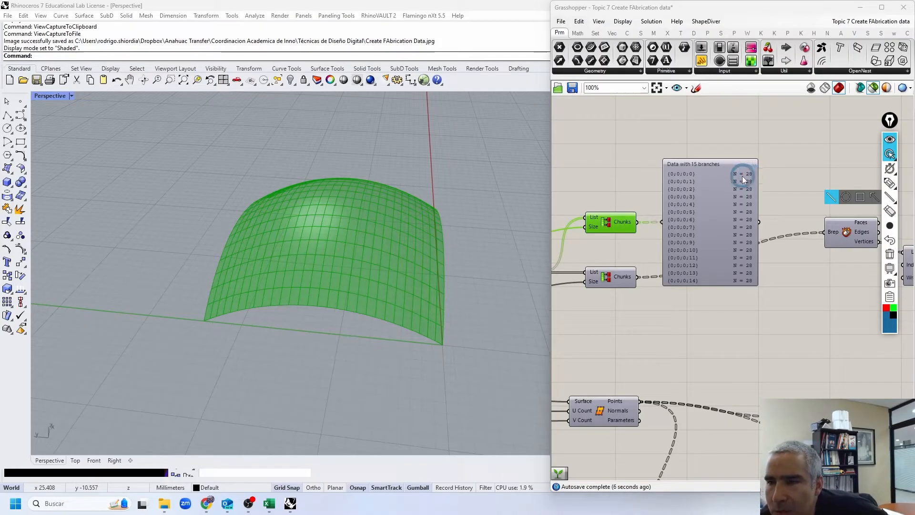
- Move the domain division component that outputs Segments slightly up and to the right, above the slider wires
right_click_drag(681, 194, 782, 185)
scroll(781, 186, "down", 3)
scroll(739, 200, "up", 1)
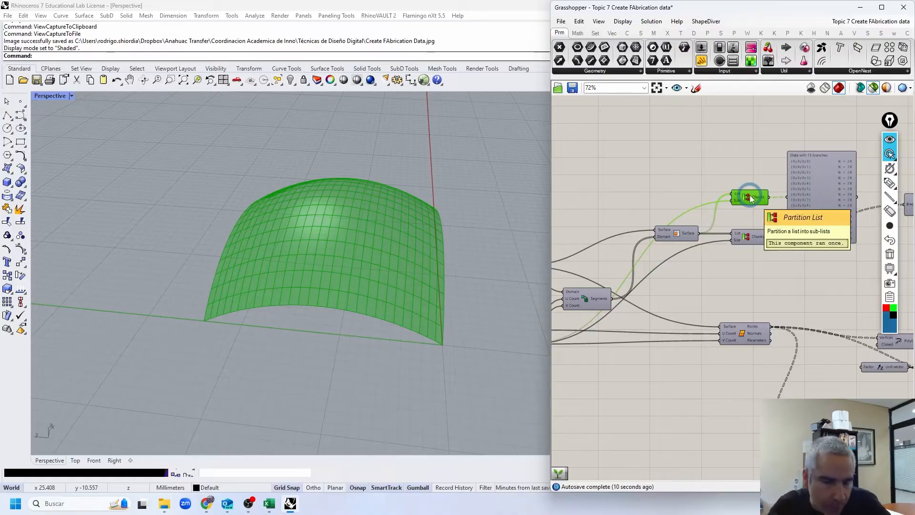
right_click_drag(644, 252, 725, 212)
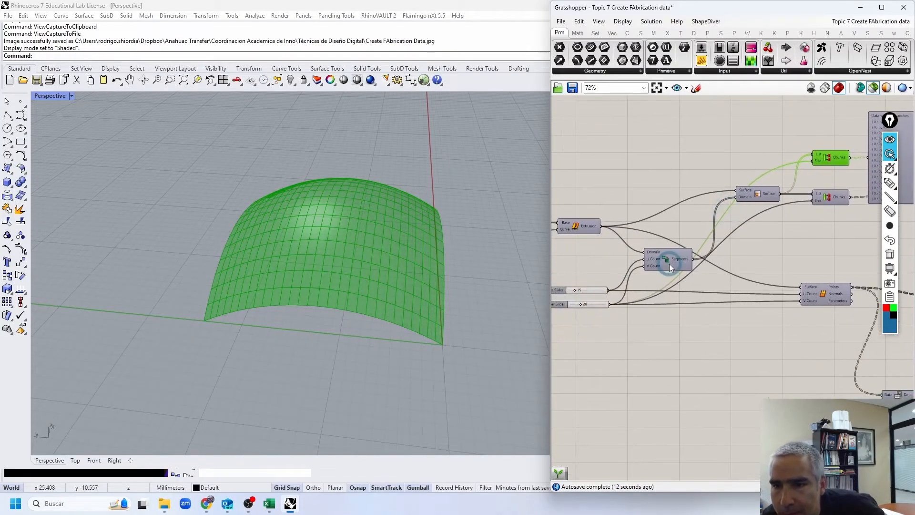
left_click_drag(670, 264, 657, 232)
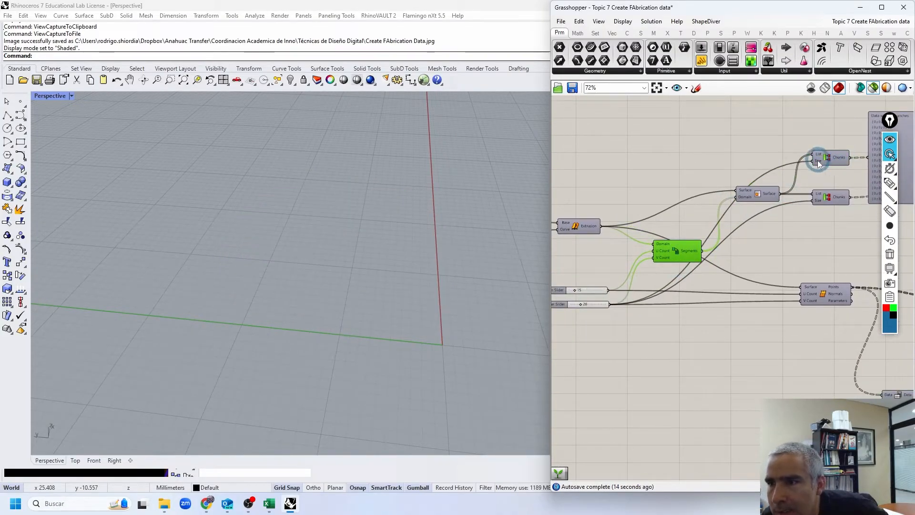
- Compare the Param Viewer's branch list with the new Partition List's Chunks output and delete the viewer
mouse_move(819, 162)
right_click_drag(819, 162, 740, 173)
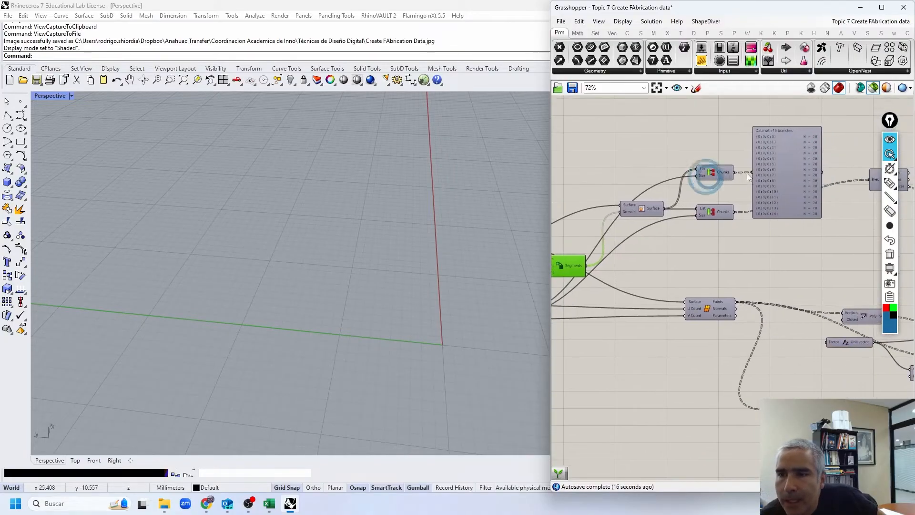
mouse_move(762, 173)
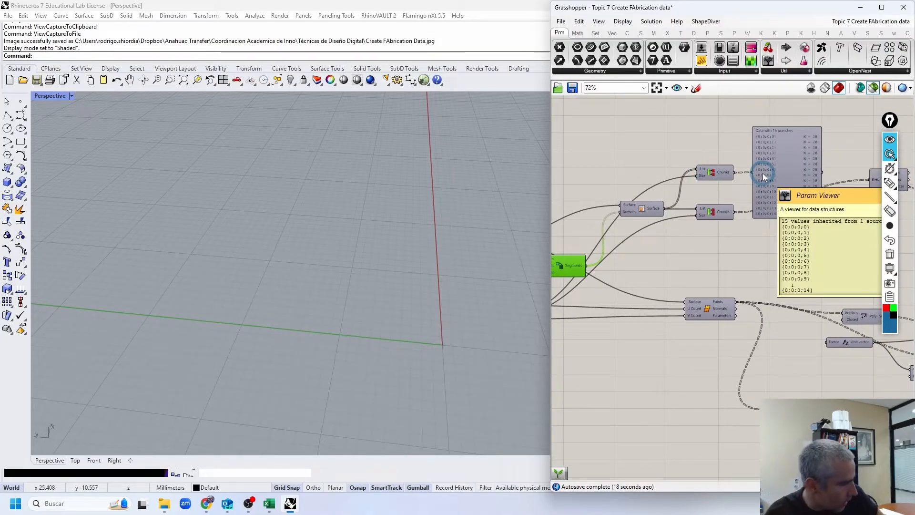
right_click_drag(848, 165, 795, 167)
left_click_drag(727, 180, 751, 164)
left_click(673, 179)
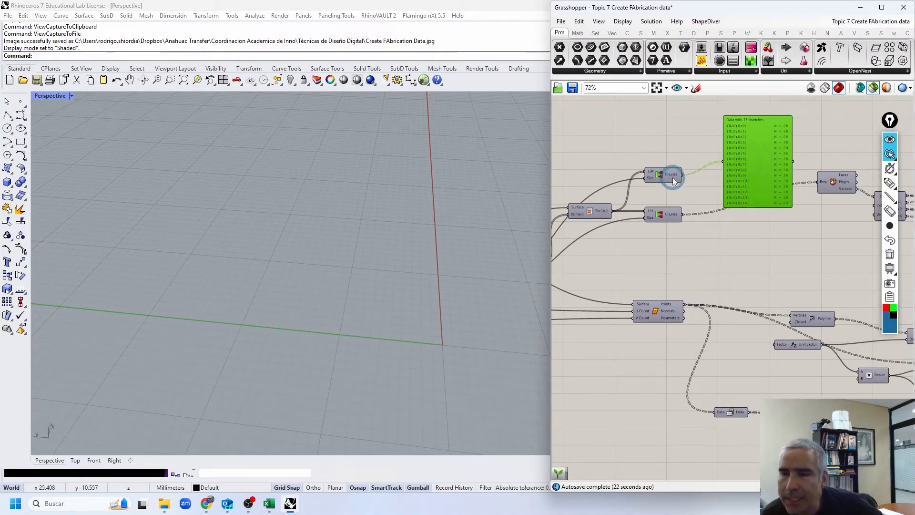
mouse_move(673, 179)
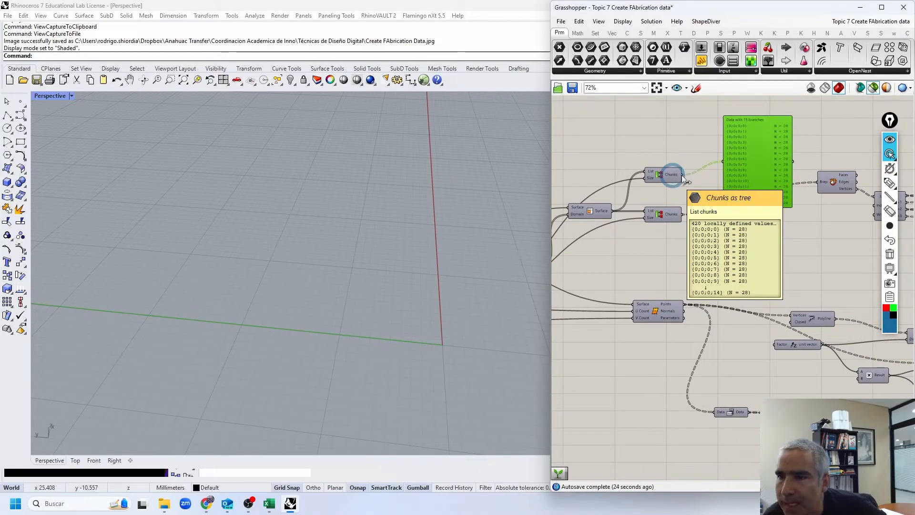
key("Delete")
- Examine the definition downstream to its final geometry and material preview component, highlighting its panelled geometry on the vault
scroll(774, 171, "down", 3)
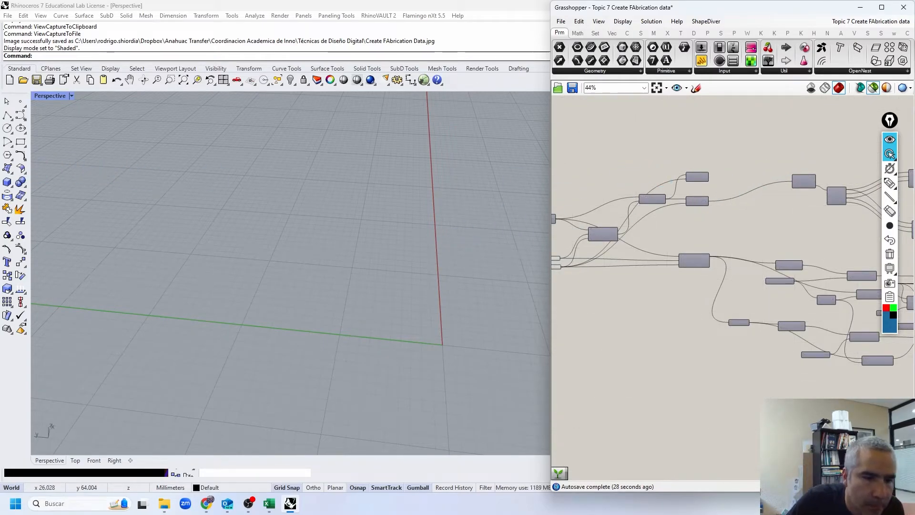
right_click_drag(784, 203, 673, 213)
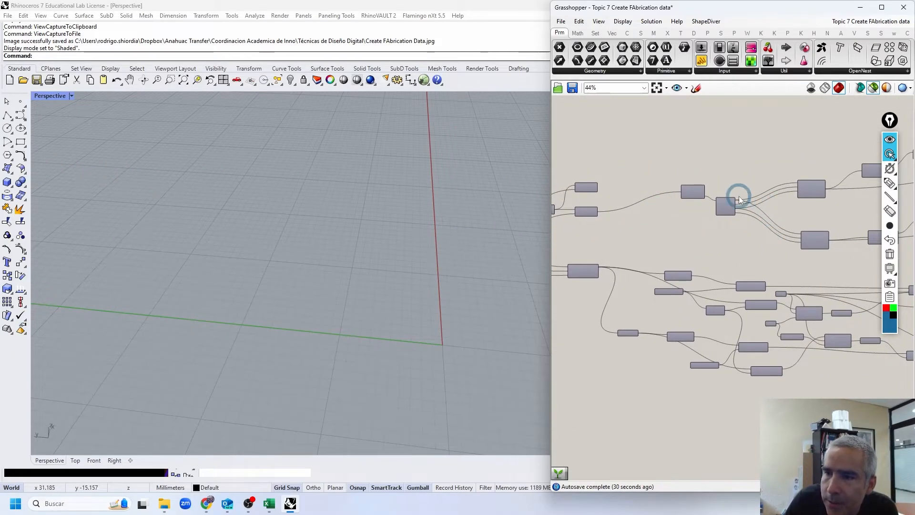
scroll(739, 196, "up", 5)
scroll(729, 208, "down", 6)
scroll(638, 227, "down", 2)
right_click_drag(732, 202, 518, 240)
right_click_drag(876, 240, 611, 241)
scroll(785, 233, "up", 6)
left_click(750, 249)
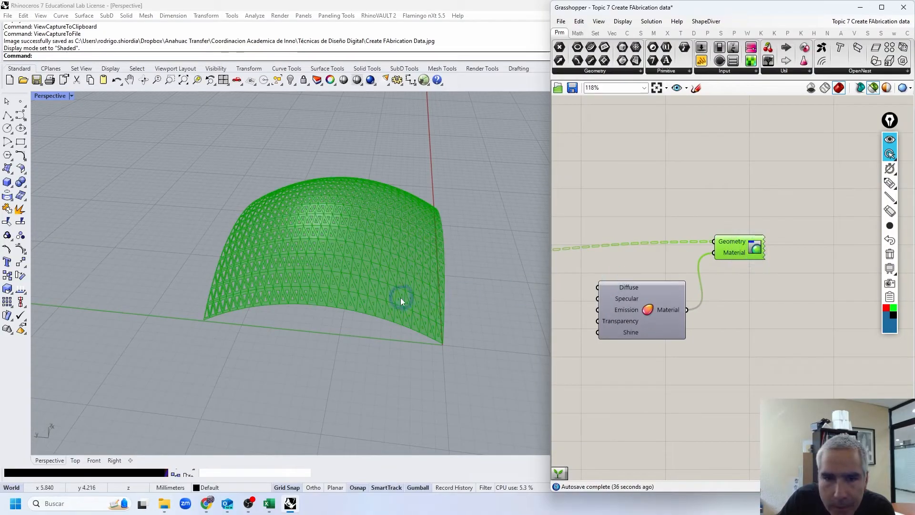
right_click_drag(390, 180, 351, 180)
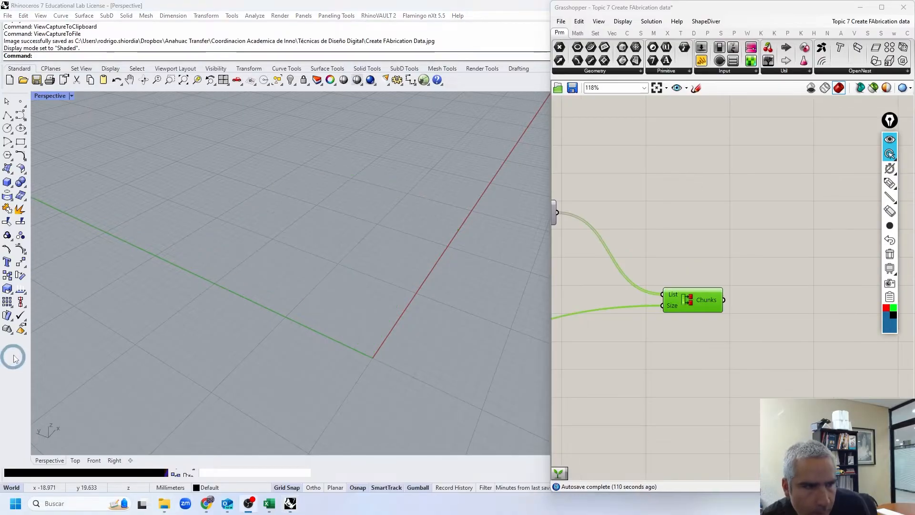
- Shift the new Partition List slightly lower and feed its Chunks output into a new Panel enlarged to show a whole branch
left_click_drag(689, 296, 701, 317)
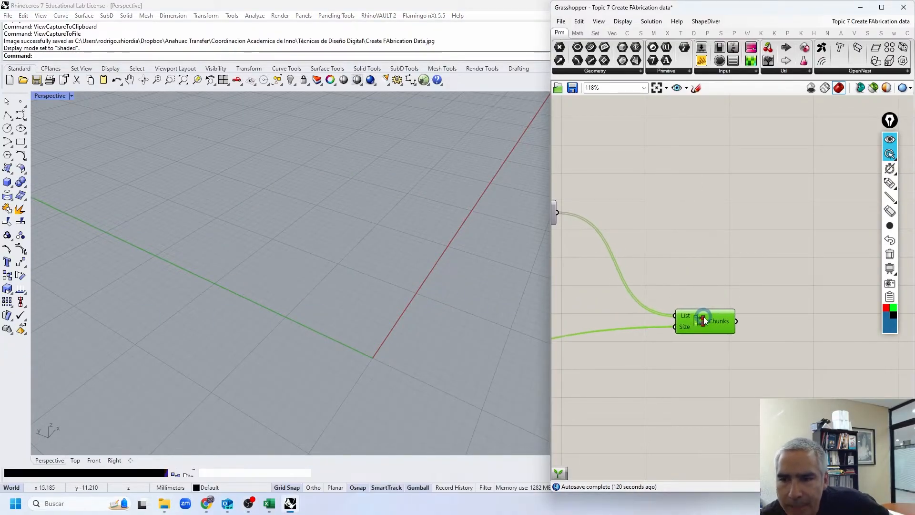
mouse_move(723, 324)
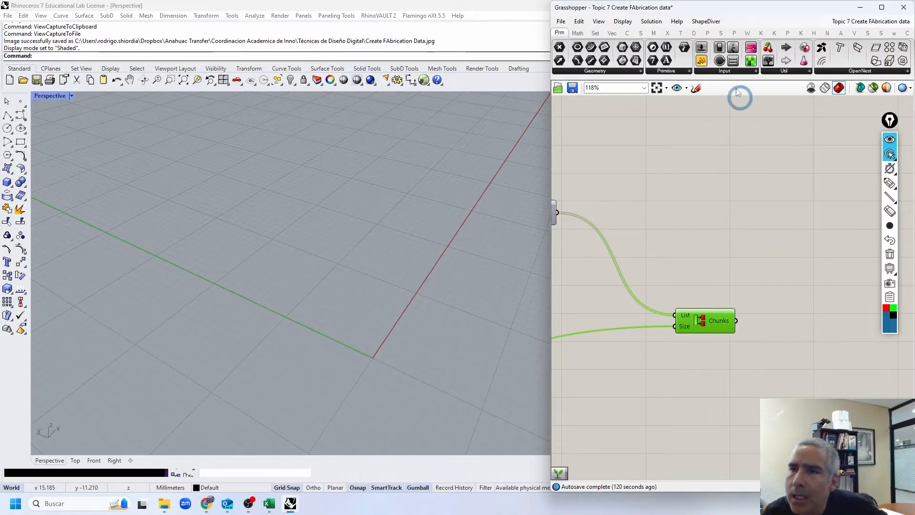
left_click_drag(704, 60, 840, 323)
left_click_drag(737, 321, 795, 324)
right_click_drag(796, 326, 664, 286)
left_click_drag(730, 308, 712, 491)
left_click_drag(716, 421, 720, 300)
left_click_drag(691, 366, 691, 445)
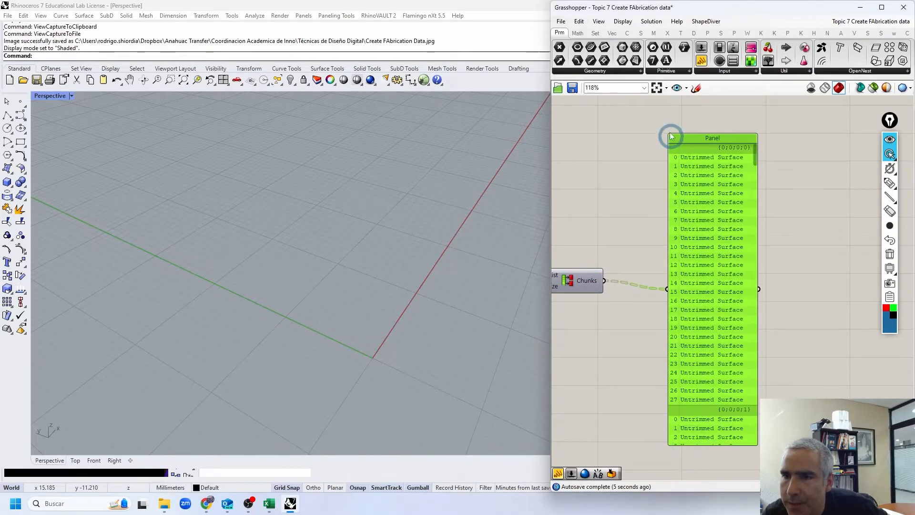
- Review the panel's surface lists from branch {0;0;0;0} through {0;0;0;14} and delete the panel
left_click_drag(654, 144, 680, 404)
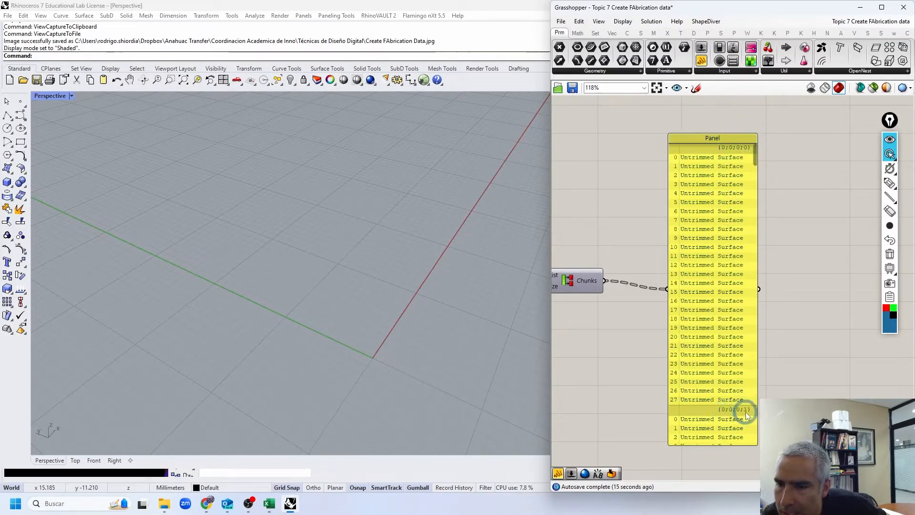
left_click_drag(755, 149, 756, 168)
left_click_drag(657, 157, 681, 421)
left_click_drag(755, 164, 750, 433)
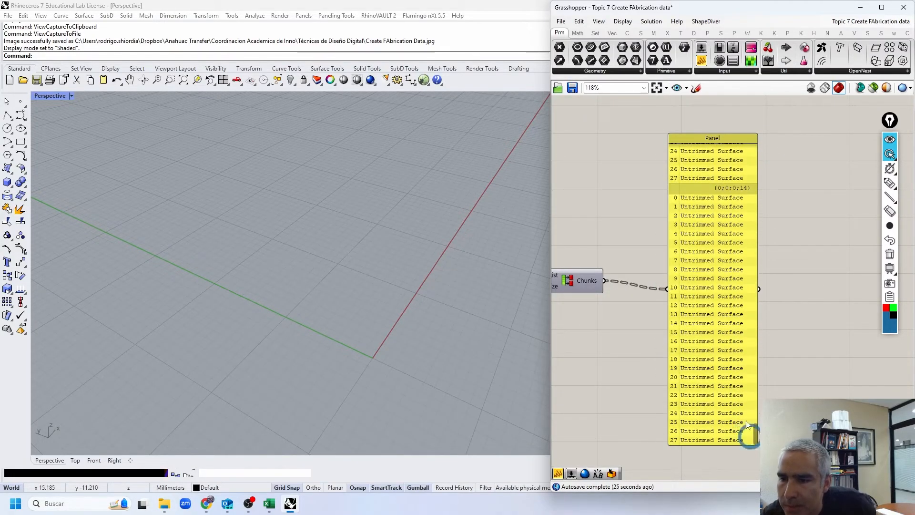
left_click(699, 361)
key("Delete")
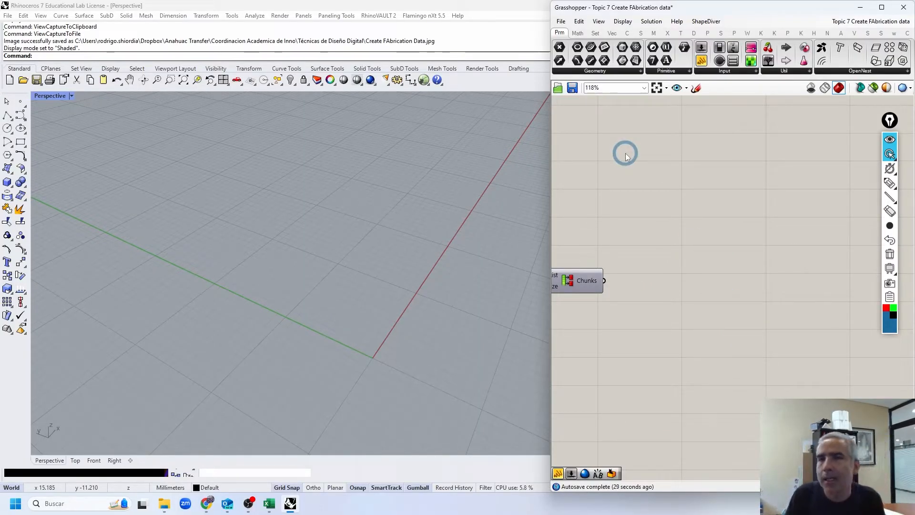
- Place a Tree Branch component after the new Partition List and connect the Chunks output to its Tree input
left_click(596, 33)
left_click(771, 71)
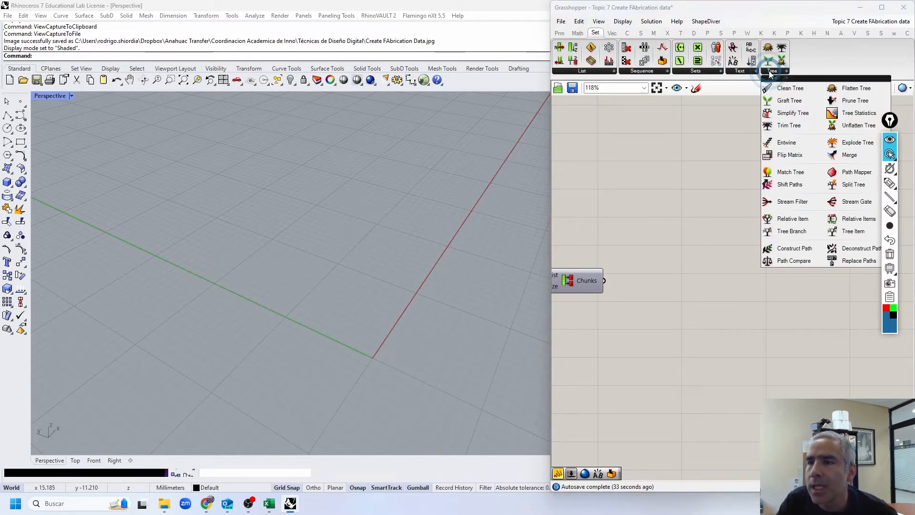
left_click(782, 230)
left_click(762, 285)
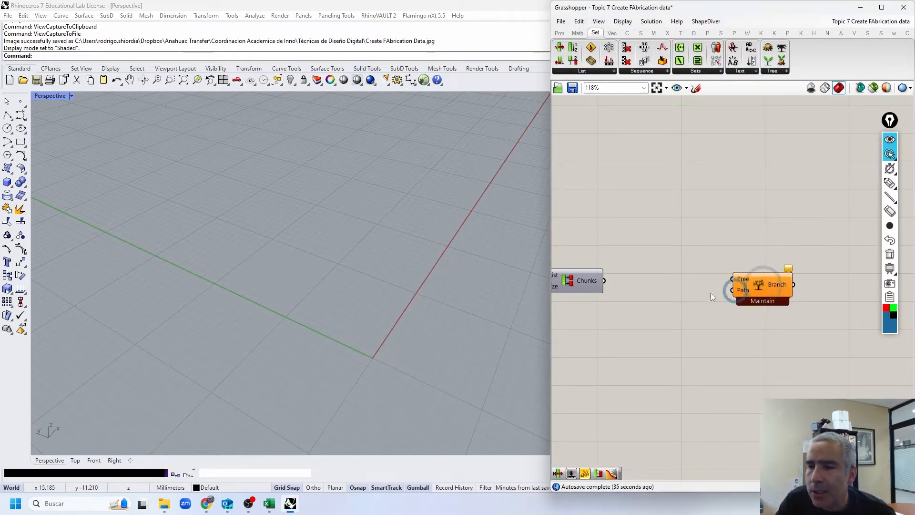
left_click_drag(604, 281, 759, 287)
left_click(687, 233)
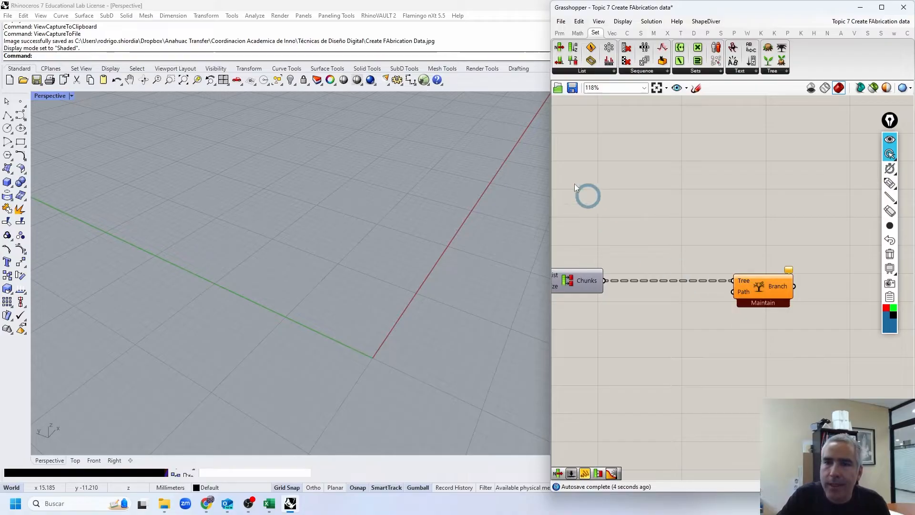
- Add an empty panel beneath the Tree Branch wire and another above it, connecting the Chunks output to the upper one
left_click(560, 33)
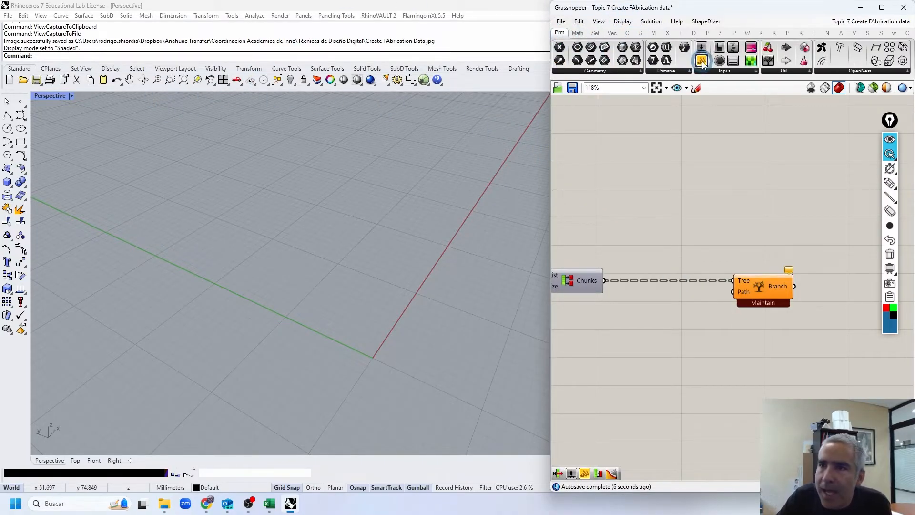
left_click_drag(702, 64, 680, 324)
left_click_drag(702, 61, 686, 135)
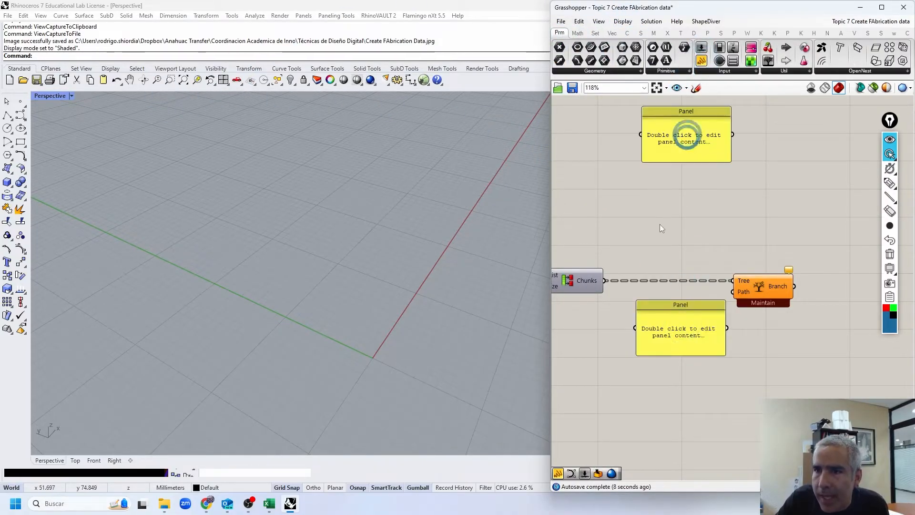
left_click_drag(604, 280, 640, 134)
- Enter the branch path {0;0;0;0} in the empty panel below the Tree Branch wire
scroll(689, 180, "up", 3)
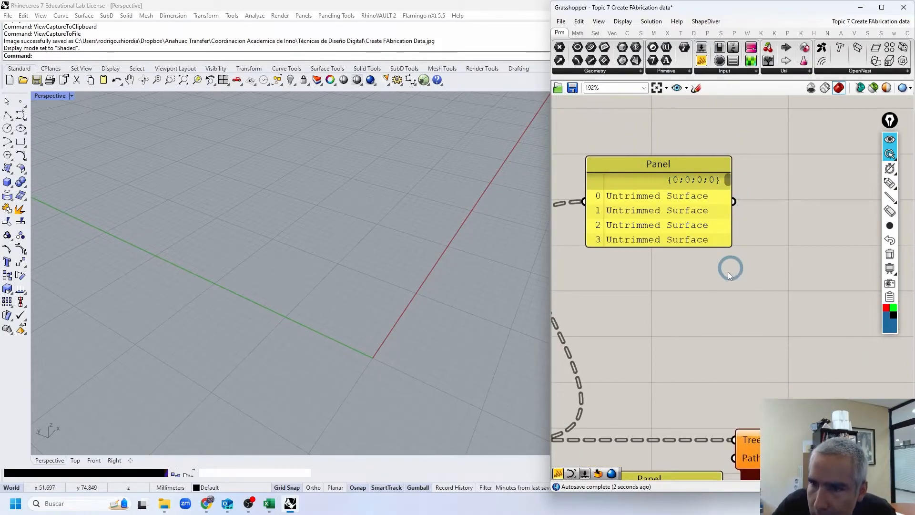
scroll(727, 239, "down", 2)
double_click(668, 408)
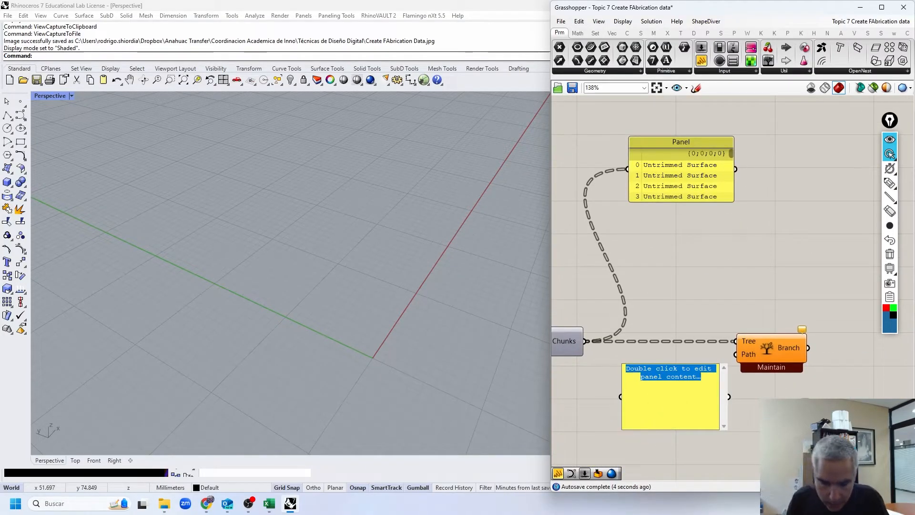
type("{0;0;0;0")
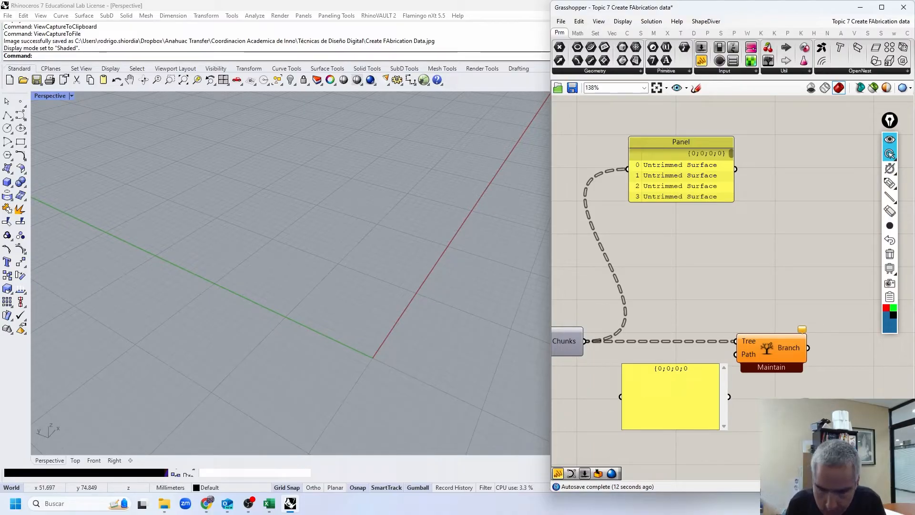
left_click(744, 303)
- Shift the Tree Branch component away from the path panel, connect that panel to its Path input, and view the extracted strip
left_click_drag(772, 336, 825, 325)
left_click(677, 131)
left_click_drag(729, 397, 789, 344)
left_click(829, 338)
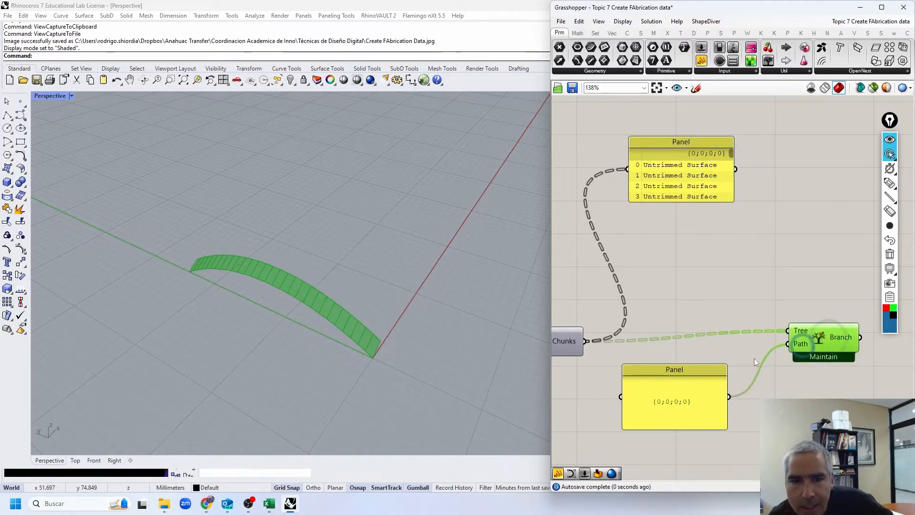
right_click_drag(384, 288, 262, 322)
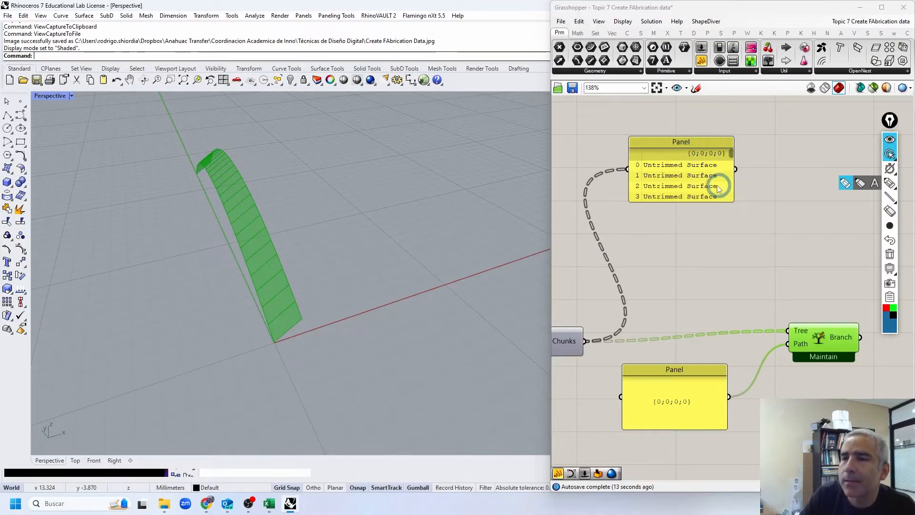
- Feed the upper panel from the Isotrim component's Surface output instead of the Chunks output
right_click_drag(565, 308, 707, 232)
scroll(707, 232, "down", 2)
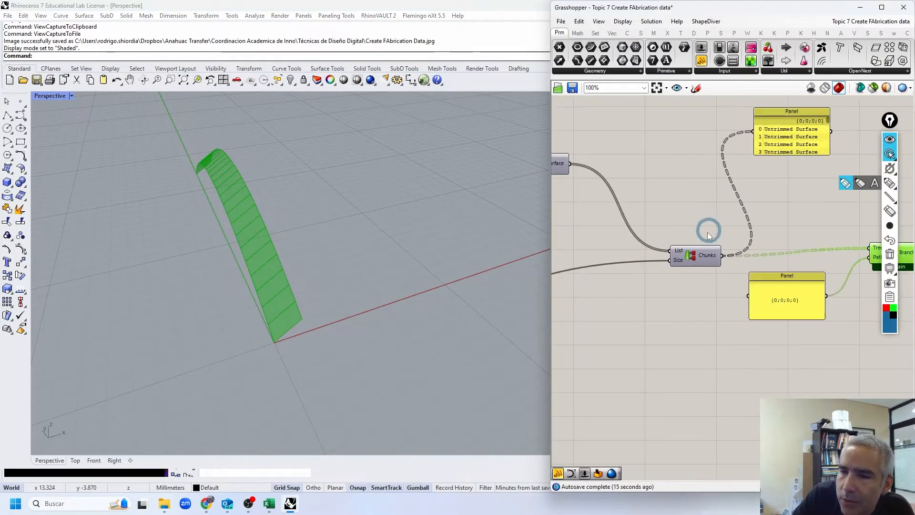
right_click_drag(661, 256, 749, 279)
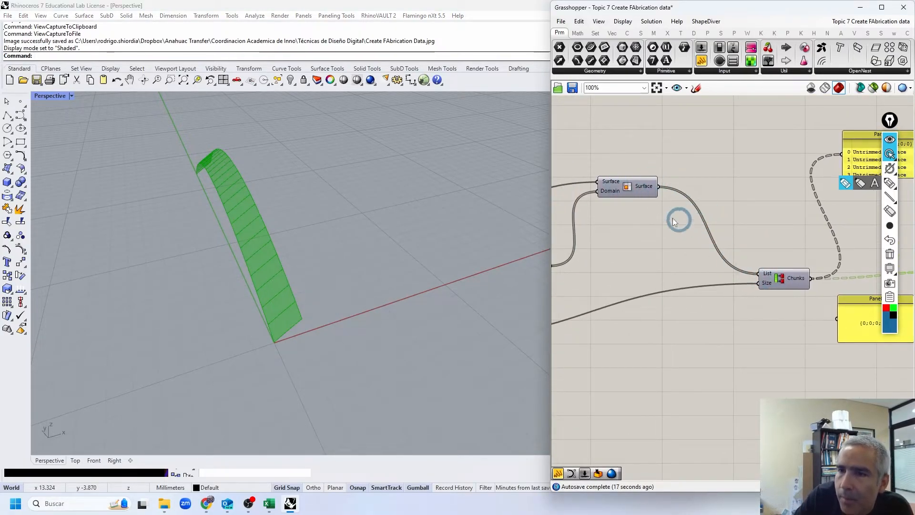
right_click_drag(680, 221, 794, 220)
right_click_drag(793, 186, 615, 191)
left_click_drag(597, 191, 780, 160)
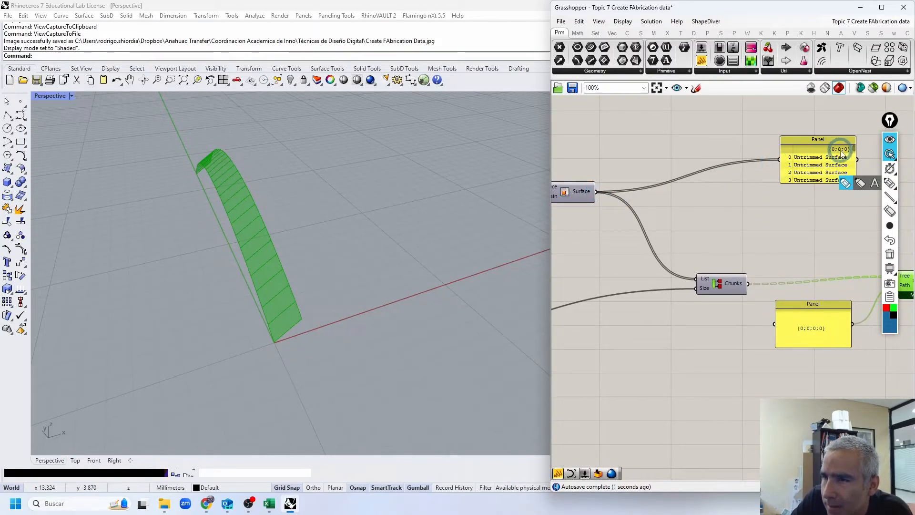
- Rewire the upper panel to the Extrusion component's output and read its data path
scroll(654, 153, "down", 2)
right_click_drag(627, 198, 705, 210)
left_click_drag(610, 228, 654, 162)
scroll(627, 188, "down", 1)
left_click_drag(871, 178, 795, 188)
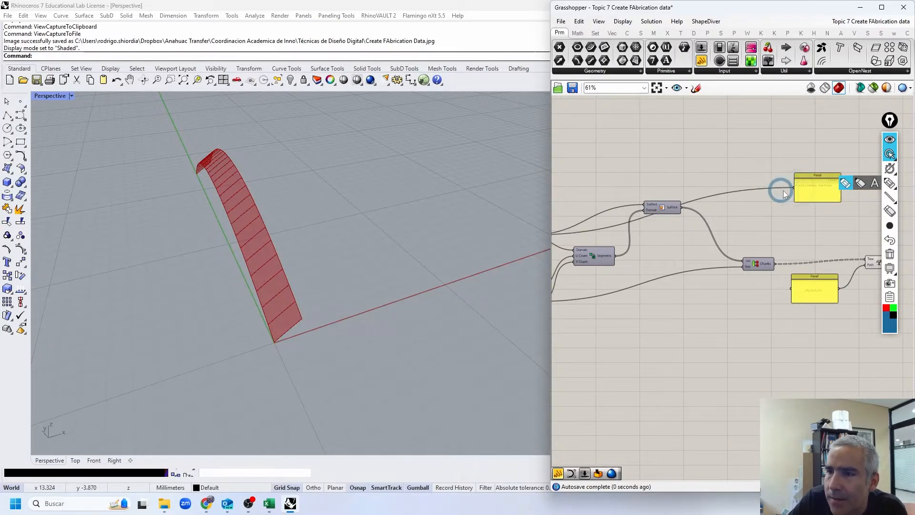
scroll(782, 193, "up", 5)
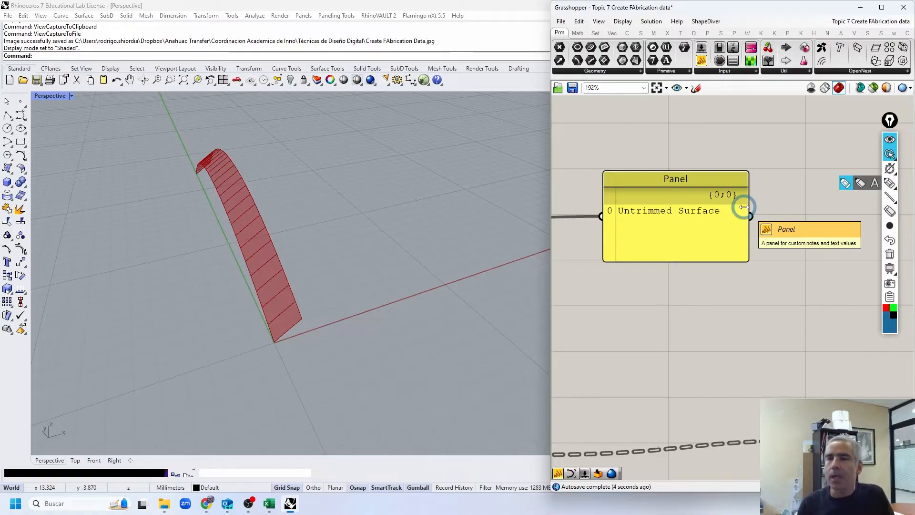
scroll(744, 206, "down", 5)
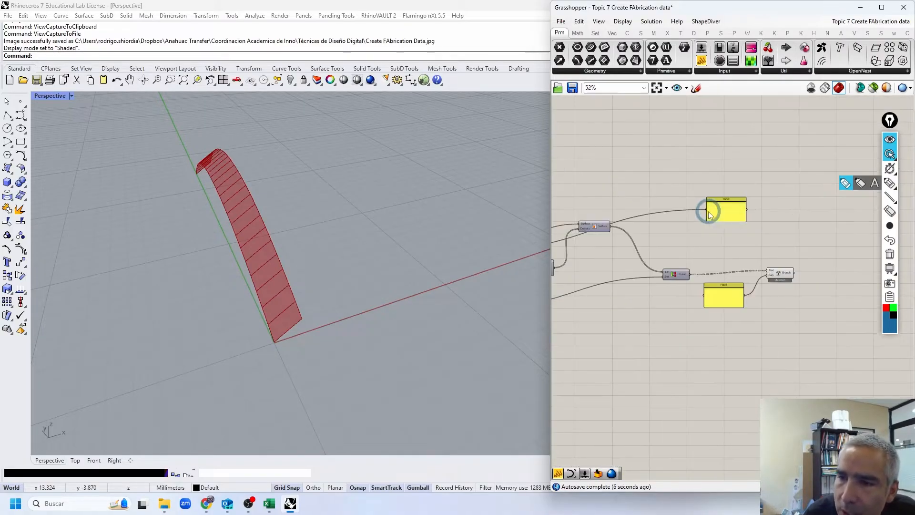
- Rewire the upper panel to the Curve output of the interpolated curve feeding the Extrusion's Base
scroll(604, 224, "up", 2)
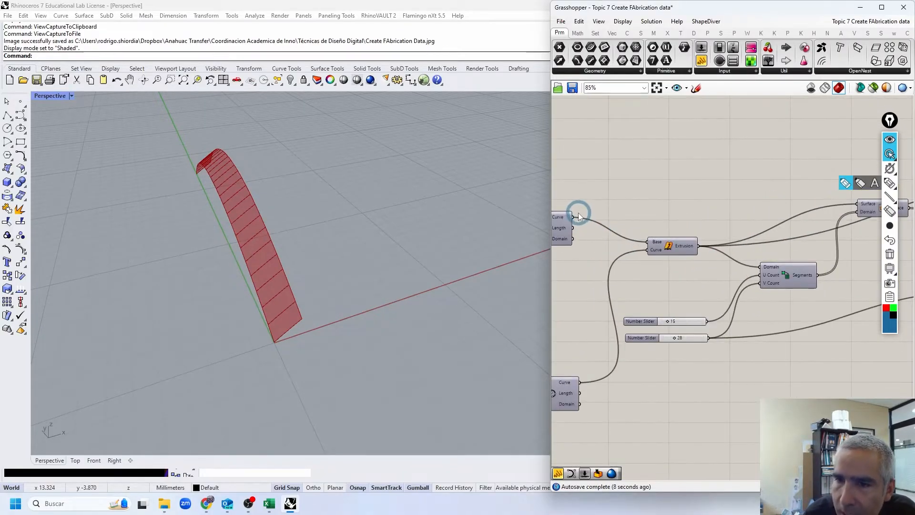
left_click_drag(614, 224, 763, 225)
scroll(805, 215, "up", 3)
scroll(773, 239, "down", 6)
right_click_drag(676, 238, 827, 201)
scroll(646, 213, "up", 3)
scroll(660, 205, "up", 2)
- Rewire the upper panel to the Point output feeding the upper interpolated curve and inspect its path
scroll(690, 222, "down", 10)
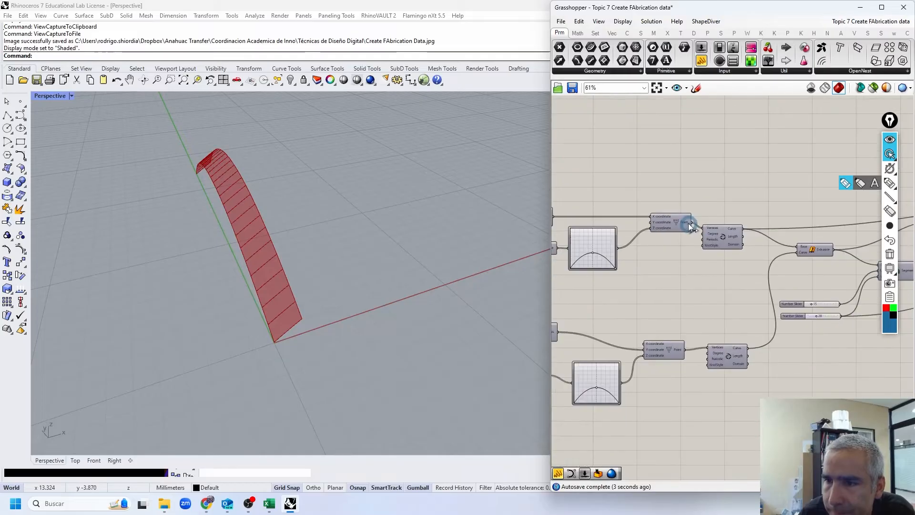
scroll(872, 206, "up", 4)
right_click_drag(871, 220, 683, 219)
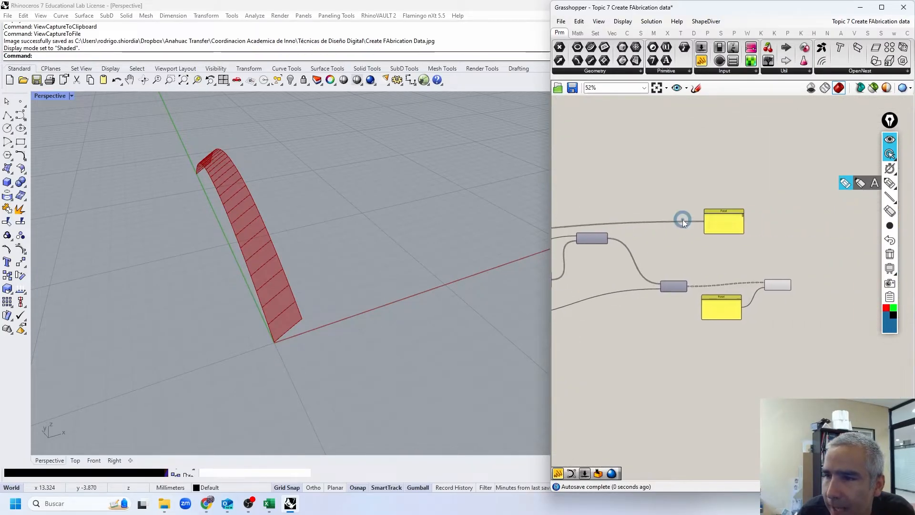
scroll(715, 215, "up", 4)
scroll(667, 219, "down", 5)
scroll(656, 225, "up", 5)
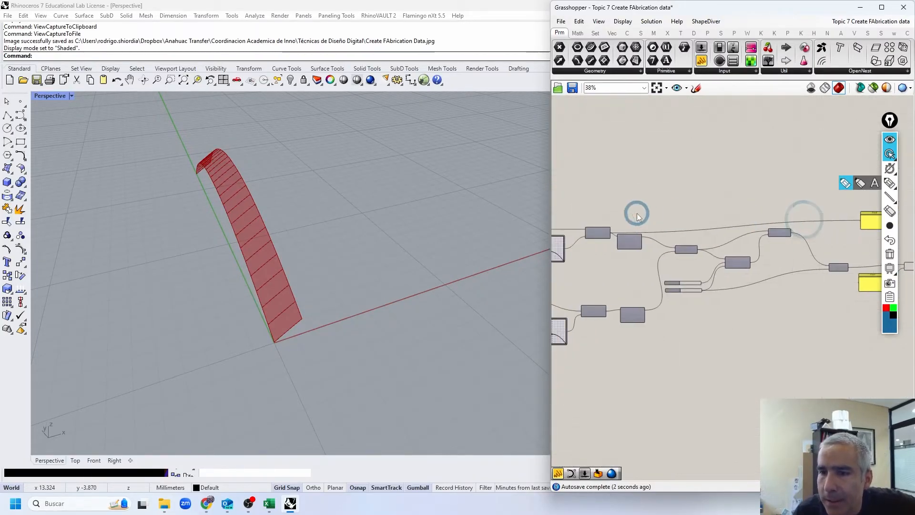
- Rewire the upper panel to the component supplying the upper point's X coordinate and inspect its path
scroll(629, 225, "down", 6)
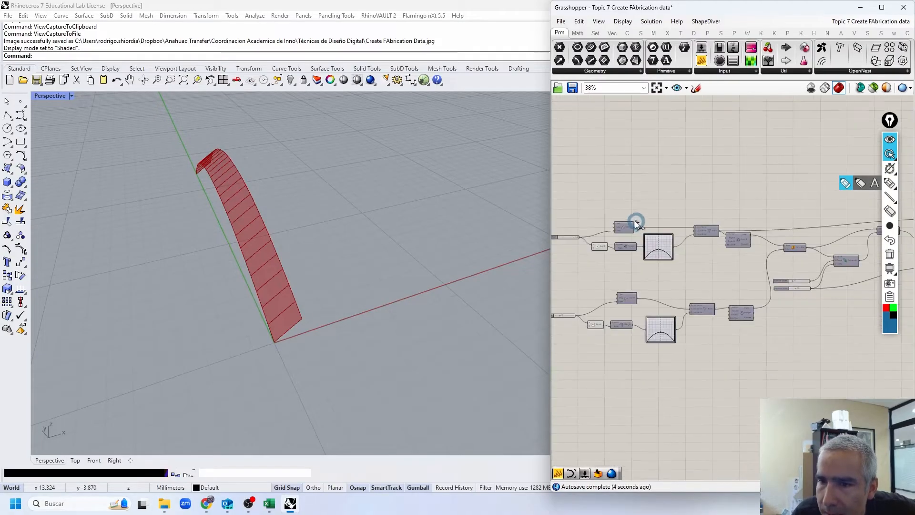
scroll(720, 214, "up", 5)
left_click_drag(771, 210, 767, 210)
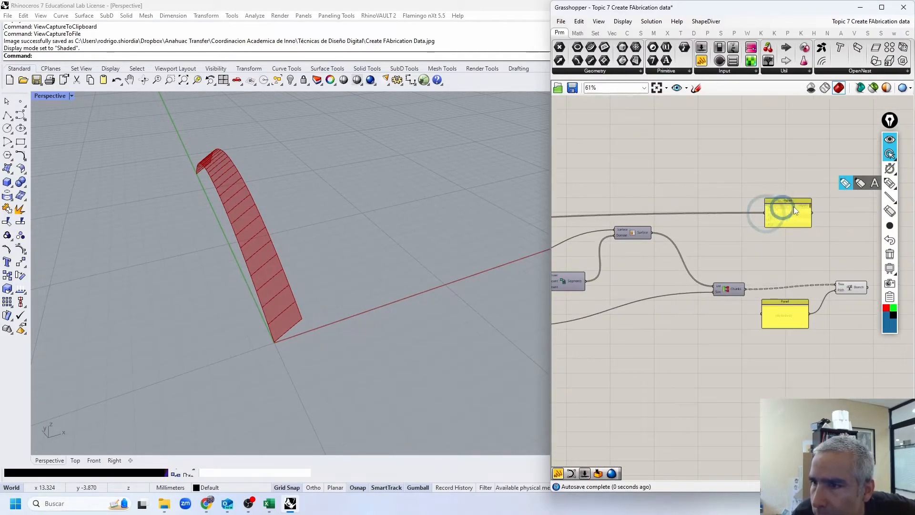
scroll(776, 209, "up", 3)
scroll(620, 216, "down", 5)
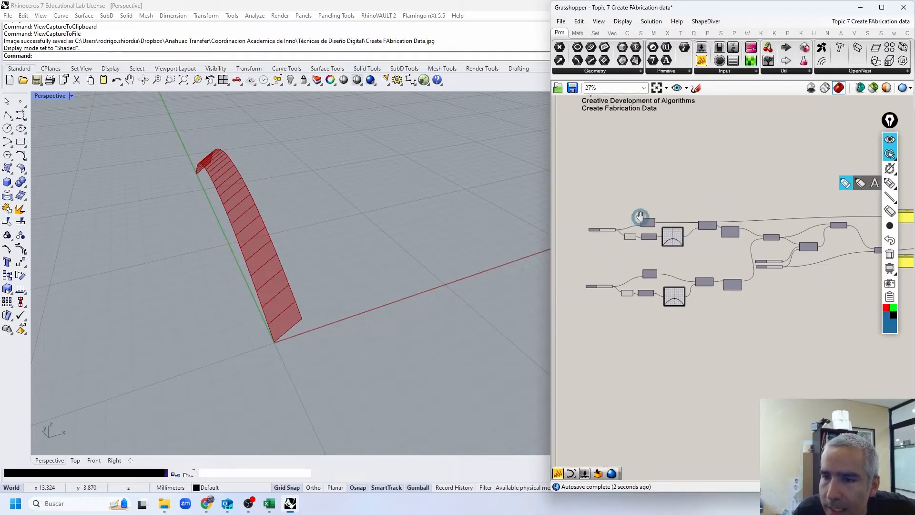
- Rewire the upper panel to the number slider at the start of the upper branch and inspect its path
scroll(600, 233, "up", 4)
scroll(627, 244, "down", 8)
left_click_drag(610, 236, 770, 238)
scroll(776, 230, "up", 9)
scroll(801, 236, "up", 6)
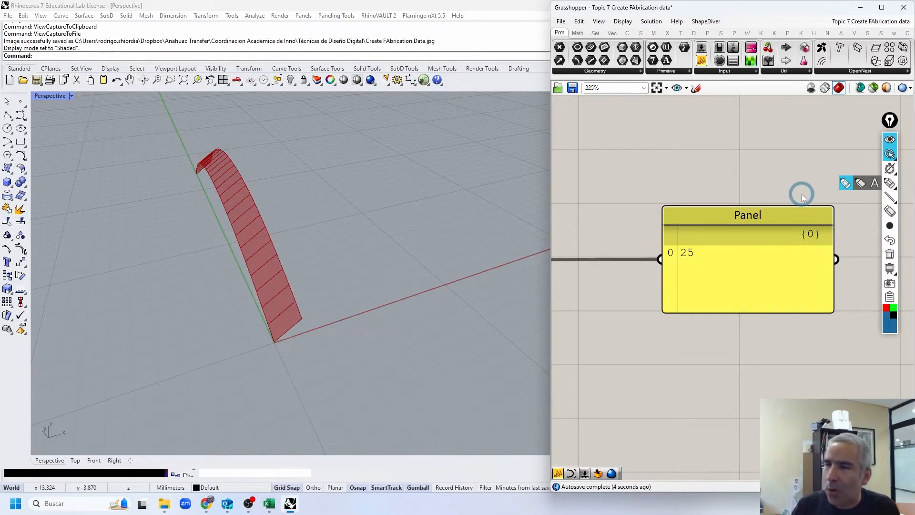
- Delete the upper inspection panel and nudge the Partition List component into line with the Tree Branch
left_click(758, 256)
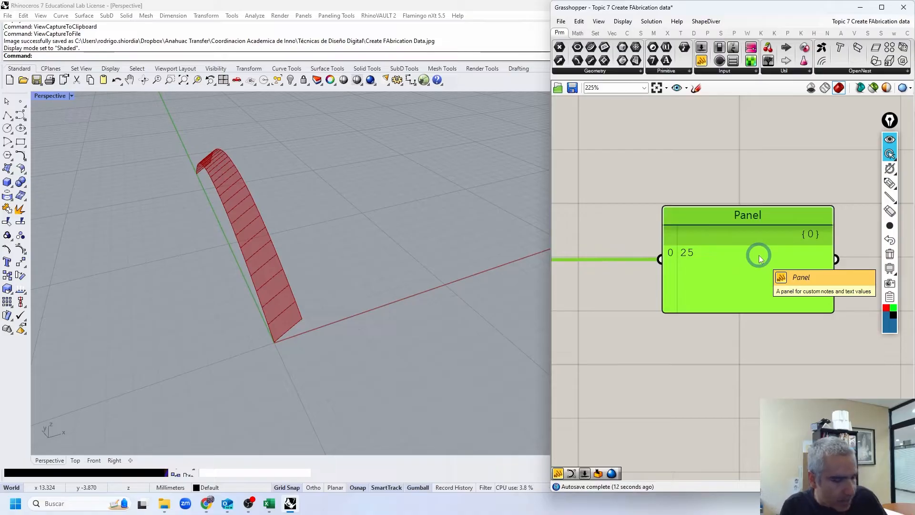
key("Delete")
scroll(768, 180, "down", 6)
scroll(711, 277, "up", 3)
left_click(679, 252)
left_click_drag(679, 252, 697, 244)
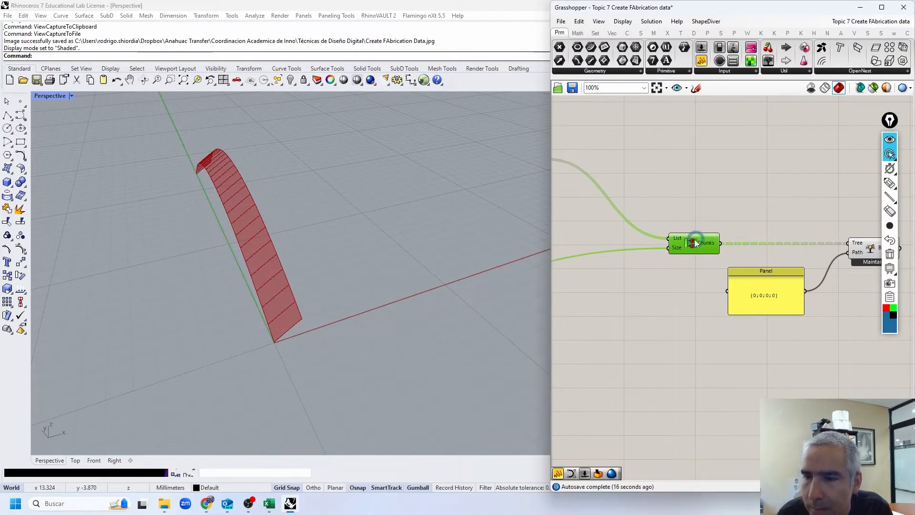
- Place a Param Viewer above the Partition List and connect the Isotrim Surface output to it
right_click_drag(595, 165, 634, 205)
left_click_drag(765, 67, 628, 169)
left_click(652, 178)
scroll(649, 175, "up", 2)
left_click_drag(644, 178, 823, 213)
right_click_drag(822, 213, 620, 201)
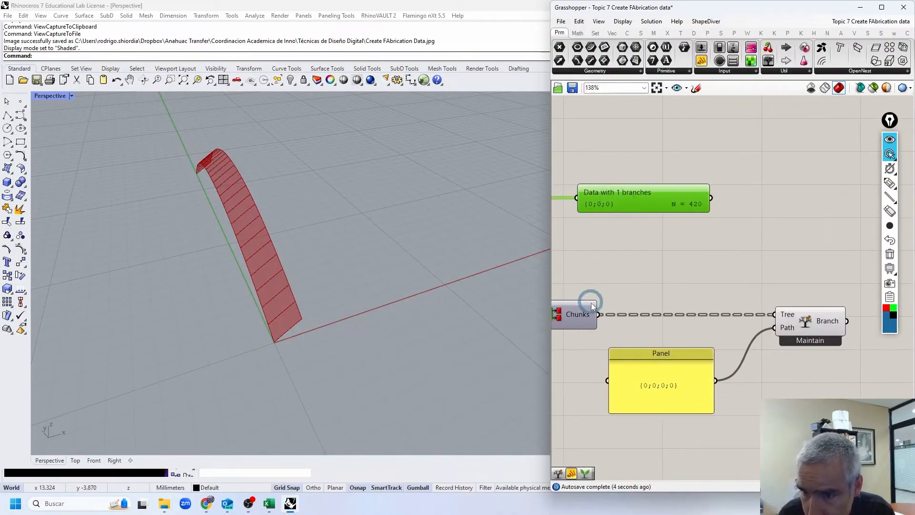
- Feed the Param Viewer from the Chunks output to check its branch structure, and delete the viewer
left_click_drag(602, 259, 763, 173)
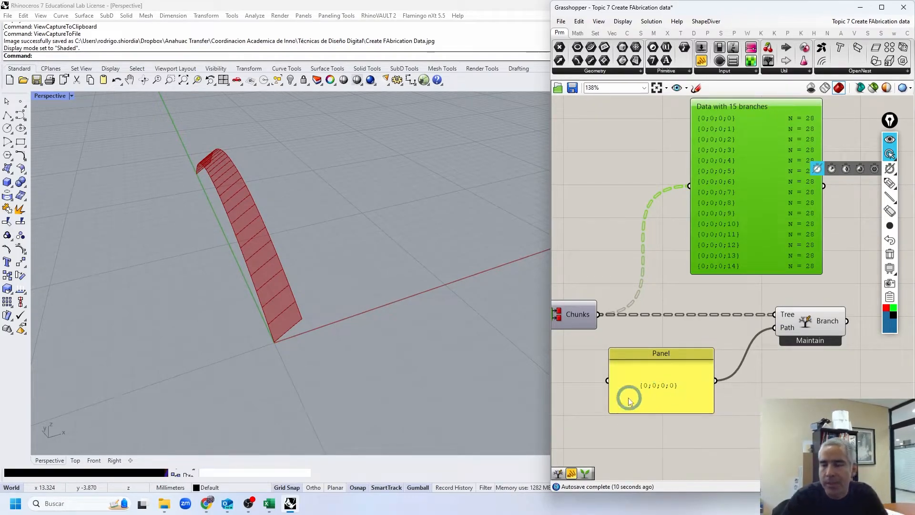
left_click_drag(765, 200, 772, 204)
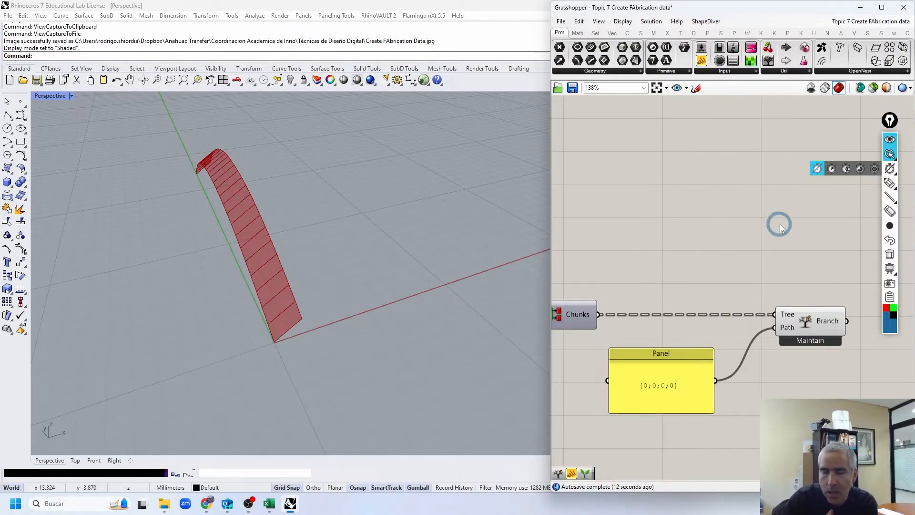
- Move the Tree Branch component and its path panel together farther from the Partition List to free up space
left_click_drag(831, 258, 686, 373)
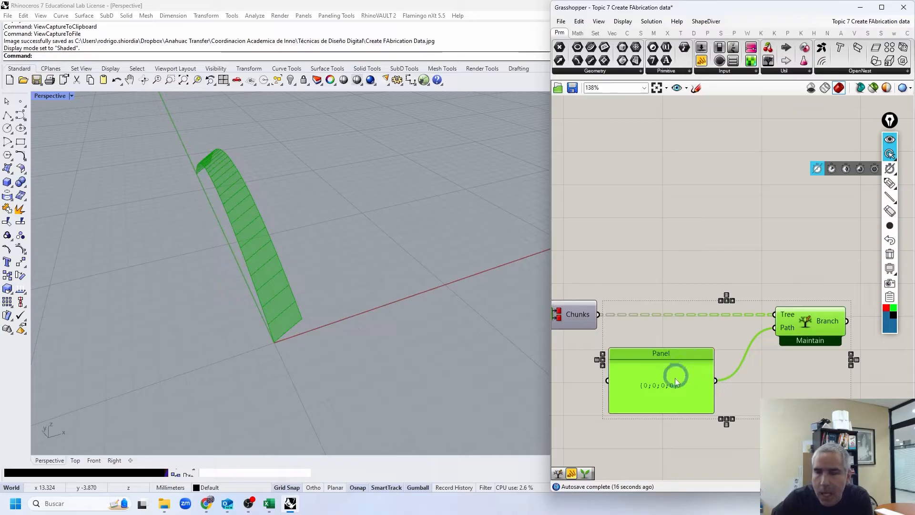
left_click(767, 238)
left_click_drag(678, 393, 710, 378)
left_click_drag(809, 242, 700, 387)
left_click_drag(699, 383, 852, 379)
left_click(723, 181)
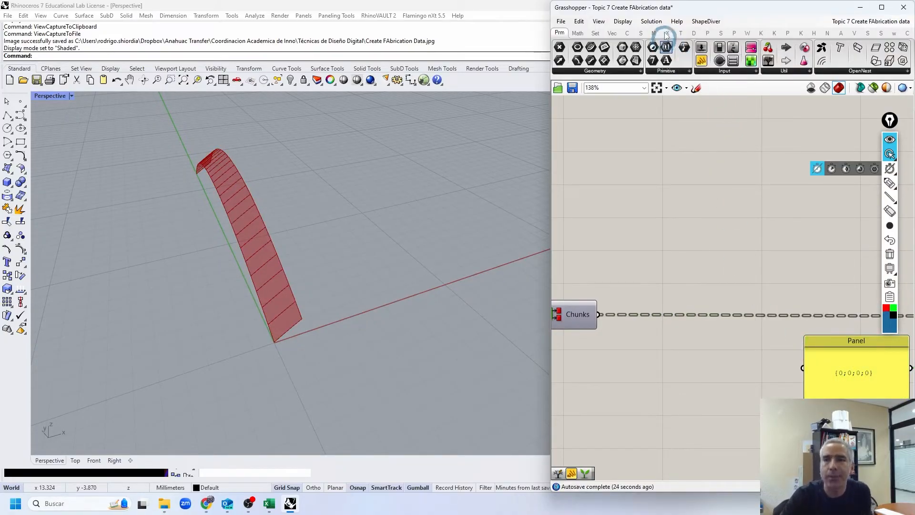
- Place a Tree Statistics component above the Chunks wire and connect the Chunks output to its Tree input
left_click(596, 34)
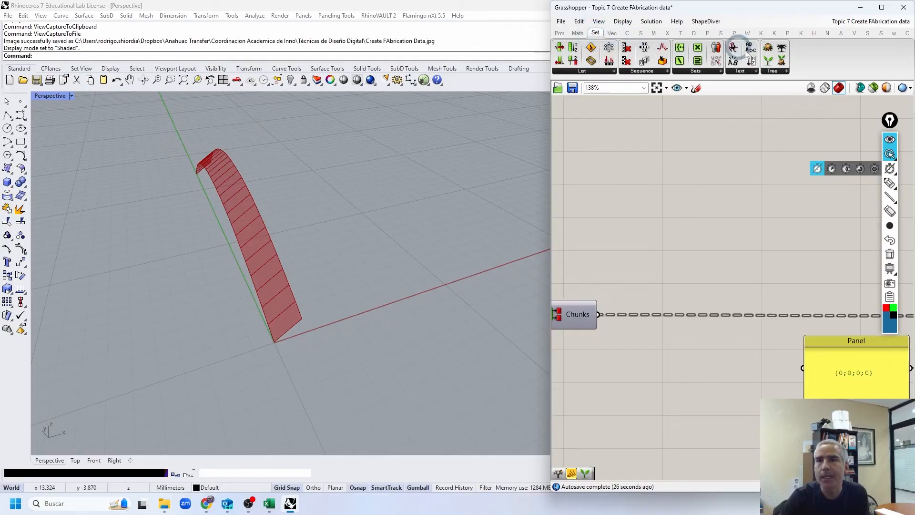
left_click(779, 72)
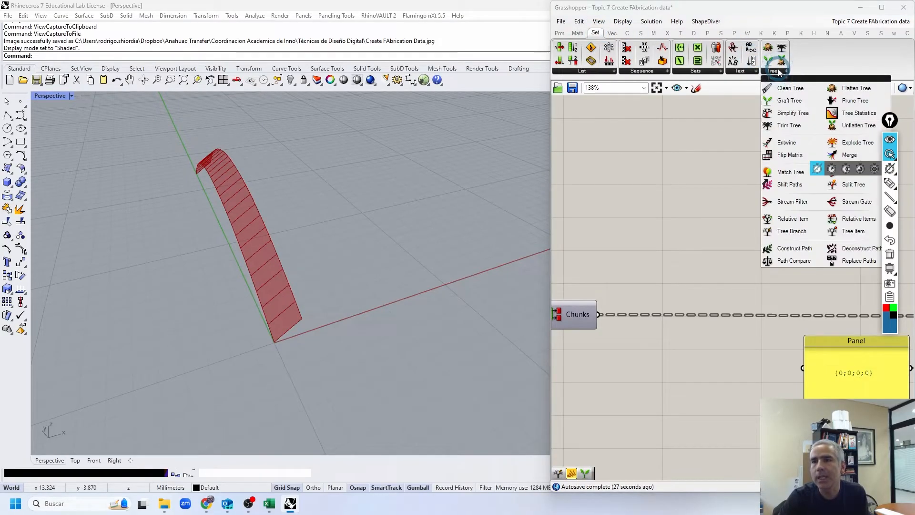
left_click(854, 114)
left_click(686, 203)
left_click_drag(601, 315, 649, 203)
left_click(805, 236)
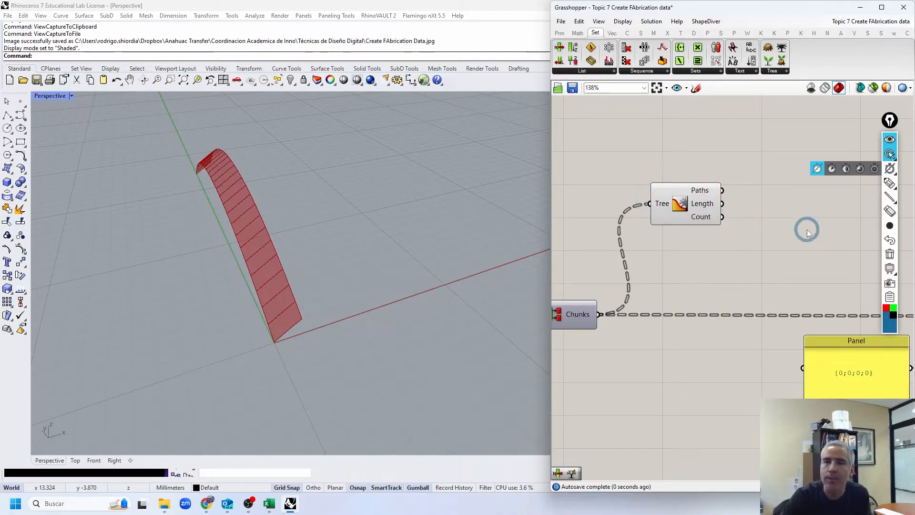
- Add a Panel beside the Tree Statistics component and connect the Paths output to it
scroll(808, 230, "down", 2)
right_click_drag(793, 235, 692, 204)
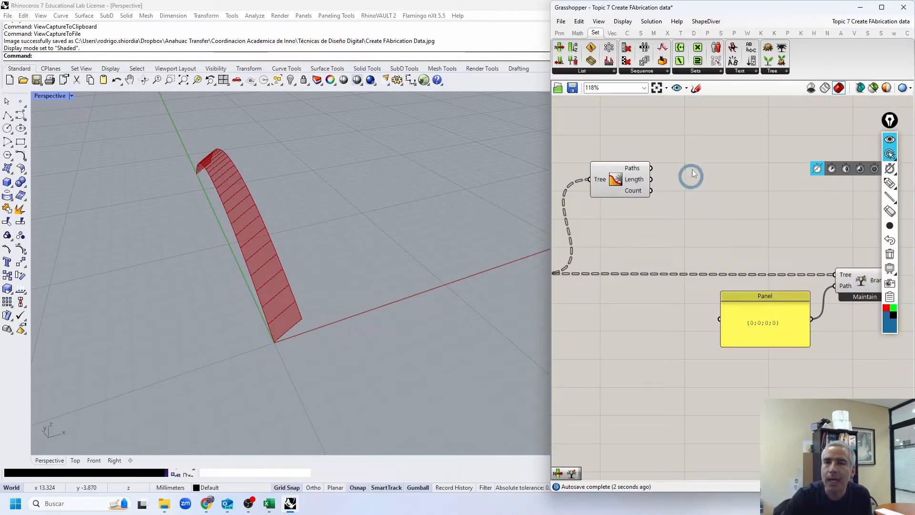
left_click(560, 33)
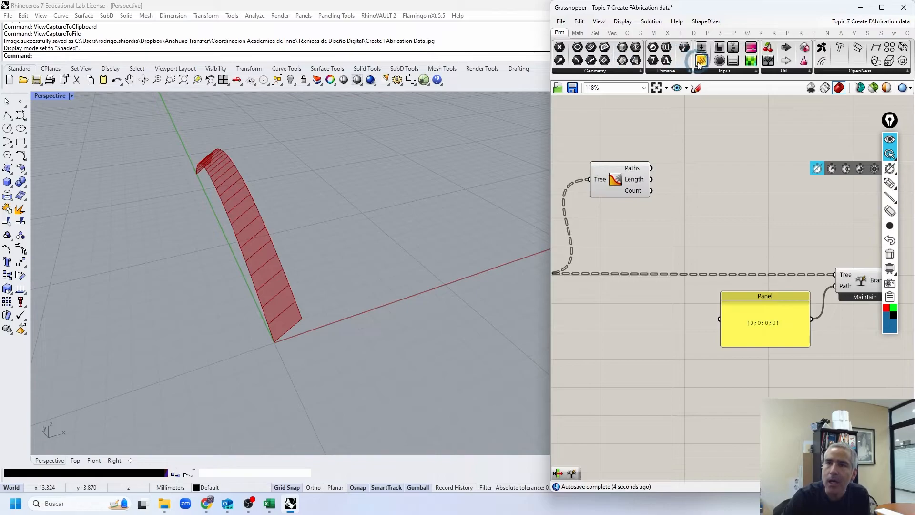
left_click(693, 167)
left_click_drag(783, 139, 733, 141)
right_click_drag(810, 145, 660, 163)
right_click_drag(616, 191, 793, 159)
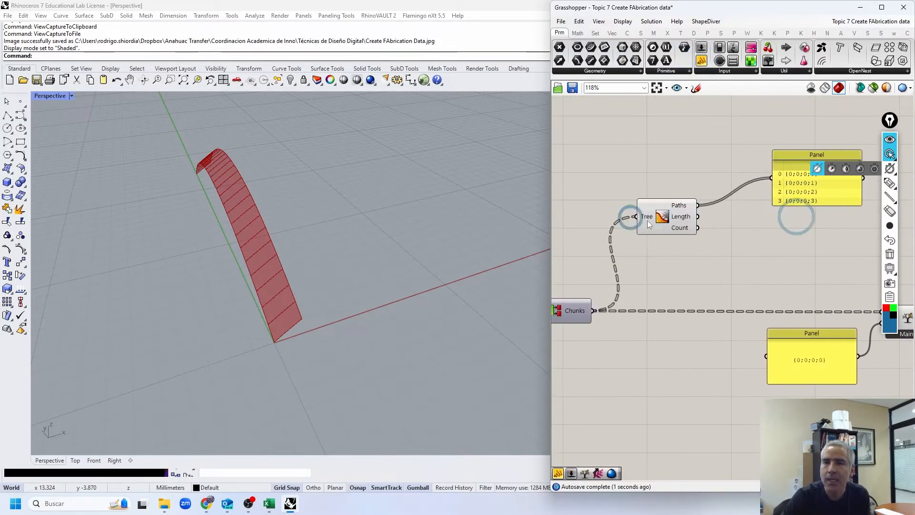
- Check the Tree Statistics component's description and move the paths panel closer to its outputs
scroll(675, 207, "up", 3)
right_click_drag(675, 207, 624, 210)
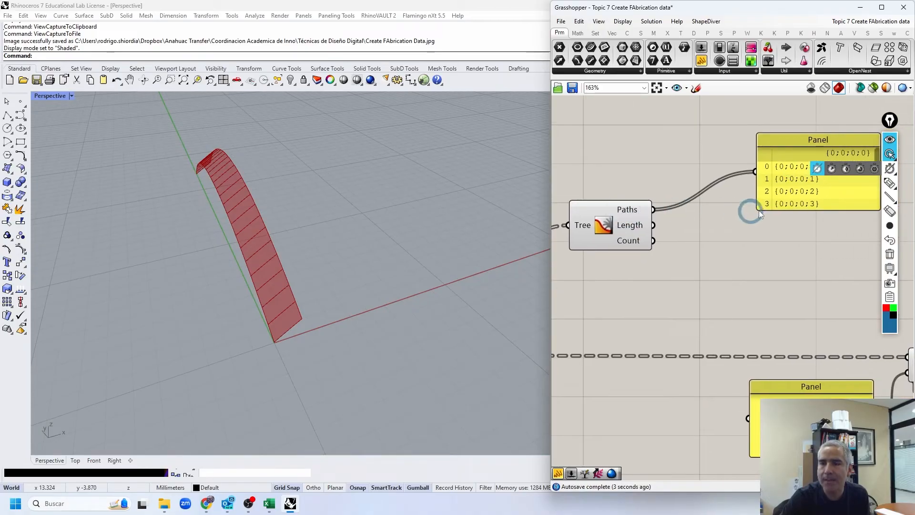
mouse_move(630, 229)
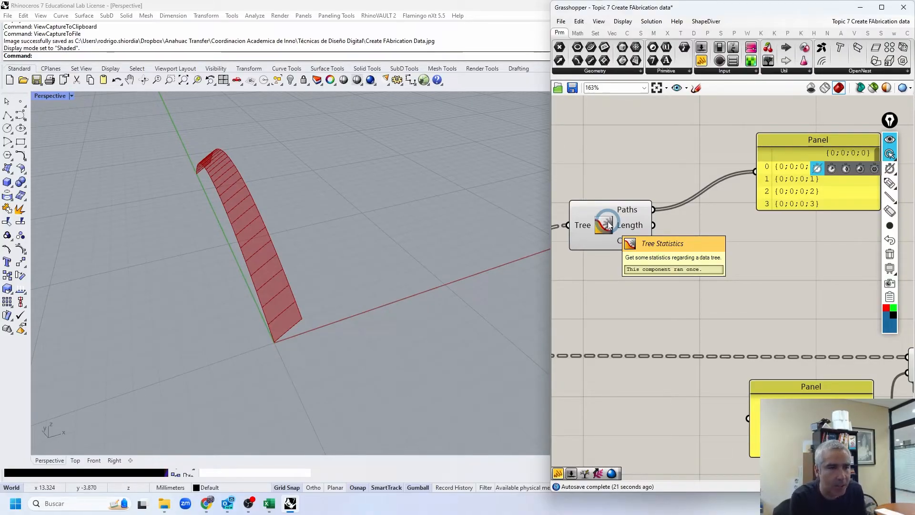
right_click_drag(766, 242, 680, 216)
scroll(672, 181, "down", 1)
left_click_drag(712, 167, 649, 200)
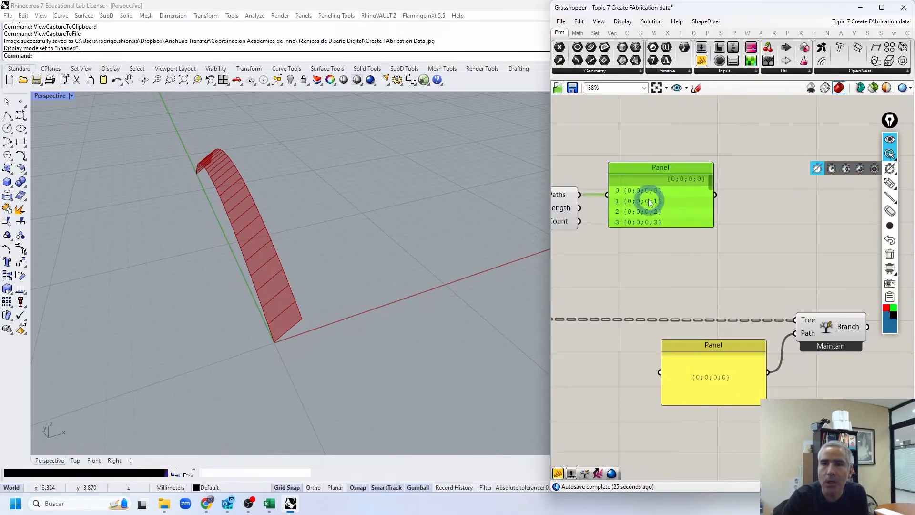
- Move the paths panel farther from the Tree Statistics component and enlarge it to list more branch paths
right_click_drag(584, 203, 676, 195)
right_click_drag(767, 173, 699, 184)
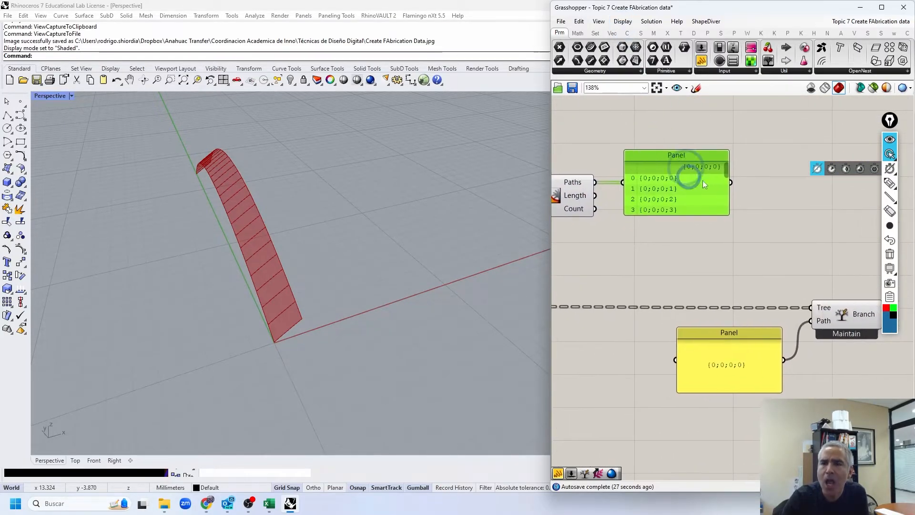
left_click_drag(686, 191, 756, 186)
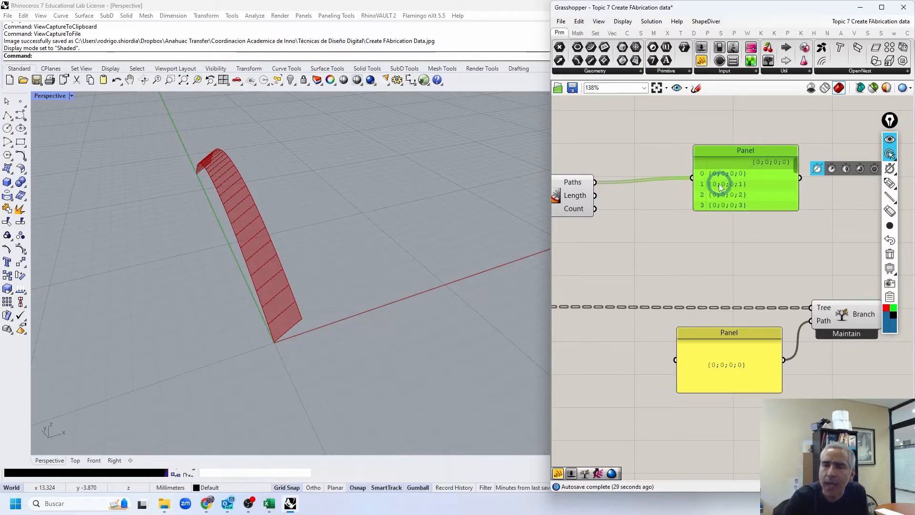
mouse_move(727, 214)
left_mouse_down()
mouse_move(724, 209)
mouse_move(736, 262)
mouse_move(727, 218)
left_mouse_up()
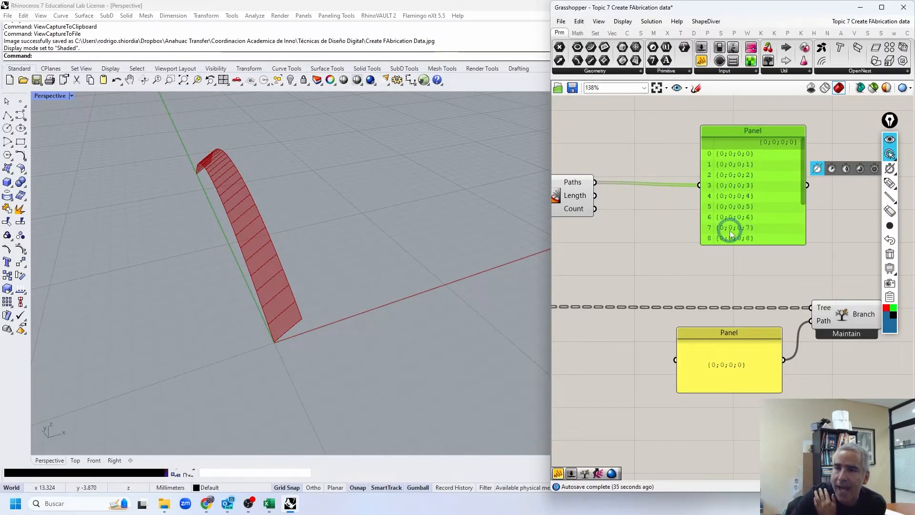
- Set the Tree Branch's path panel to {0;0;0;7} to extract a different row of surface panels
left_click(731, 369)
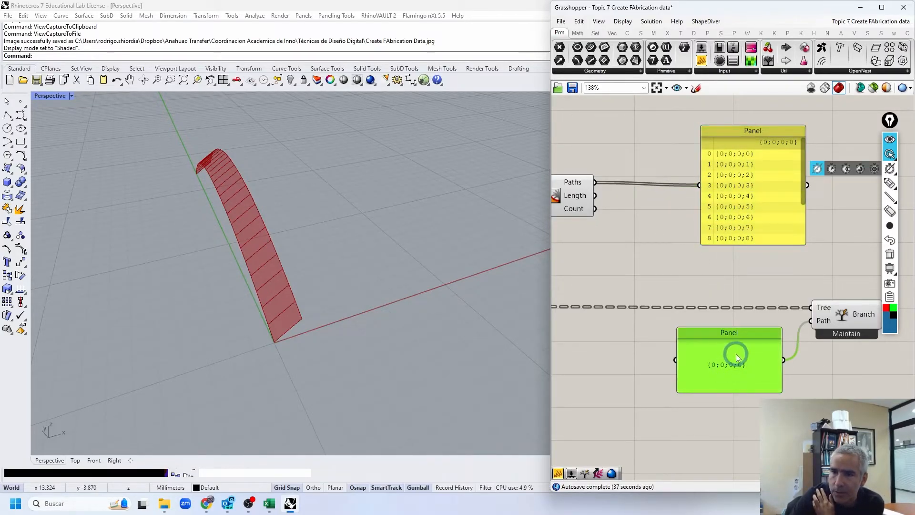
double_click(736, 356)
left_click(739, 332)
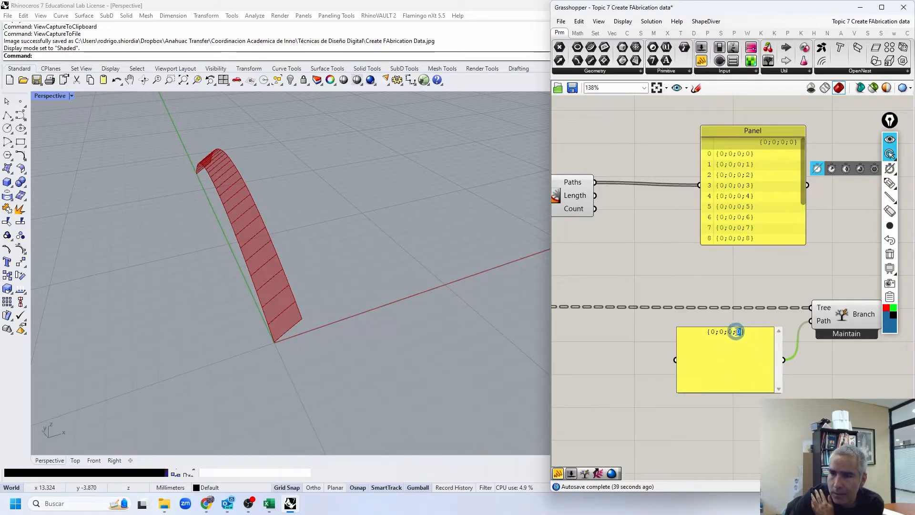
type("7")
left_click(736, 292)
left_click(437, 202)
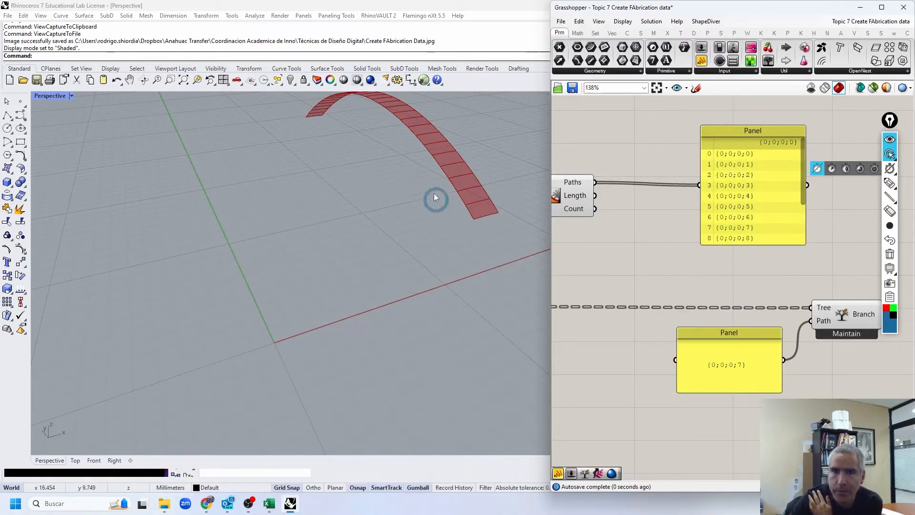
- Place a List Item component near Tree Statistics and connect the Paths output to its List input
right_click_drag(770, 224, 825, 259)
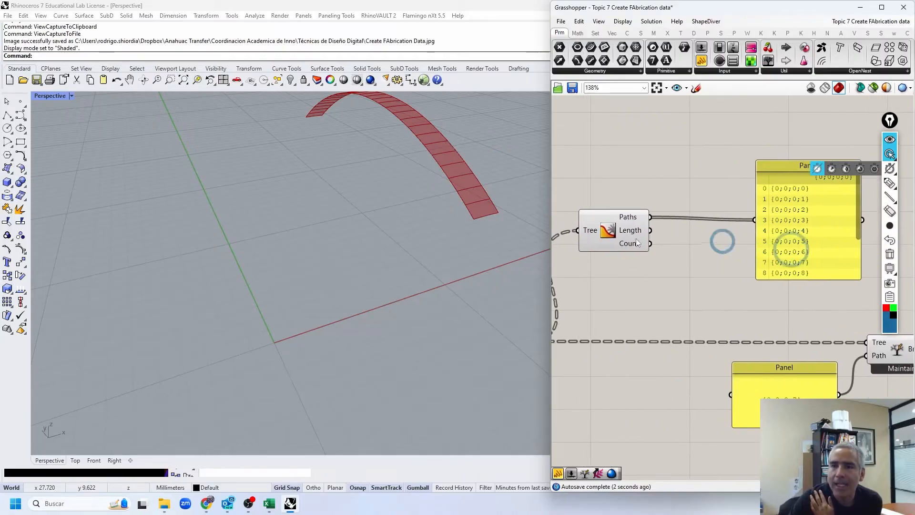
left_click(605, 235)
left_click(595, 34)
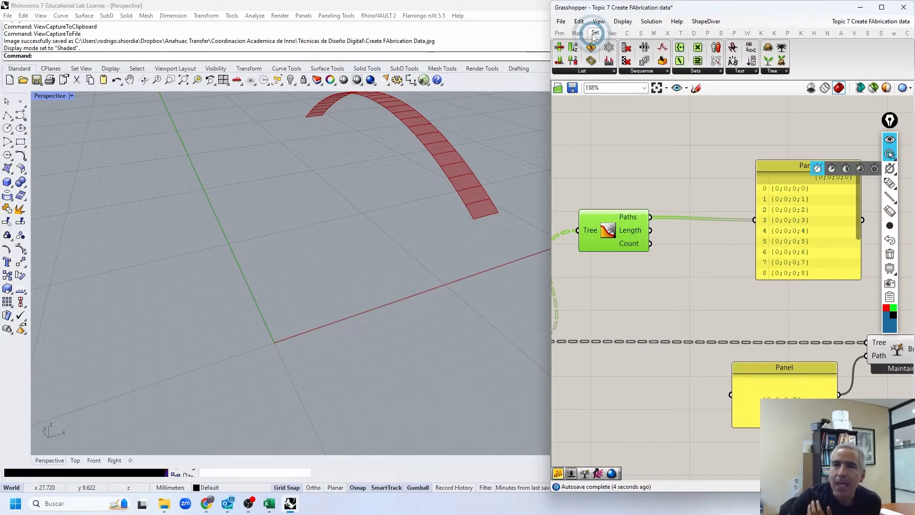
left_click_drag(627, 138, 723, 265)
left_click_drag(651, 217, 692, 253)
- Create a number slider with value 6 and connect it to the List Item's Index input
double_click(650, 285)
type("6")
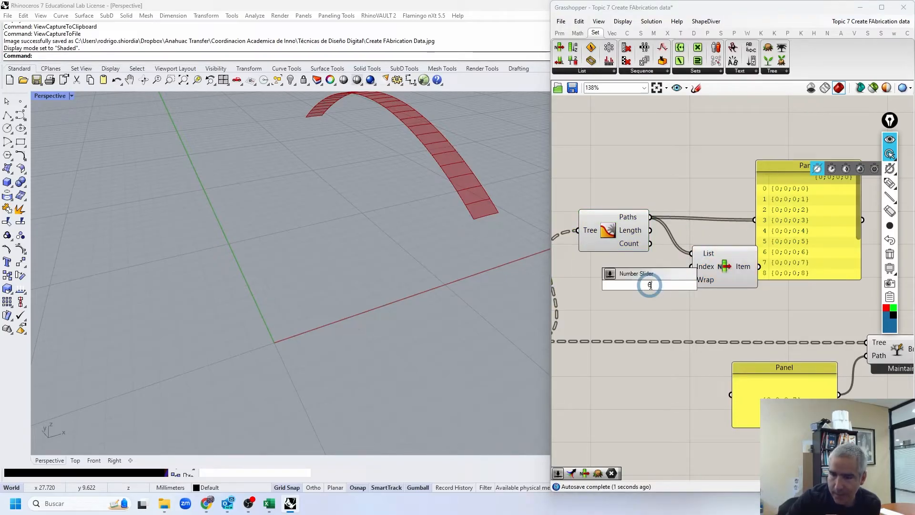
key("Return")
left_click_drag(651, 286, 607, 288)
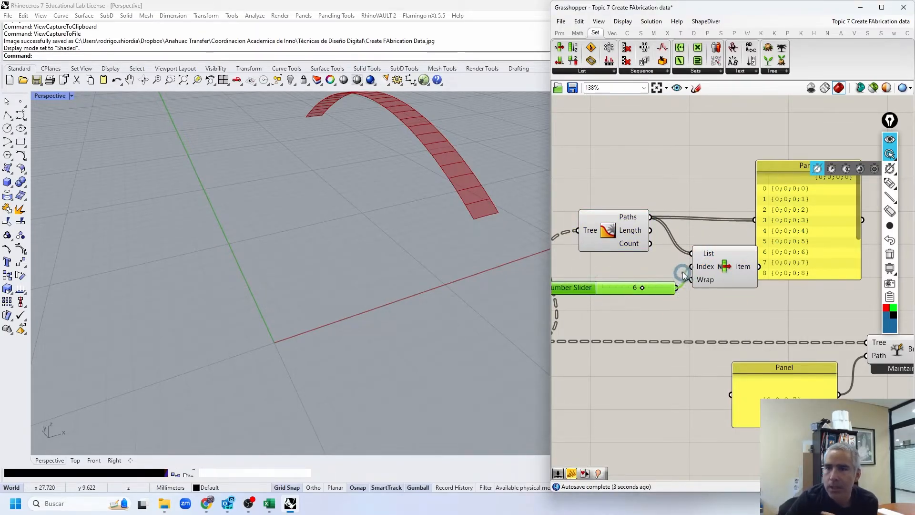
- Connect the List Item's Item output to the Tree Branch's Path input and set the index slider to 9
left_click_drag(775, 268, 843, 228)
left_click_drag(768, 272, 861, 358)
right_click_drag(849, 369, 781, 379)
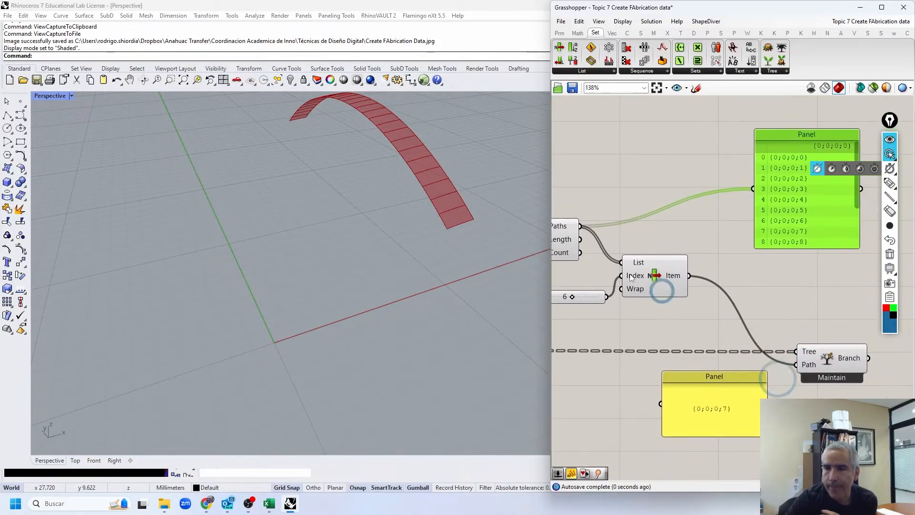
right_click_drag(638, 271, 746, 276)
left_click_drag(682, 304, 704, 333)
scroll(728, 305, "down", 3)
right_click(697, 302)
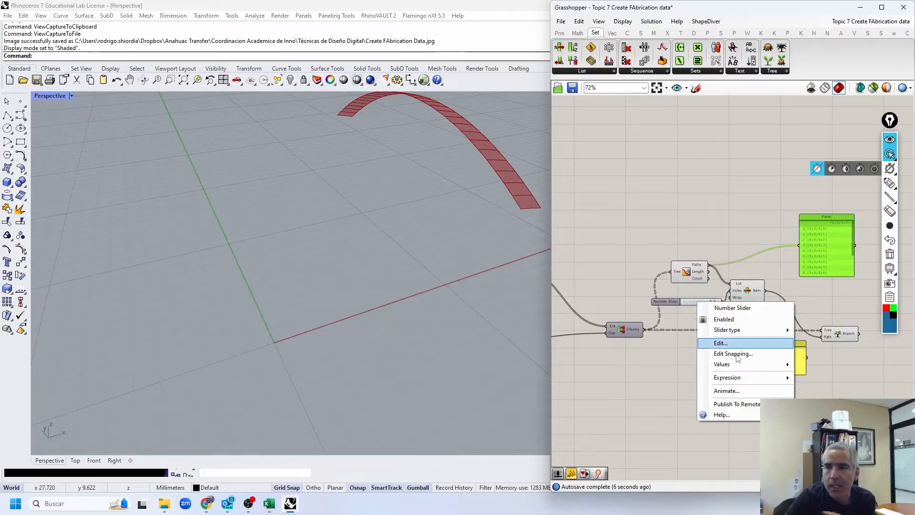
mouse_move(730, 364)
left_click(647, 380)
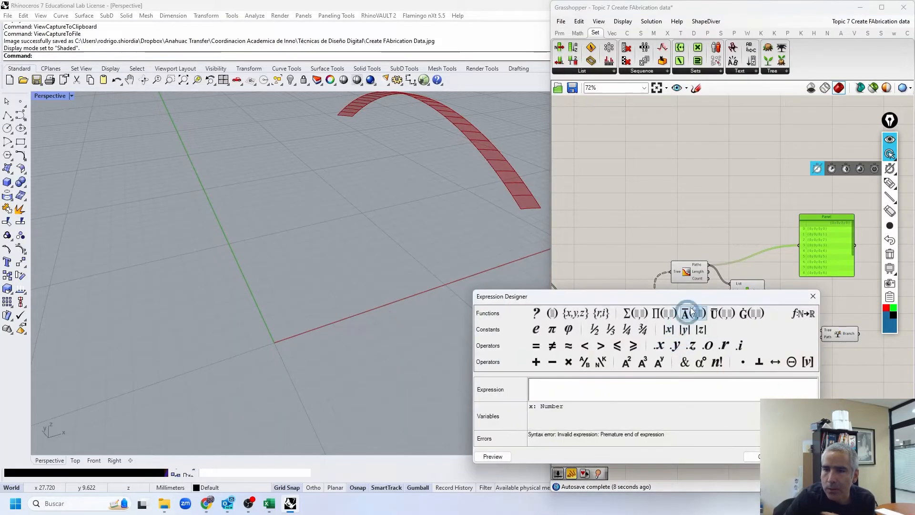
key("Escape")
- Set the index slider's maximum value to 14
scroll(727, 344, "up", 3)
right_click(686, 265)
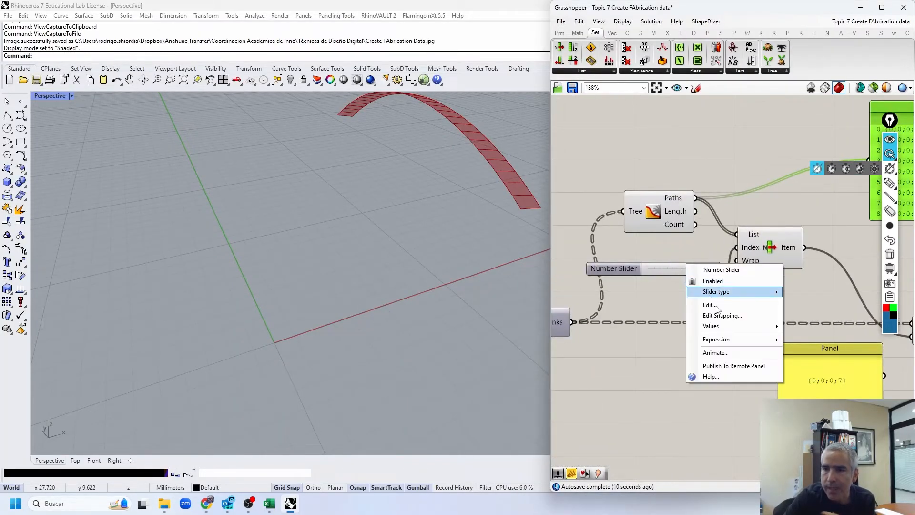
mouse_move(725, 328)
left_click(843, 338)
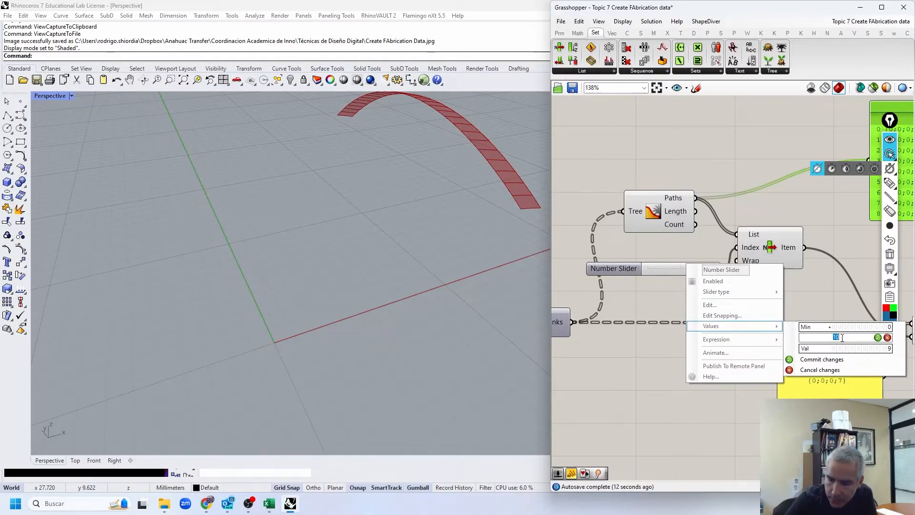
type("14")
left_click(819, 359)
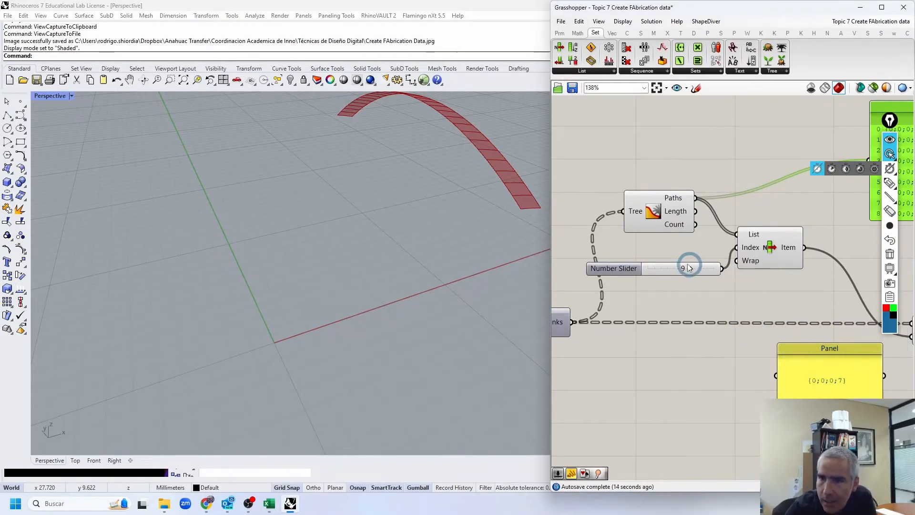
- Try the index slider at 14 to inspect the extracted row on the vault, and return it to 9
left_click_drag(691, 270, 817, 303)
right_click_drag(405, 208, 312, 212)
scroll(310, 193, "down", 4)
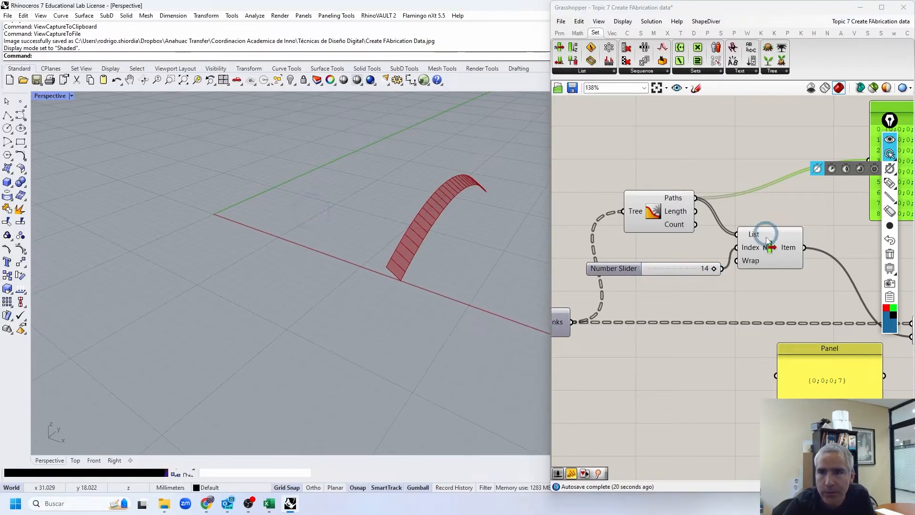
left_click_drag(710, 270, 687, 286)
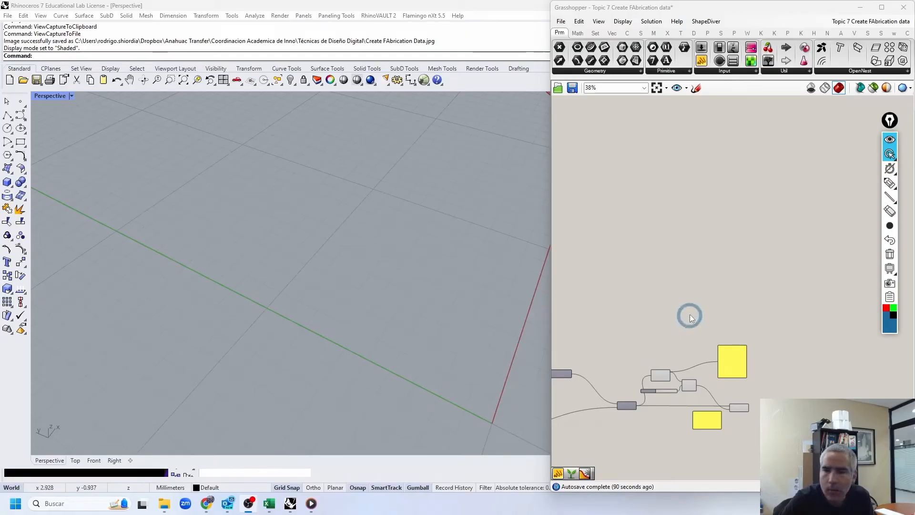
- Select the whole group of branch-extraction components and panels and move it up and away from the Partition List
right_click_drag(681, 284, 689, 198)
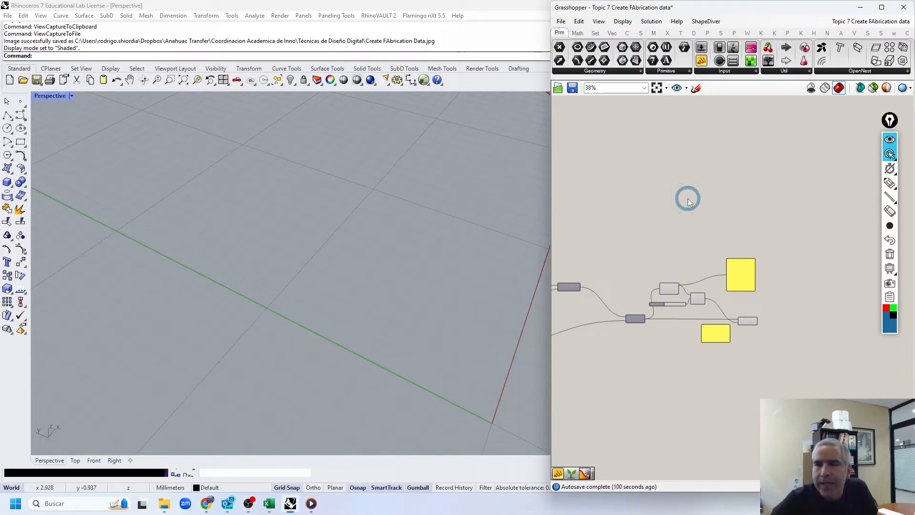
scroll(682, 281, "up", 3)
right_click_drag(665, 271, 667, 214)
left_click_drag(847, 133, 656, 330)
left_click_drag(759, 315, 857, 162)
right_click_drag(836, 225, 739, 263)
scroll(742, 217, "down", 2)
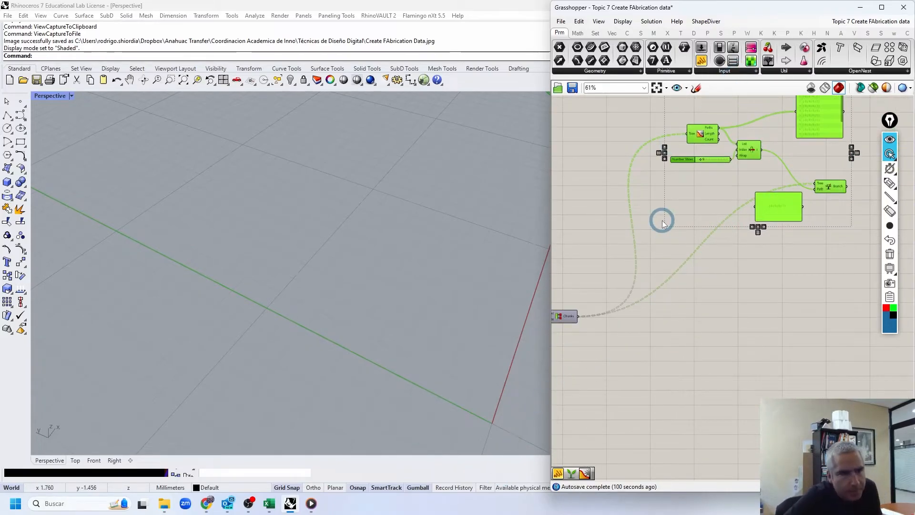
mouse_move(688, 227)
right_mouse_down()
mouse_move(705, 219)
mouse_move(662, 300)
right_mouse_up()
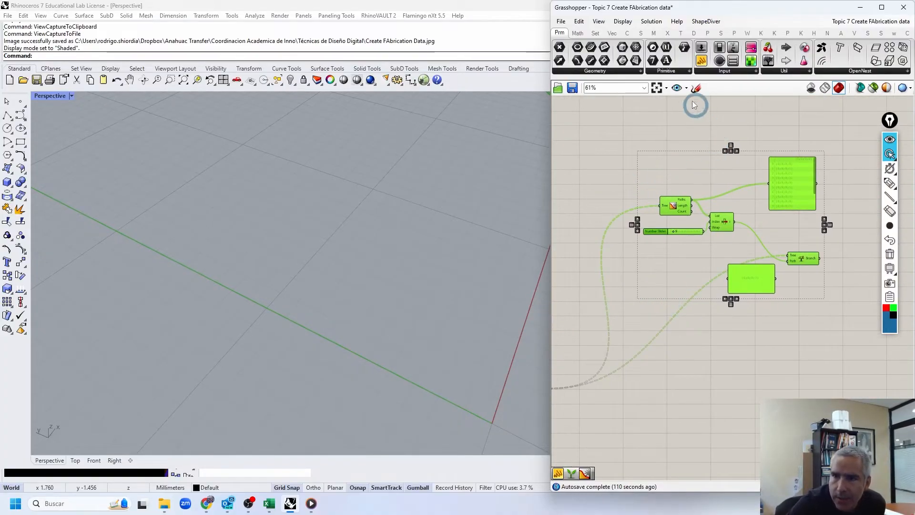
left_click(891, 257)
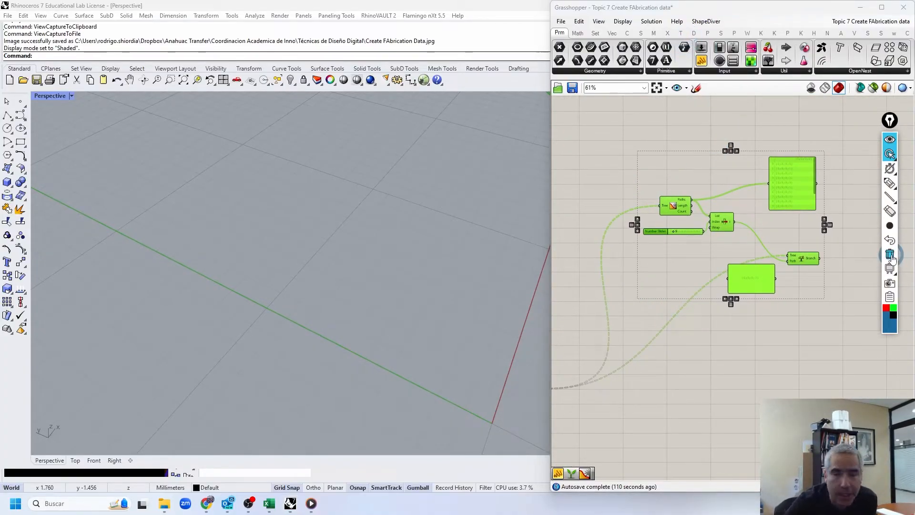
- Turn on the preview of the Partition List component and view the complete panelled vault from the front
right_click_drag(728, 344, 791, 284)
scroll(592, 328, "up", 3)
left_click(592, 333)
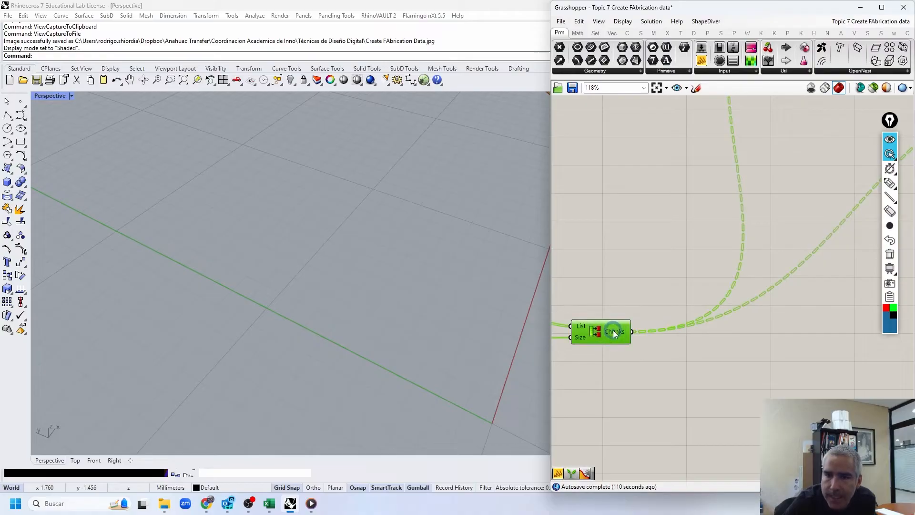
scroll(632, 295, "down", 2)
right_click_drag(684, 262, 655, 296)
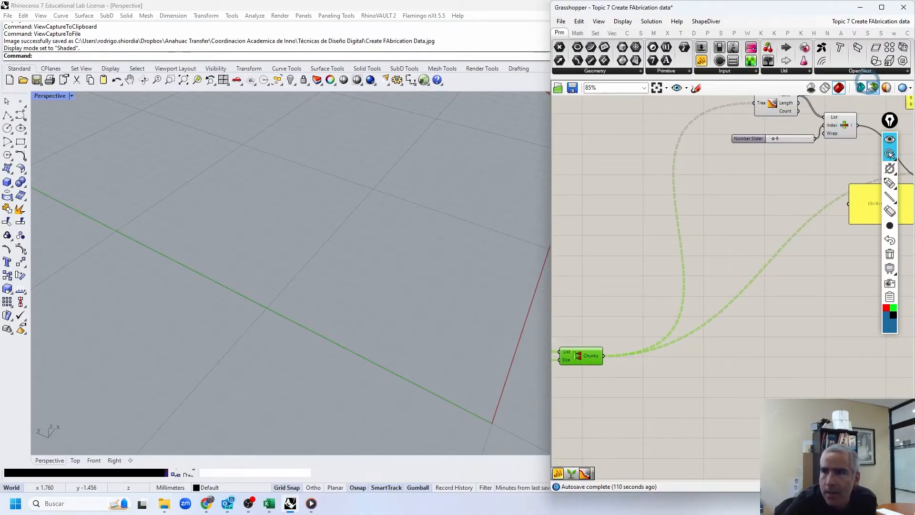
right_click_drag(773, 179, 733, 214)
right_click_drag(648, 330, 700, 303)
right_click(593, 366)
left_click(619, 384)
scroll(458, 341, "down", 3)
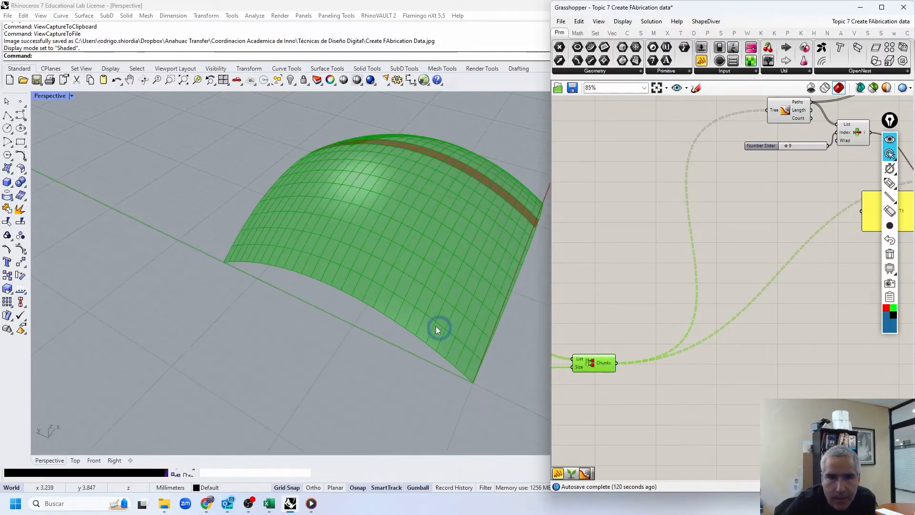
right_click_drag(425, 239, 414, 154)
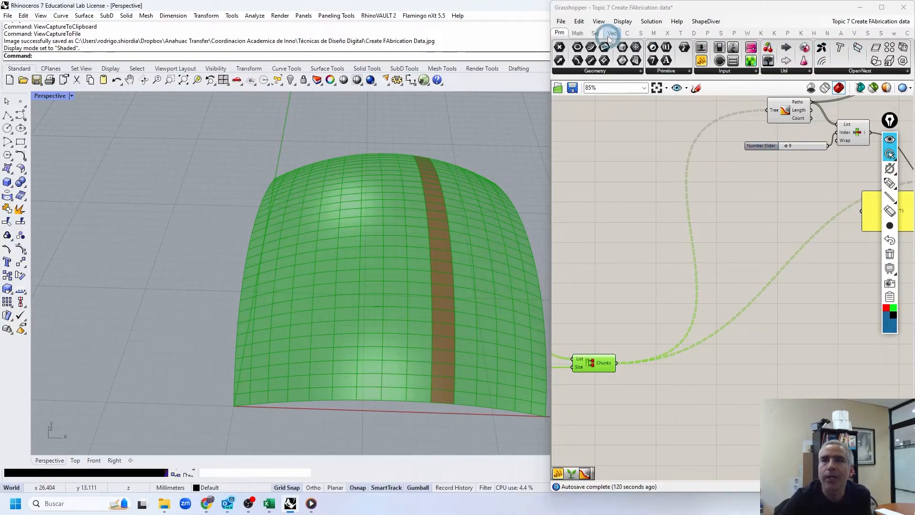
- Place a Deconstruct Brep component beside the Partition List and connect the Chunks output to its Brep input
left_click(641, 33)
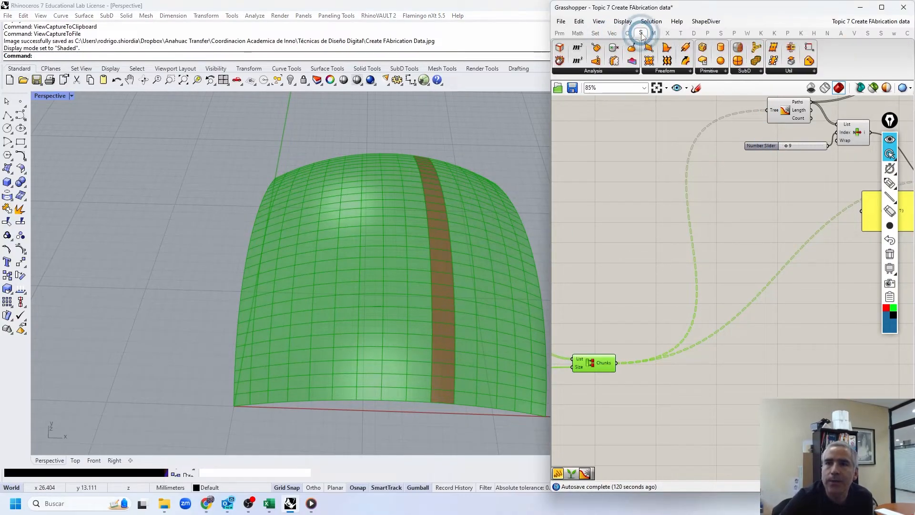
left_click(616, 71)
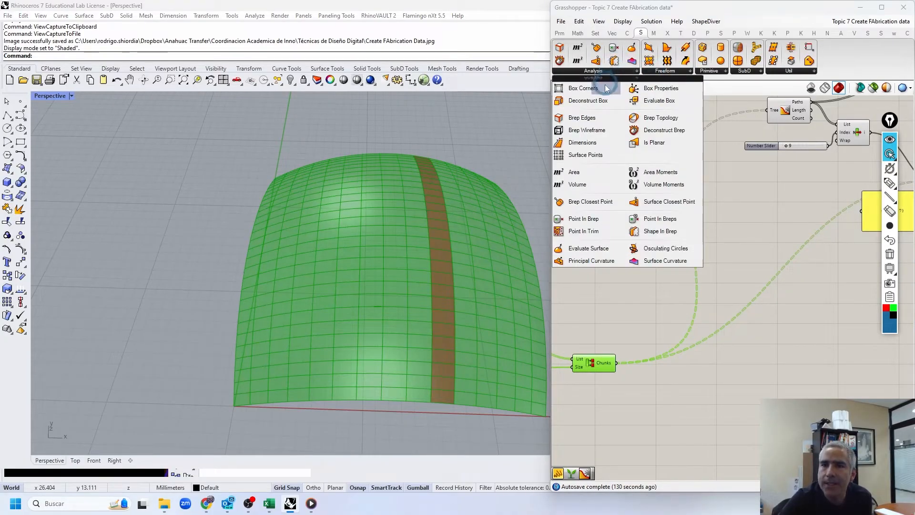
left_click_drag(637, 130, 644, 133)
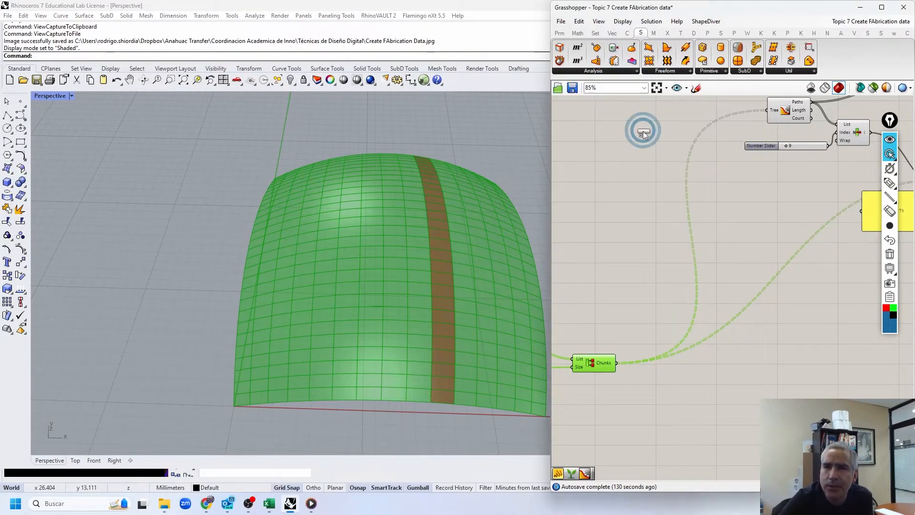
left_click(679, 377)
scroll(610, 362, "up", 2)
left_click_drag(615, 362, 679, 385)
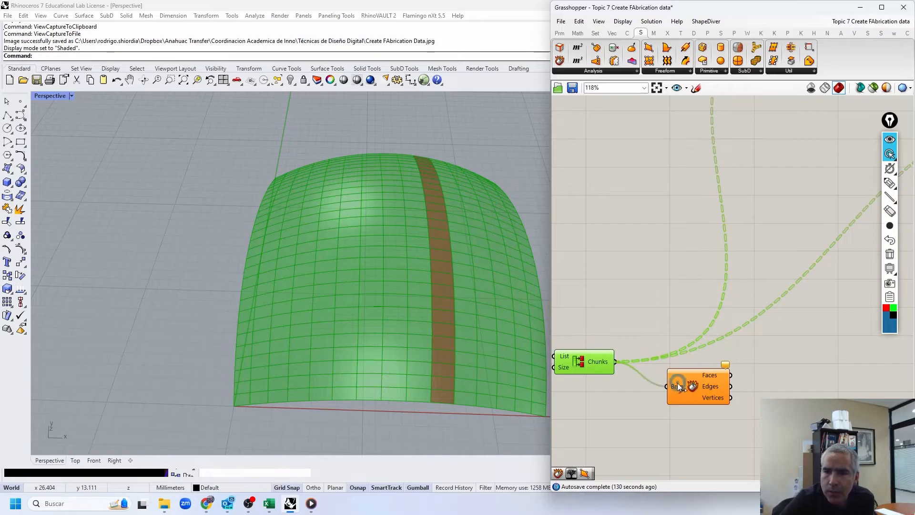
left_click(694, 390)
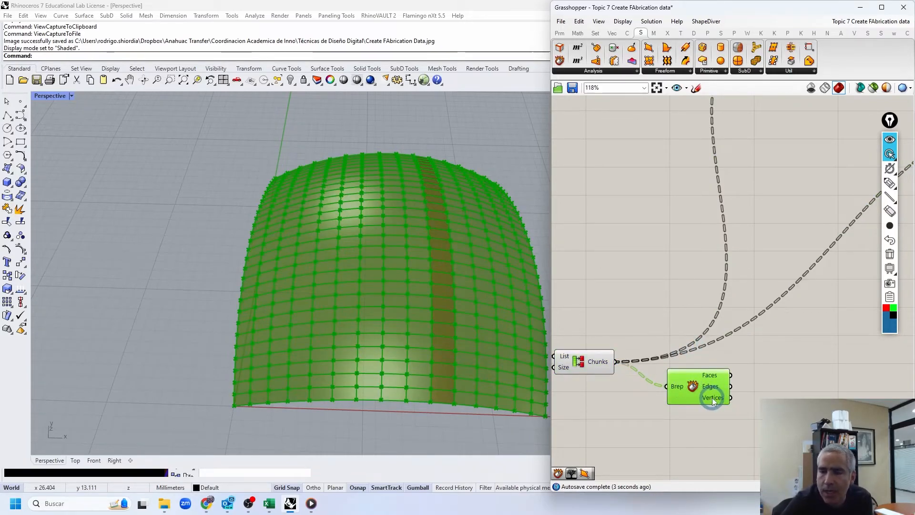
- Add a Panel beside the Deconstruct Brep component and connect the Vertices output to it
left_click(569, 38)
left_click_drag(702, 61, 824, 398)
left_click_drag(730, 399, 778, 398)
right_click_drag(799, 403, 770, 336)
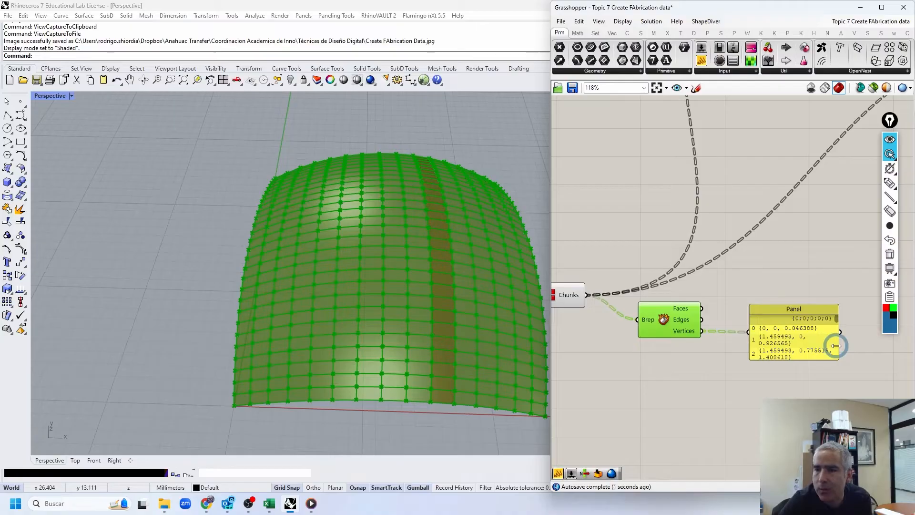
- Widen and heighten the vertices panel so each coordinate fits on one line, and reposition it beside the component
left_click_drag(835, 346, 913, 346)
left_click_drag(787, 359, 788, 433)
right_click_drag(793, 413, 746, 368)
scroll(705, 299, "up", 2)
left_click_drag(680, 260, 868, 329)
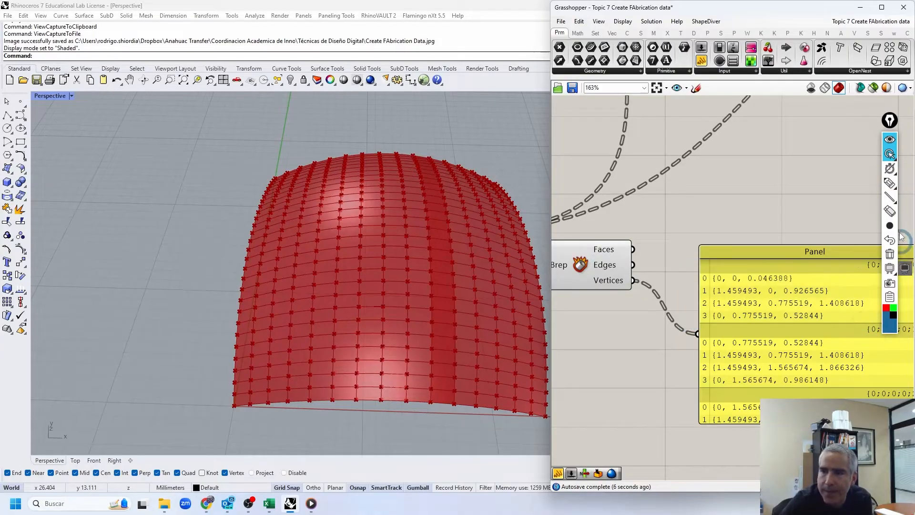
- Mark the first surface panels at the vault's front corner with freehand pen annotations, and clear the marks
left_click(889, 183)
left_click_drag(234, 392, 234, 408)
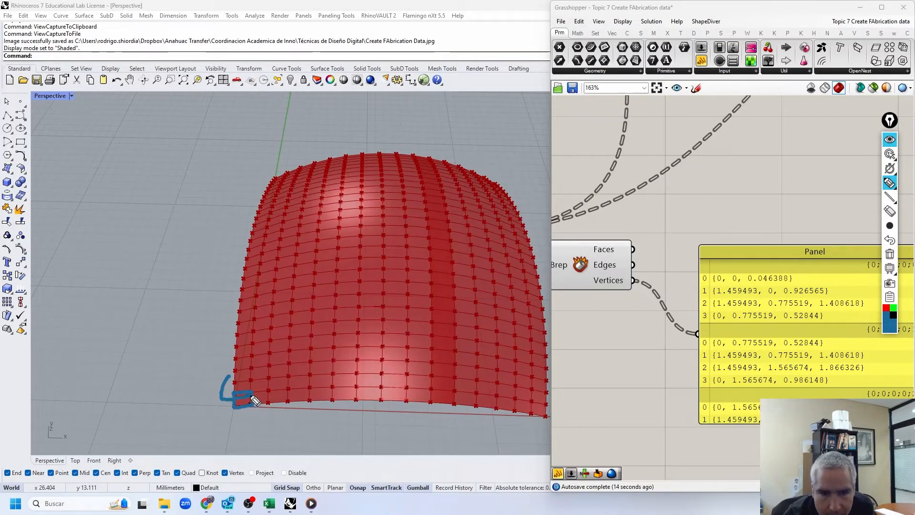
left_click_drag(254, 381, 232, 382)
left_click(889, 254)
left_click(894, 155)
- Examine the corner coordinates farther down the vertices panel, around branch {0;0;0;2;11}
mouse_move(878, 209)
right_mouse_down()
mouse_move(834, 167)
mouse_move(792, 159)
right_mouse_up()
left_click_drag(839, 210, 841, 233)
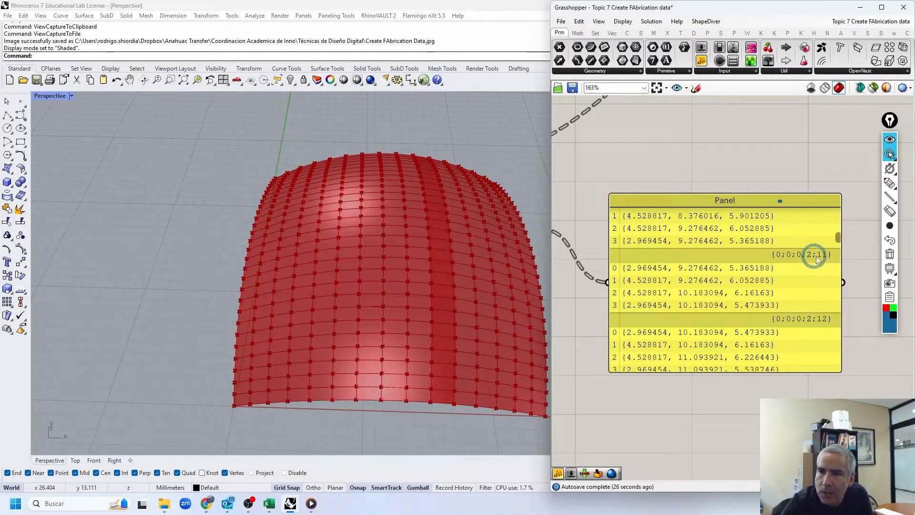
- Delete the vertices panel and move the path-selection components with their slider and panels beside the Deconstruct Brep component
left_click(890, 255)
mouse_move(889, 184)
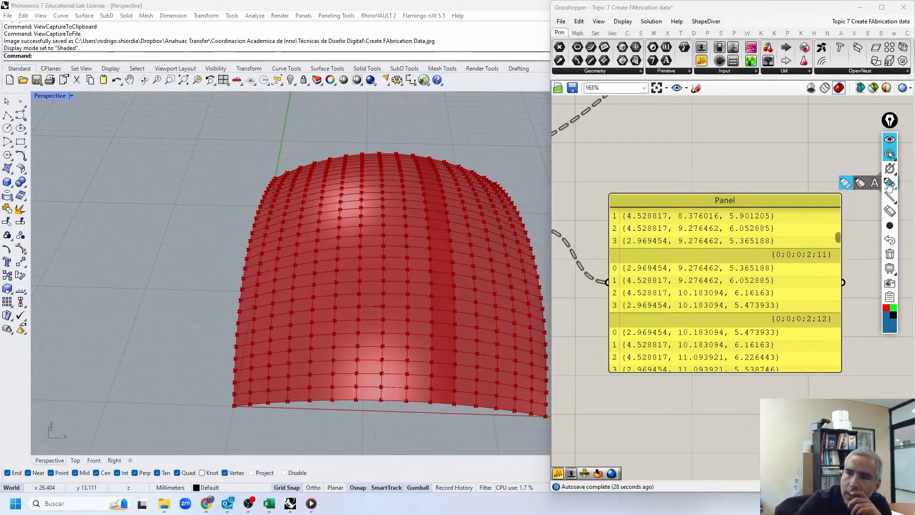
scroll(733, 250, "down", 2)
left_click(707, 256)
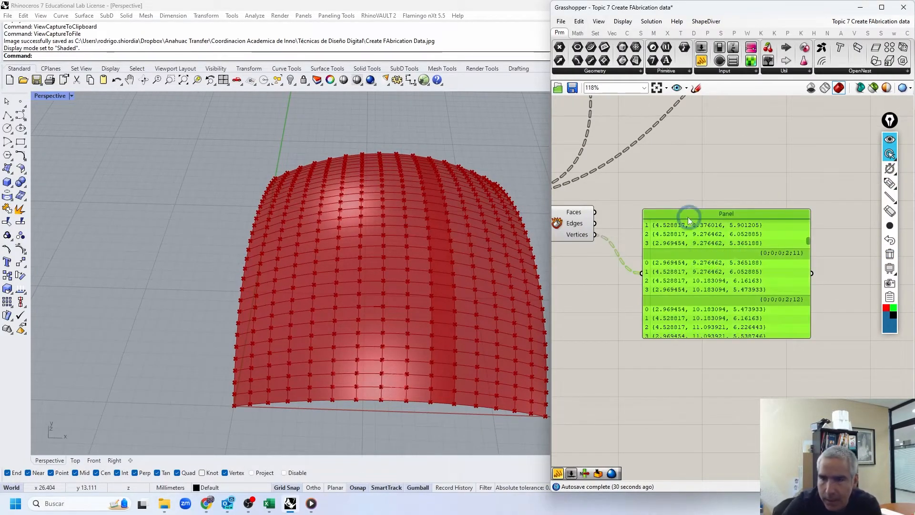
scroll(692, 205, "down", 2)
scroll(631, 321, "down", 2)
left_click_drag(806, 259, 679, 358)
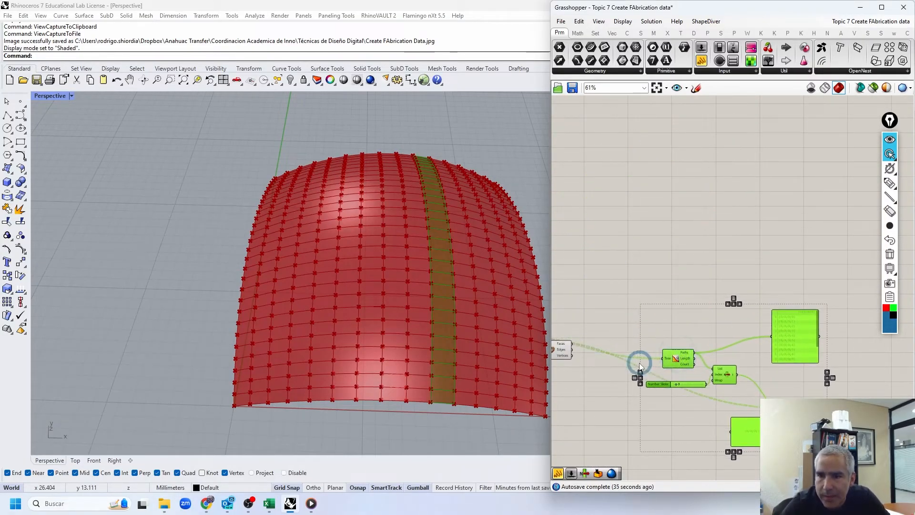
- Connect the Deconstruct Brep's Vertices output to the Tree inputs of the Param Viewer and the Tree Branch
scroll(641, 366, "up", 2)
left_click_drag(615, 307, 756, 317)
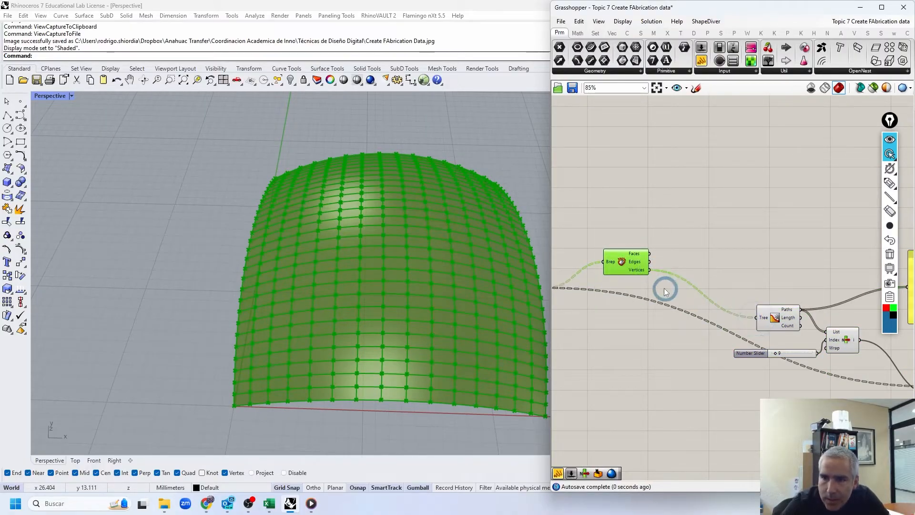
left_click_drag(649, 270, 819, 364)
- Set the path index slider to 0, inspect the extracted corner vertices, and check the slider's value range
right_click_drag(225, 335, 364, 310)
left_click_drag(626, 327, 622, 327)
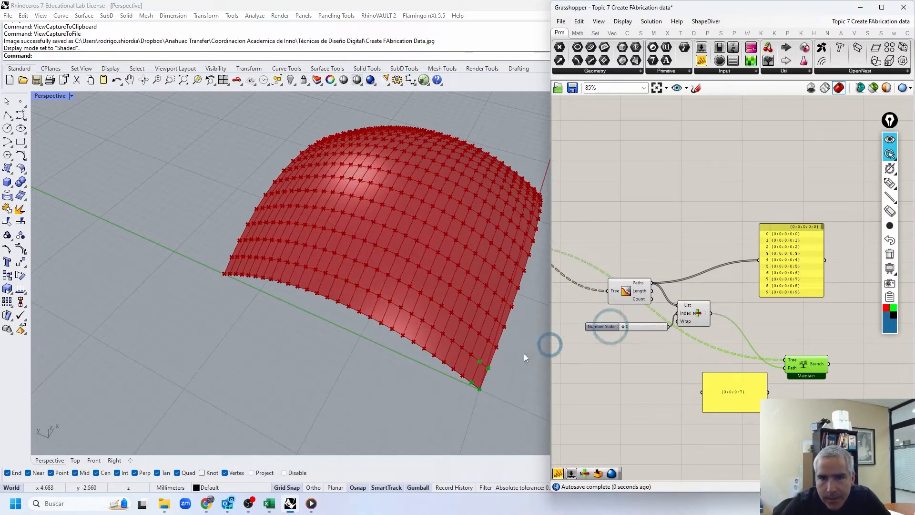
scroll(487, 370, "up", 6)
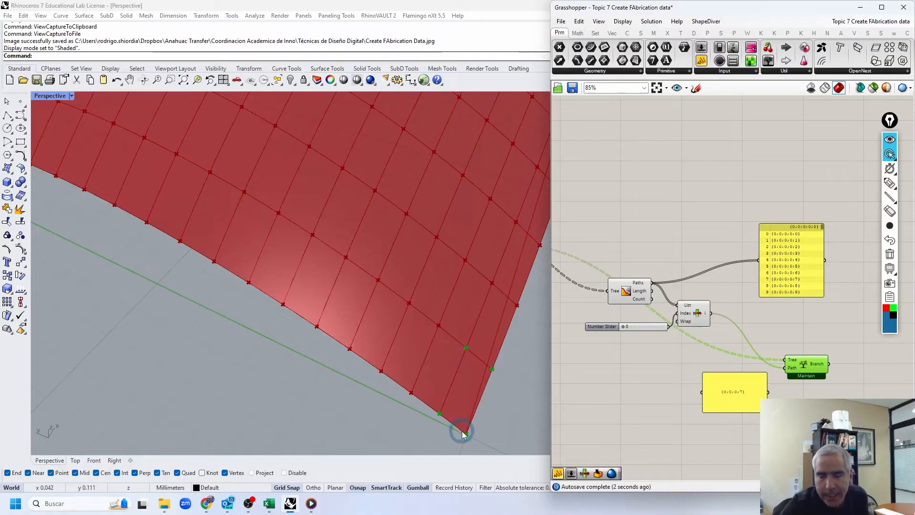
scroll(646, 333, "up", 3)
right_click(635, 321)
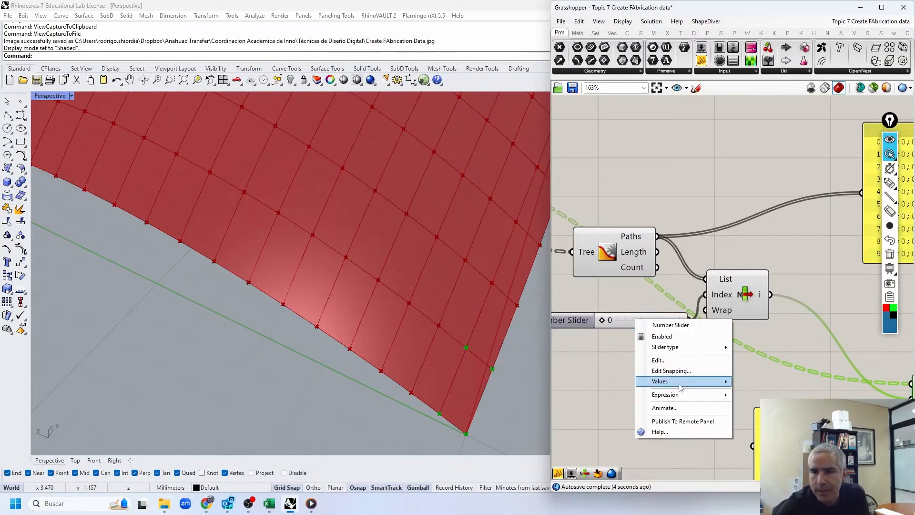
mouse_move(681, 386)
scroll(827, 392, "up", 1)
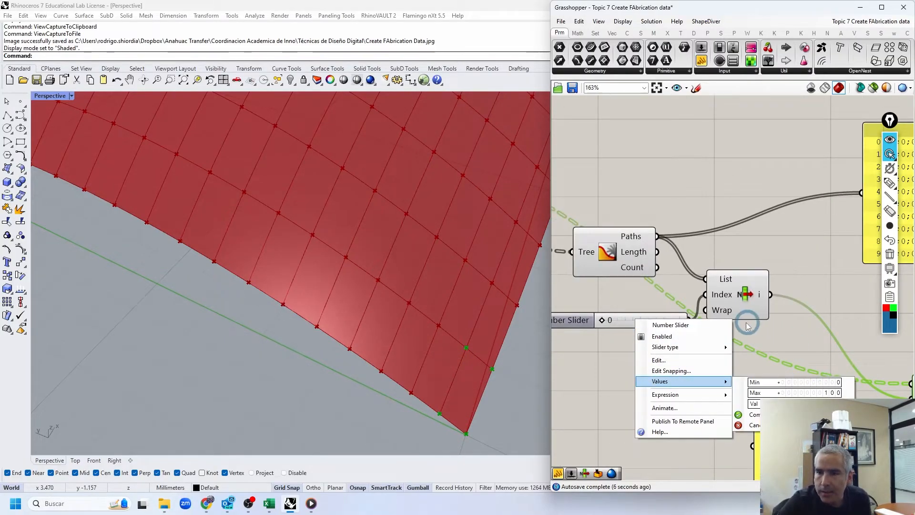
left_click(655, 277)
- Select the Tree Branch and raise the path index slider to 27, following the extracted vertices along the vault's edge
scroll(602, 319, "down", 3)
left_click_drag(816, 367, 812, 366)
left_click(605, 319)
left_click_drag(601, 320, 606, 321)
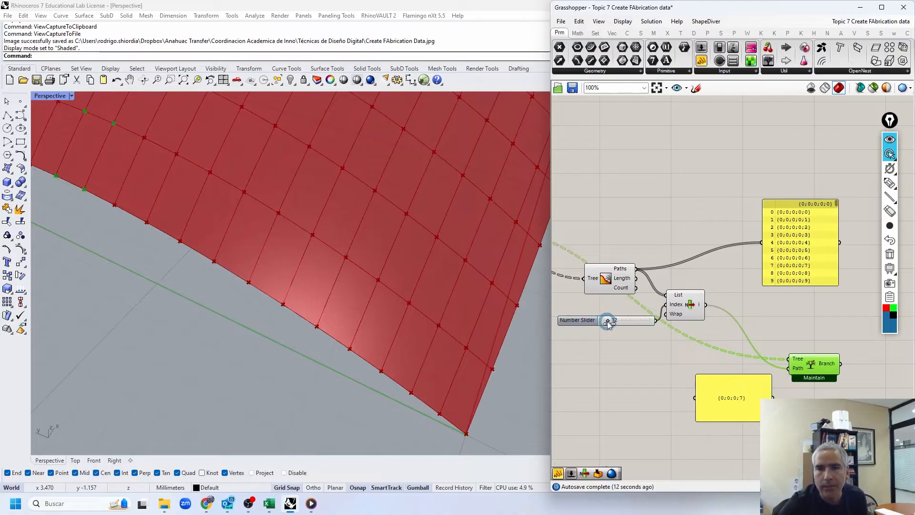
scroll(374, 293, "down", 6)
right_click_drag(375, 293, 366, 289)
left_click_drag(615, 320, 617, 323)
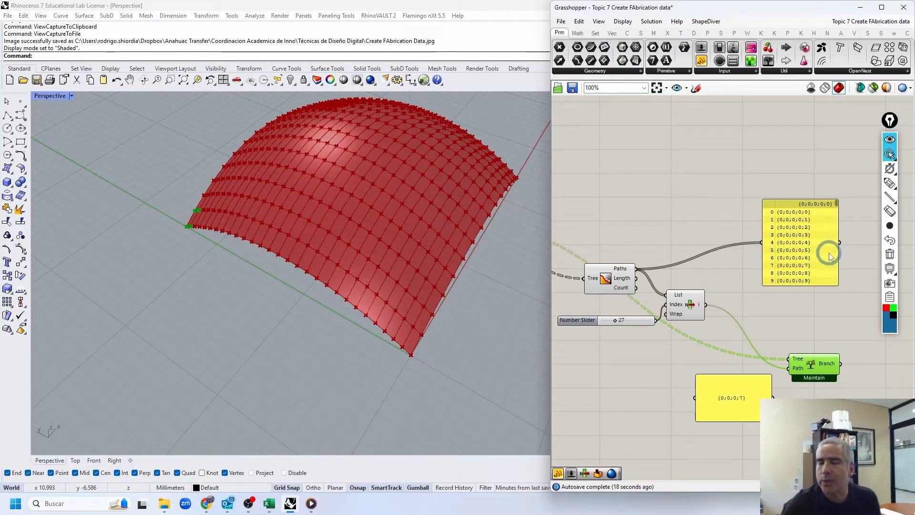
- Reposition the paths panel and lengthen it until it lists the entries through index 28
left_click_drag(824, 249, 772, 199)
left_click_drag(782, 232, 765, 370)
left_click_drag(757, 339, 809, 303)
scroll(797, 332, "up", 5)
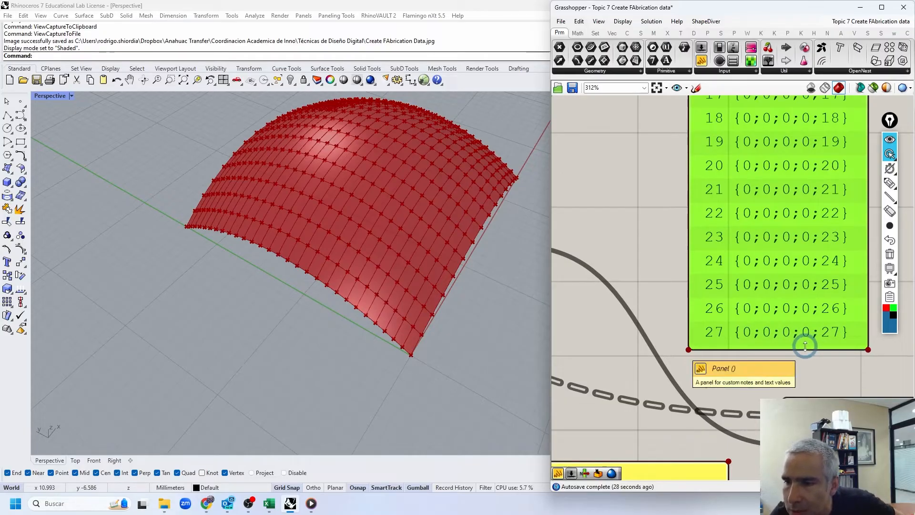
left_click_drag(808, 344, 806, 365)
left_click(752, 380)
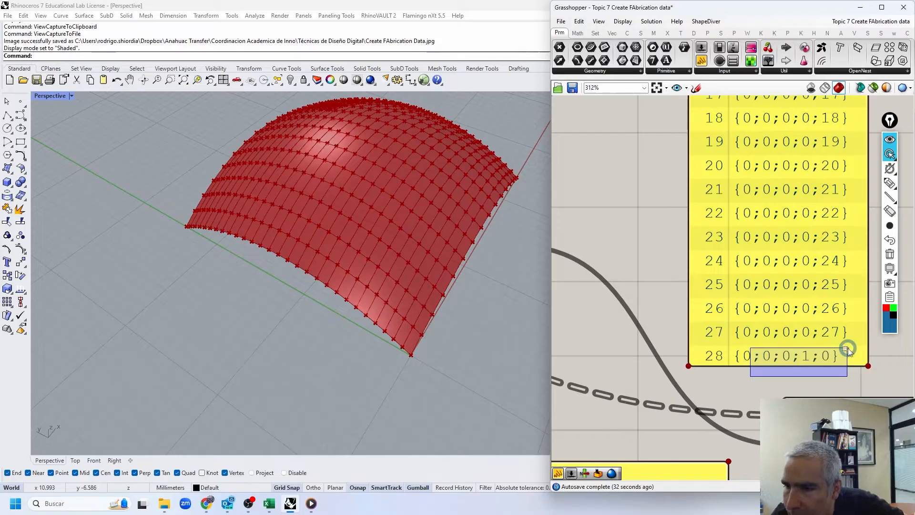
- Examine the Deconstruct Brep component's Brep input from the partitioned chunks and its Vertices output
scroll(709, 340, "down", 2)
scroll(653, 304, "down", 4)
right_click_drag(605, 237, 758, 247)
scroll(674, 303, "down", 3)
right_click_drag(588, 237, 723, 265)
scroll(695, 284, "up", 5)
mouse_move(695, 283)
left_mouse_down()
mouse_move(702, 306)
mouse_move(678, 289)
left_mouse_up()
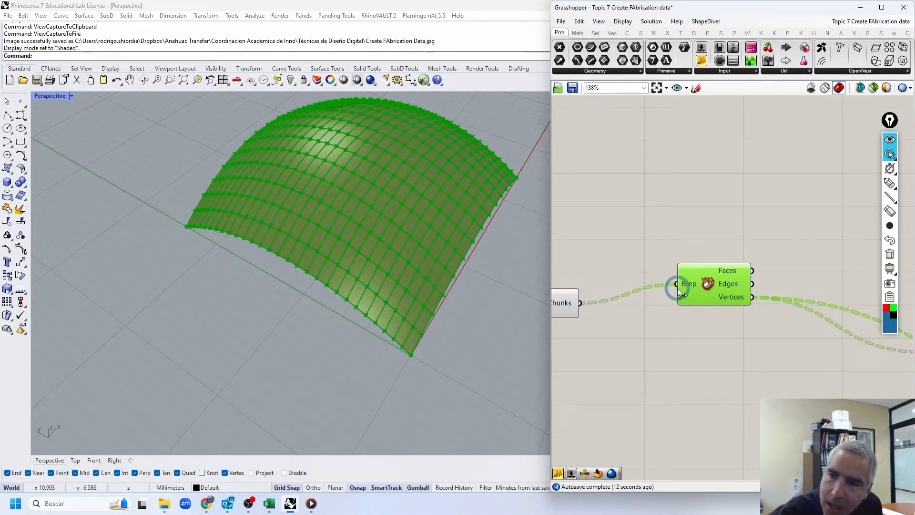
mouse_move(737, 303)
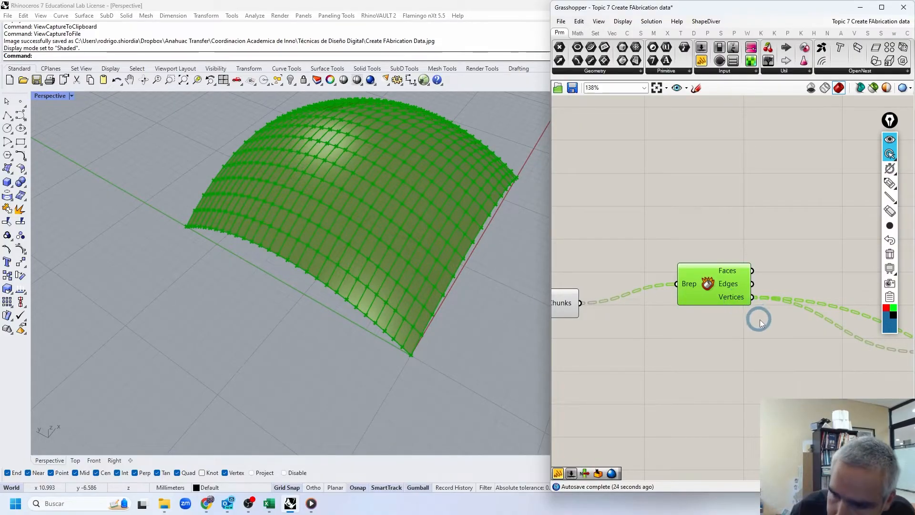
- Move the Param Viewer, List Item, slider, Tree Branch and both panels together above the Deconstruct Brep component
scroll(757, 316, "down", 3)
right_click_drag(797, 319, 640, 286)
scroll(639, 285, "down", 2)
left_click_drag(807, 384, 665, 265)
left_click_drag(667, 300, 644, 138)
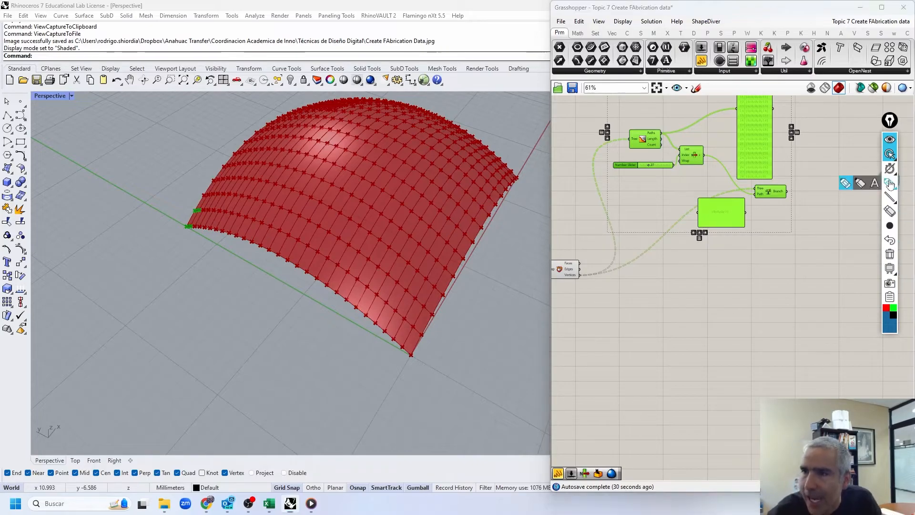
- Outline the first surface panel at the vault's front corner with the pen, clear the mark, and deselect the components
left_click_drag(403, 317, 402, 323)
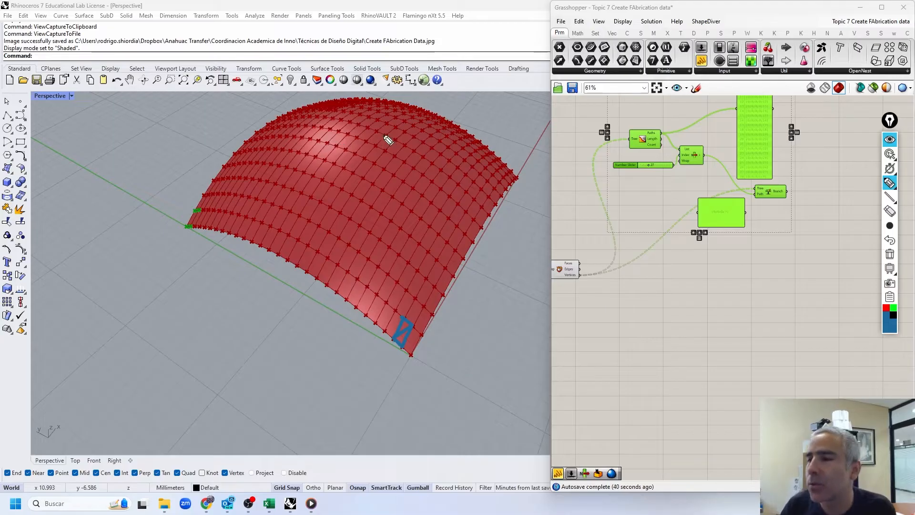
left_click(889, 153)
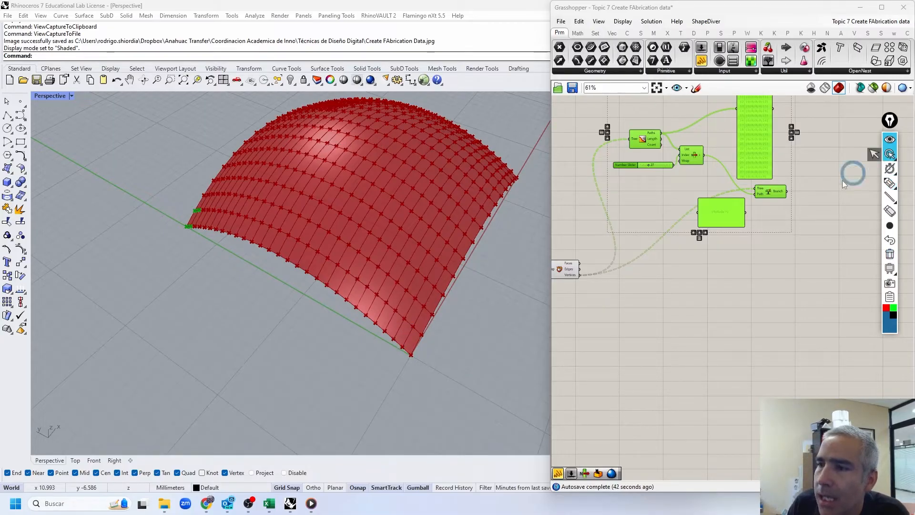
left_click(716, 296)
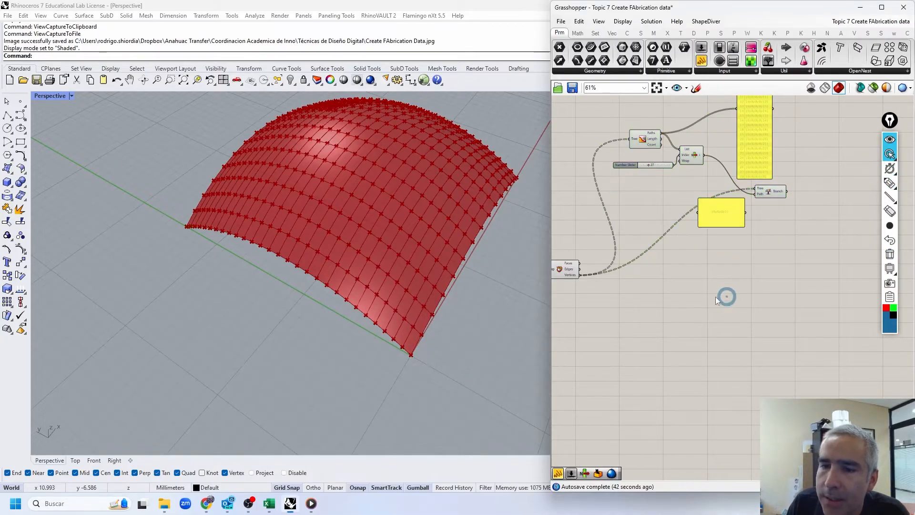
- Add a second List Item component below the group and connect the Deconstruct Brep's Vertices to its List input
left_click(596, 33)
left_click(615, 169)
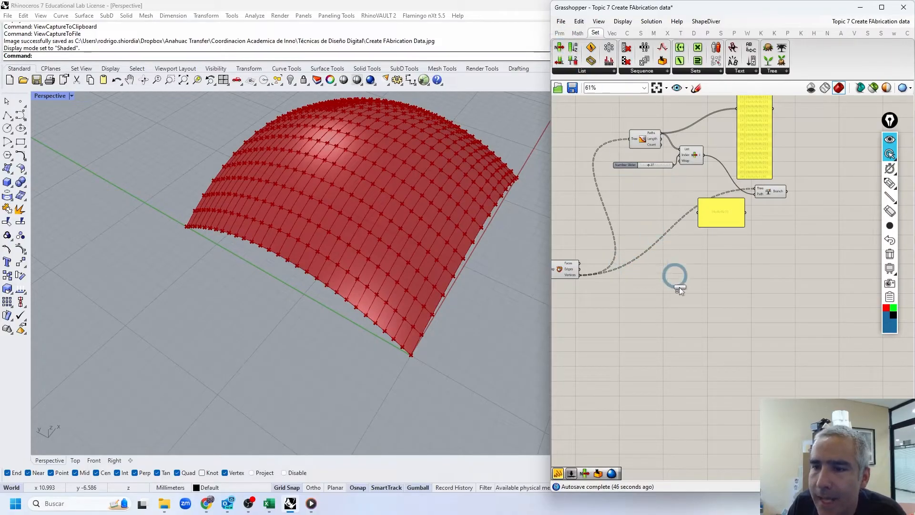
left_click_drag(676, 283, 677, 286)
left_click(582, 70)
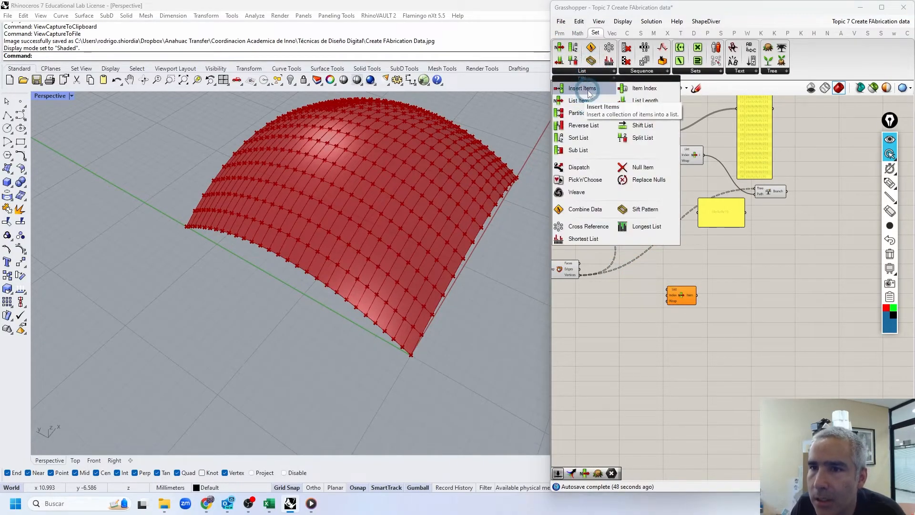
left_click(596, 322)
scroll(581, 278, "up", 2)
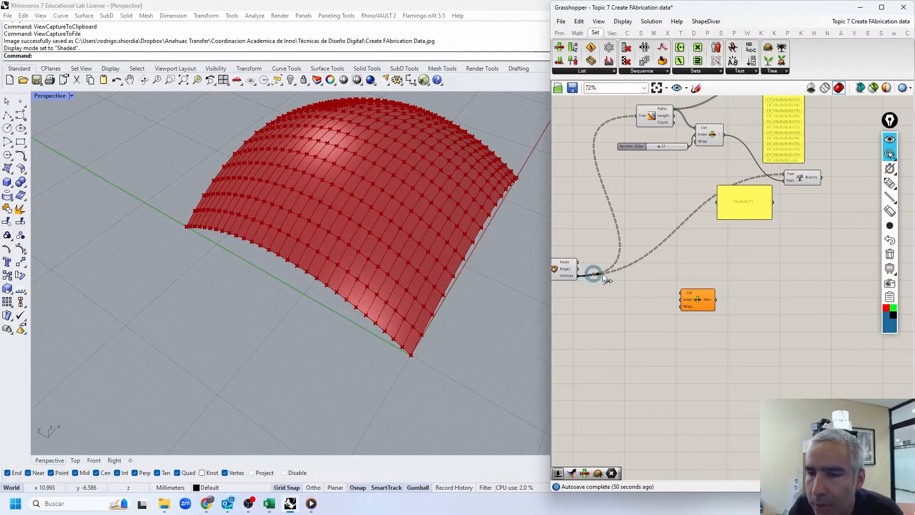
left_click_drag(689, 295, 689, 295)
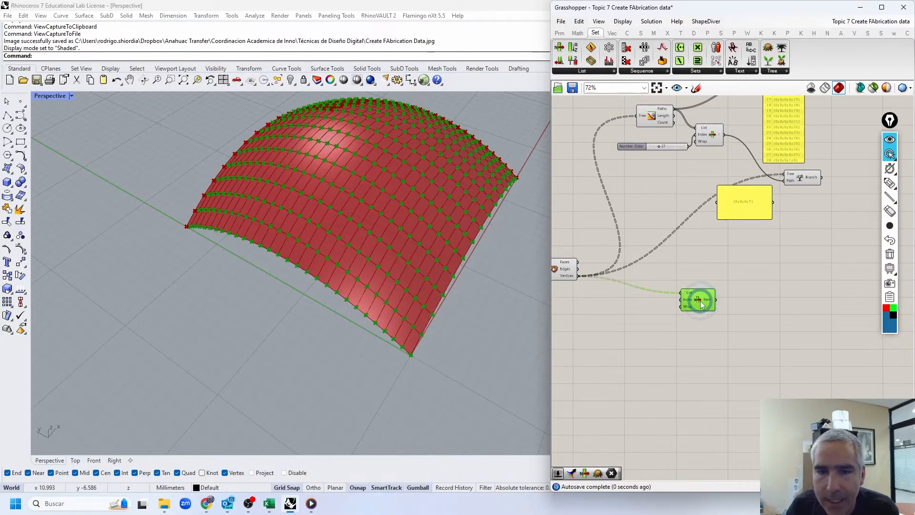
- Move the new List Item below the Tree Branch and feed its List input from the Branch output instead
right_click_drag(429, 210, 476, 323)
left_click(733, 314)
left_click_drag(699, 301, 859, 270)
left_click(823, 178)
left_click_drag(840, 219, 851, 263)
left_click(861, 273)
right_click_drag(143, 315, 193, 287)
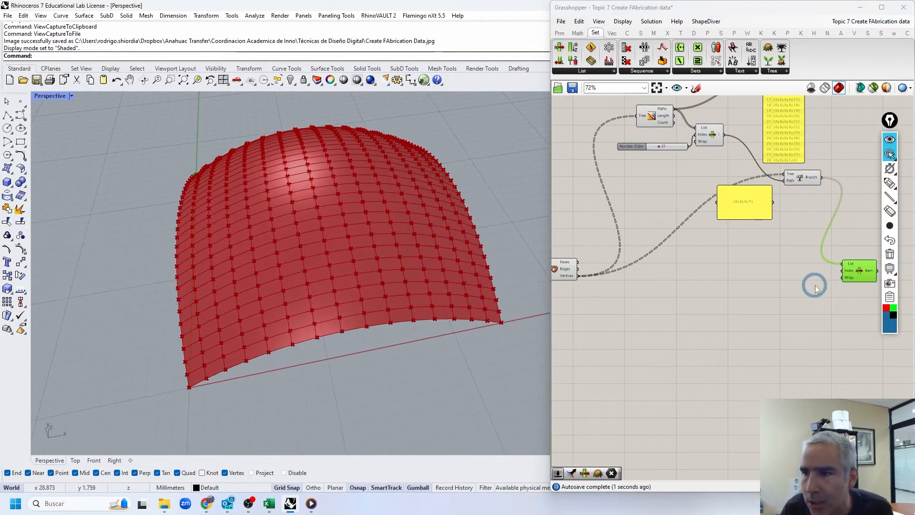
- Nudge the new List Item farther from the Tree Branch and set the path index slider to 0
left_click_drag(861, 272, 877, 276)
right_click_drag(257, 244, 399, 245)
left_click_drag(660, 145, 636, 147)
- Annotate the vertex at the vault's front corner with a handwritten 0
right_click_drag(477, 279, 374, 325)
scroll(310, 413, "up", 10)
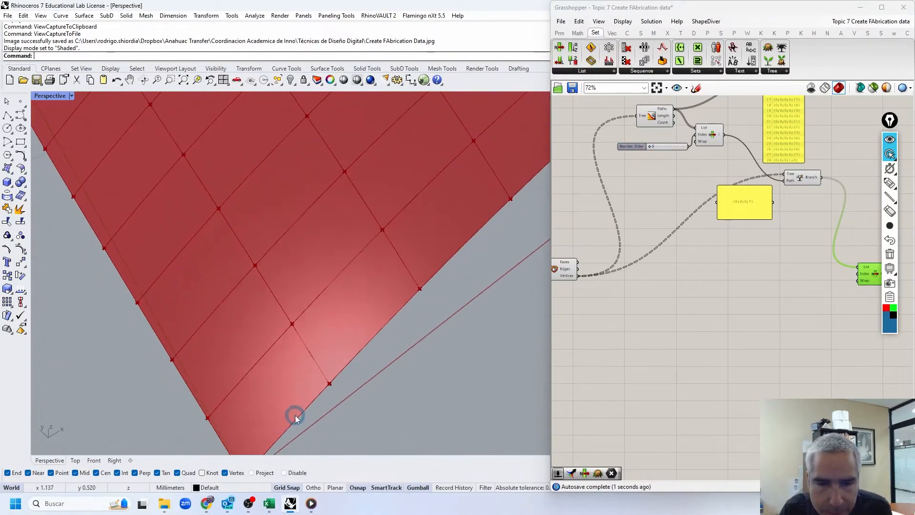
scroll(306, 352, "down", 5)
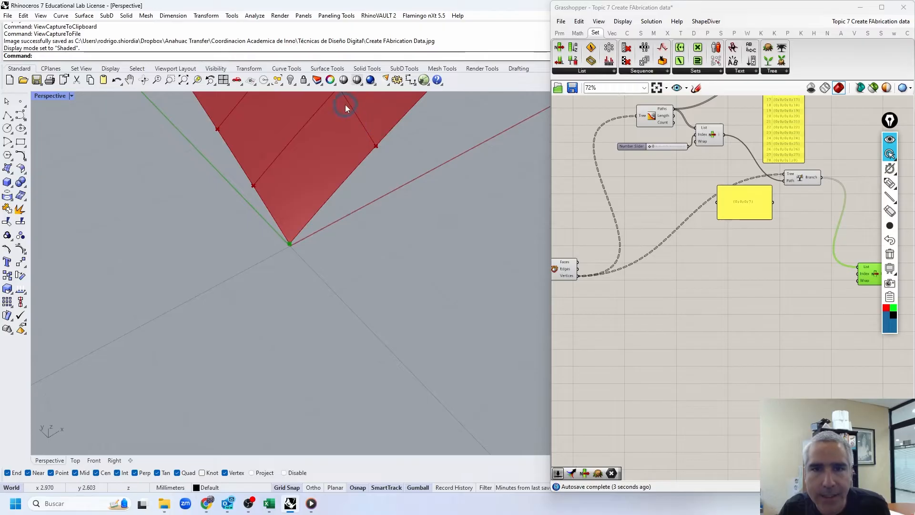
scroll(294, 179, "up", 3)
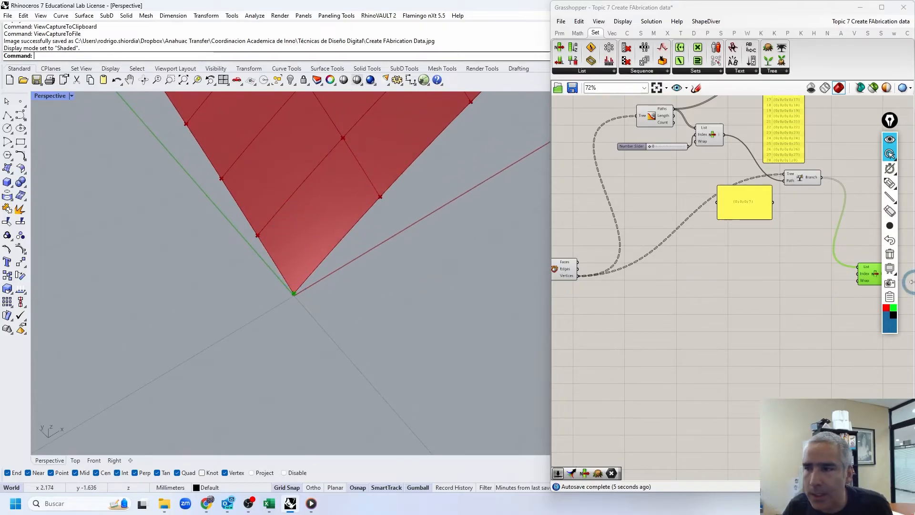
left_click(890, 184)
left_click(890, 226)
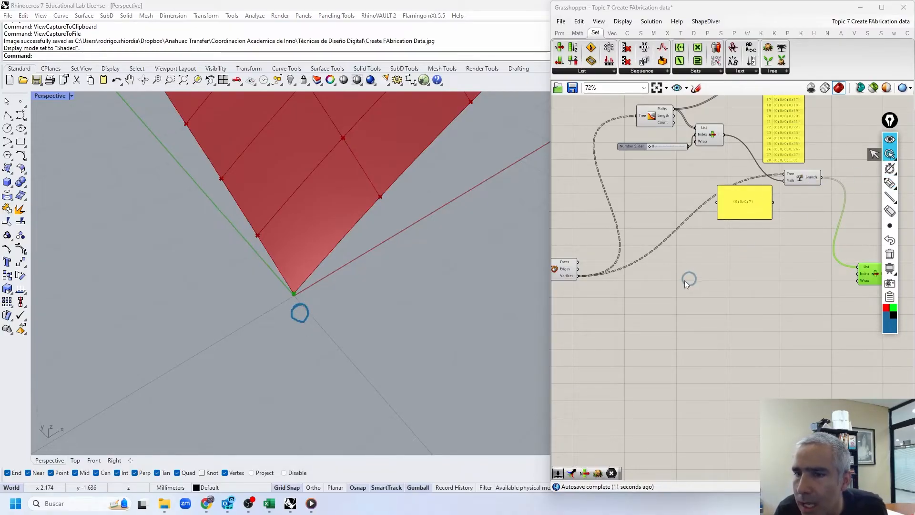
- Set the new List Item's Index input to the multiple integers 0 and 1
scroll(720, 284, "up", 8)
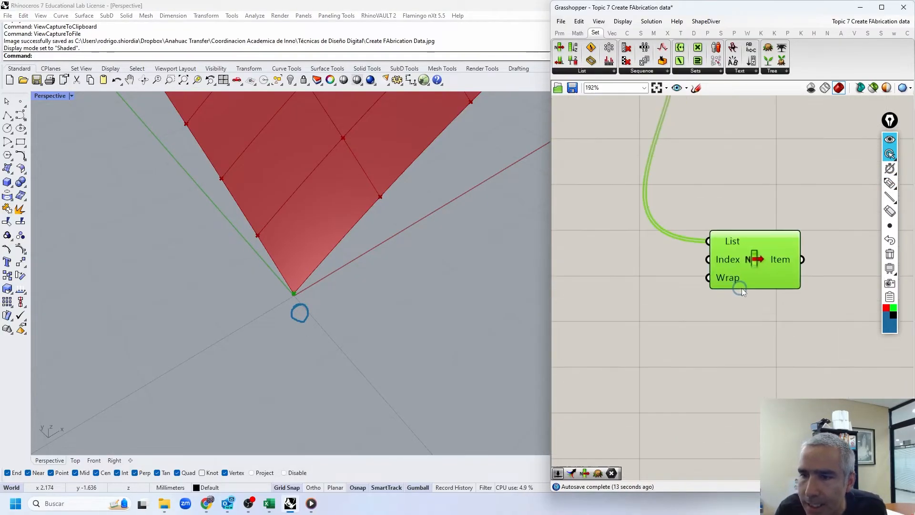
right_click_drag(640, 280, 776, 284)
double_click(654, 248)
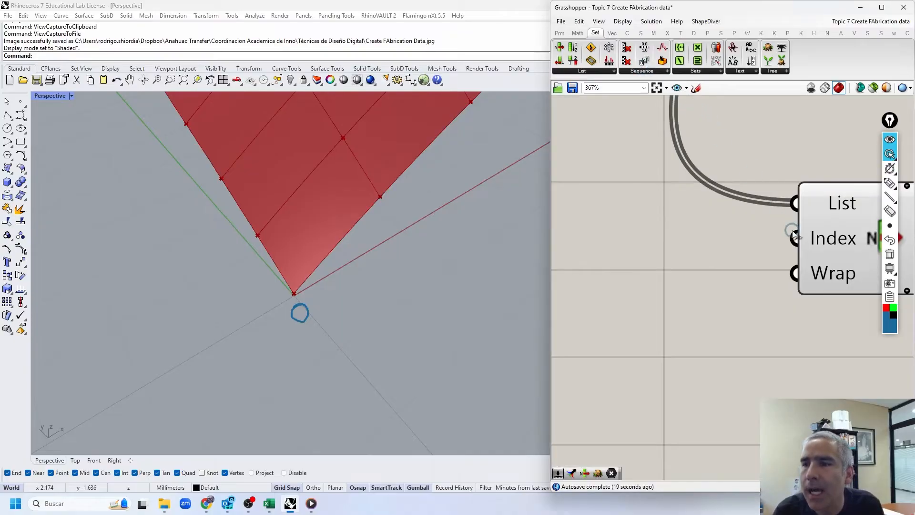
right_click(818, 242)
right_click_drag(736, 252, 578, 247)
right_click(664, 237)
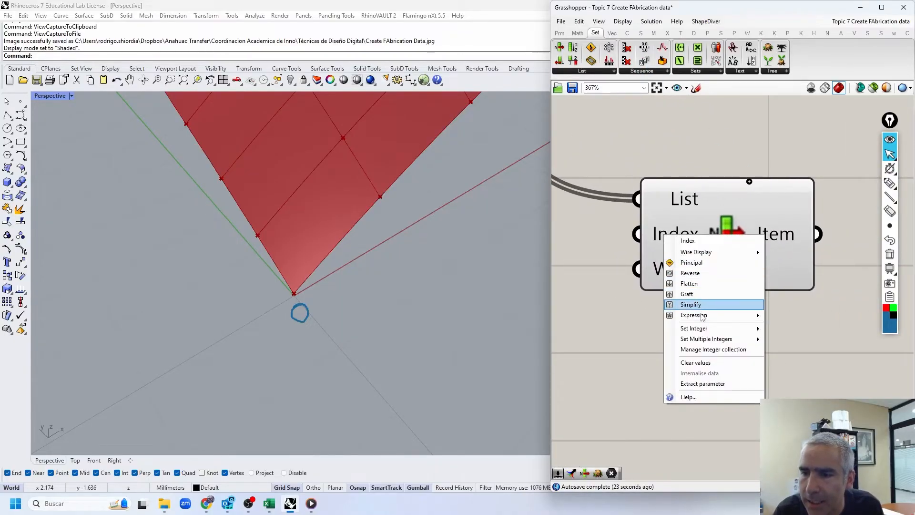
mouse_move(703, 339)
left_click(833, 333)
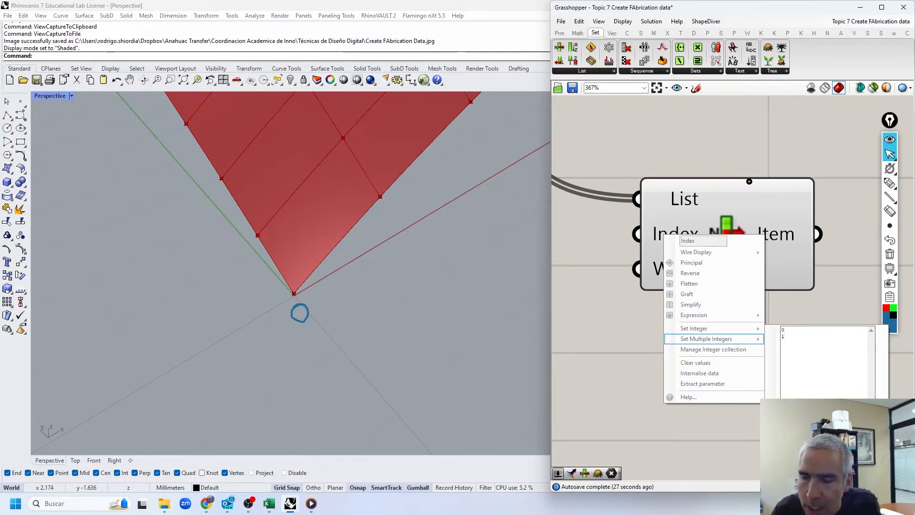
left_click(806, 426)
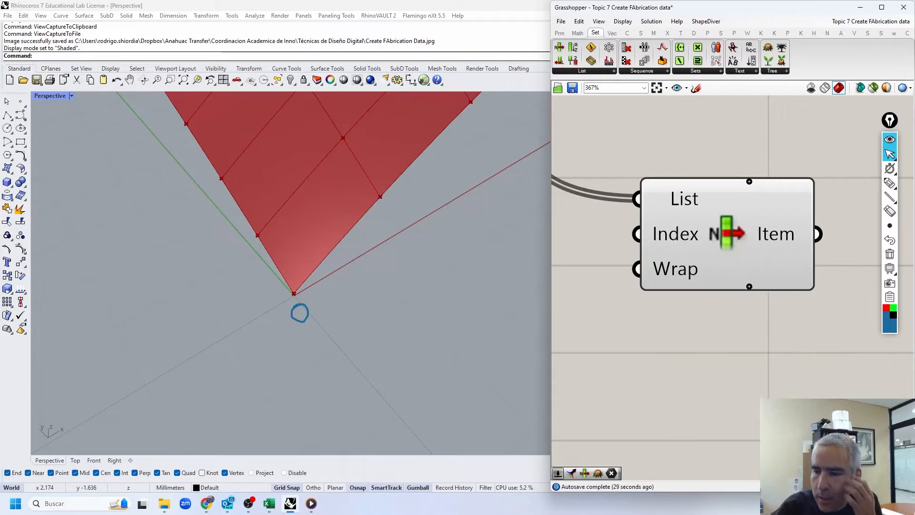
- Select the List Item to highlight its points and annotate the panel's second vertex with a handwritten 1
left_click(725, 232)
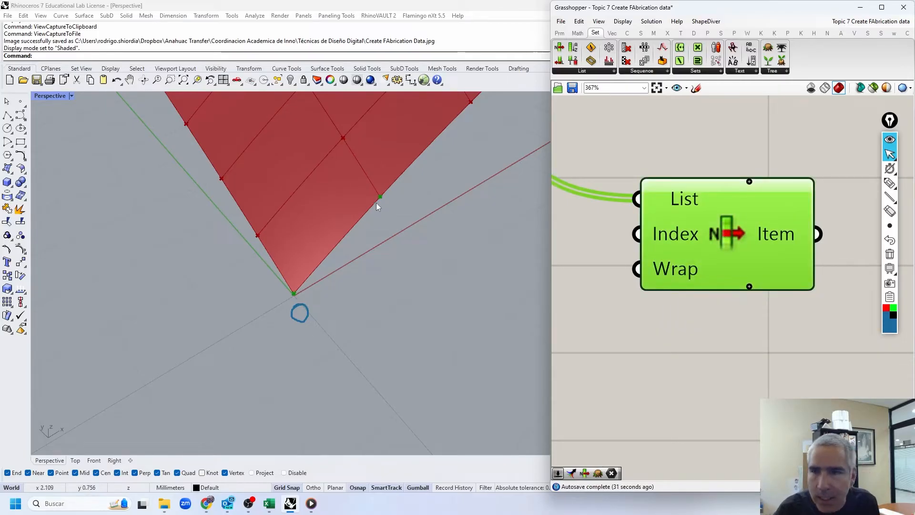
left_click(890, 184)
left_click_drag(388, 210, 412, 223)
left_click(905, 155)
- Set the List Item's Index input to the multiple integers 0, 1 and 2
right_click(664, 236)
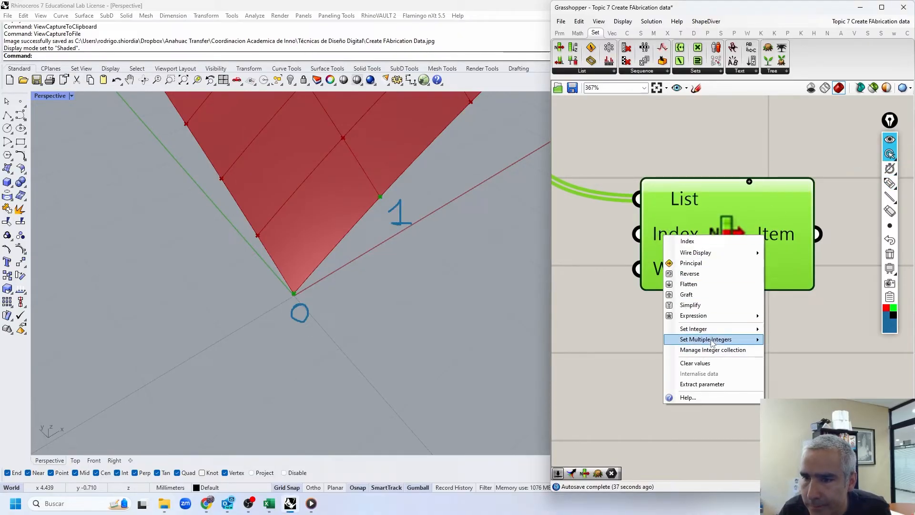
mouse_move(715, 340)
left_click(793, 340)
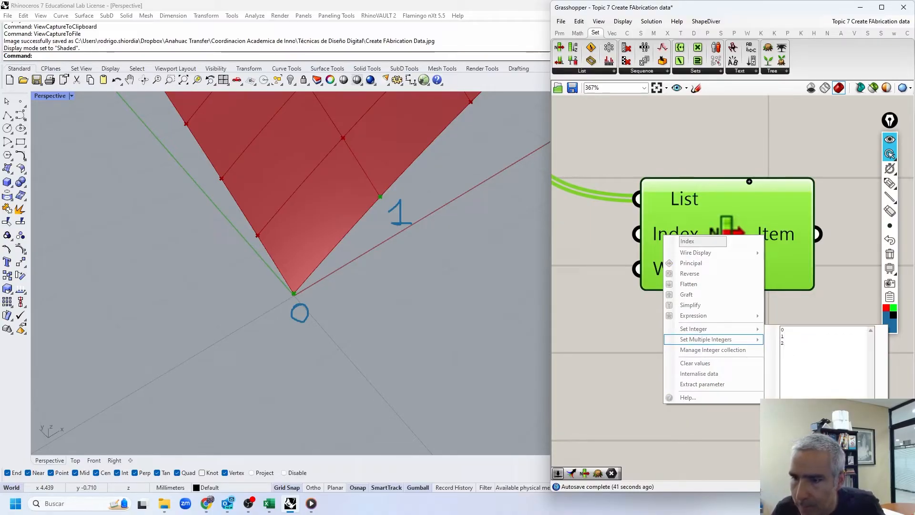
left_click(806, 425)
- Annotate the panel's third vertex, at the inner grid intersection, with a handwritten 2
left_click(893, 183)
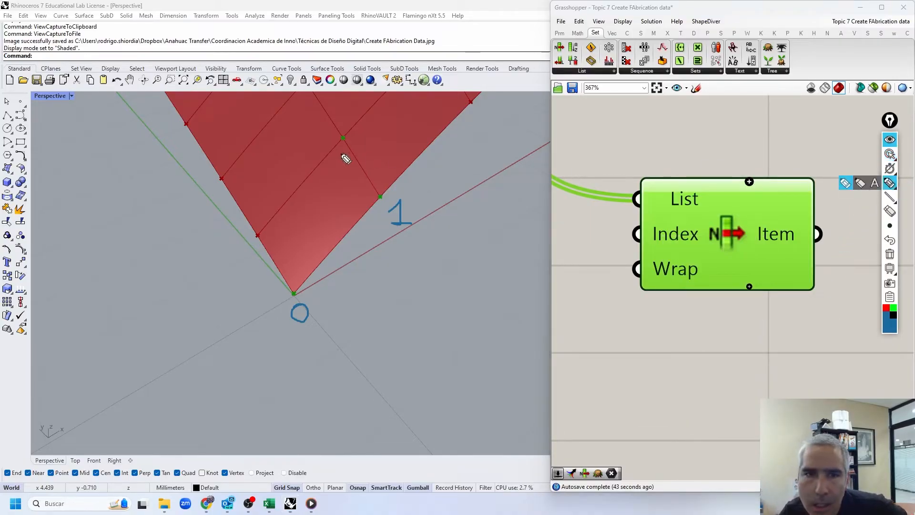
left_click_drag(352, 125, 392, 145)
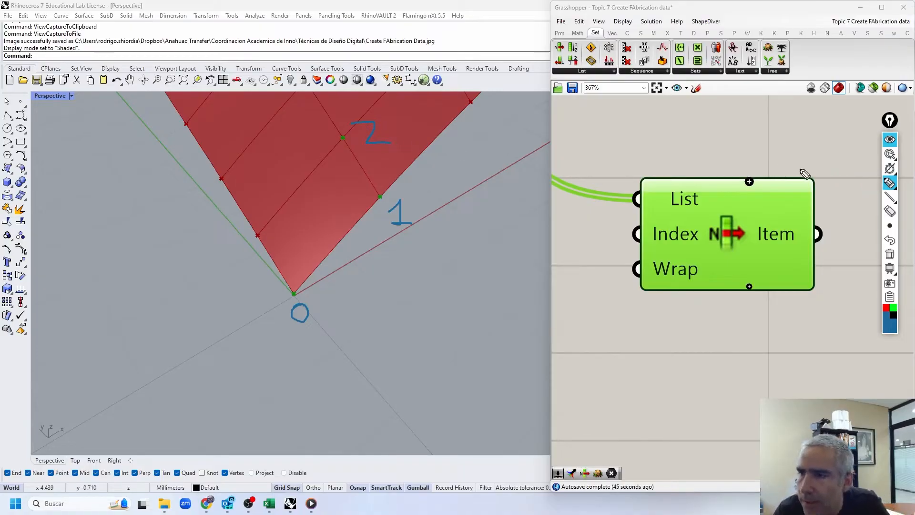
mouse_move(894, 183)
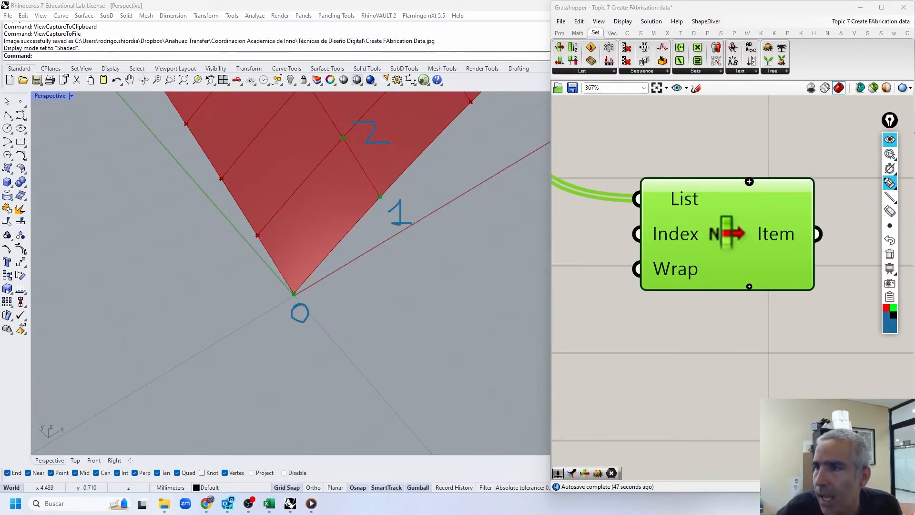
left_click(890, 153)
- Set the List Item's Index input to the integers 0, 1, 2 and 3, and annotate the fourth vertex with a handwritten 3
right_click(660, 234)
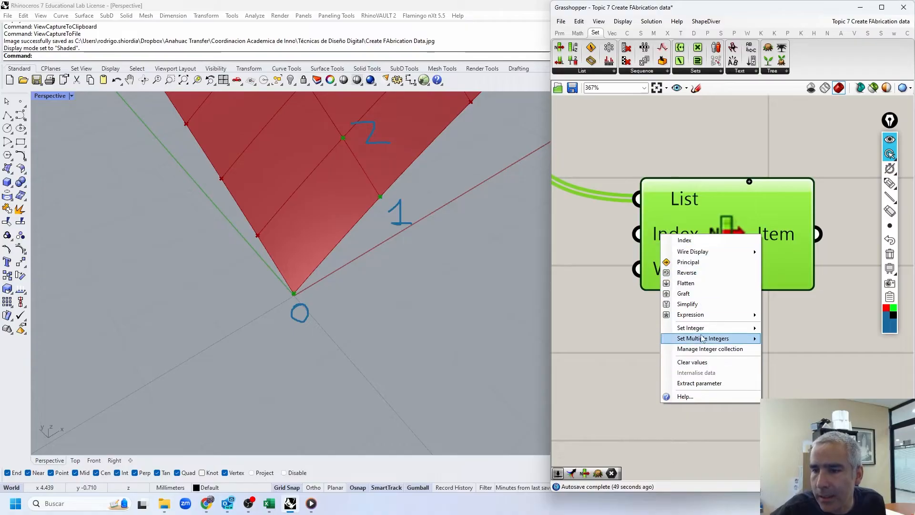
mouse_move(702, 338)
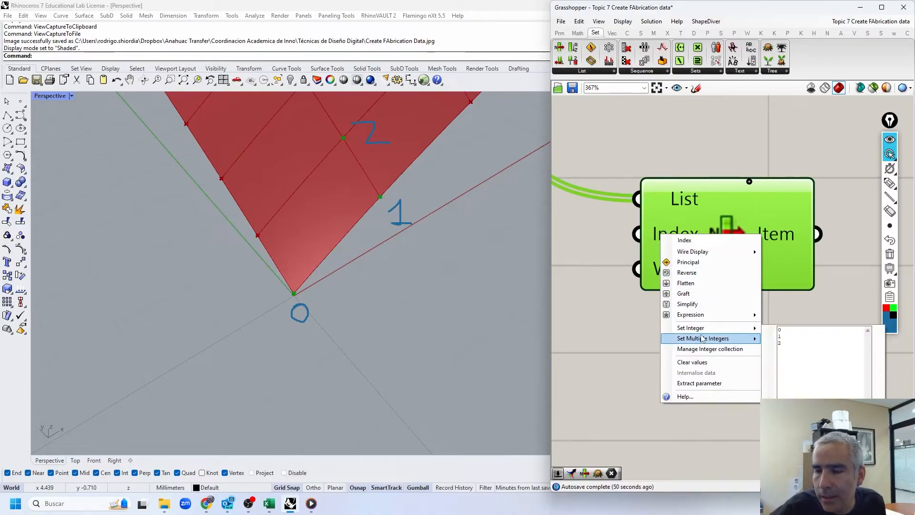
left_click(797, 353)
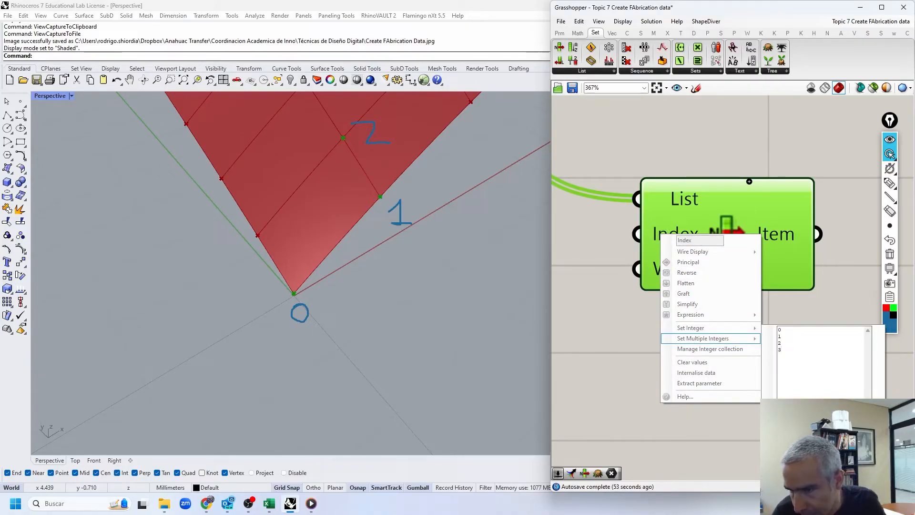
left_click(801, 429)
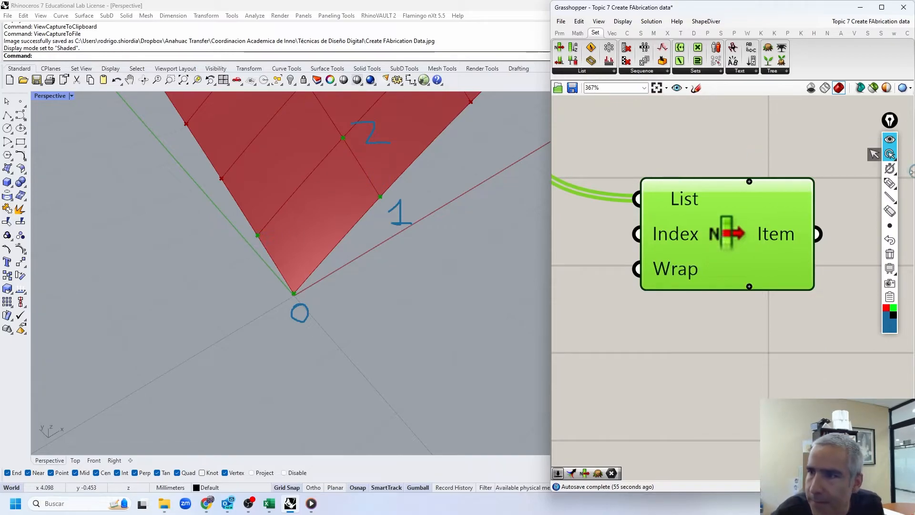
left_click(890, 182)
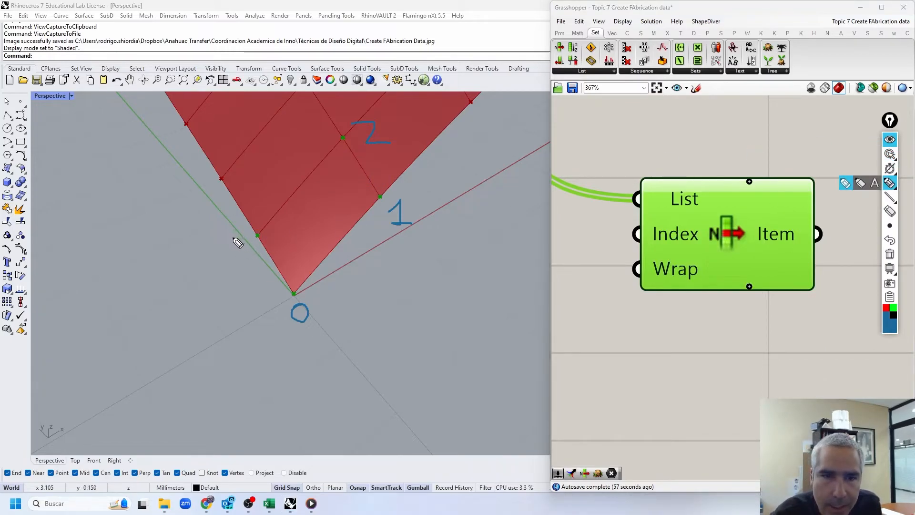
left_click_drag(233, 238, 239, 245)
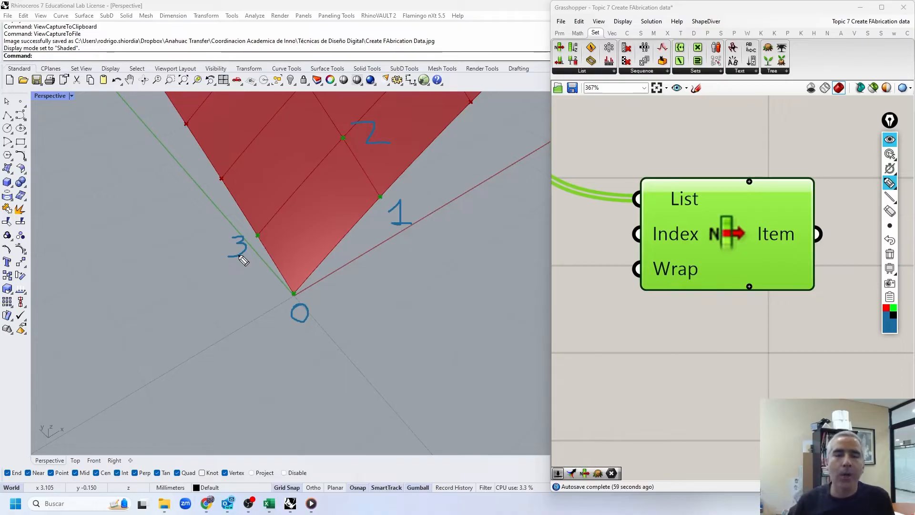
- Sketch the triangle through vertices 0, 1 and 2 over the panel and write its boxed index list "0, 1, 2" beside it
mouse_move(295, 291)
left_mouse_down()
mouse_move(333, 219)
mouse_move(353, 147)
mouse_move(373, 181)
mouse_move(373, 211)
mouse_move(299, 300)
left_mouse_up()
mouse_move(389, 279)
left_mouse_down()
mouse_move(380, 301)
mouse_move(392, 280)
left_mouse_up()
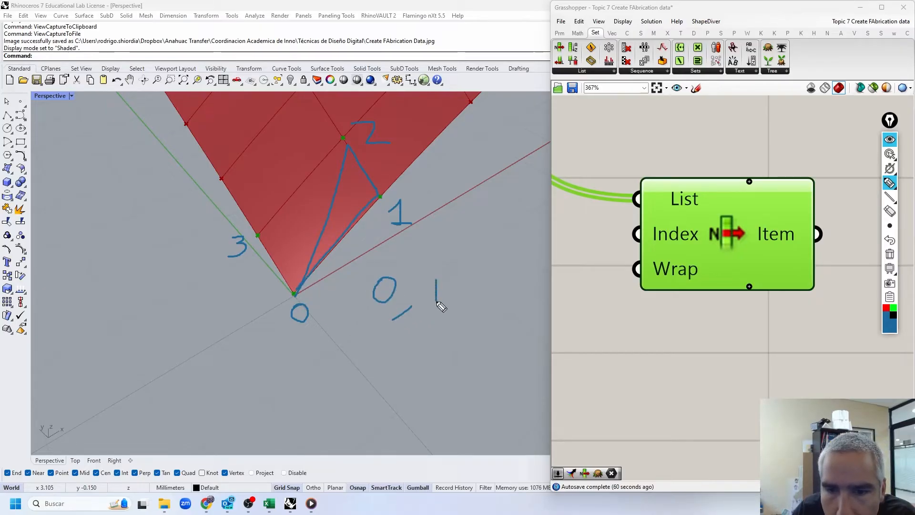
left_click_drag(457, 308, 443, 325)
mouse_move(470, 277)
left_mouse_down()
mouse_move(473, 300)
mouse_move(496, 301)
left_mouse_up()
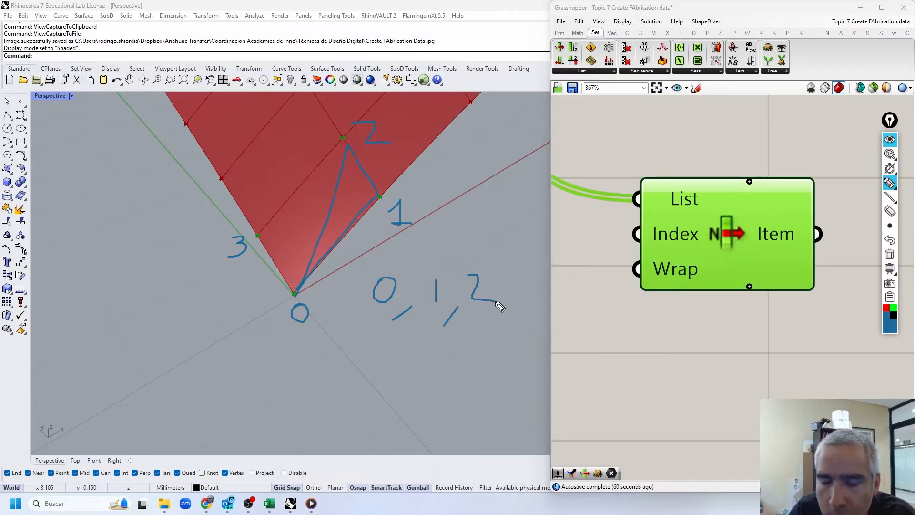
mouse_move(344, 253)
left_mouse_down()
mouse_move(383, 317)
mouse_move(509, 252)
mouse_move(345, 254)
left_mouse_up()
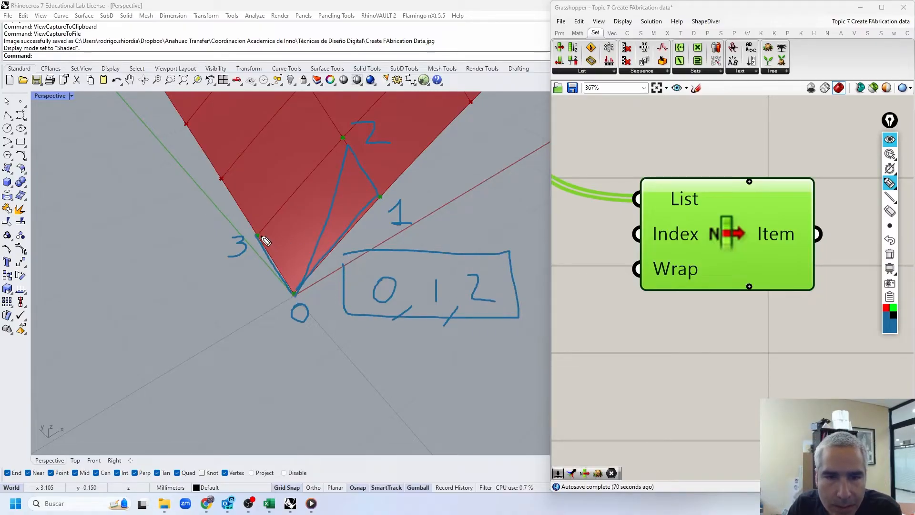
- Sketch the second triangle through vertices 0, 3 and 2 and write its boxed index list "0, 3, 2" below the first list
mouse_move(310, 175)
left_mouse_down()
mouse_move(343, 138)
mouse_move(322, 207)
left_mouse_up()
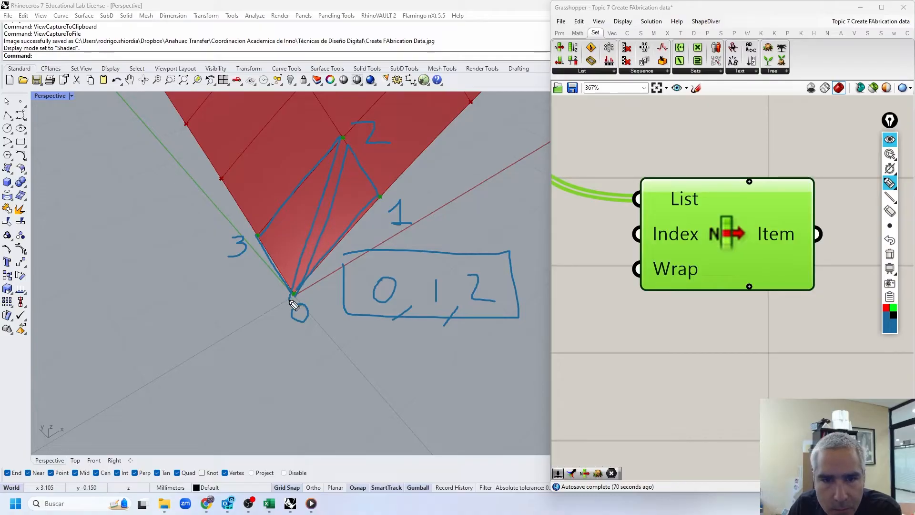
mouse_move(367, 402)
left_mouse_down()
mouse_move(355, 380)
mouse_move(363, 424)
left_mouse_up()
left_click_drag(416, 401, 401, 414)
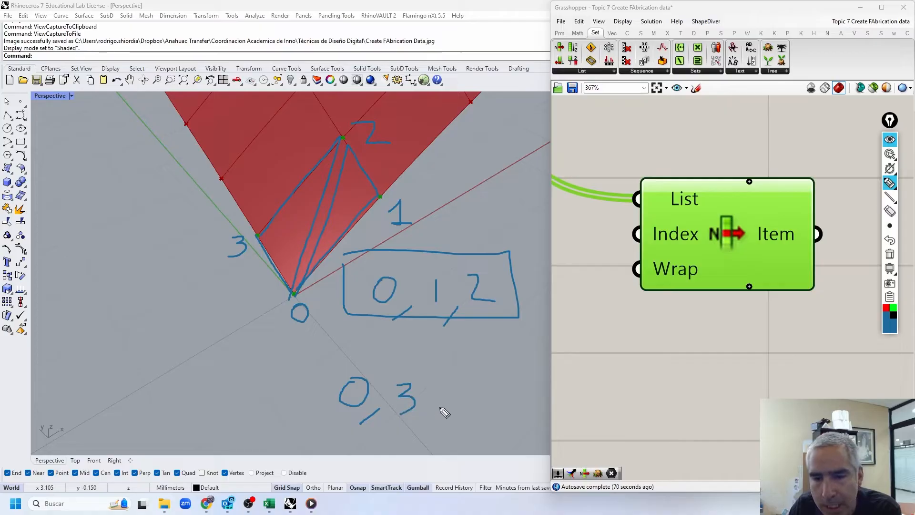
left_click_drag(442, 391, 476, 406)
mouse_move(481, 371)
left_mouse_down()
mouse_move(348, 366)
mouse_move(366, 431)
mouse_move(498, 377)
left_mouse_up()
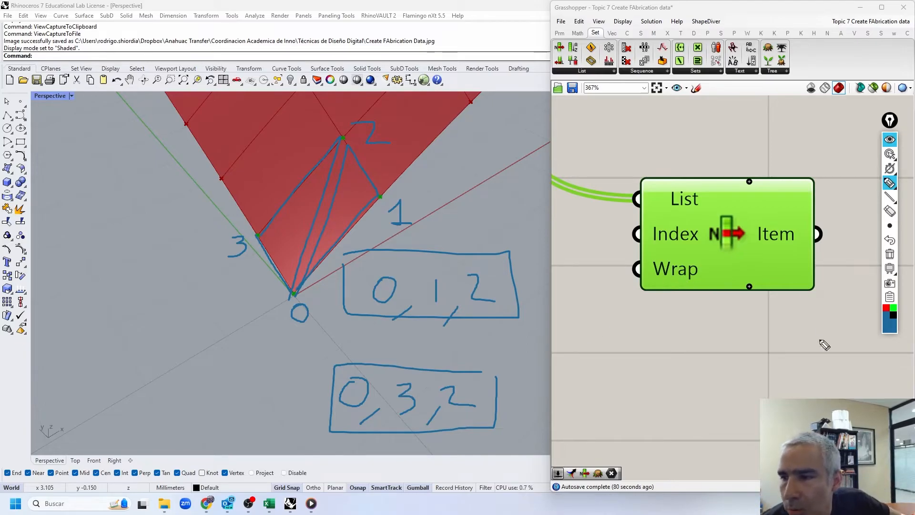
- Clear the annotations, move the List Item beside the Deconstruct Brep and feed its List input from the Vertices output
left_click(890, 255)
left_click(890, 154)
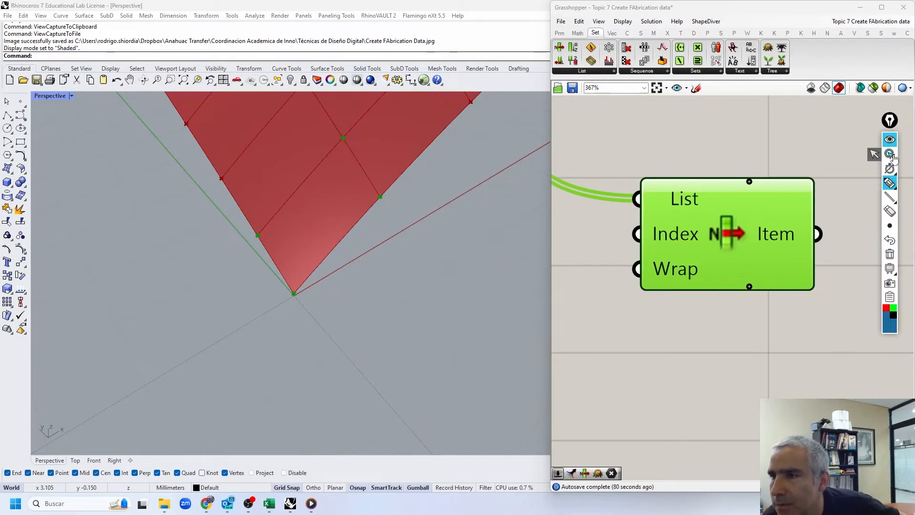
scroll(754, 218, "down", 3)
scroll(754, 217, "down", 5)
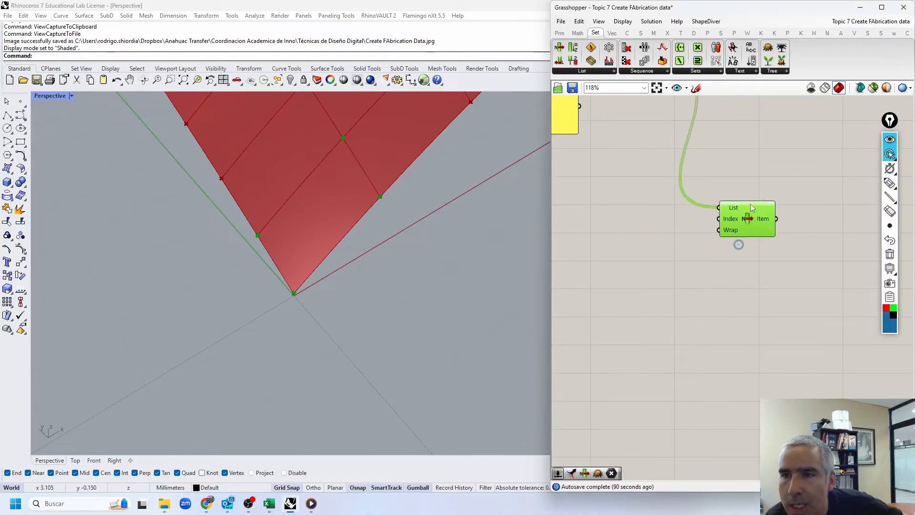
left_click_drag(685, 228, 571, 220)
right_click_drag(602, 218, 840, 244)
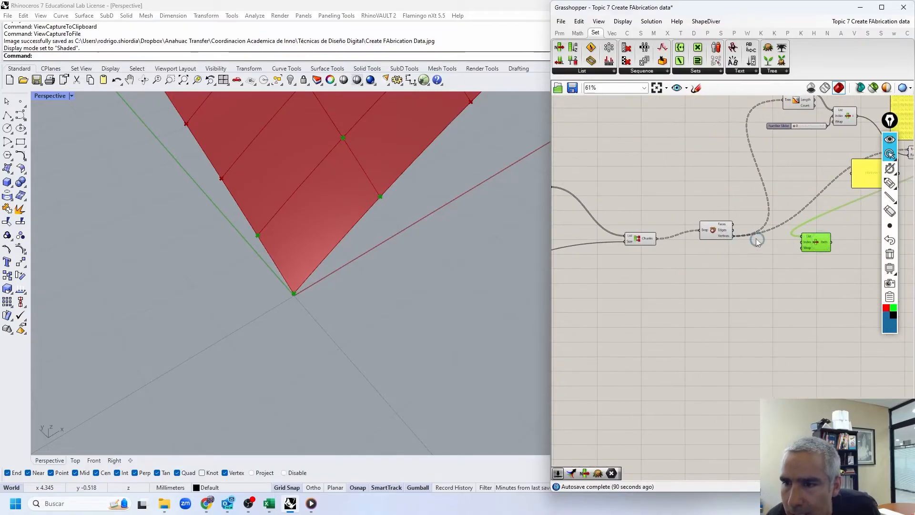
left_click_drag(732, 237, 797, 245)
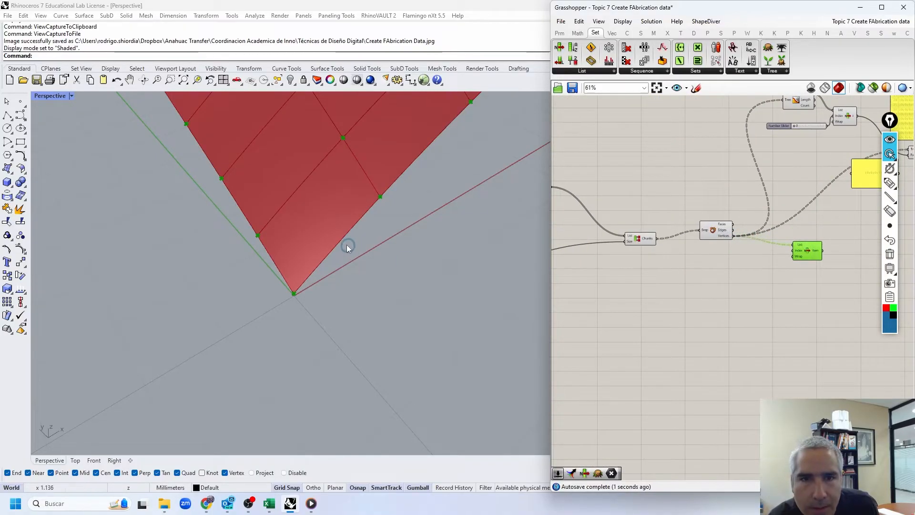
scroll(811, 248, "up", 5)
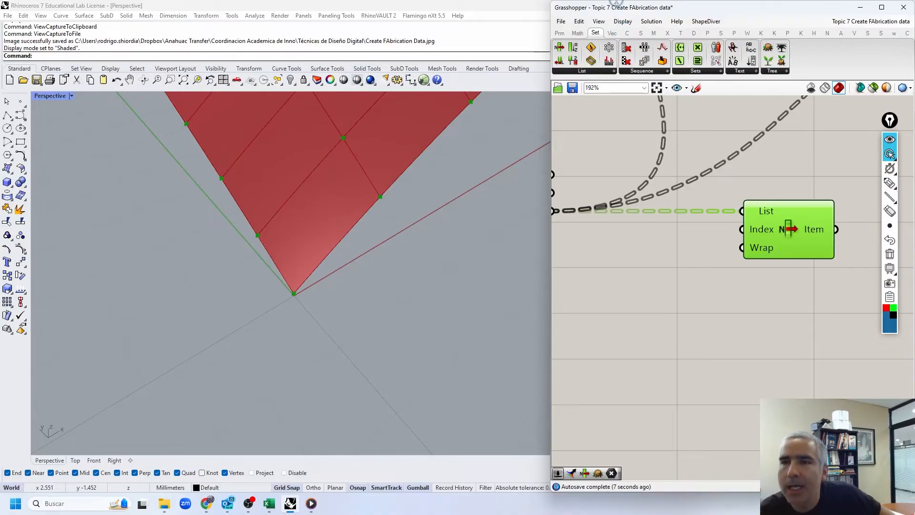
right_click(763, 231)
mouse_move(811, 344)
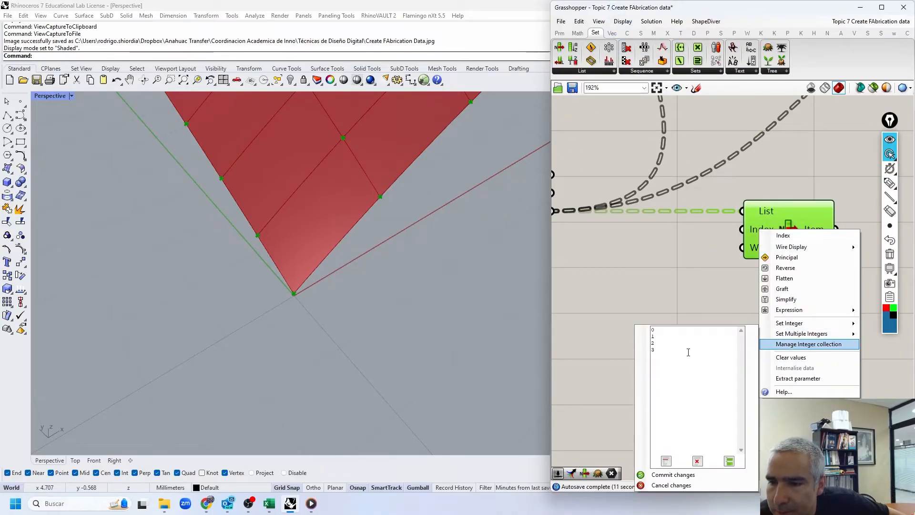
left_click(668, 352)
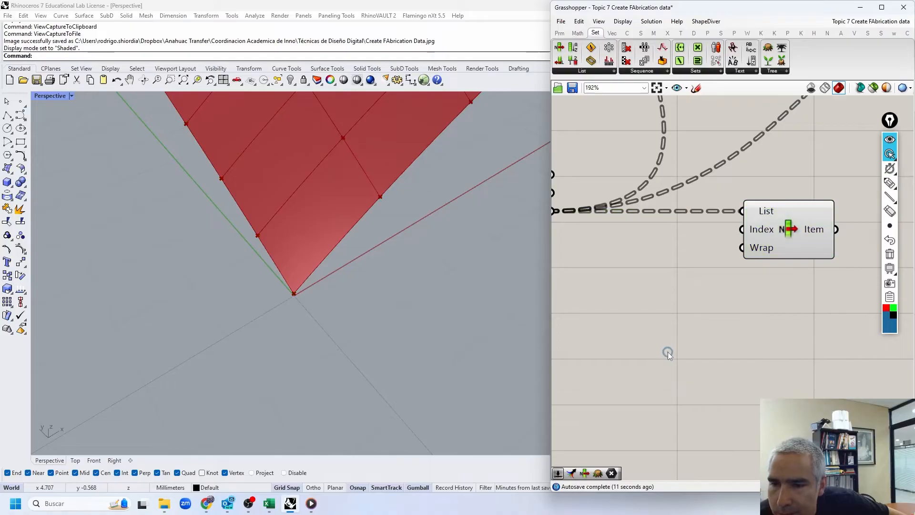
- Restore the cleared annotations and reduce the List Item's Index integers to 0, 1 and 2
left_click(889, 243)
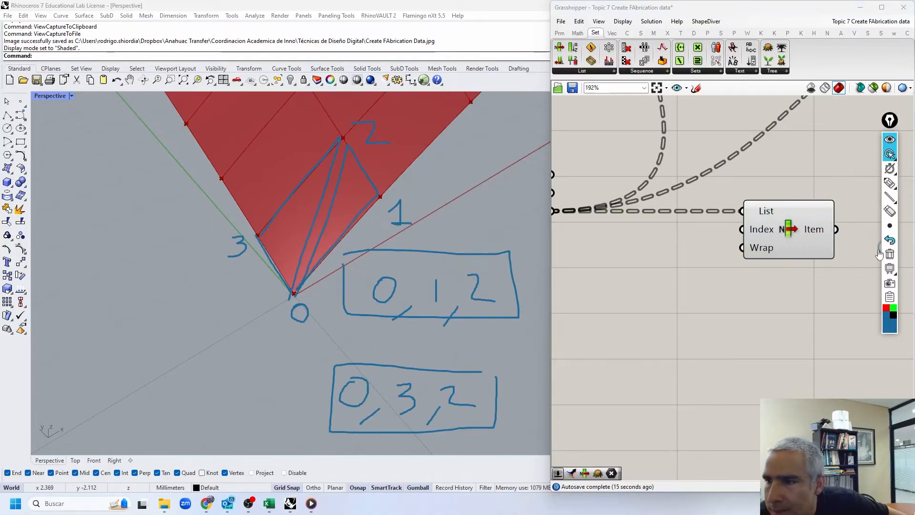
right_click(762, 230)
mouse_move(799, 338)
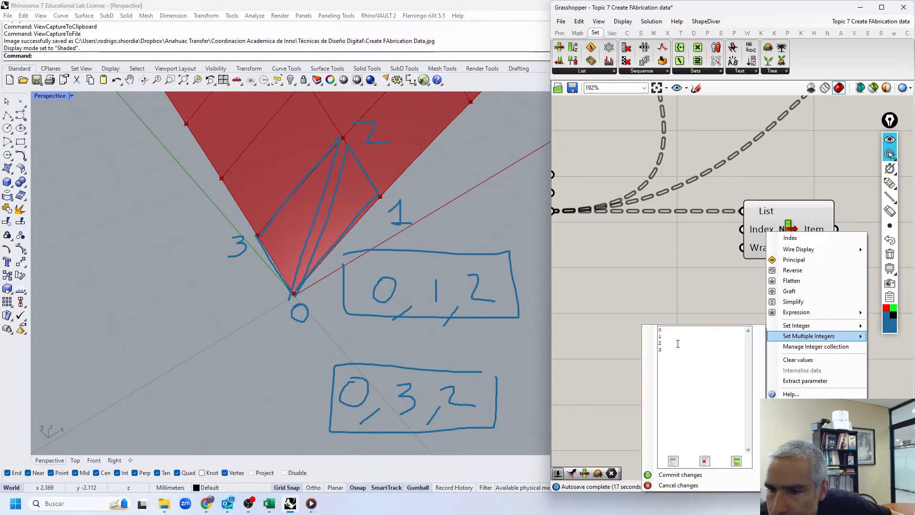
left_click(663, 350)
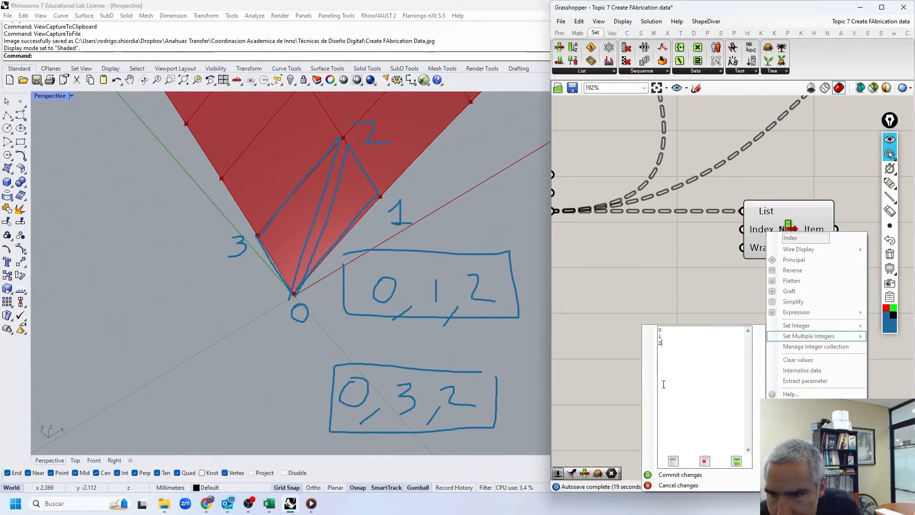
left_click(672, 475)
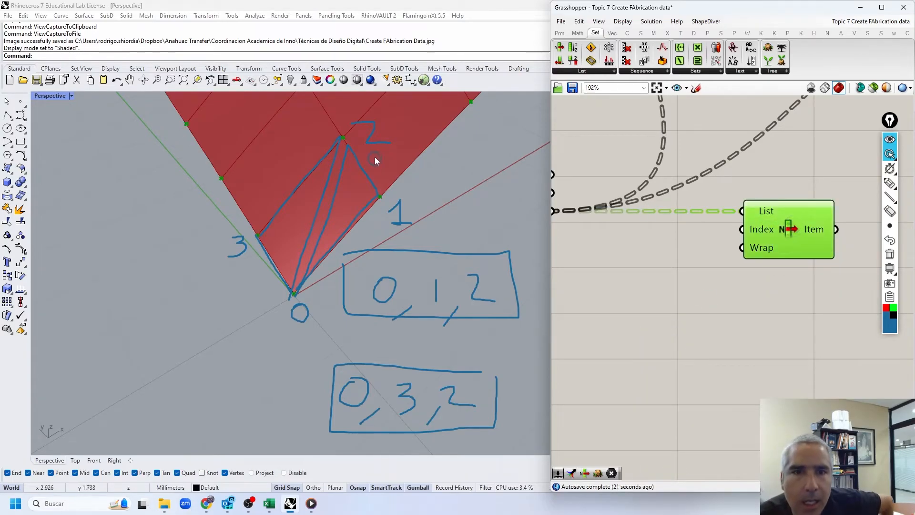
- Add a PolyLine component below the List Item, connect Item to its Vertices input and select it to highlight the resulting lines
left_click(626, 32)
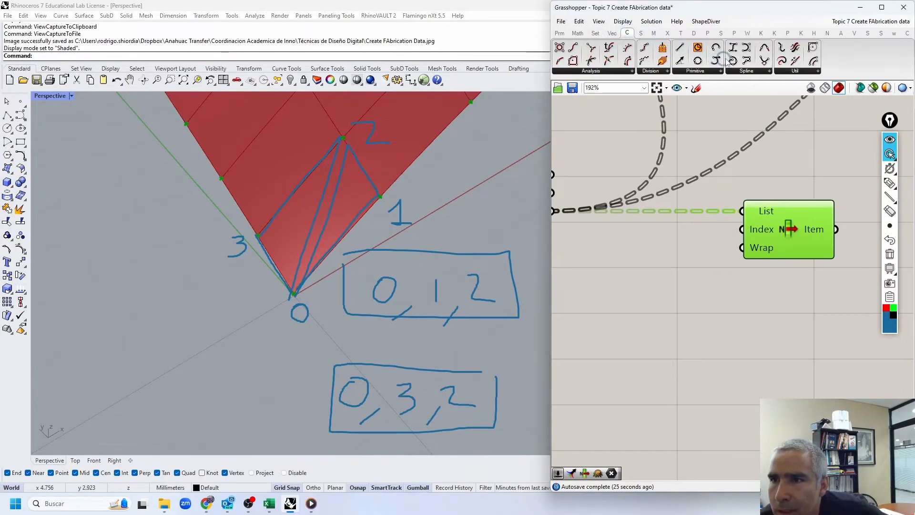
left_click_drag(745, 61, 828, 353)
left_click_drag(835, 229, 780, 346)
left_click(811, 351)
right_click_drag(316, 230, 304, 232)
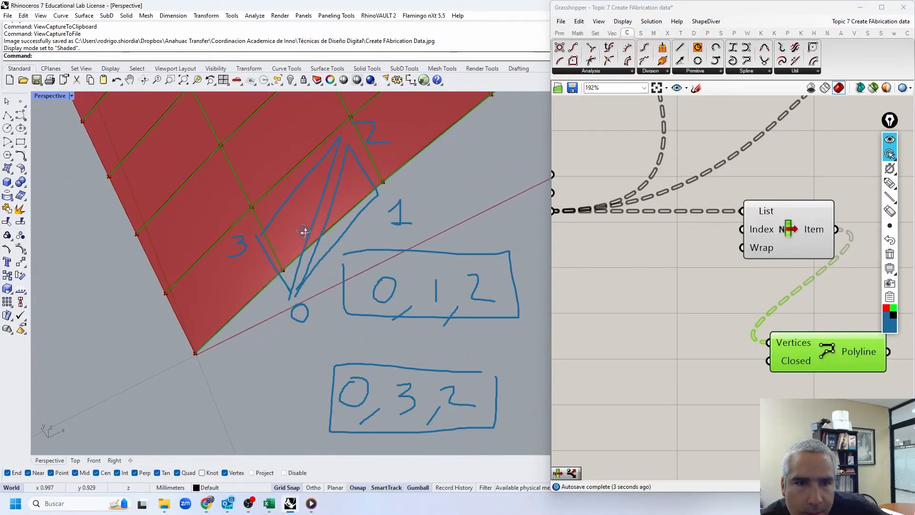
left_click(890, 257)
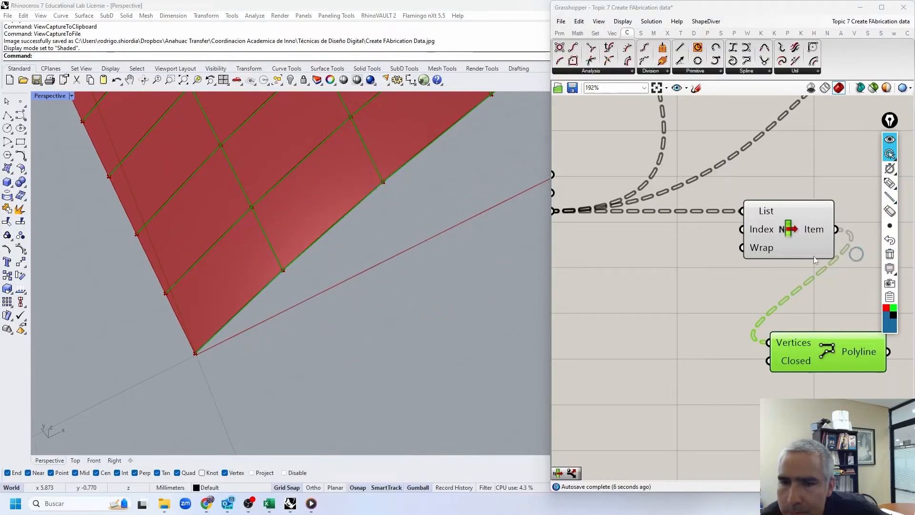
left_click(890, 240)
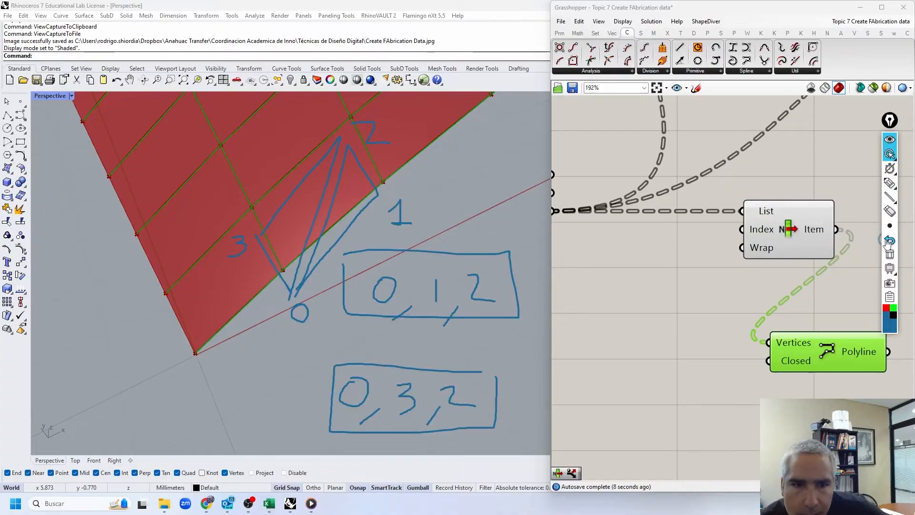
- Set the PolyLine's Closed input to True and select the component to highlight the triangles on the panels
right_click(785, 362)
left_click(670, 349)
right_click_drag(728, 343, 666, 296)
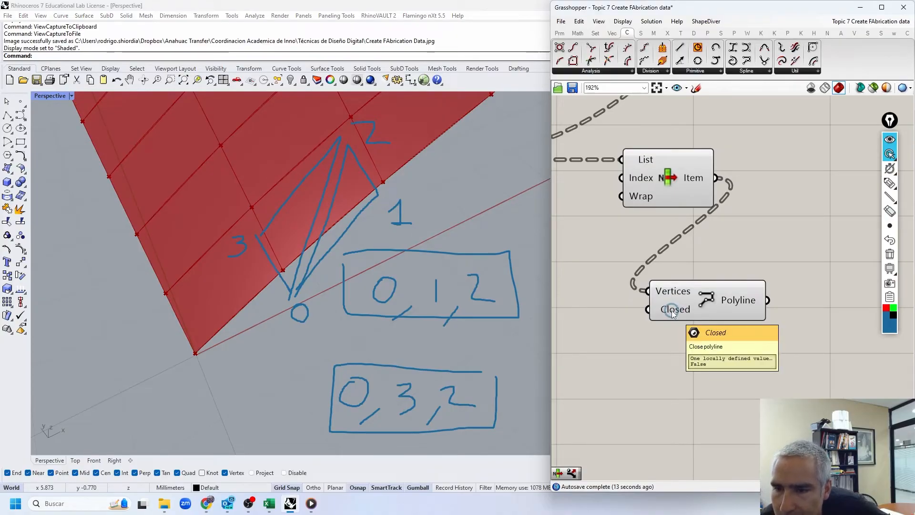
right_click(672, 312)
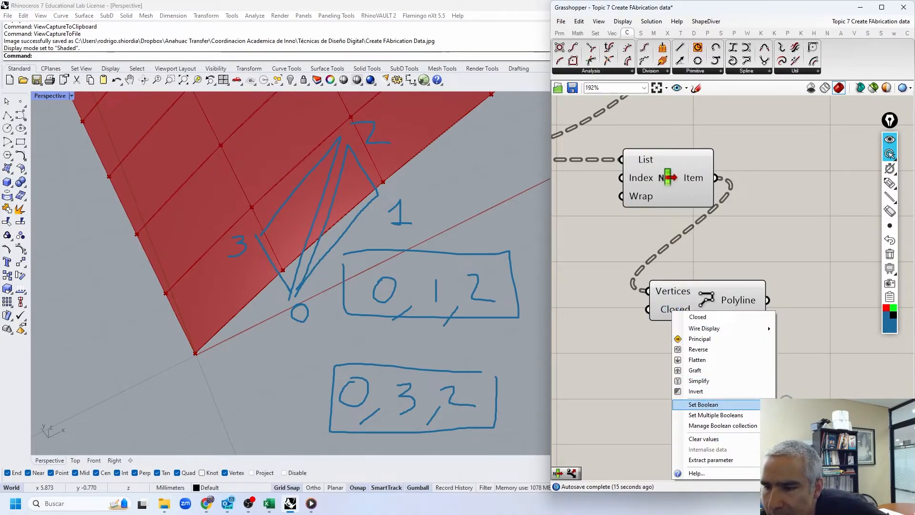
left_click(704, 404)
left_click(747, 312)
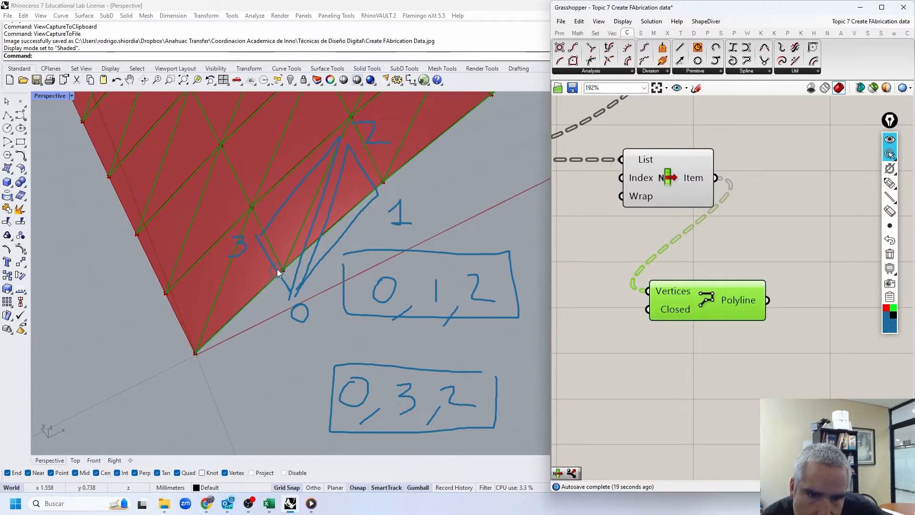
- Move the tree inspection components clear of the PolyLine and feed its Polyline output into the Tree Statistics' Tree input
scroll(730, 295, "down", 3)
left_click_drag(726, 297, 796, 227)
scroll(796, 228, "down", 2)
right_click_drag(795, 227, 710, 290)
scroll(726, 262, "down", 2)
left_click_drag(803, 145, 622, 235)
left_click(626, 176)
left_click_drag(793, 133, 622, 226)
left_click_drag(631, 166, 785, 177)
left_click_drag(704, 311, 765, 177)
right_click_drag(753, 271, 657, 266)
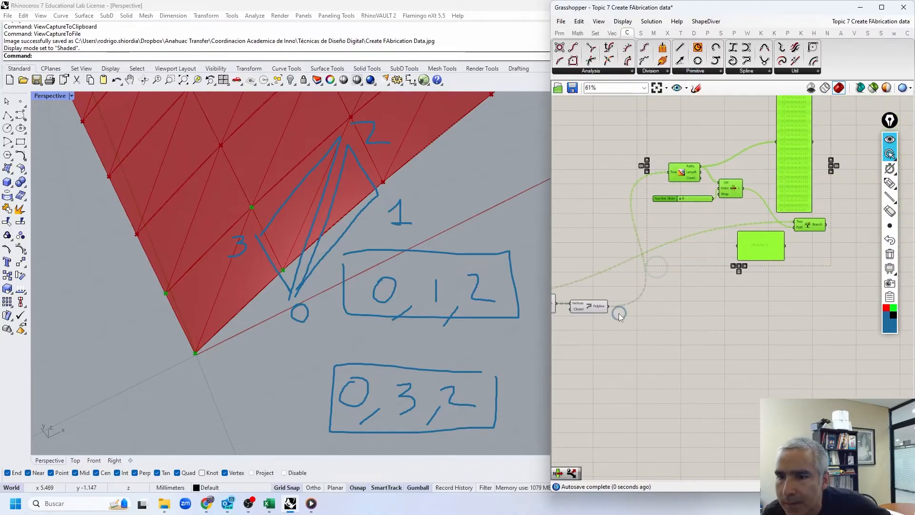
- Connect the Polyline output to the Tree Branch's Tree input, select Tree Branch to highlight its triangle and clear the annotations
left_click_drag(609, 305, 794, 224)
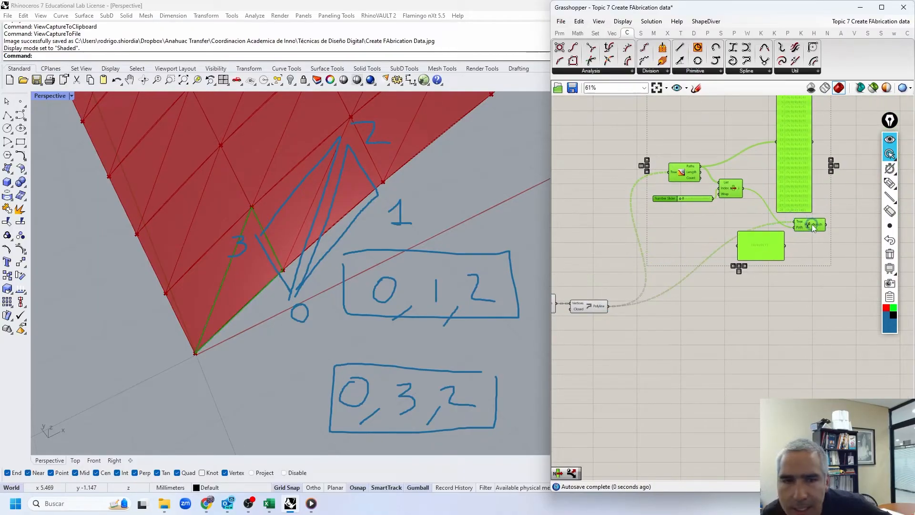
left_click(814, 307)
left_click(806, 227)
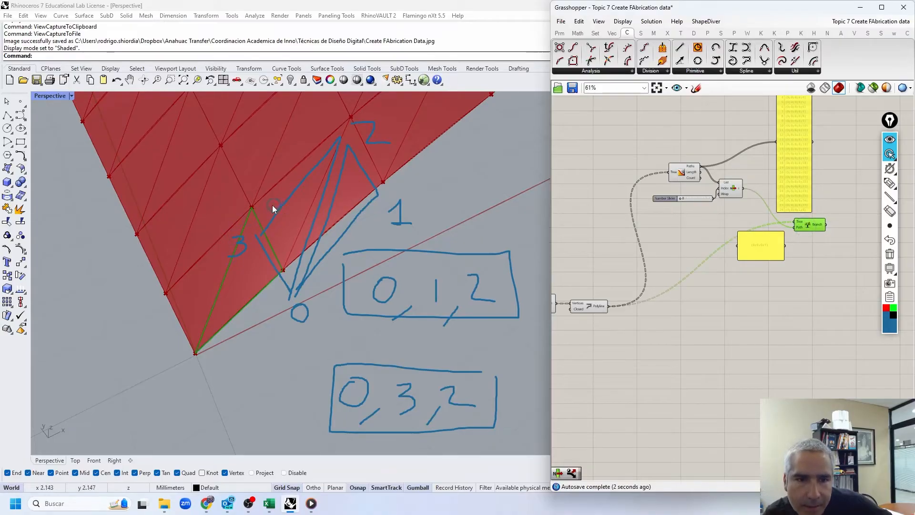
left_click(890, 254)
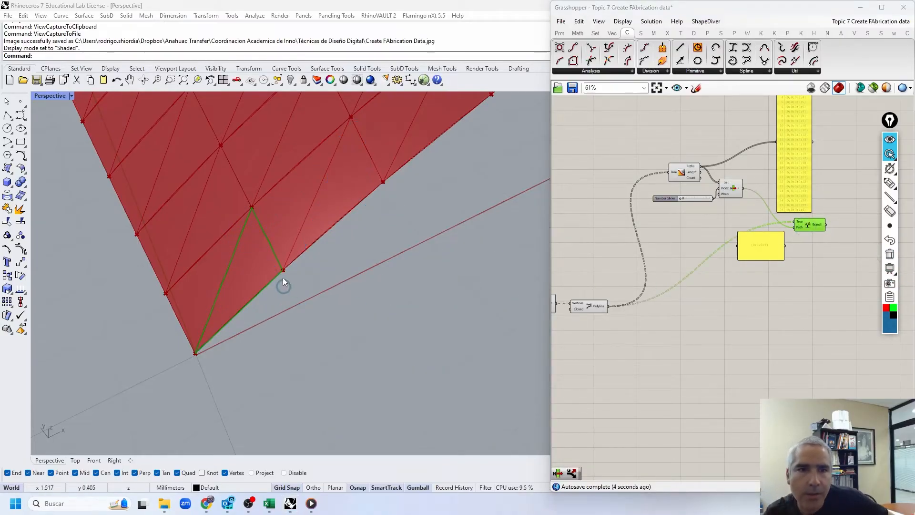
left_click(752, 348)
- Select the List Item, restore the annotations to check the second triangle's index order and clear them again
right_click_drag(651, 317, 772, 293)
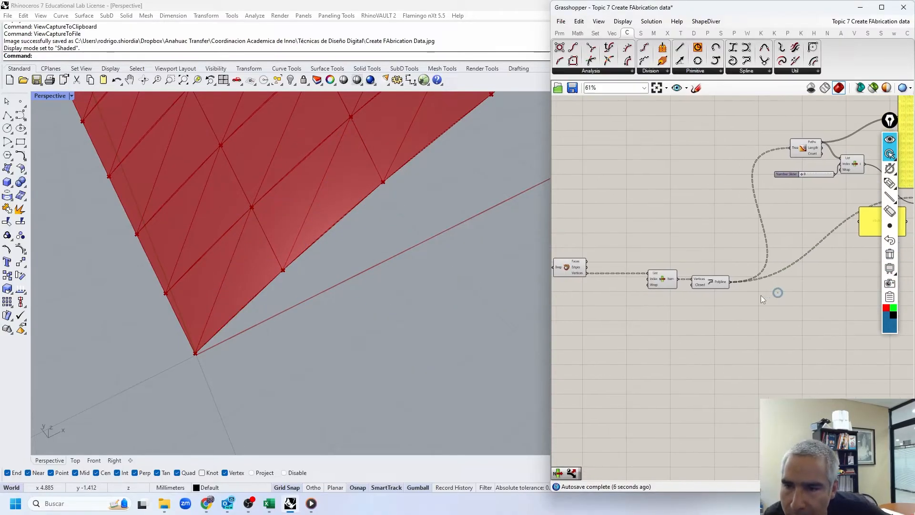
left_click(662, 279)
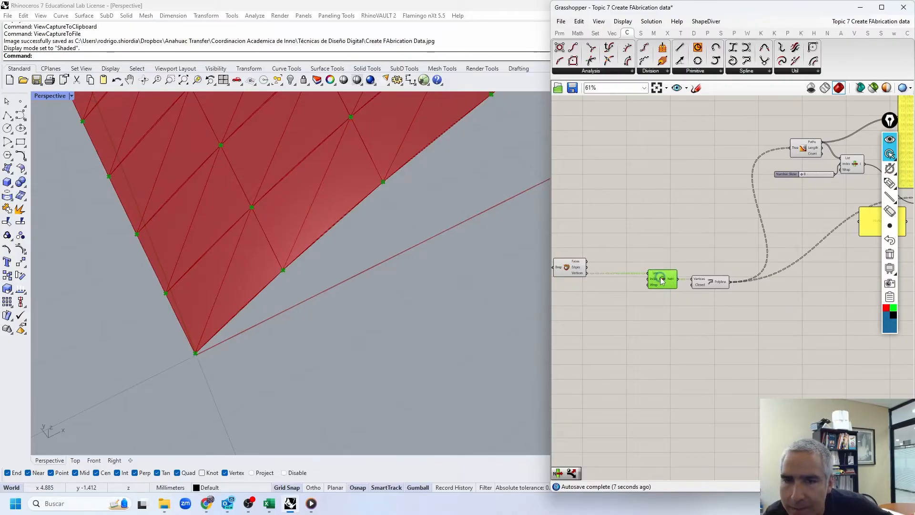
left_click(890, 242)
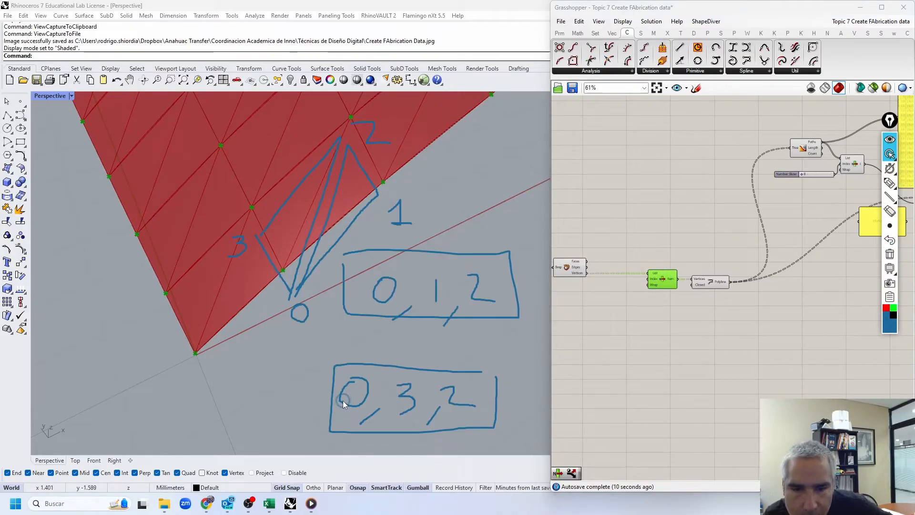
left_click(891, 255)
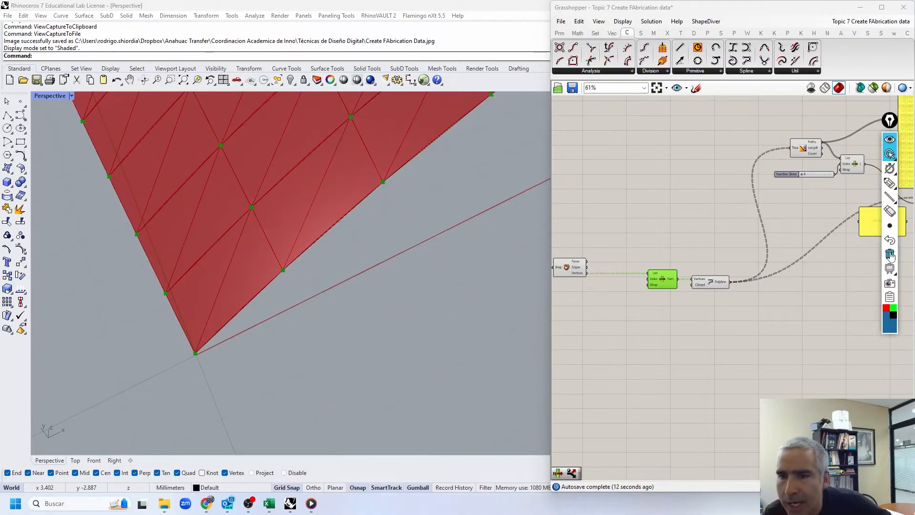
- Duplicate the List Item and PolyLine pair below the originals, keeping the Vertices connection
left_click(607, 258)
right_click_drag(639, 258, 674, 225)
left_click_drag(754, 219, 693, 304)
left_click(686, 270)
scroll(621, 237, "up", 3)
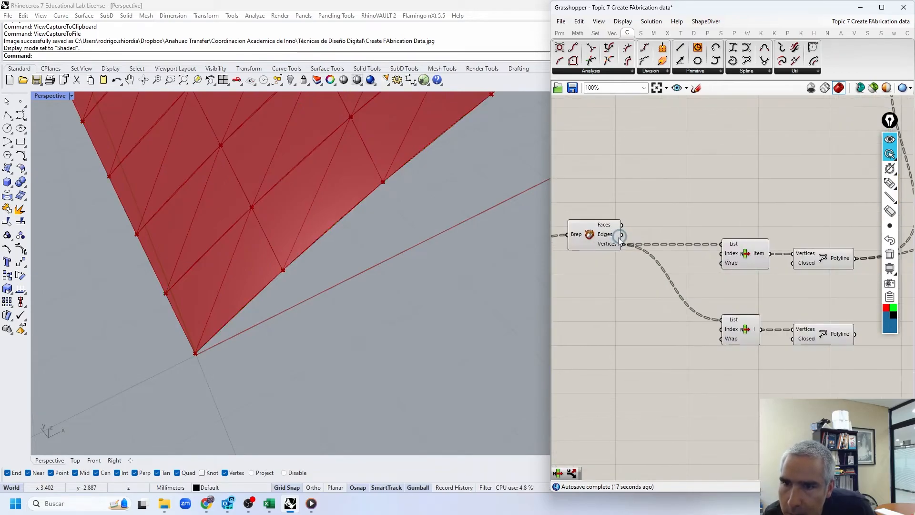
- Set the duplicated List Item's Index integers to 0, 3 and 2
right_click(728, 329)
mouse_move(750, 427)
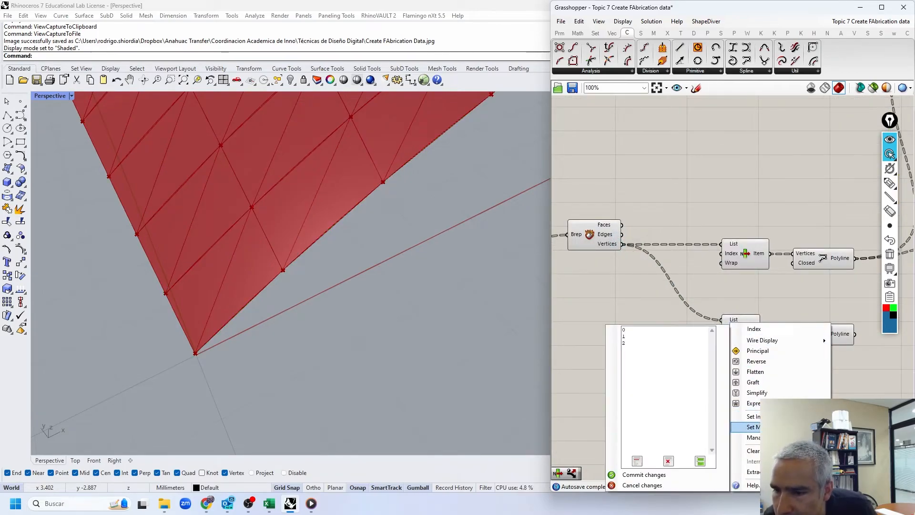
left_click_drag(636, 346, 623, 337)
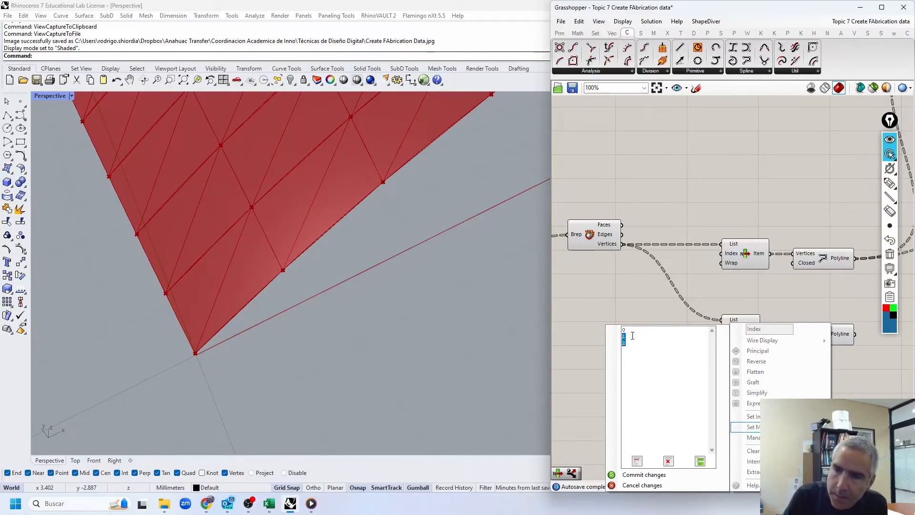
type("3")
left_click(632, 475)
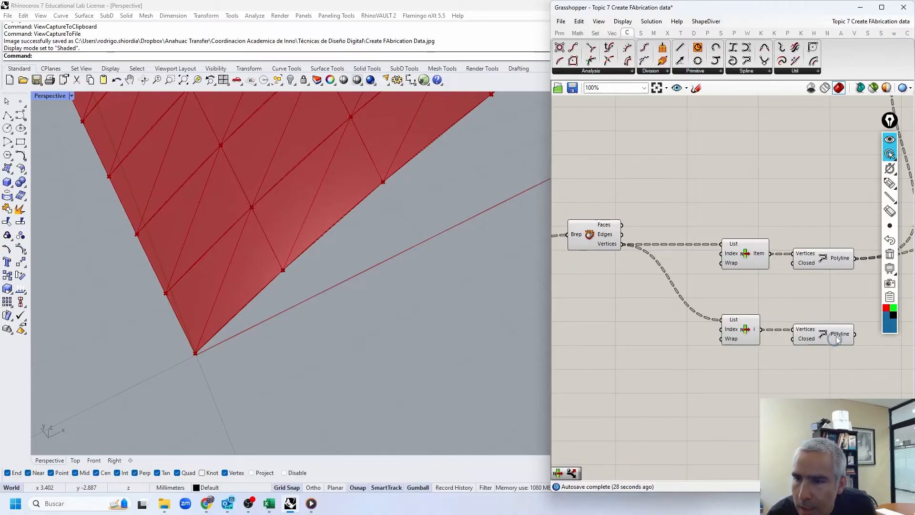
- Transfer the original PolyLine's output wires to the duplicate PolyLine and inspect the panel triangle highlighted by Tree Branch
left_click(830, 326)
scroll(815, 319, "down", 2)
right_click_drag(774, 253, 552, 293)
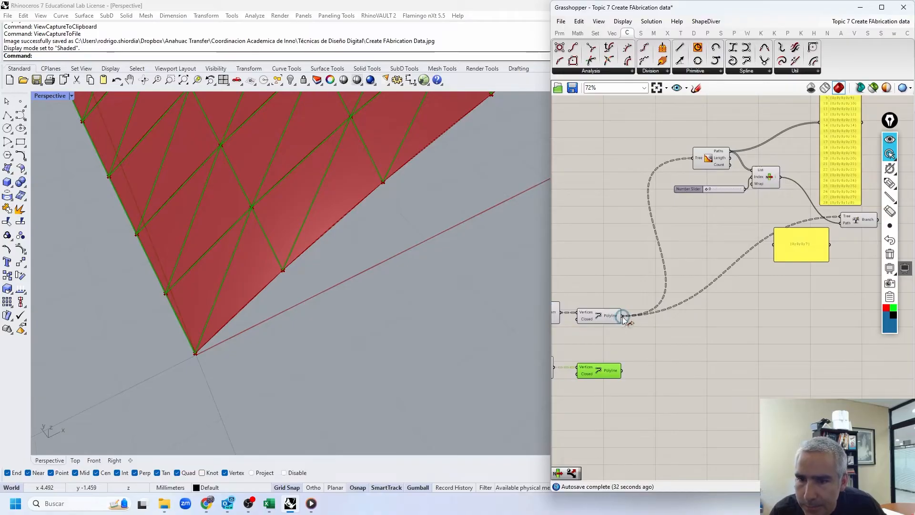
left_click_drag(623, 317, 622, 371, "ctrl+shift")
right_click_drag(682, 315, 590, 342)
left_click(764, 248)
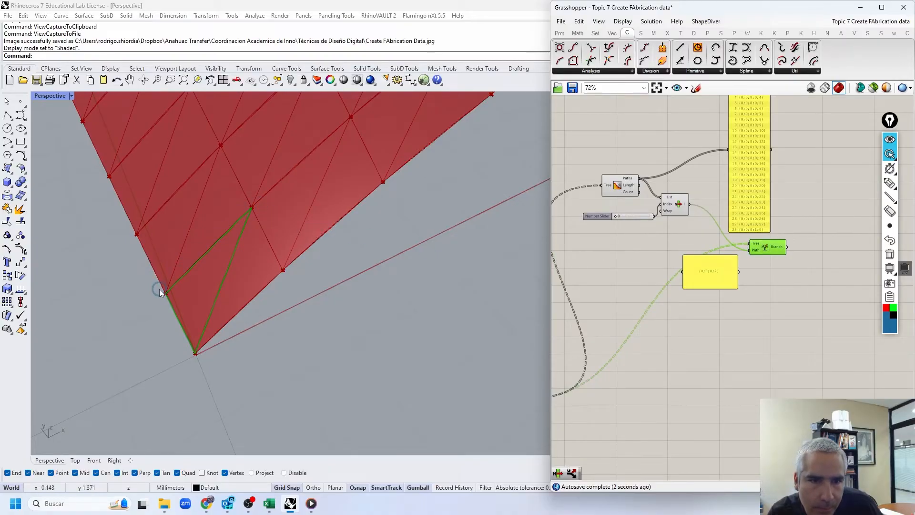
scroll(725, 215, "down", 3)
scroll(603, 333, "up", 2)
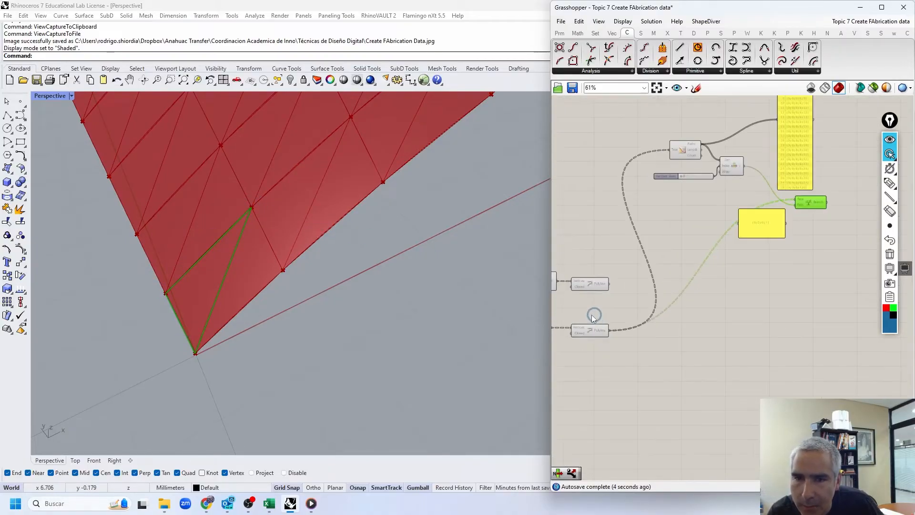
scroll(278, 280, "down", 6)
right_click_drag(249, 213, 294, 354, "shift")
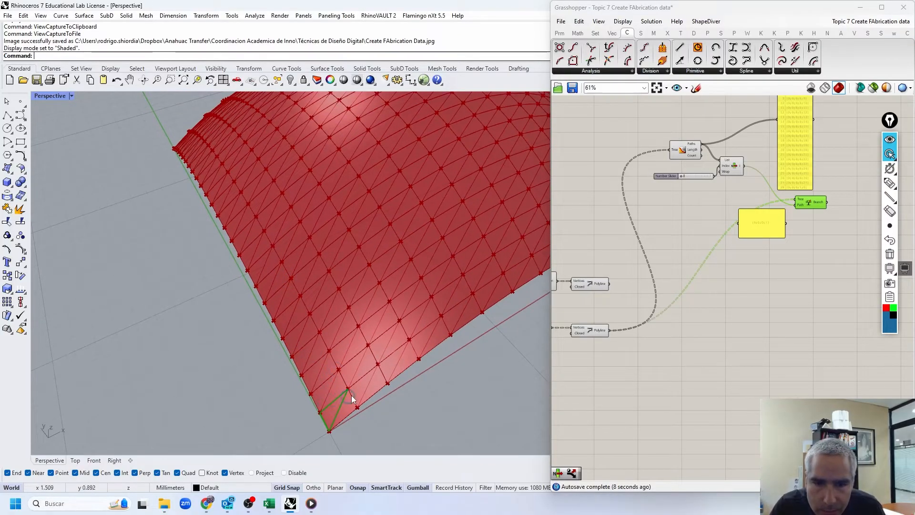
left_click(778, 289)
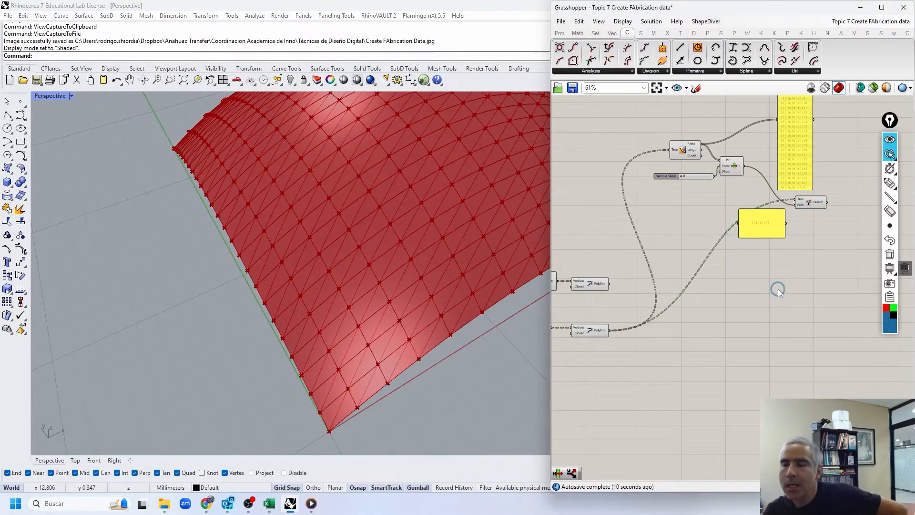
- Disconnect the duplicate PolyLine's output from the Tree Statistics and Tree Branch components
left_click(889, 168)
right_click(598, 331)
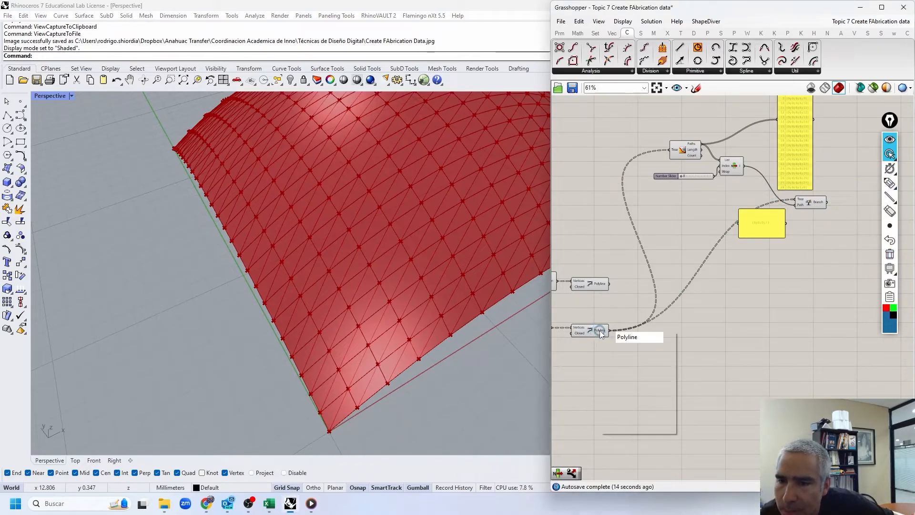
mouse_move(620, 360)
left_click(711, 360)
- Select the two PolyLine components in turn to compare the triangles each one draws across the vault
right_click_drag(626, 272, 690, 245)
scroll(689, 245, "up", 2)
left_click(653, 260)
left_click(665, 241)
left_click(633, 324)
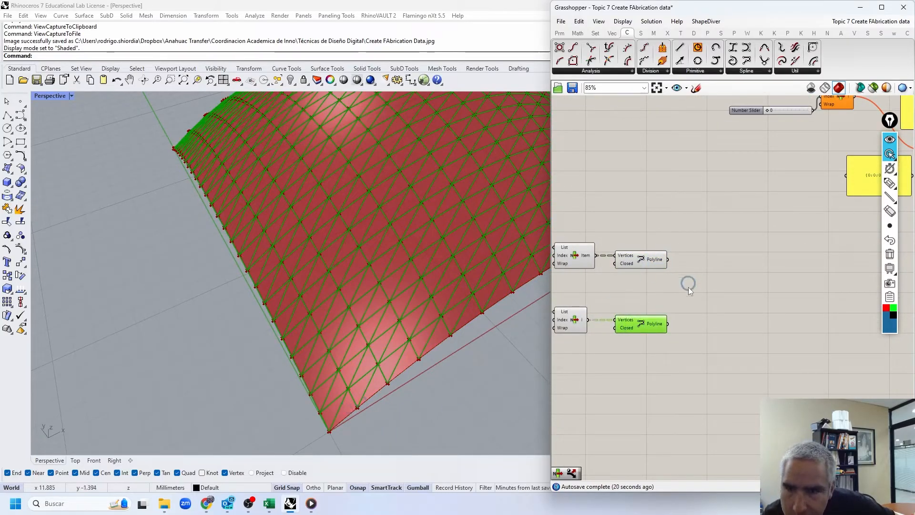
left_click(641, 259)
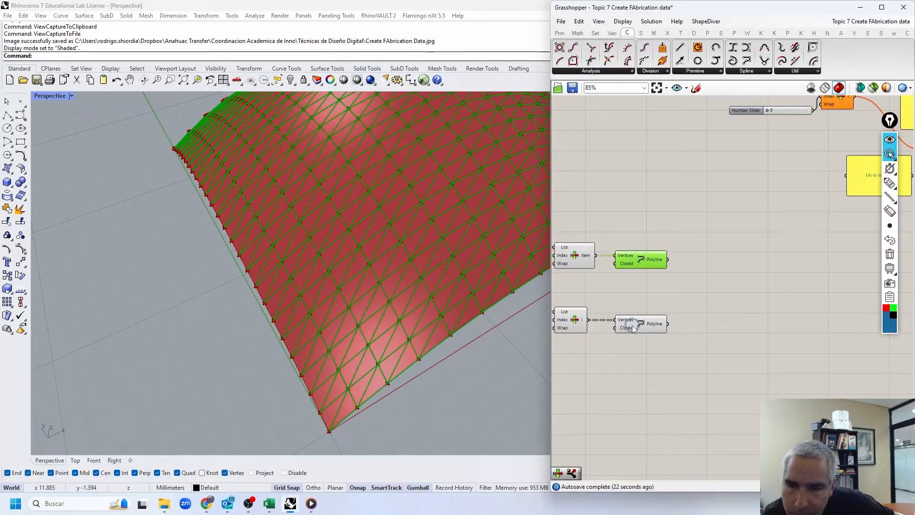
left_click(633, 328)
left_click(348, 423)
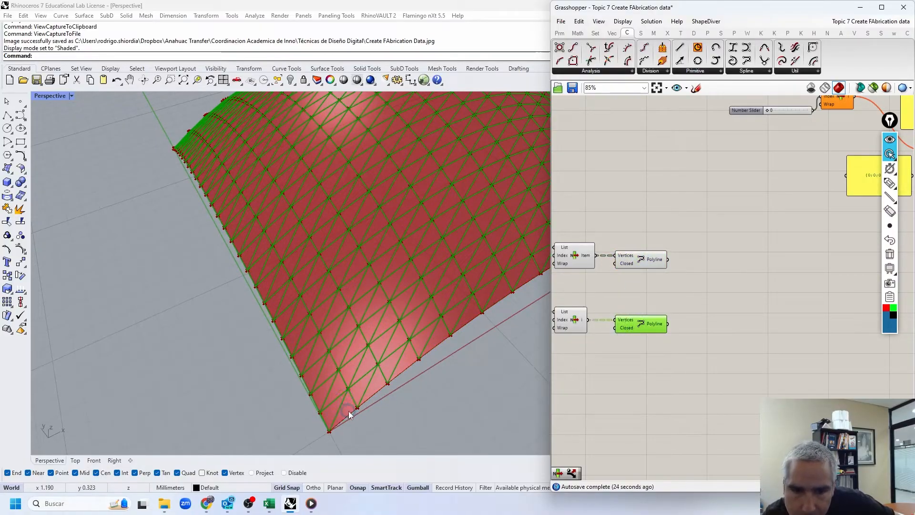
- Annotate the corner panels' triangles with the alternating order 0 to 5 and clear the numbers
left_click(889, 184)
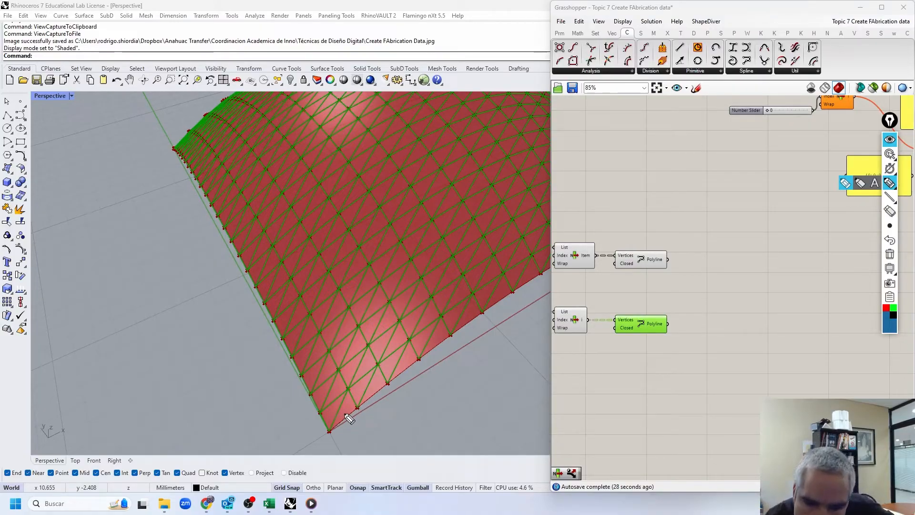
left_click_drag(348, 408, 351, 410)
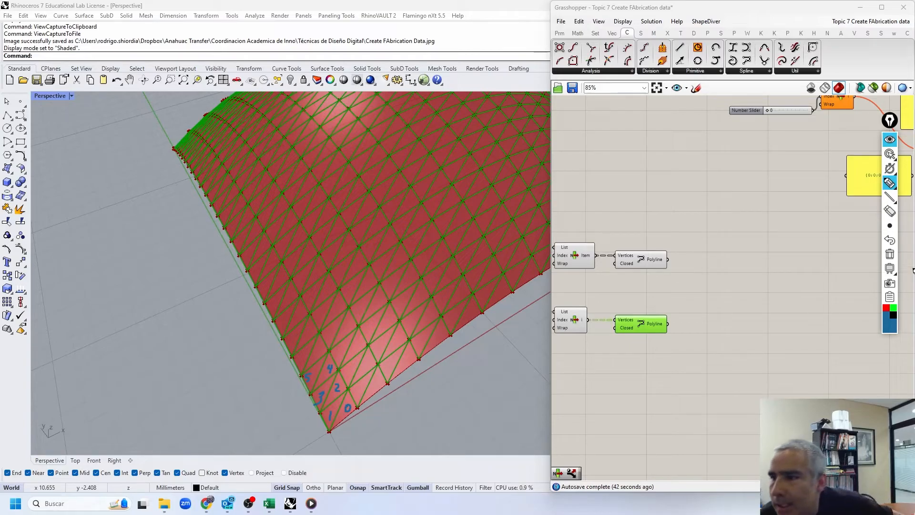
left_click(890, 254)
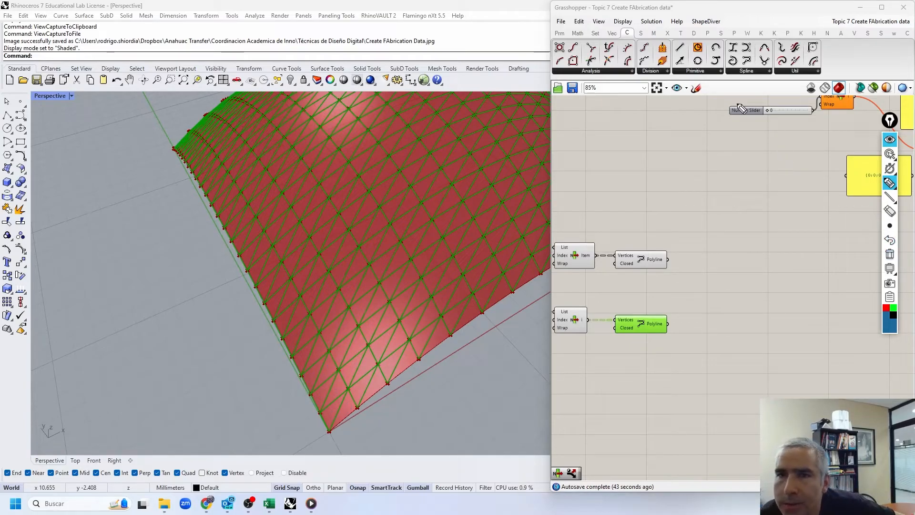
- Add a Weave component, connect the first PolyLine to Stream 0 and the second to Stream 1, and check its Pattern input options
left_click(889, 154)
left_click(596, 33)
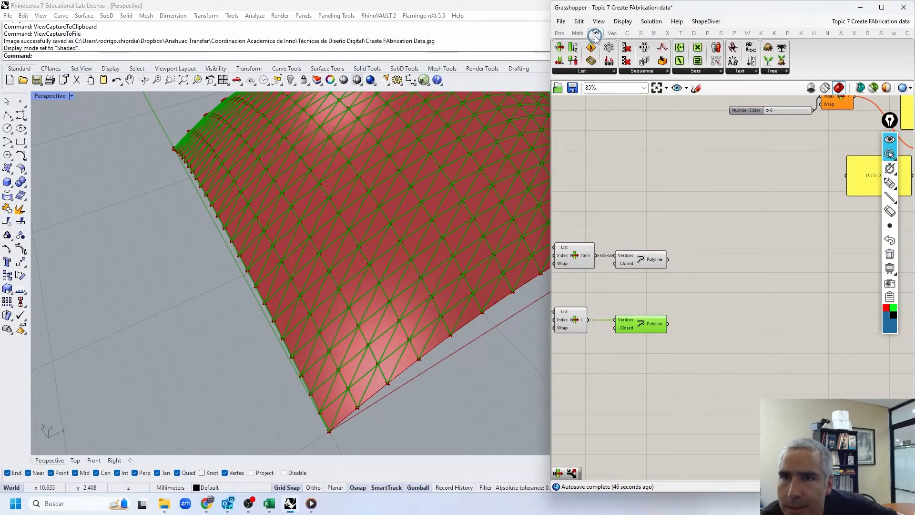
left_click(589, 71)
left_click_drag(581, 197, 758, 312)
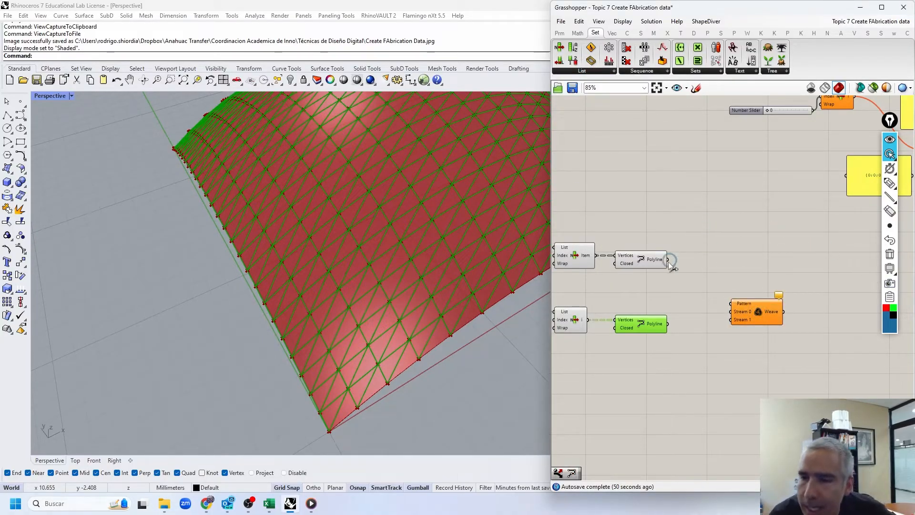
left_click_drag(723, 310, 730, 311)
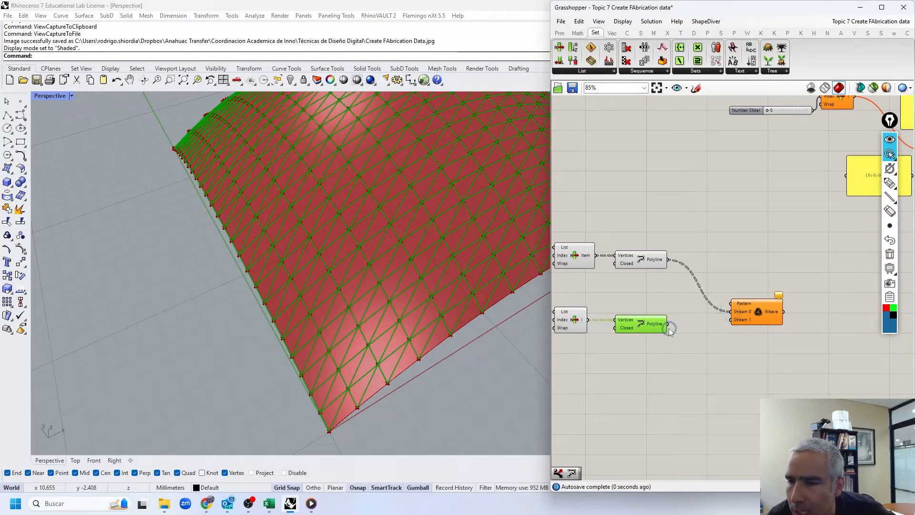
left_click_drag(669, 326, 740, 318)
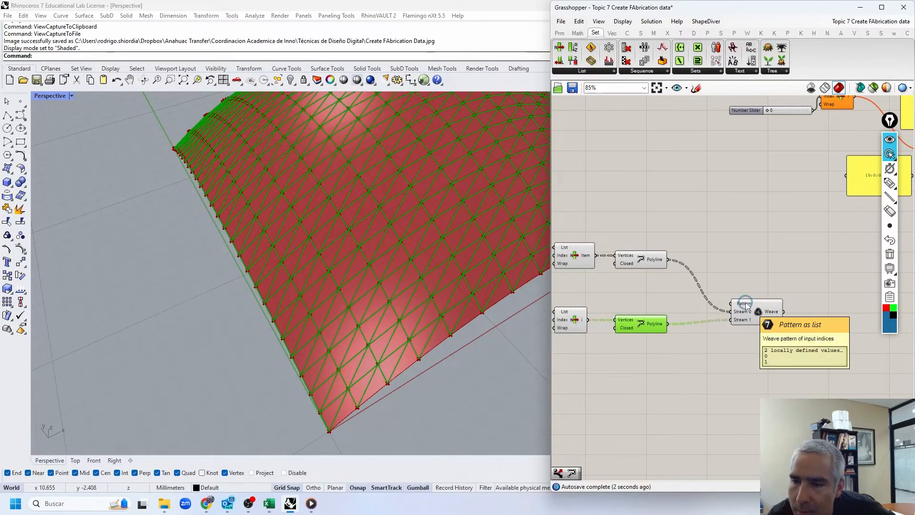
right_click(746, 305)
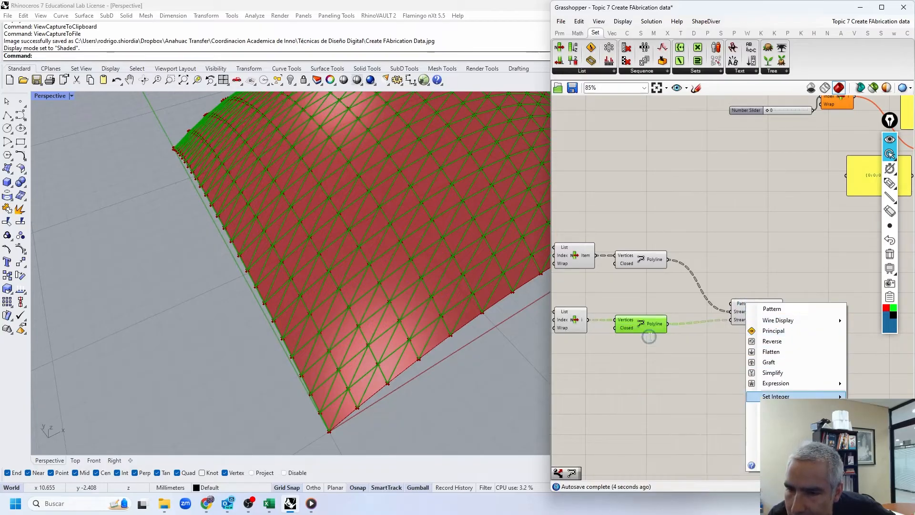
left_click(726, 237)
- Mark the wires entering the Weave's two streams with alternating pen strokes and clear the marks
scroll(747, 324, "up", 3)
left_click(890, 184)
left_click_drag(673, 291, 713, 314)
left_click_drag(655, 338, 701, 328)
left_click_drag(675, 301, 710, 318)
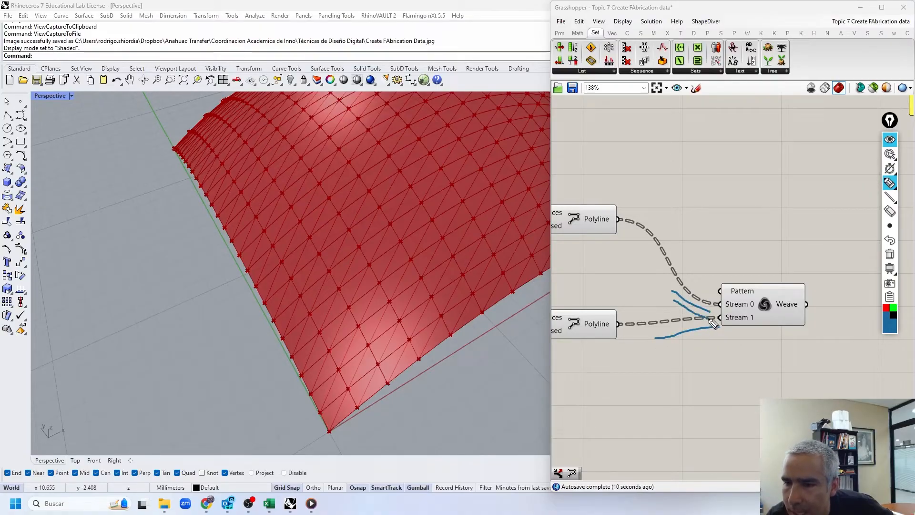
left_click_drag(669, 351, 699, 342)
left_click(889, 254)
- Connect the Weave output to the Tree inputs of the Tree Statistics and Tree Branch components
left_click(889, 154)
scroll(792, 215, "down", 3)
right_click_drag(793, 214, 540, 314)
scroll(689, 274, "down", 3)
scroll(606, 322, "up", 2)
right_click_drag(610, 327, 622, 354)
left_click_drag(623, 358, 596, 157)
left_click_drag(623, 358, 781, 308)
- Select Tree Branch and raise the path index slider to highlight the two triangles of a panel farther along the edge
left_click(761, 220)
mouse_move(774, 306)
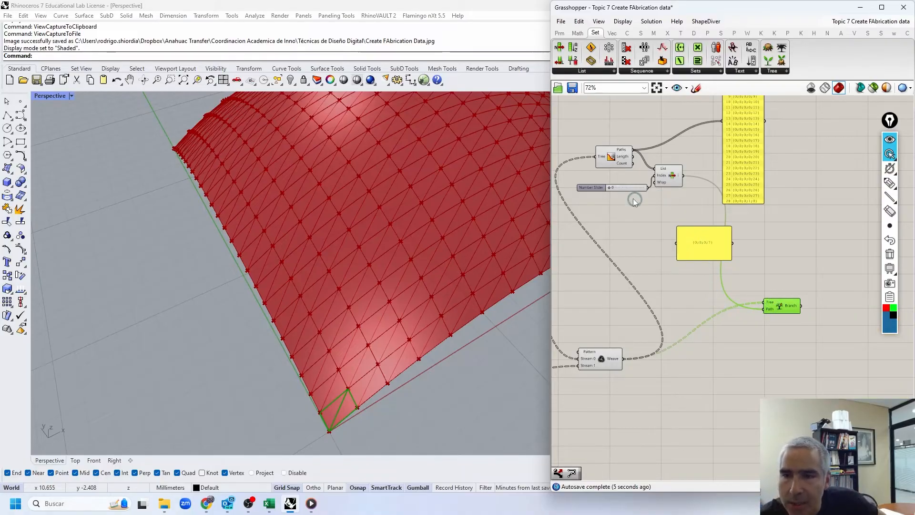
left_click_drag(608, 187, 611, 187)
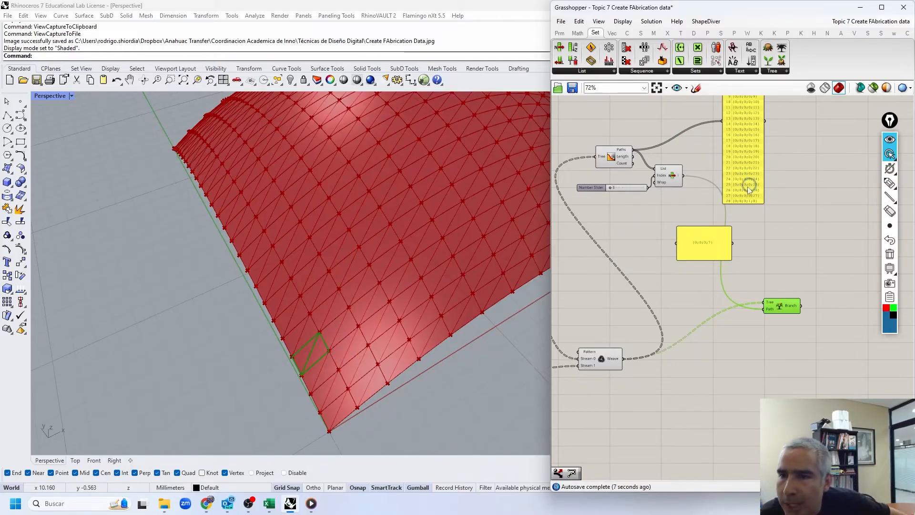
- Move the Weave component farther from the two PolyLines and keep it selected to highlight all woven triangles
scroll(703, 237, "down", 3)
left_click_drag(780, 142, 696, 254)
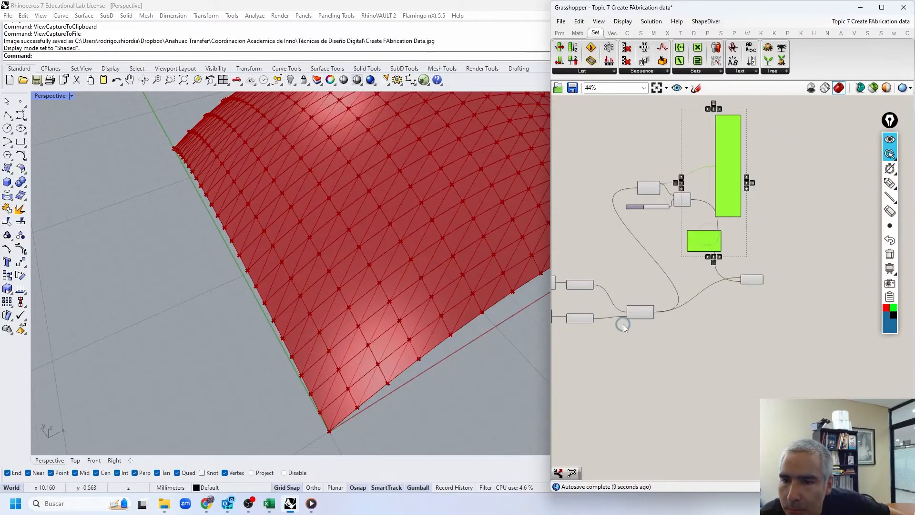
scroll(622, 324, "up", 3)
left_click_drag(651, 307, 716, 304)
right_click_drag(716, 304, 756, 301)
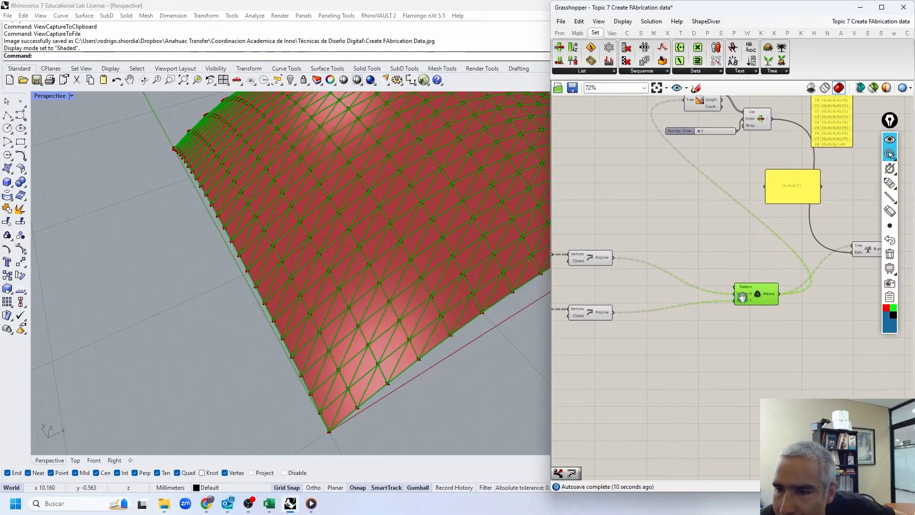
right_click_drag(709, 192, 651, 262)
scroll(650, 262, "down", 1)
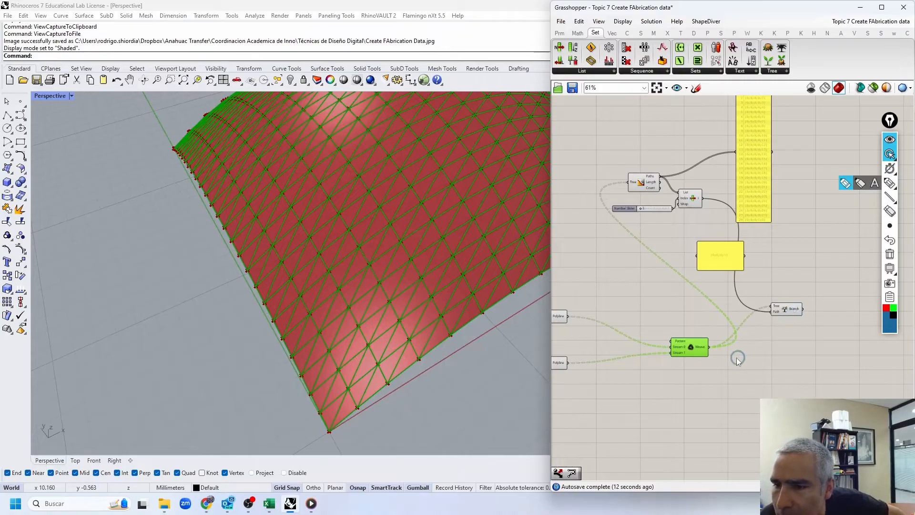
- Disconnect the Weave output from Tree Statistics and Tree Branch, and move Tree Branch closer to the path panels
right_click(701, 347)
mouse_move(738, 377)
left_click(811, 375)
left_click(693, 283)
left_click_drag(791, 314, 778, 241)
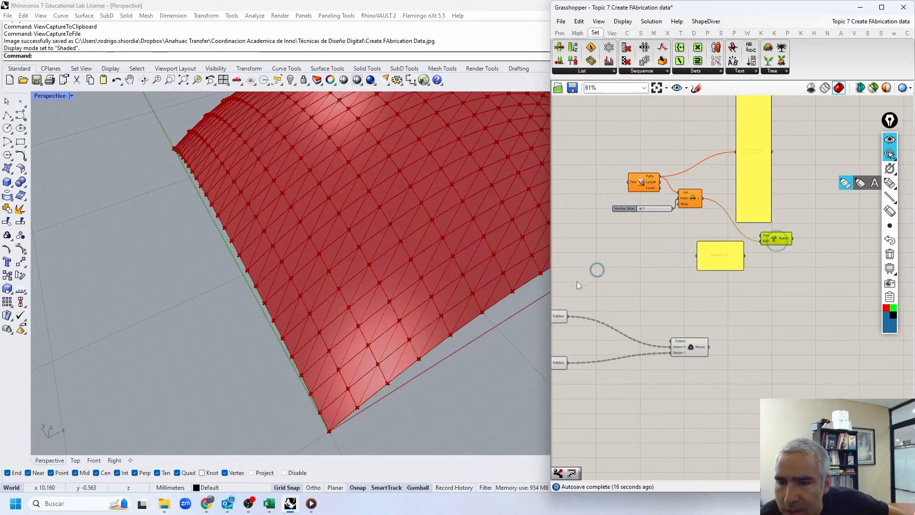
- Add a Boundary Surfaces component fed by the Stream 0 PolyLine and restrict the preview to selected geometry
right_click_drag(578, 280, 661, 236)
scroll(646, 282, "up", 3)
left_click(634, 270)
left_click(632, 339)
left_click(633, 306)
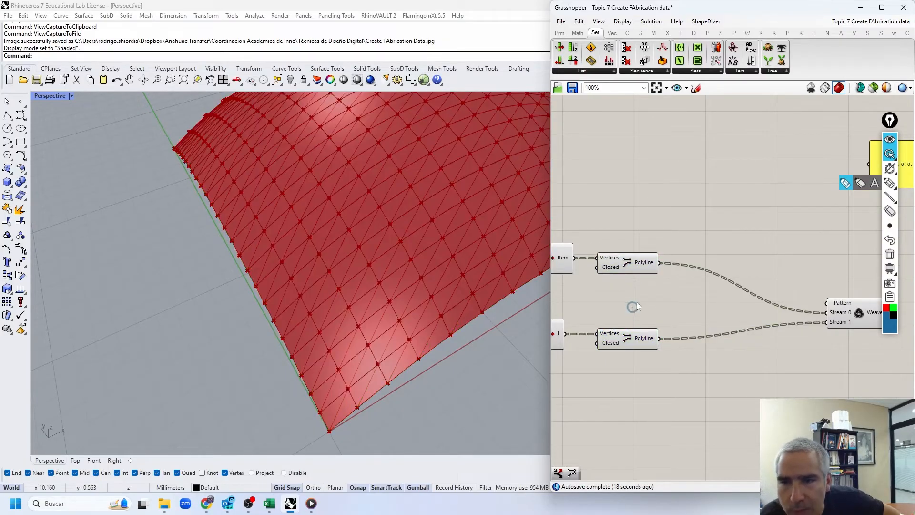
right_click_drag(665, 178, 624, 163)
left_click(845, 285)
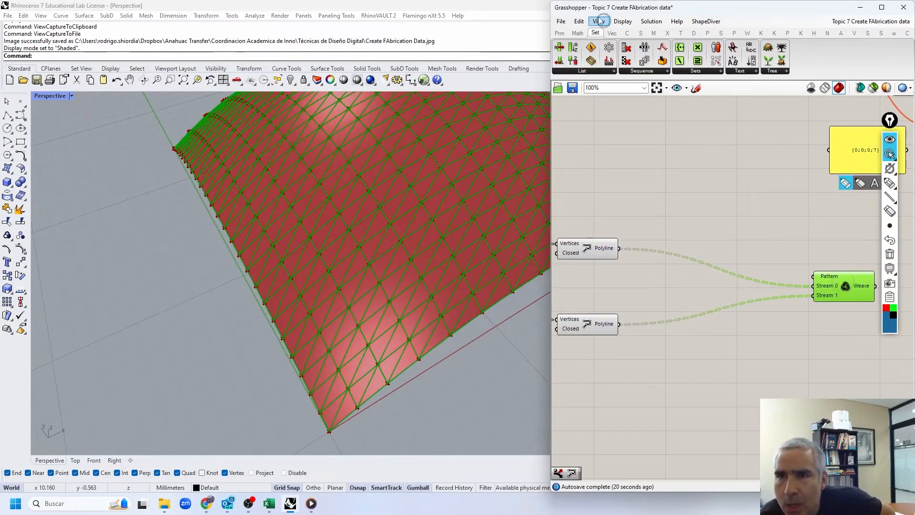
left_click(641, 33)
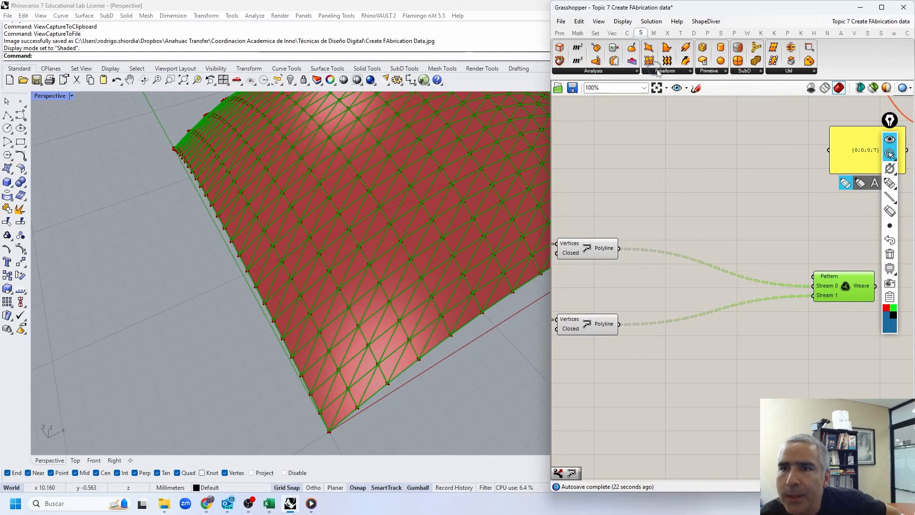
left_click(679, 72)
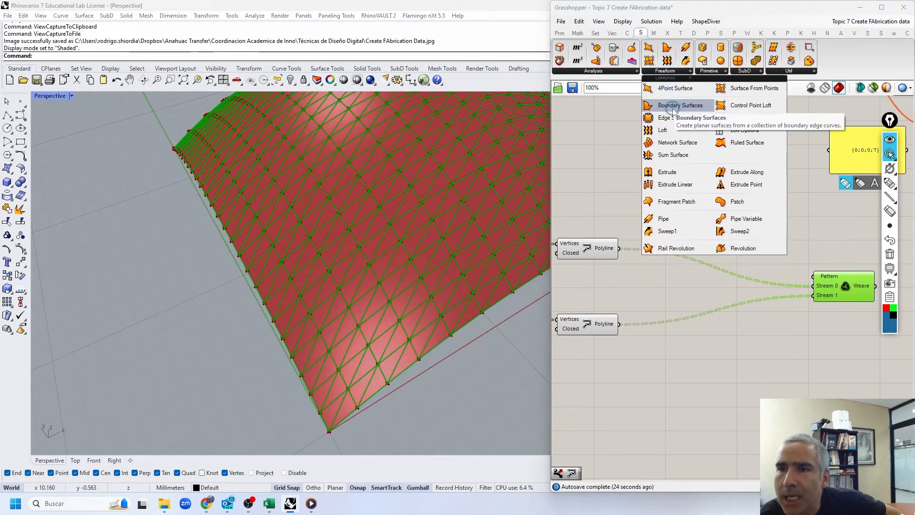
left_click(677, 106)
left_click(684, 252)
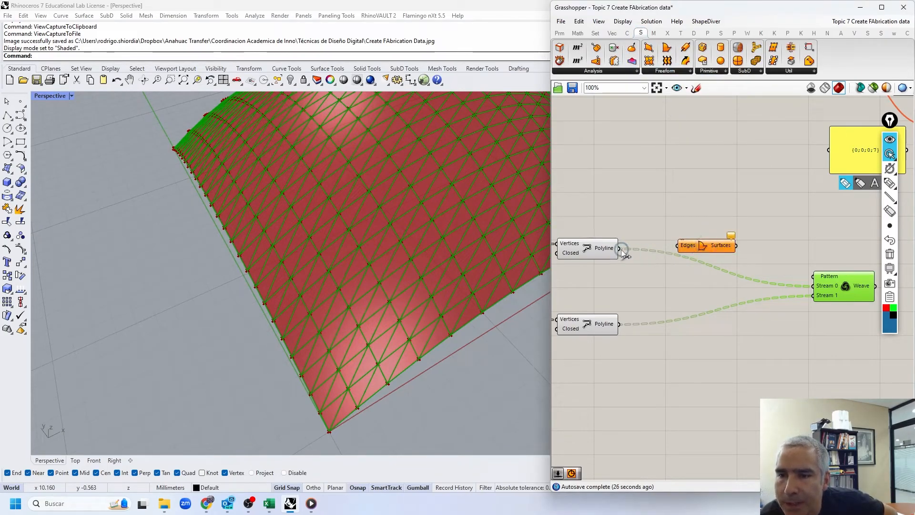
left_click_drag(663, 245, 715, 252)
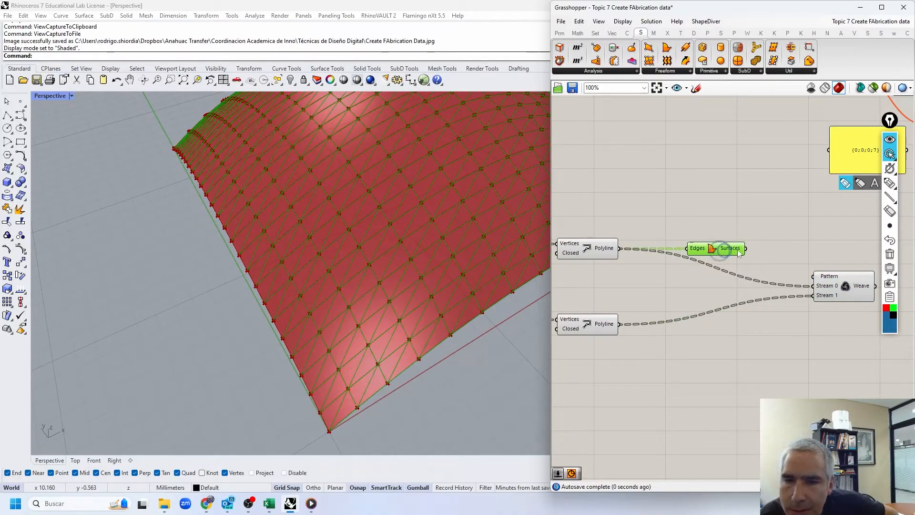
left_click(873, 88)
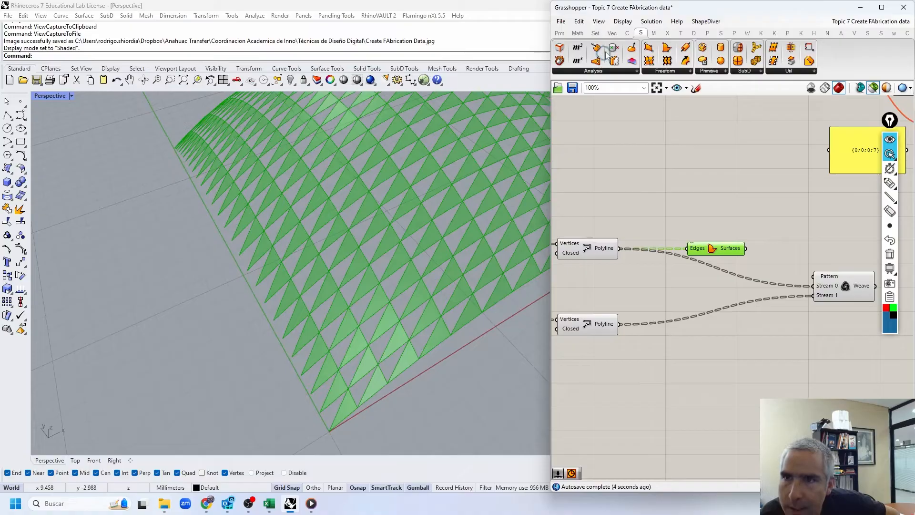
- Add a second Boundary Surfaces for the other PolyLine and wire both Surfaces outputs into Weave's Stream 0 and Stream 1
left_click_drag(667, 49, 695, 332)
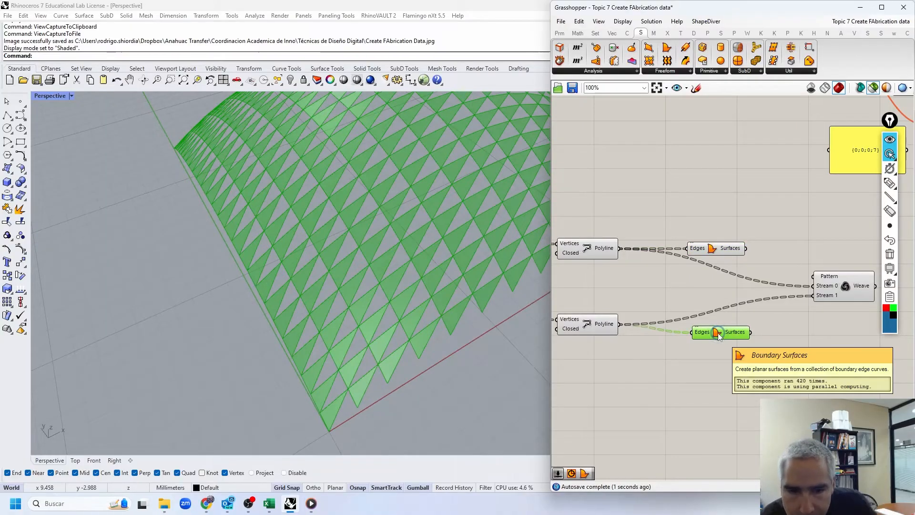
right_click_drag(758, 345, 711, 340)
left_click_drag(699, 243, 766, 281)
left_click_drag(723, 316, 794, 285)
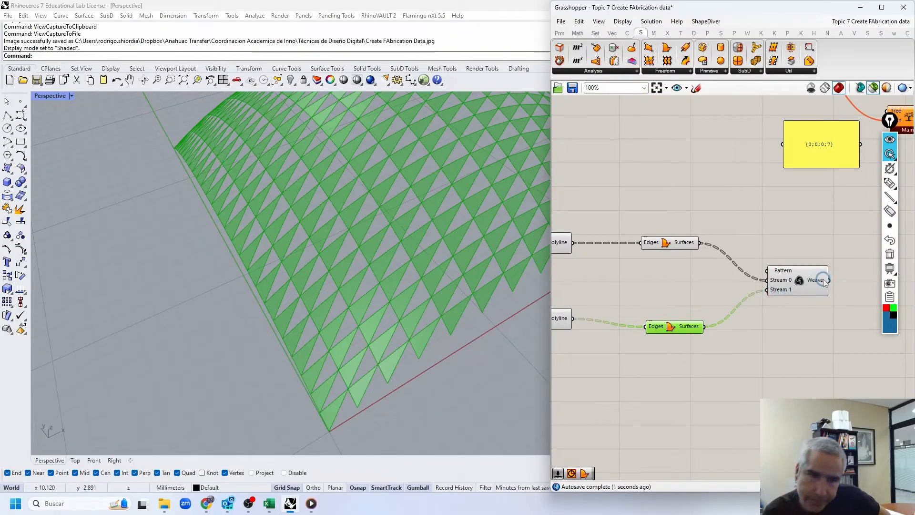
left_click(780, 216)
left_click_drag(674, 327, 671, 319)
left_click_drag(669, 242, 674, 244)
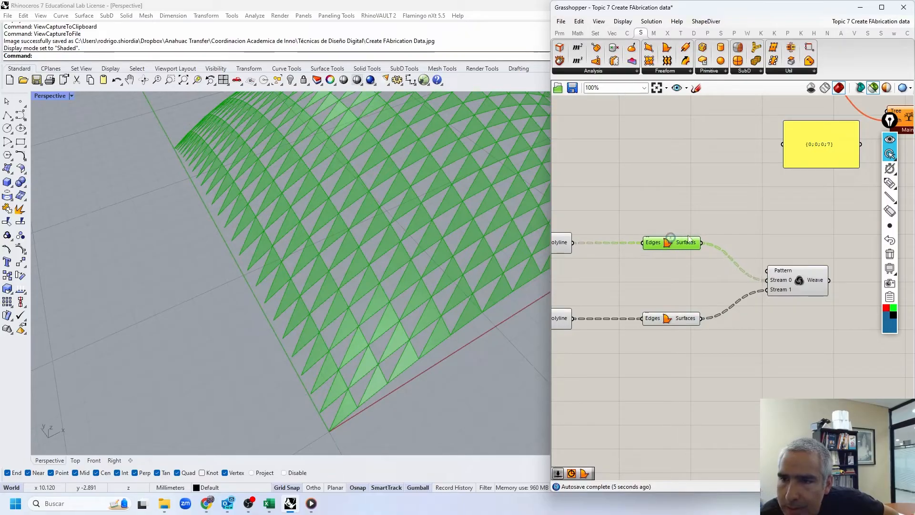
- Connect a Param Viewer to the Weave output and enlarge it to examine the branch paths of the woven surfaces
right_click_drag(765, 214, 653, 200)
mouse_move(705, 270)
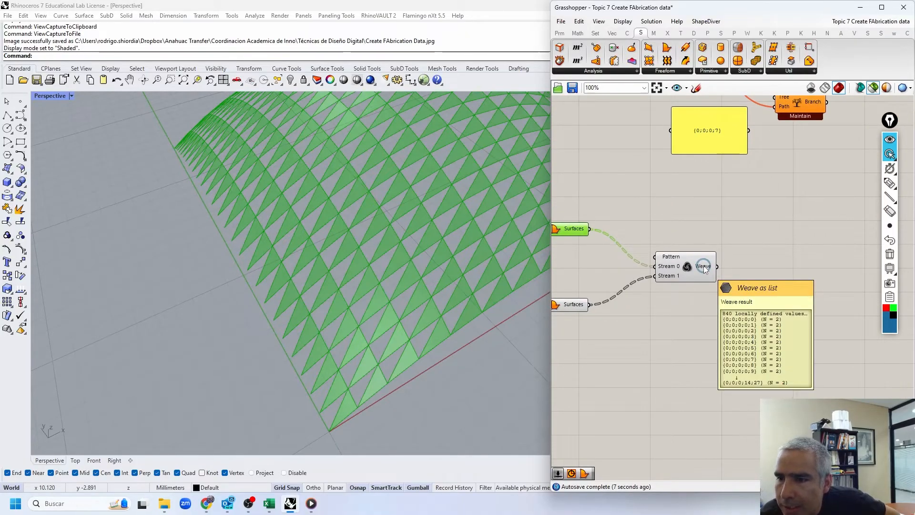
left_click(890, 184)
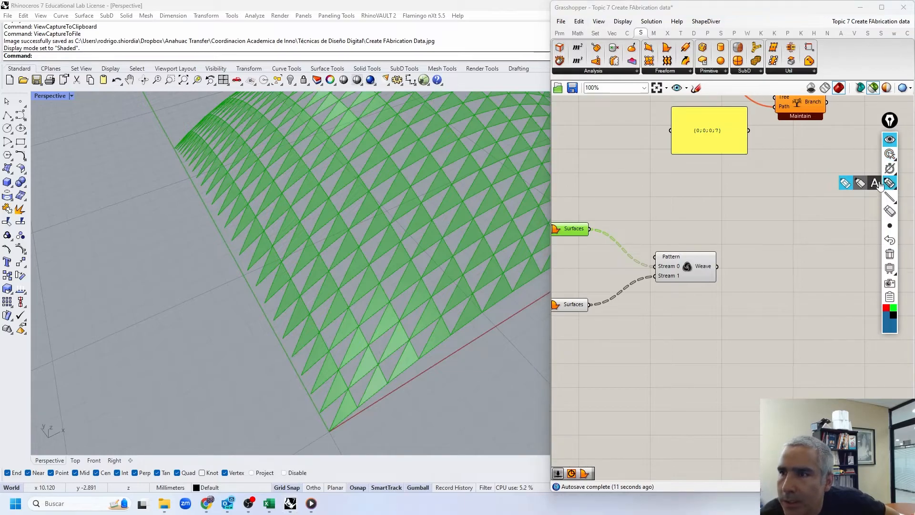
left_click(560, 33)
left_click(769, 60)
left_click(794, 265)
left_click_drag(717, 266, 746, 265)
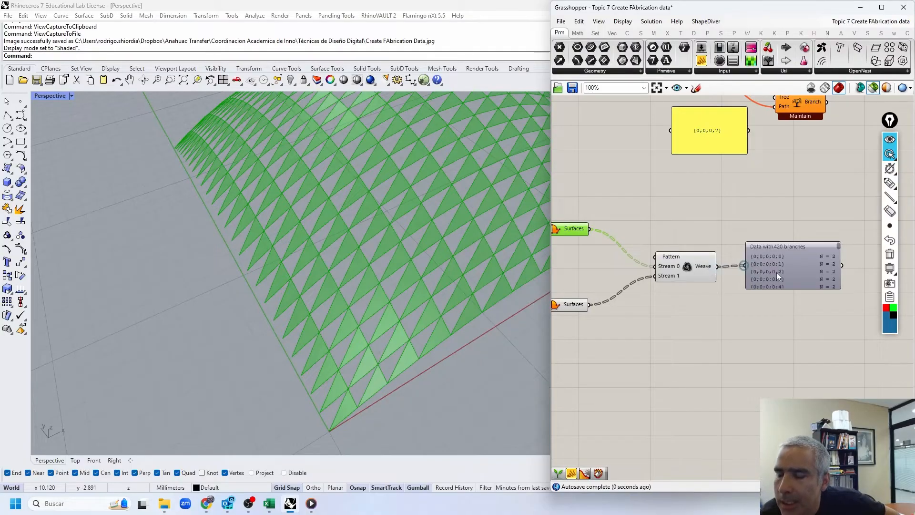
right_click_drag(766, 271, 718, 277)
left_click_drag(748, 295, 746, 500)
right_click_drag(745, 386, 747, 314)
left_click_drag(748, 314, 767, 249)
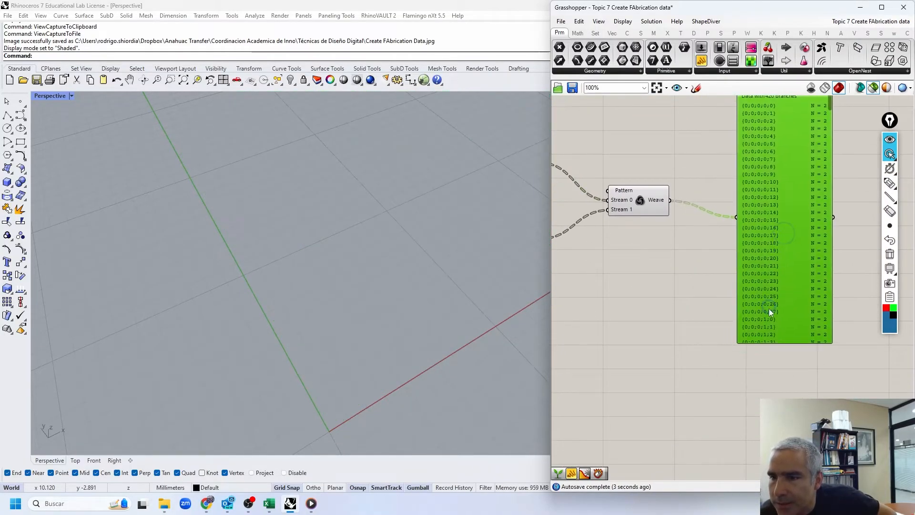
scroll(773, 316, "up", 3)
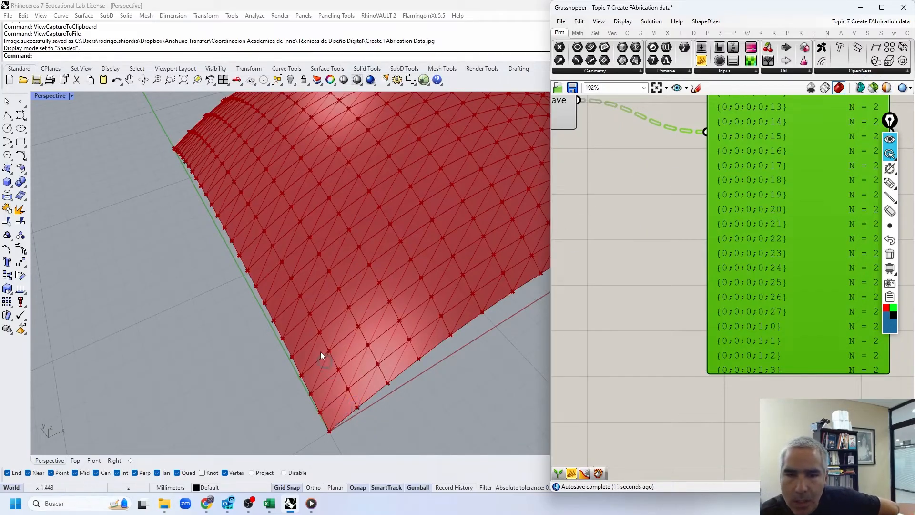
scroll(742, 333, "down", 2)
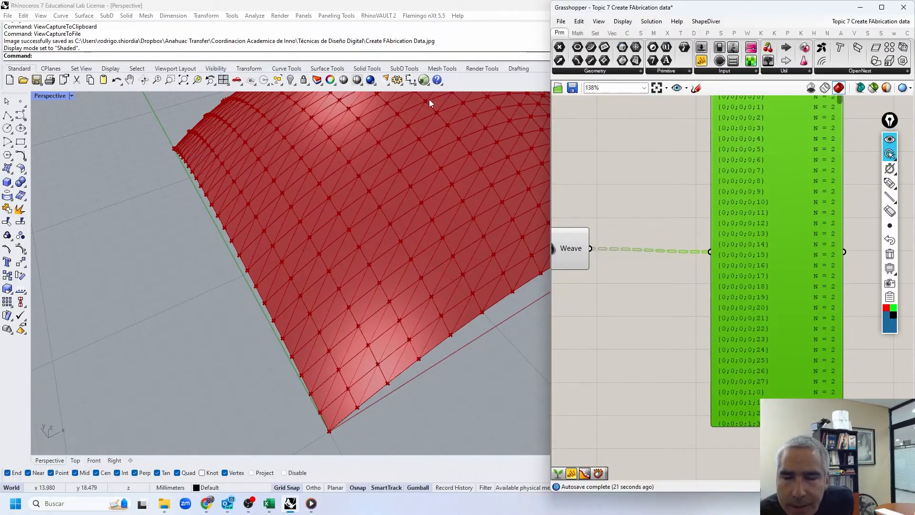
- Try a Flatten Tree between the Weave output and the Param Viewer, and delete both components
left_click(596, 33)
left_click(785, 71)
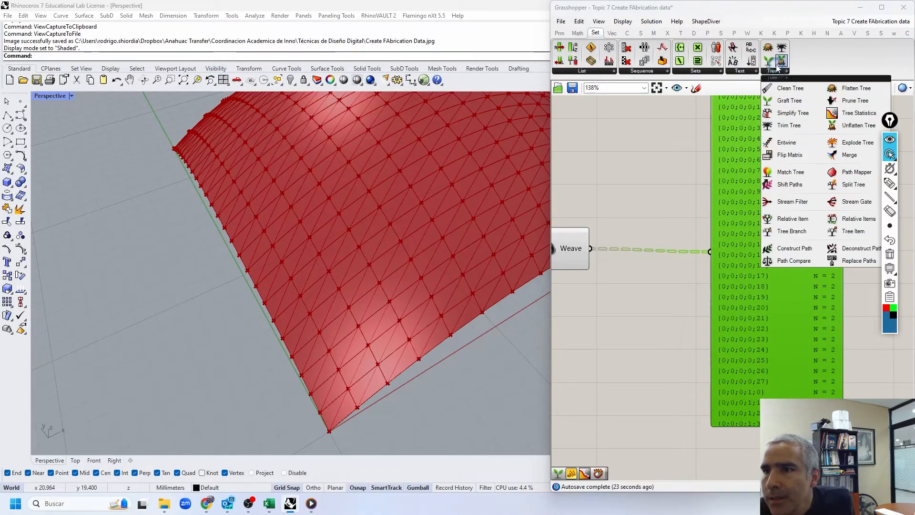
left_click(879, 101)
left_click(668, 224)
left_click_drag(591, 249, 633, 218)
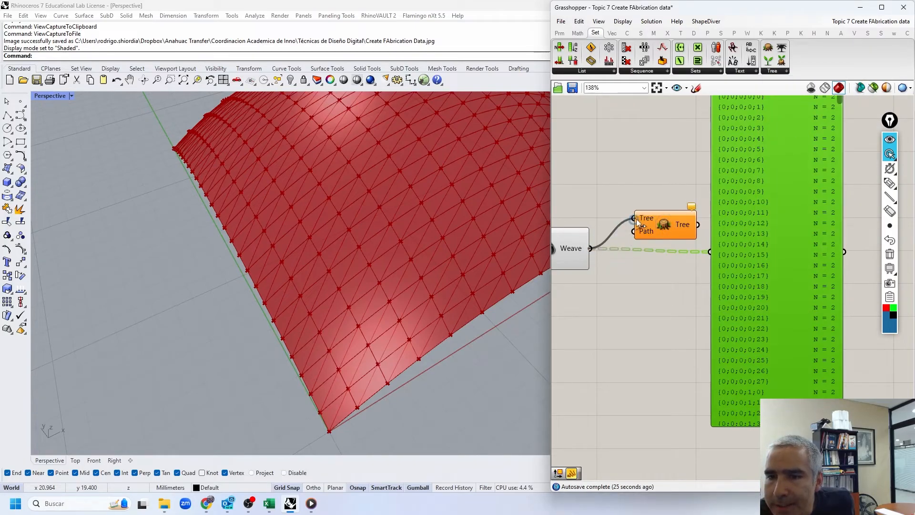
left_click_drag(715, 253, 714, 252)
right_click_drag(781, 231, 764, 251)
left_click_drag(765, 265, 820, 238)
left_click_drag(658, 245, 663, 275)
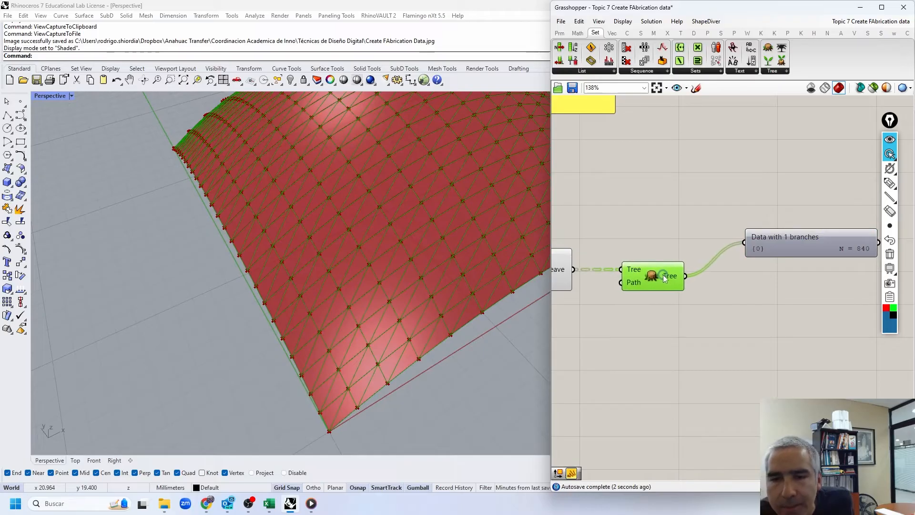
left_click_drag(812, 320, 655, 204)
key("Delete")
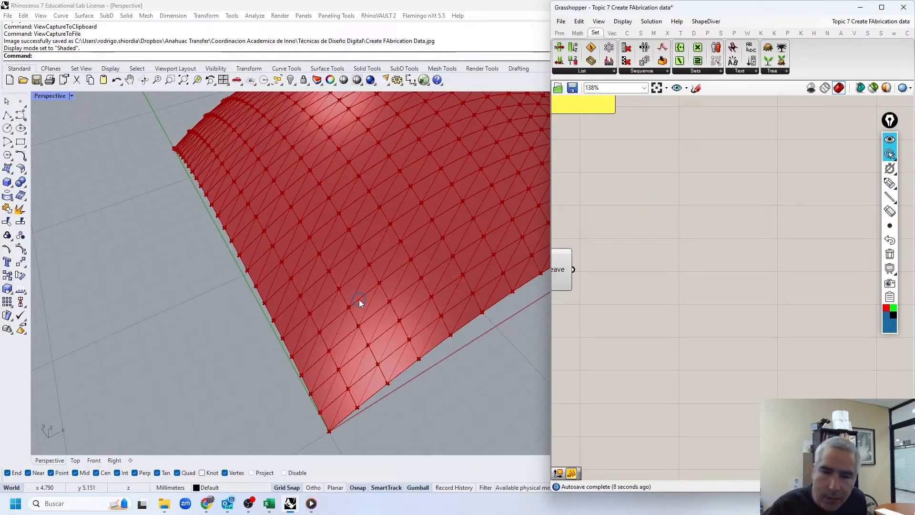
- Add a Shift Paths component and connect the Weave output to its data input
left_click(775, 71)
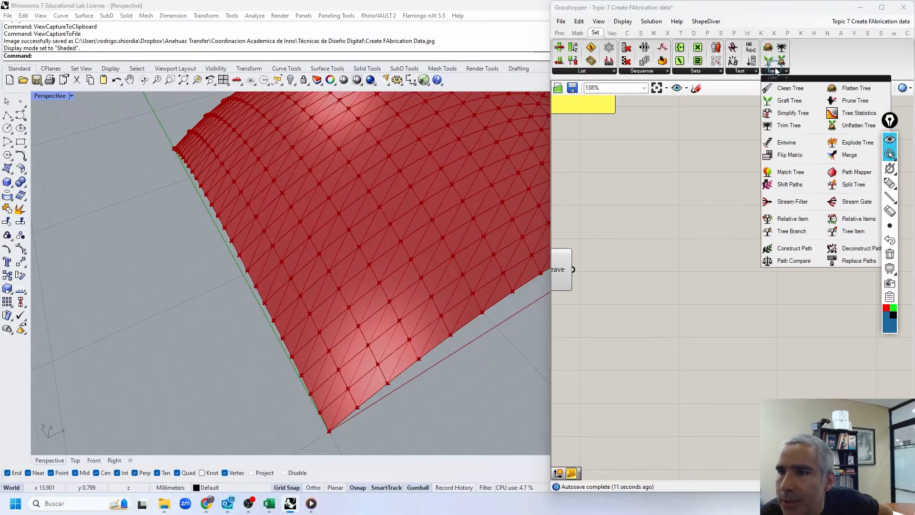
left_click(790, 184)
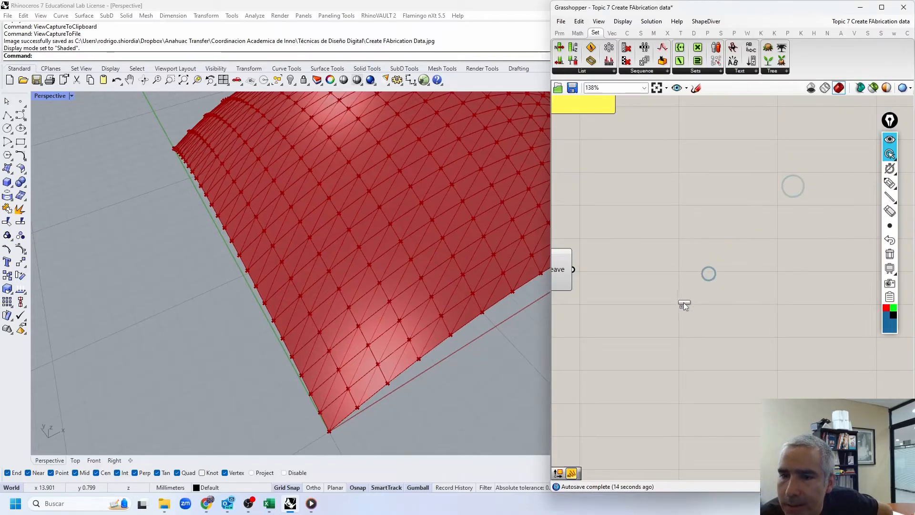
left_click(685, 299)
left_click_drag(574, 269, 650, 278)
left_click(721, 199)
- Move the path-inspection components aside and connect the Shift Paths output to the Tree inputs of Tree Statistics and Tree Branch
scroll(642, 115, "down", 4)
right_click_drag(647, 138, 648, 285)
scroll(778, 138, "down", 2)
right_click_drag(758, 138, 753, 202)
left_click_drag(765, 160, 568, 289)
left_click_drag(585, 215, 793, 236)
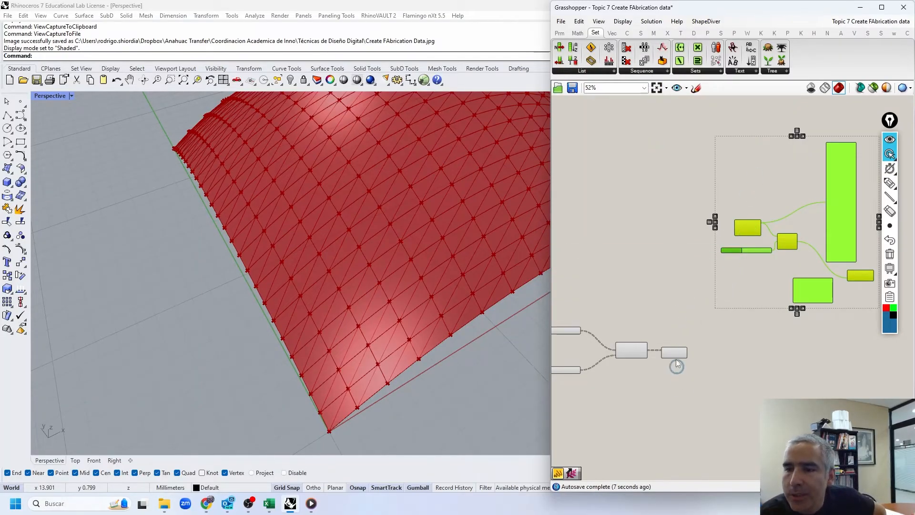
scroll(651, 201, "up", 2)
left_click_drag(637, 350, 712, 180)
left_click_drag(678, 316, 865, 239)
left_click(852, 282)
right_click_drag(851, 282, 779, 287)
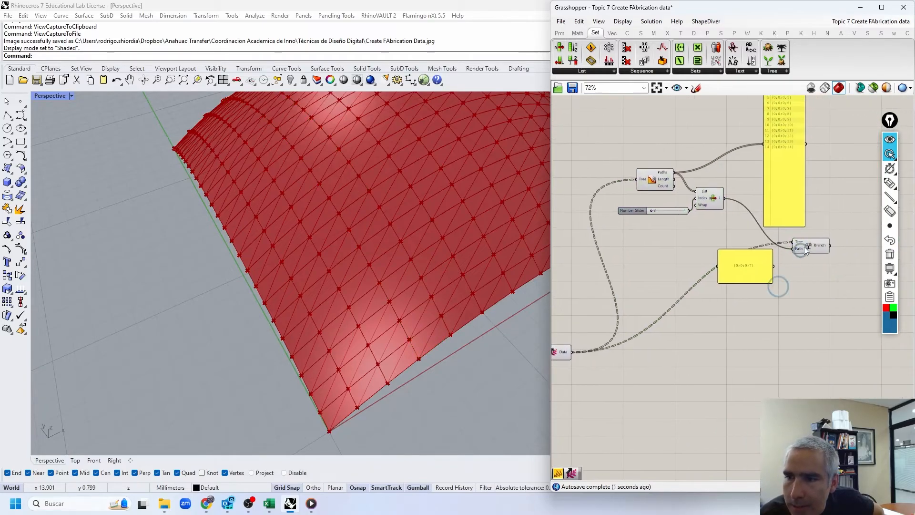
- Preview only the Tree Branch geometry and set the path index slider to 2 to highlight that strip of triangles
left_click(804, 248)
scroll(656, 202, "up", 4)
left_click_drag(643, 225, 642, 226)
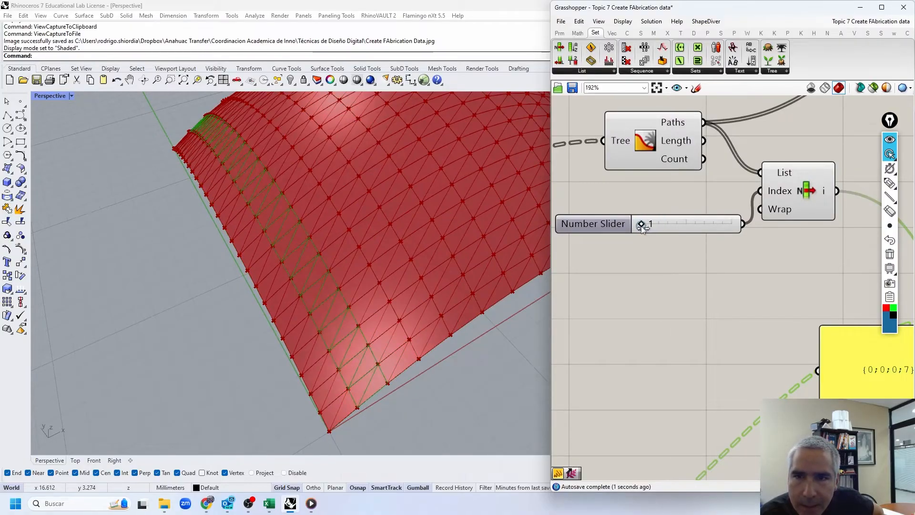
left_click(872, 88)
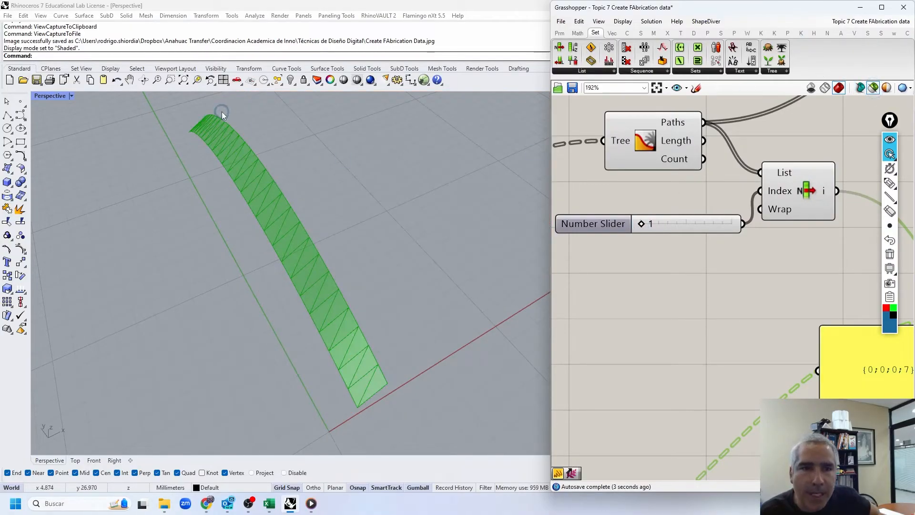
mouse_move(641, 224)
left_mouse_down()
mouse_move(659, 227)
mouse_move(640, 228)
left_mouse_up()
scroll(640, 239, "down", 5)
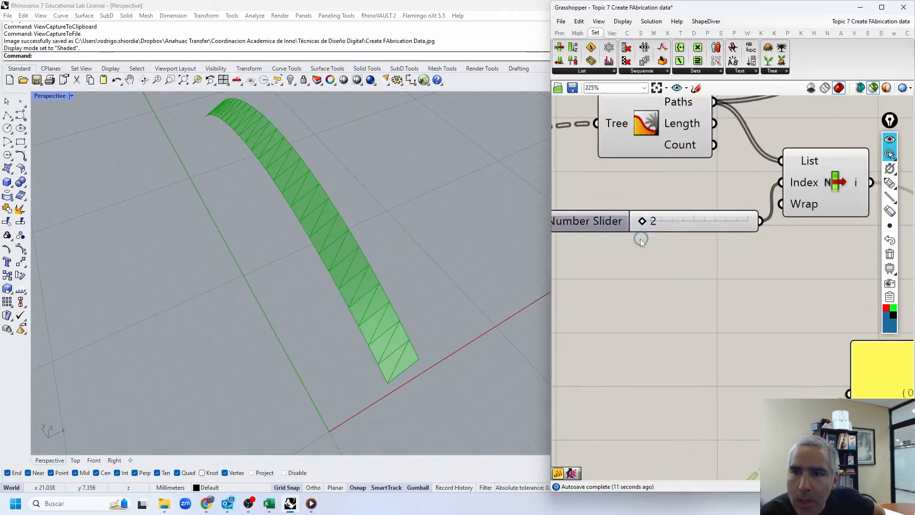
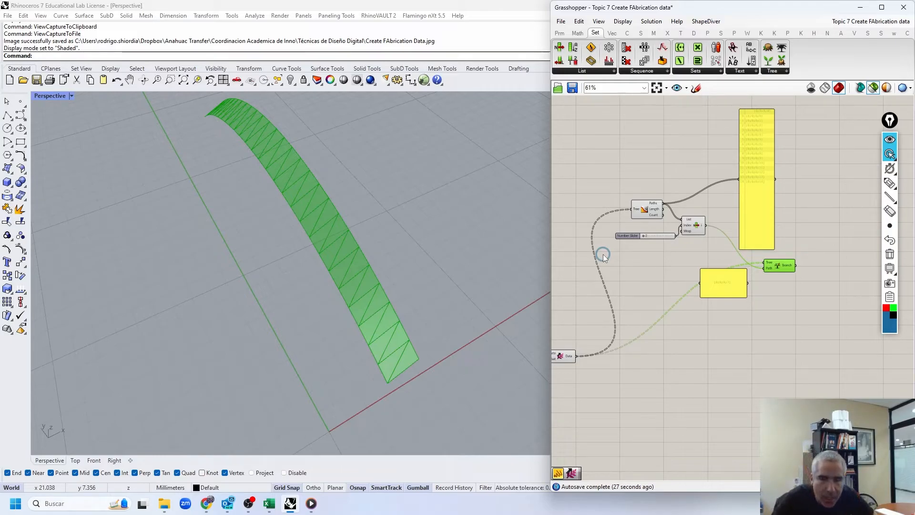
- Bake the Tree Branch triangle strip onto Layer 01 and turn off the Grasshopper preview
right_click(782, 266)
left_click(801, 304)
left_click(793, 233)
left_click(809, 394)
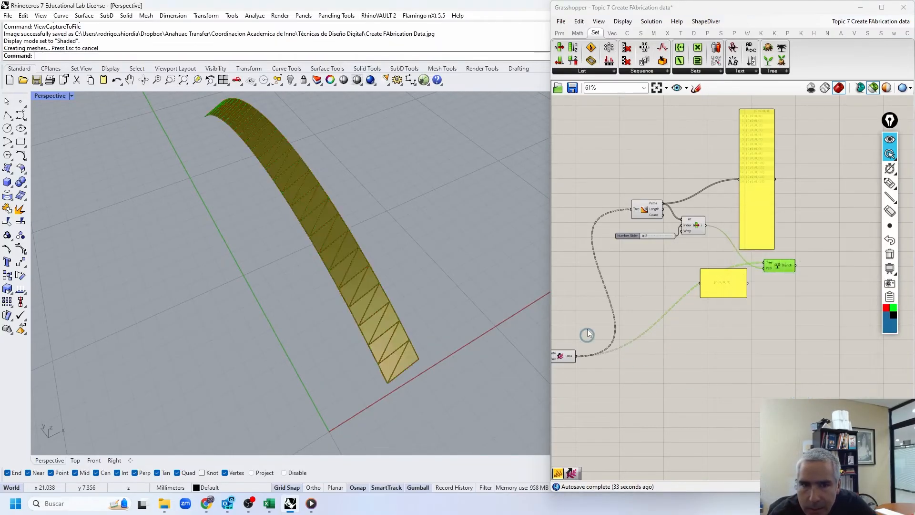
left_click(811, 88)
- Select individual baked triangles along the strip to inspect whether they are separate surfaces, and undo the bake
right_click_drag(361, 197, 466, 192)
left_click(327, 181)
scroll(341, 184, "up", 6)
key("Escape")
scroll(357, 185, "down", 4)
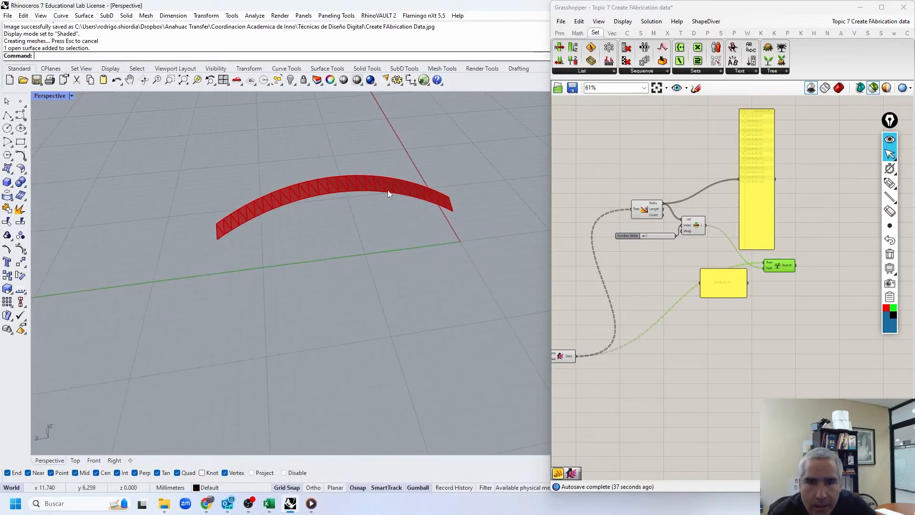
scroll(448, 200, "up", 7)
left_click(447, 198)
key("Escape")
left_click(448, 188)
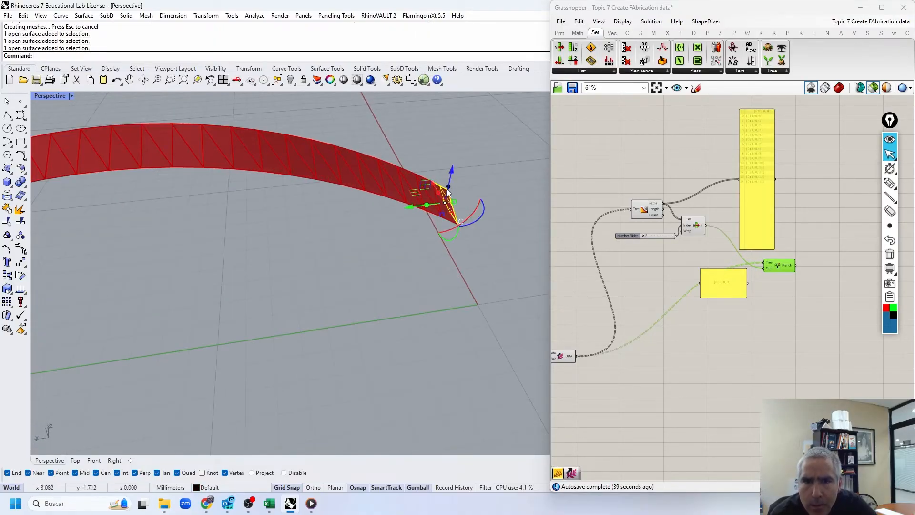
scroll(437, 196, "up", 5)
left_click(447, 215)
key("Escape")
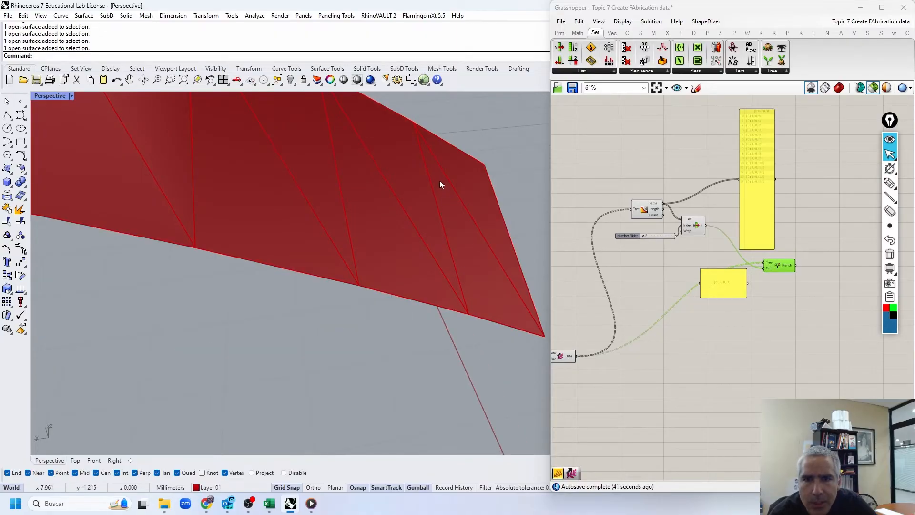
scroll(453, 135, "down", 8)
key("ctrl+z")
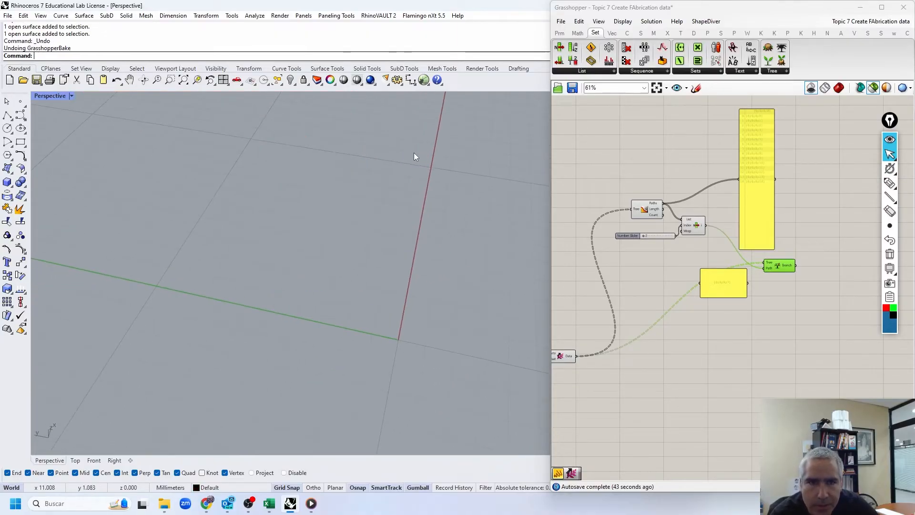
- Add a Brep Join component
left_click(789, 251)
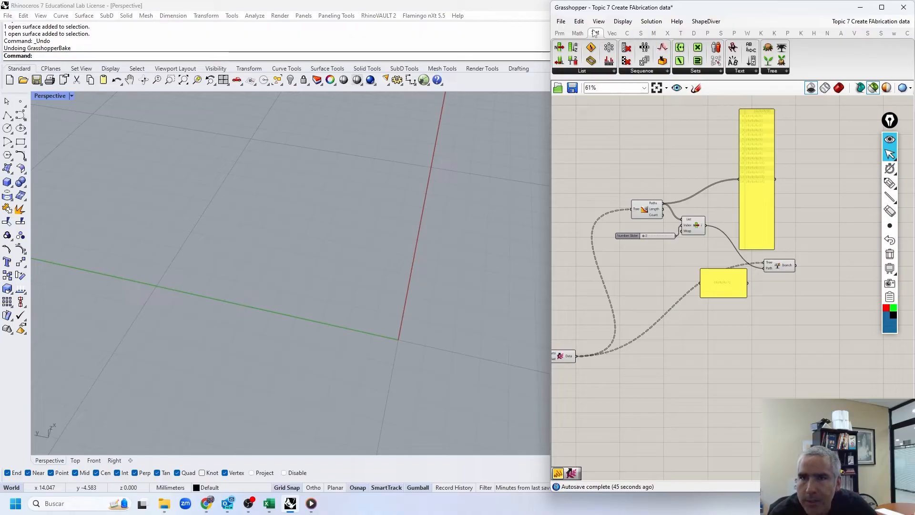
left_click(641, 32)
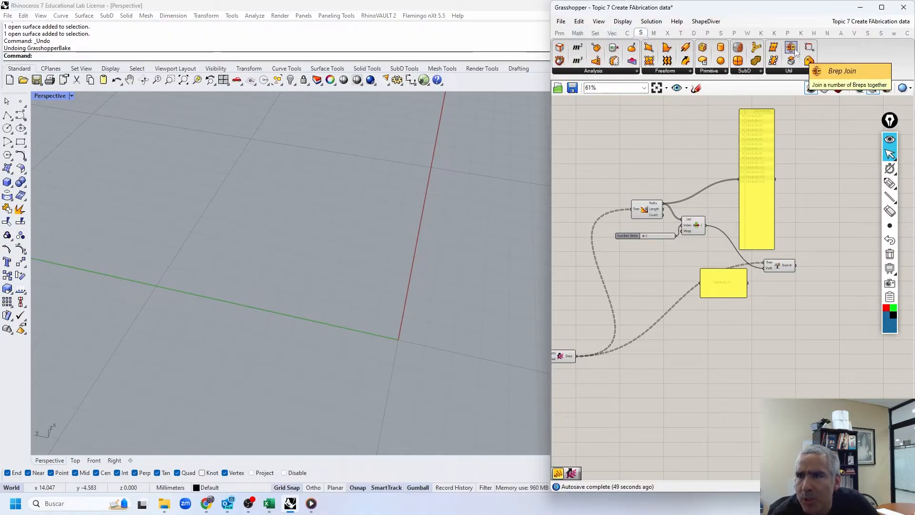
left_click(791, 70)
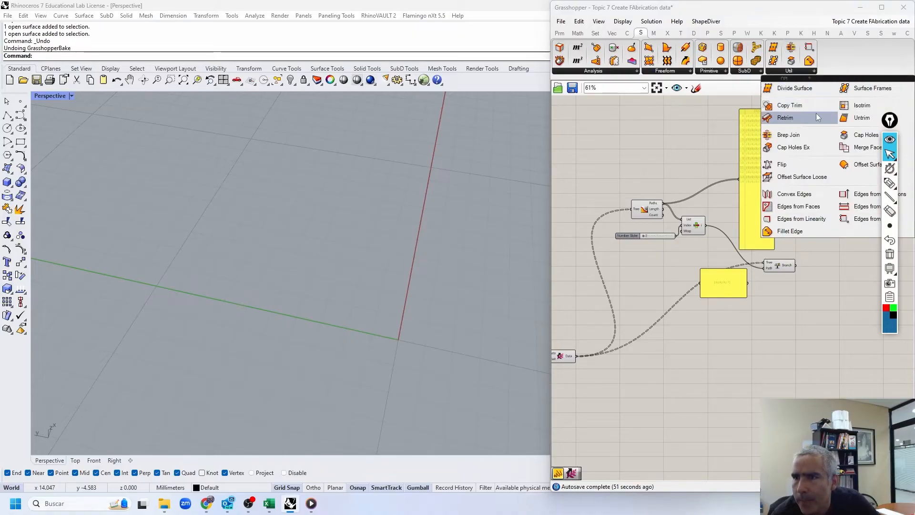
- Add a Brep Join component between the Shift Paths output and the Tree Statistics and Tree Branch inputs
left_click_drag(800, 135, 619, 378)
left_click_drag(577, 355, 632, 208)
left_click_drag(669, 350, 700, 283)
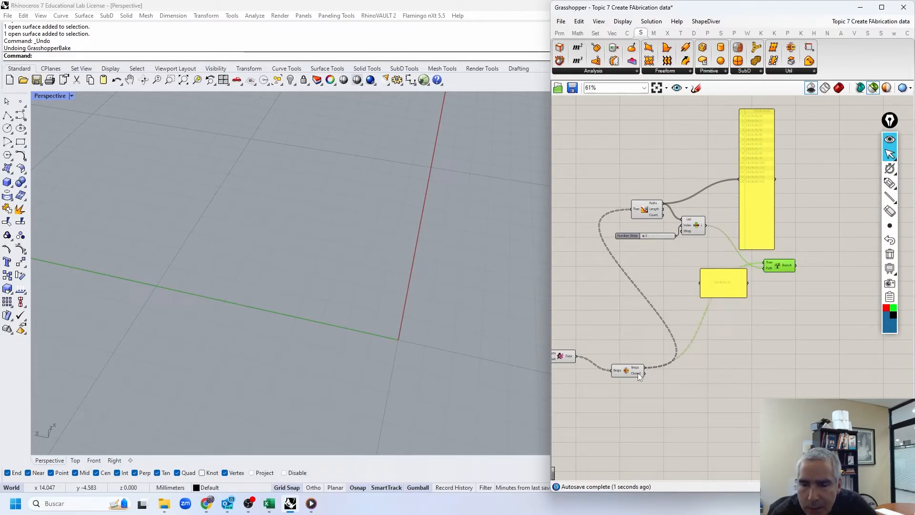
left_click_drag(641, 373, 633, 361)
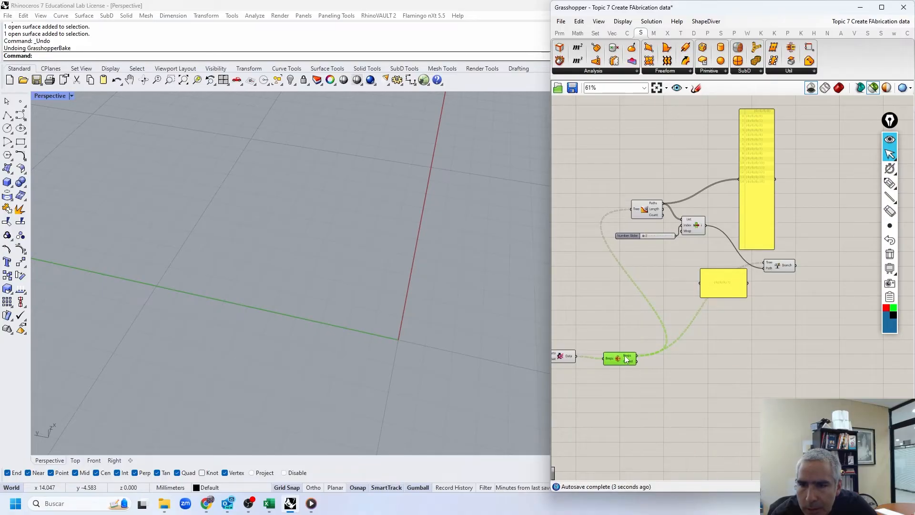
- Delete the Shift Paths component and connect the Weave output directly to the Brep Join input
right_click_drag(568, 355, 688, 344)
scroll(682, 342, "up", 2)
left_click_drag(683, 343, 695, 325)
key("Delete")
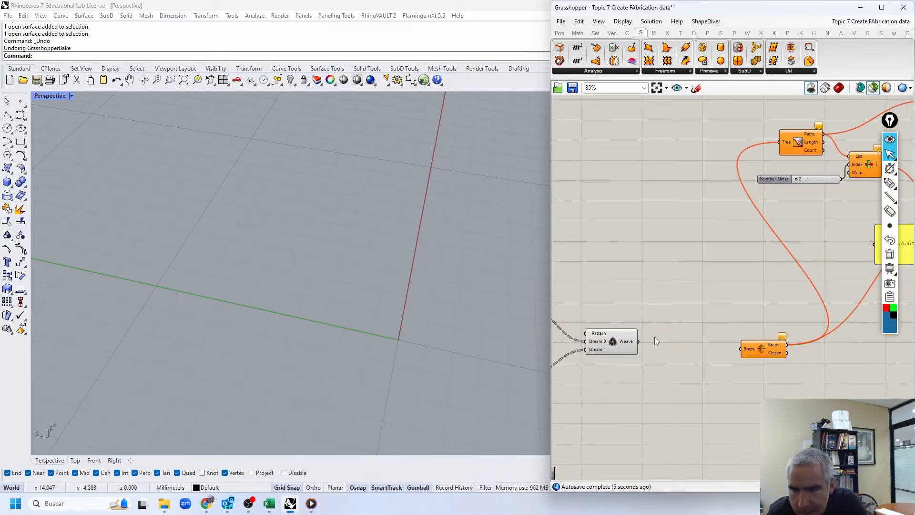
left_click_drag(639, 341, 688, 345)
- Turn on shaded preview and examine the geometry coming out of the Tree Branch and Brep Join components
right_click_drag(709, 338, 587, 354)
left_click(857, 241)
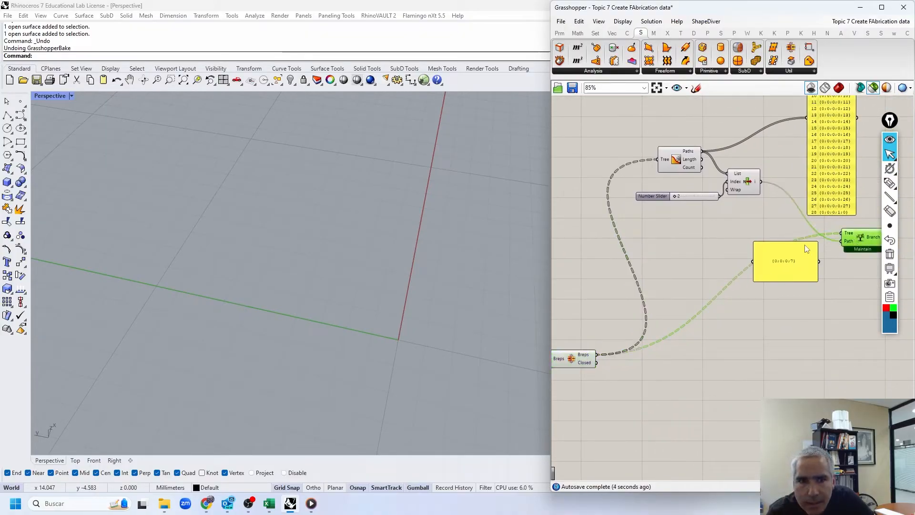
scroll(731, 270, "down", 2)
scroll(337, 257, "down", 6)
right_click_drag(413, 221, 710, 244)
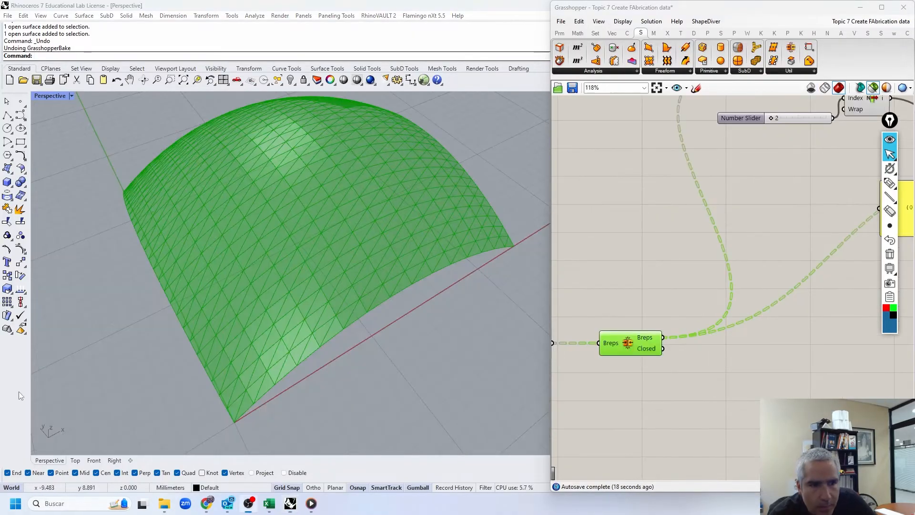
right_click_drag(668, 313, 712, 284)
left_click_drag(675, 315, 665, 325)
right_click_drag(626, 320, 702, 328)
left_click(640, 326)
- Examine the Tree Branch geometry up close in the Perspective viewport
left_click_drag(740, 332, 741, 322)
scroll(743, 298, "down", 3)
right_click_drag(747, 282, 653, 288)
right_click_drag(810, 204, 705, 215)
left_click(802, 229)
right_click_drag(271, 329, 320, 330)
scroll(403, 273, "up", 4)
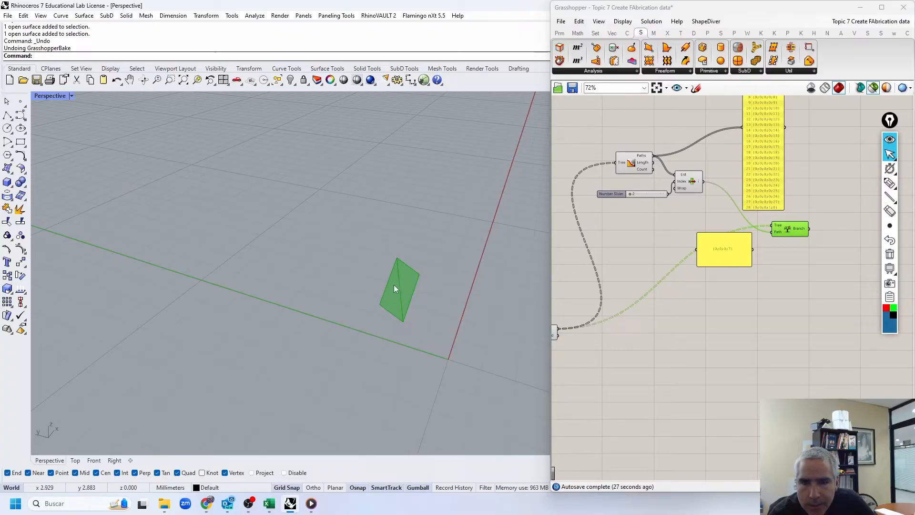
- Move Brep Join away from Weave and insert a Shift Paths component between them, wiring Weave through it
right_click_drag(567, 308, 717, 292)
left_click(695, 319)
left_click_drag(695, 320, 740, 322)
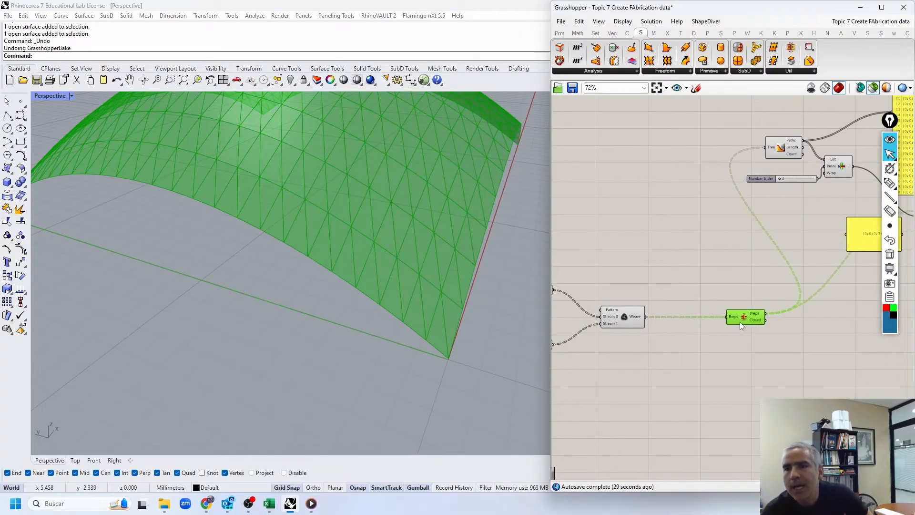
left_click(674, 270)
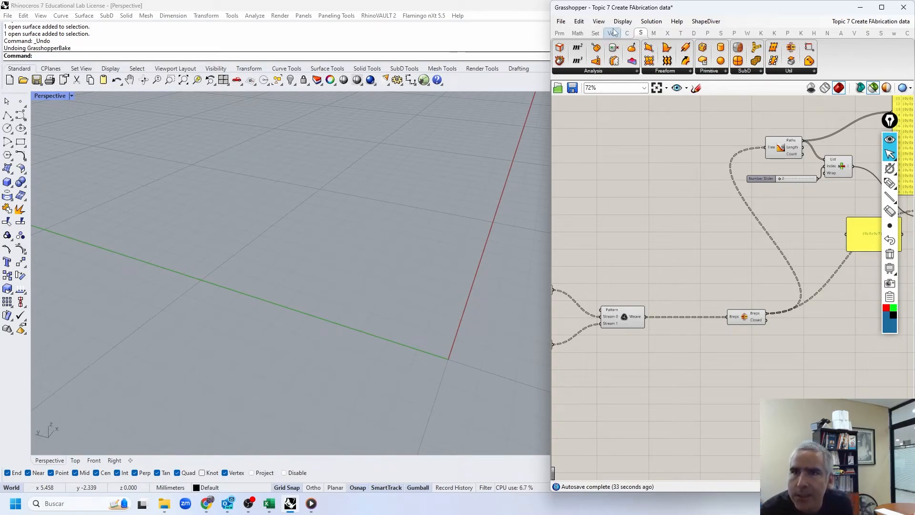
left_click(595, 33)
left_click(775, 72)
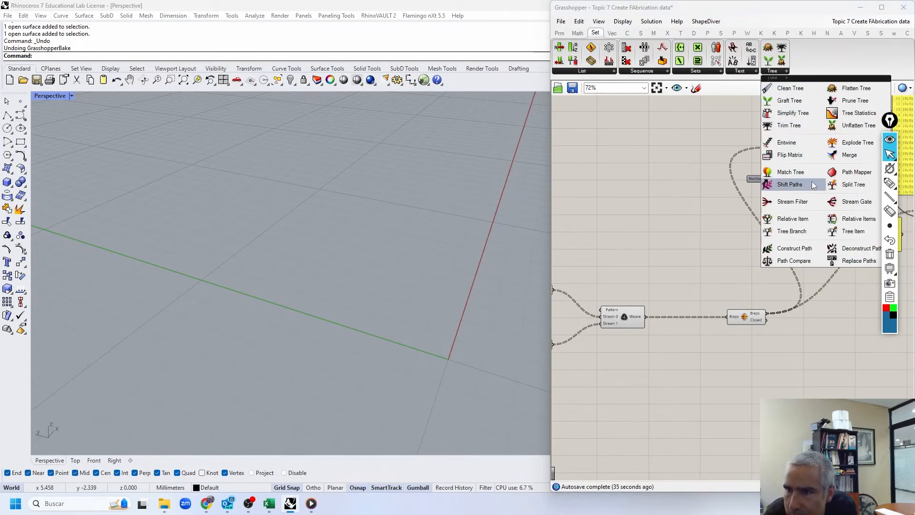
left_click(766, 184)
left_click(687, 297)
left_click_drag(646, 317, 668, 293)
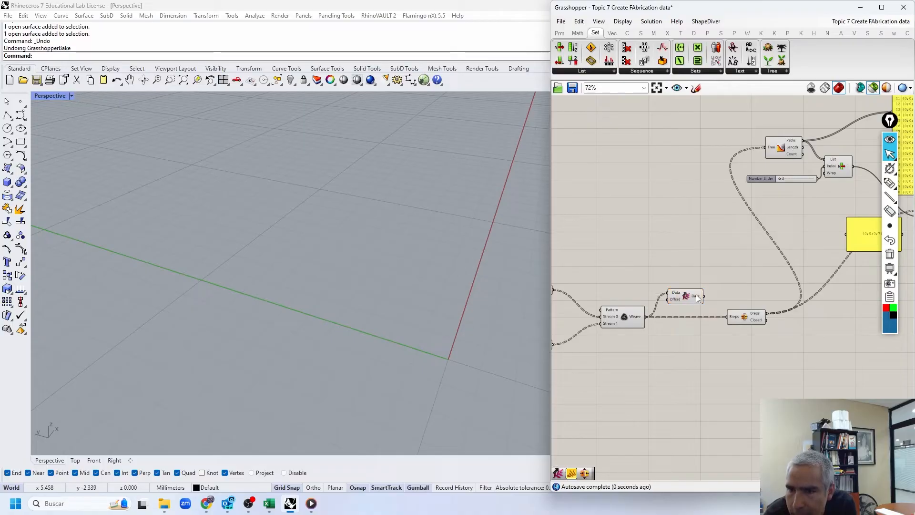
left_click_drag(720, 307, 700, 320)
- Bake the Tree Branch strip onto Layer 01 and select the baked polysurface in the Perspective viewport
right_click_drag(737, 307, 634, 316)
left_click(836, 225)
scroll(414, 259, "down", 3)
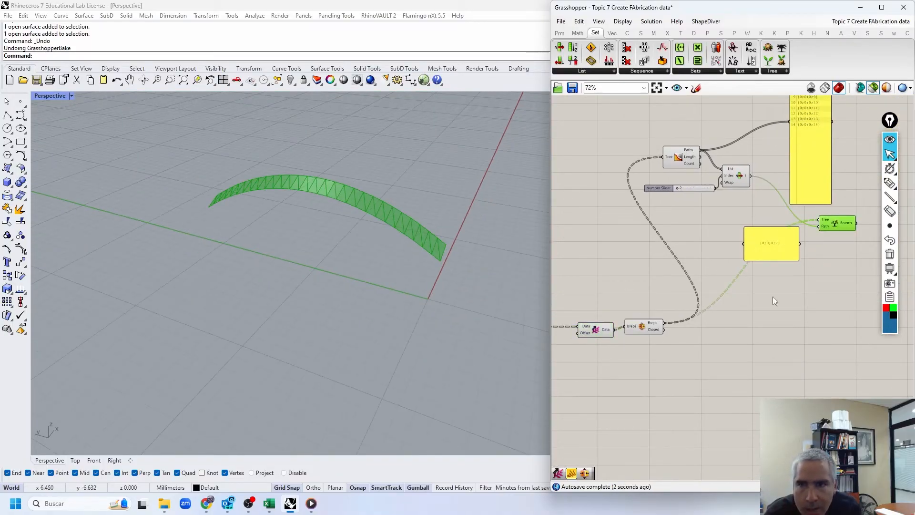
right_click(835, 225)
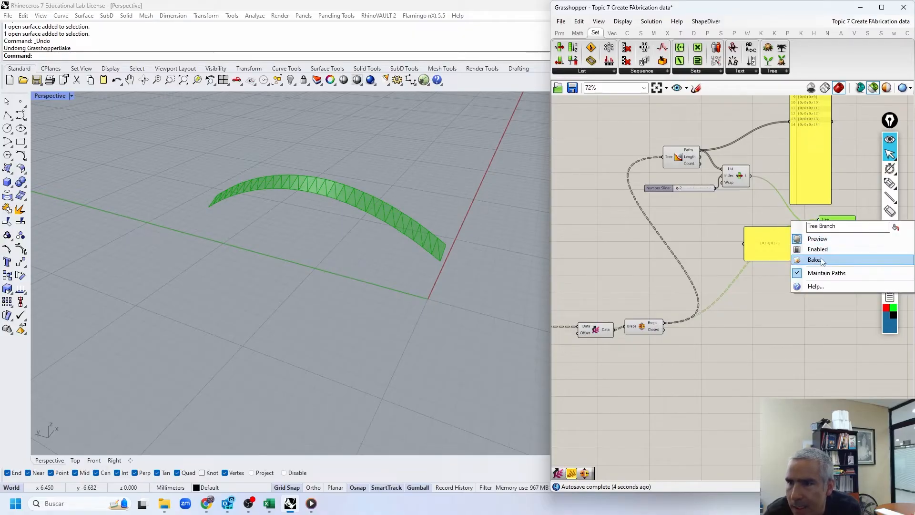
left_click(821, 259)
left_click(813, 202)
left_click(813, 195)
left_click(828, 348)
left_click(383, 216)
right_click_drag(345, 170, 410, 395)
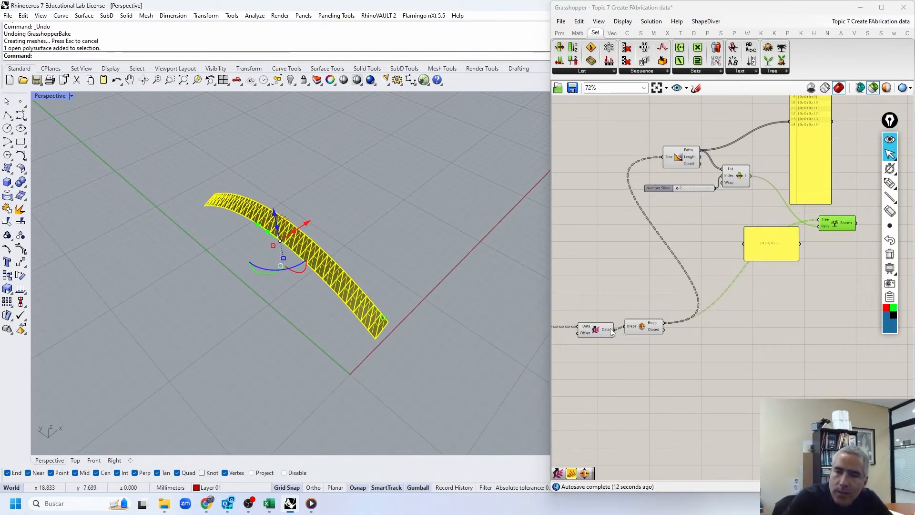
- Compare the previews of the Shift Paths, Brep Join and Tree Branch components
scroll(613, 332, "up", 2)
right_click_drag(629, 335, 677, 326)
left_click(658, 325)
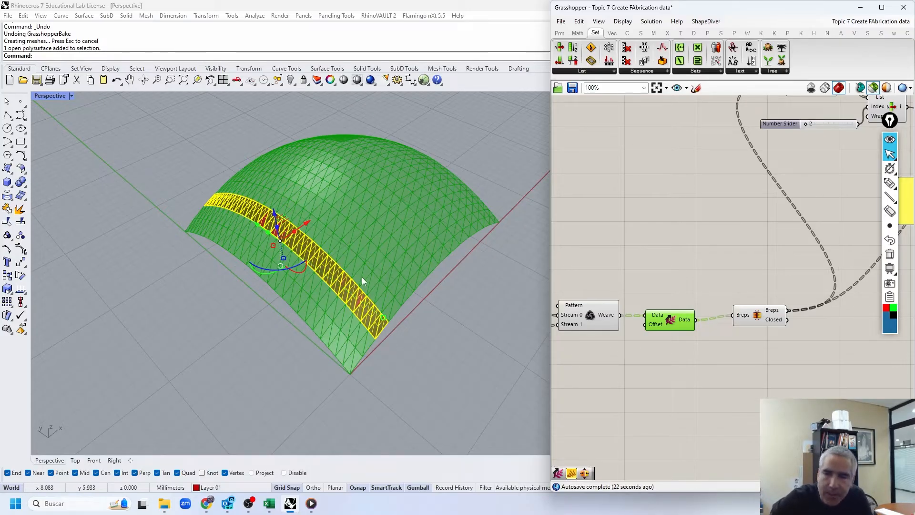
left_click(757, 315)
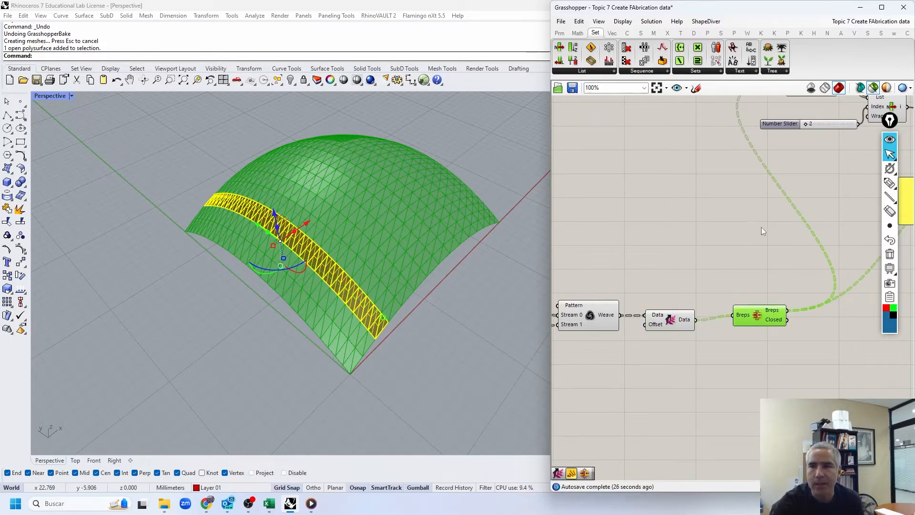
scroll(763, 222, "down", 3)
left_click(811, 220)
- Delete the baked strip from the Perspective viewport
left_click(436, 221)
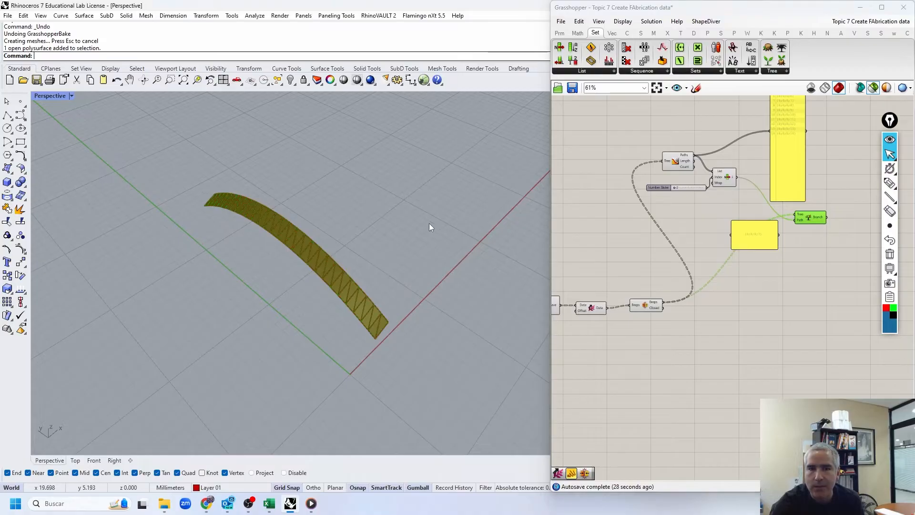
left_click(324, 260)
key("Delete")
- Examine the data tree of the Brep Join component's Breps output and its preview
scroll(656, 303, "up", 3)
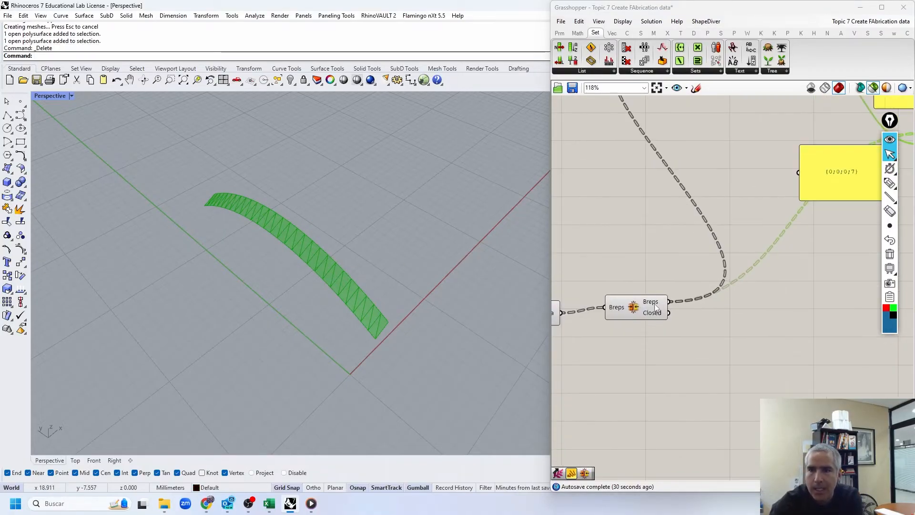
mouse_move(656, 308)
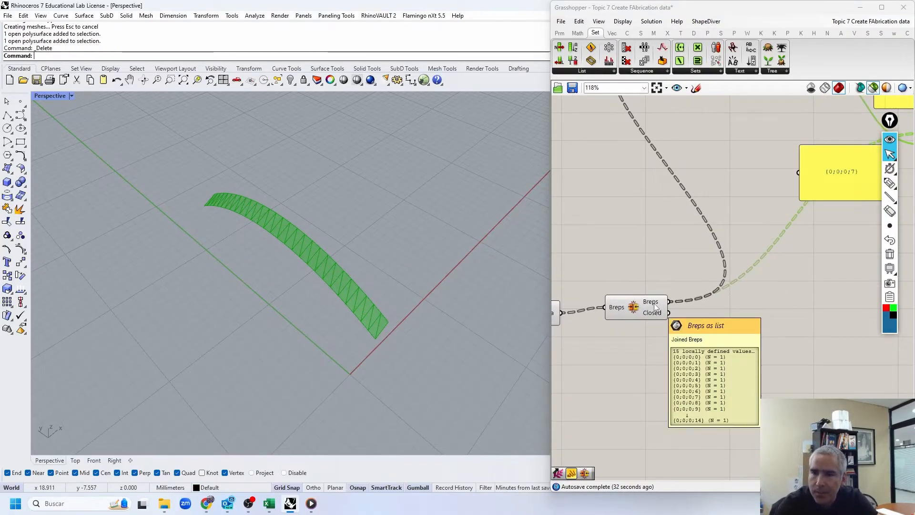
left_click(655, 308)
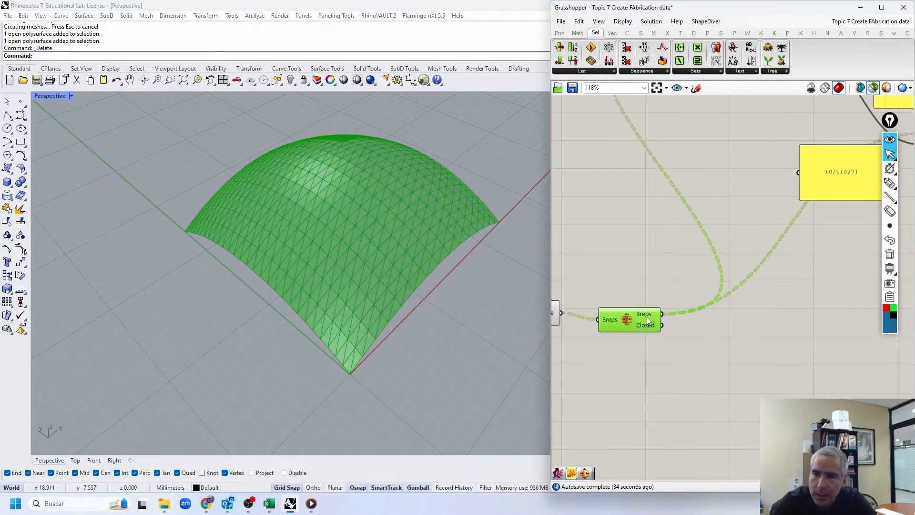
right_click_drag(615, 297, 674, 296)
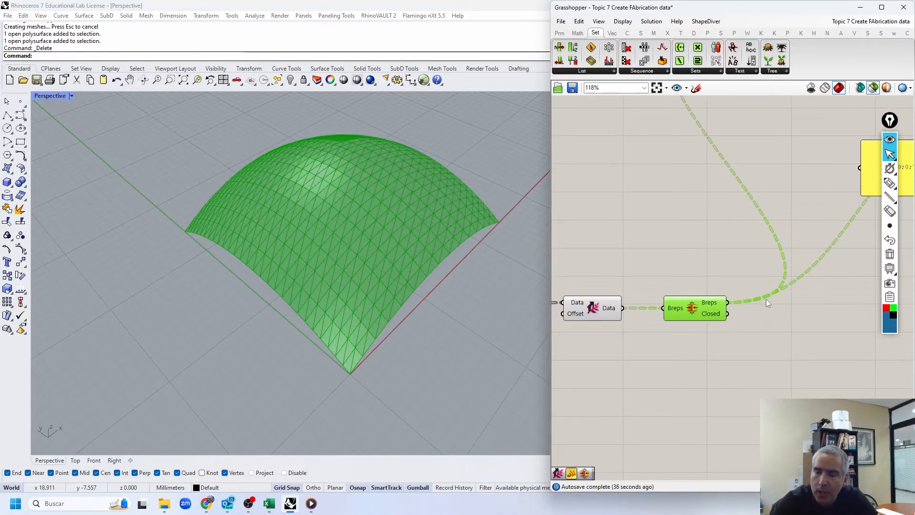
mouse_move(709, 304)
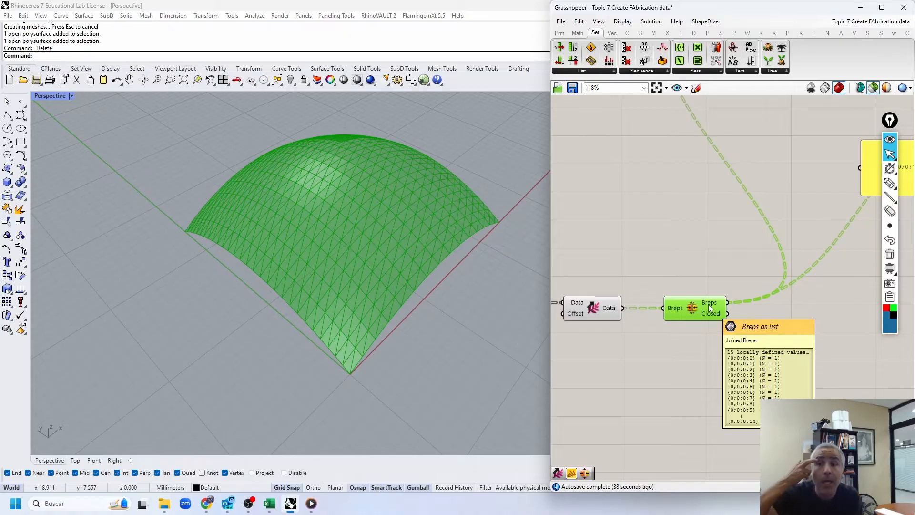
scroll(709, 304, "down", 4)
right_click_drag(860, 213, 754, 222)
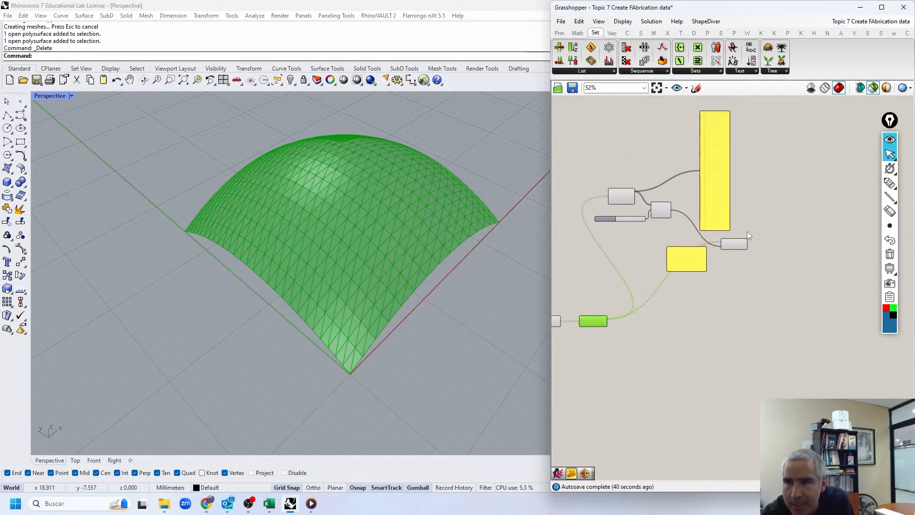
- Flatten Brep Join's Breps output and disconnect it from the Tree Statistics and Tree Branch components
scroll(599, 317, "up", 4)
right_click(604, 318)
left_click(630, 369)
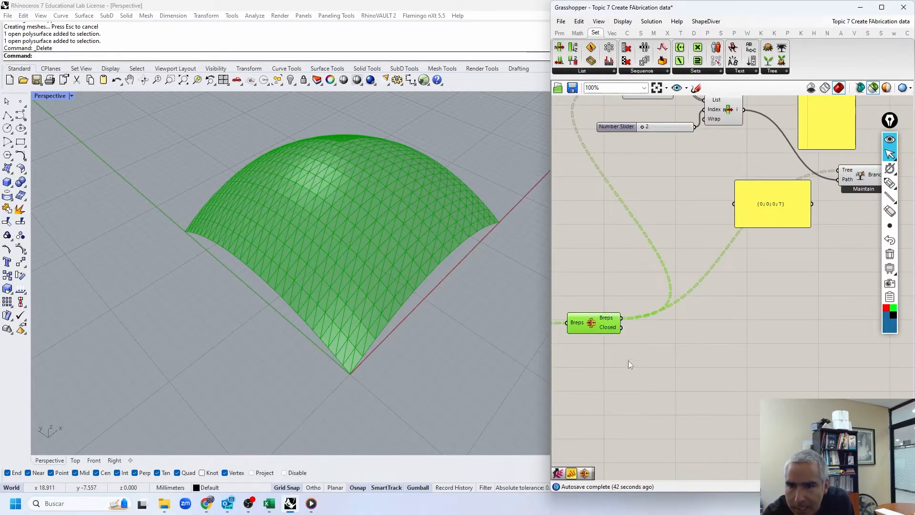
right_click(610, 316)
mouse_move(643, 345)
left_click(702, 343)
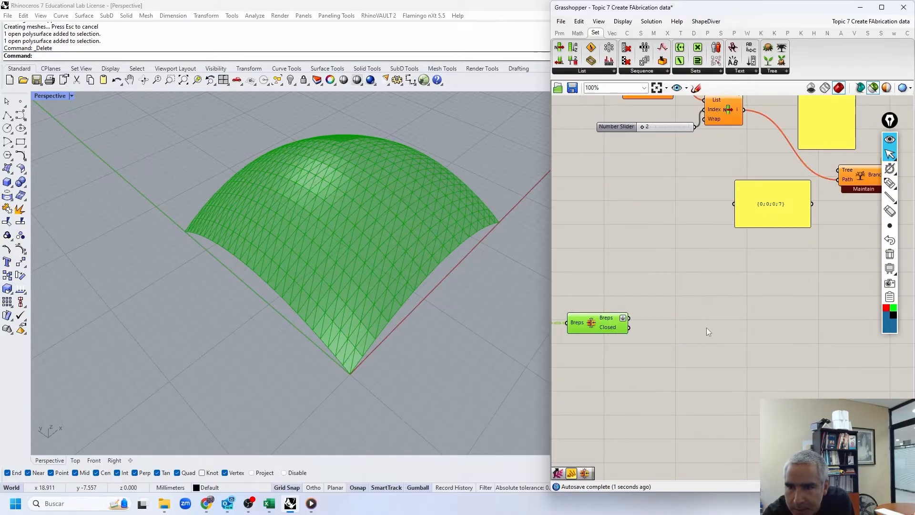
right_click_drag(722, 293, 711, 305)
- Bake the Brep Join component's geometry with the default attributes
mouse_move(596, 333)
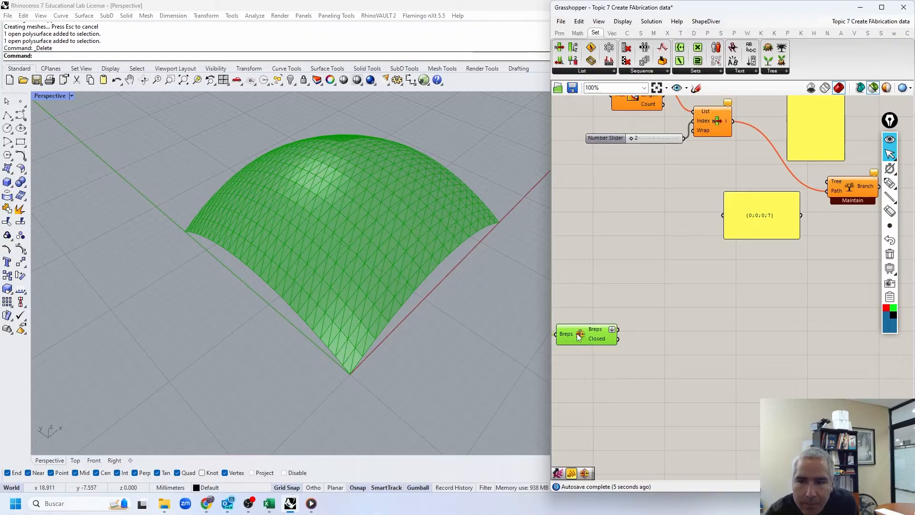
right_click(580, 337)
left_click(602, 375)
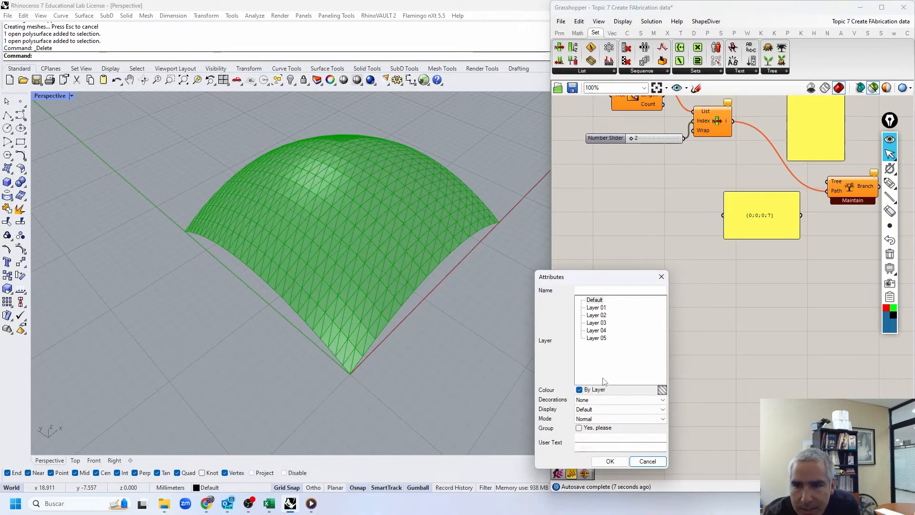
left_click(610, 461)
- Select the baked strips one after another across the dome to check that each is a separate polysurface
left_click(368, 333)
left_click(380, 314)
left_click(392, 294)
left_click(404, 276)
left_click(399, 250)
left_click(404, 236)
left_click(407, 215)
left_click(408, 195)
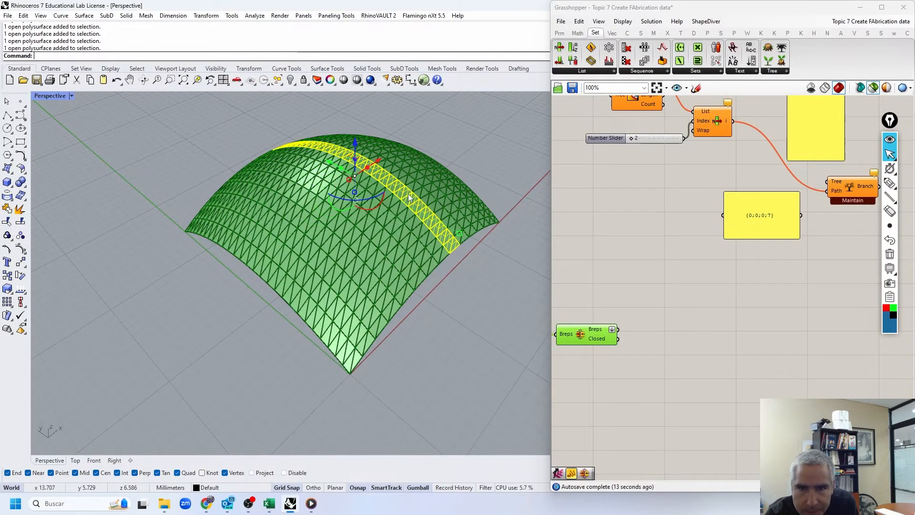
right_click_drag(412, 185, 327, 200)
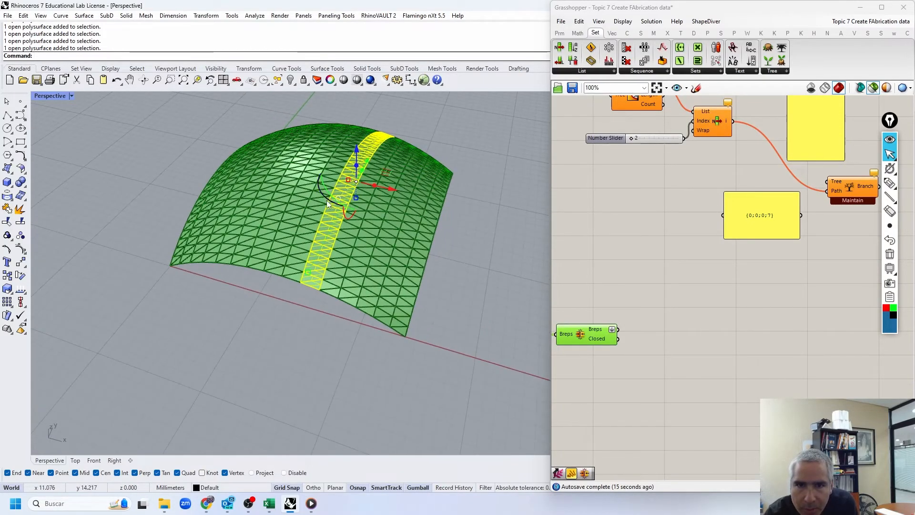
left_click(343, 263)
left_click(352, 288)
left_click(375, 306)
left_click(387, 304)
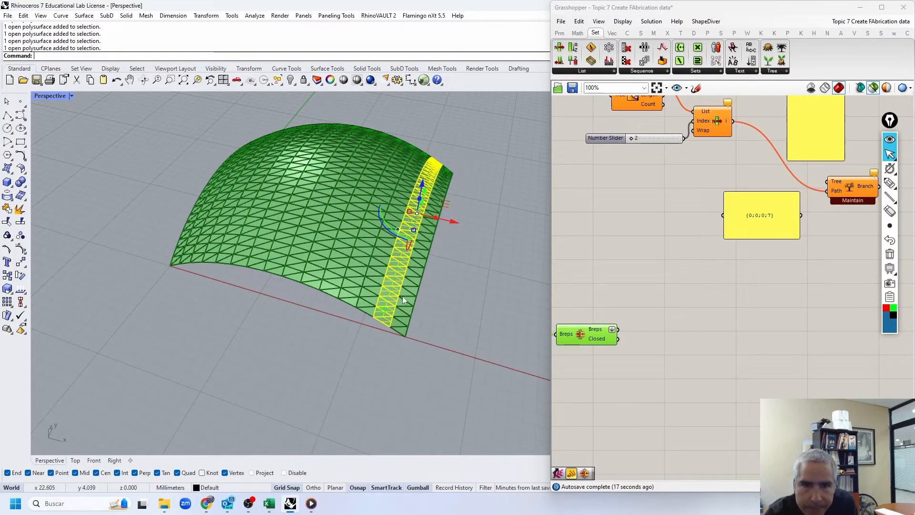
- Unroll the dome's outermost edge strip using UnrollSrf with Explode=No and Labels=Yes
left_click(410, 295)
right_click_drag(410, 296, 342, 294)
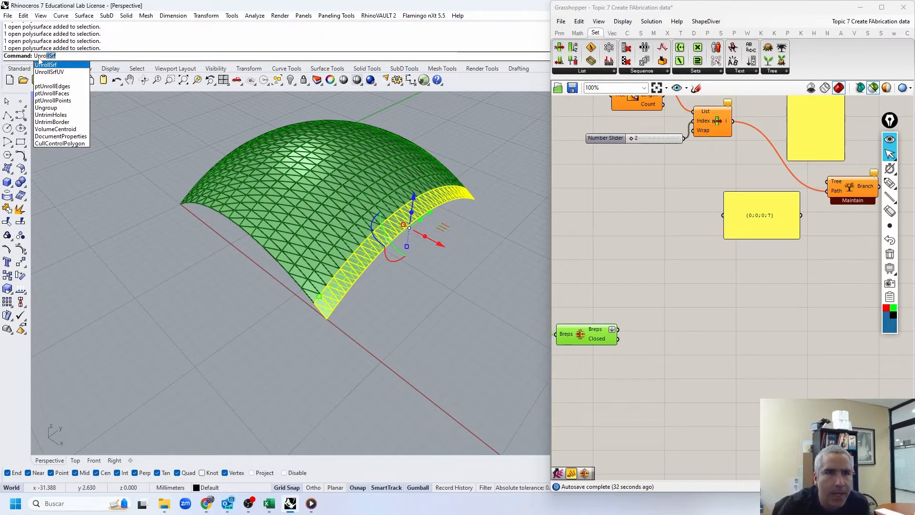
left_click(55, 66)
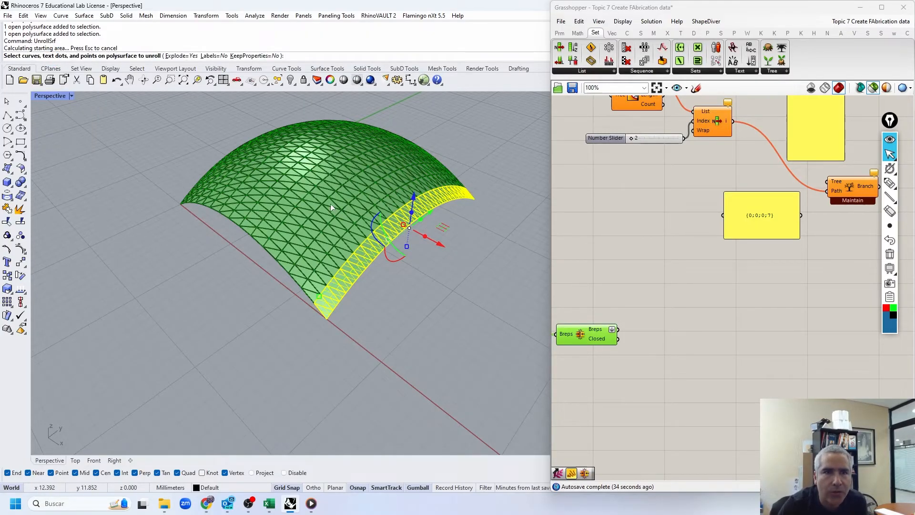
left_click(183, 55)
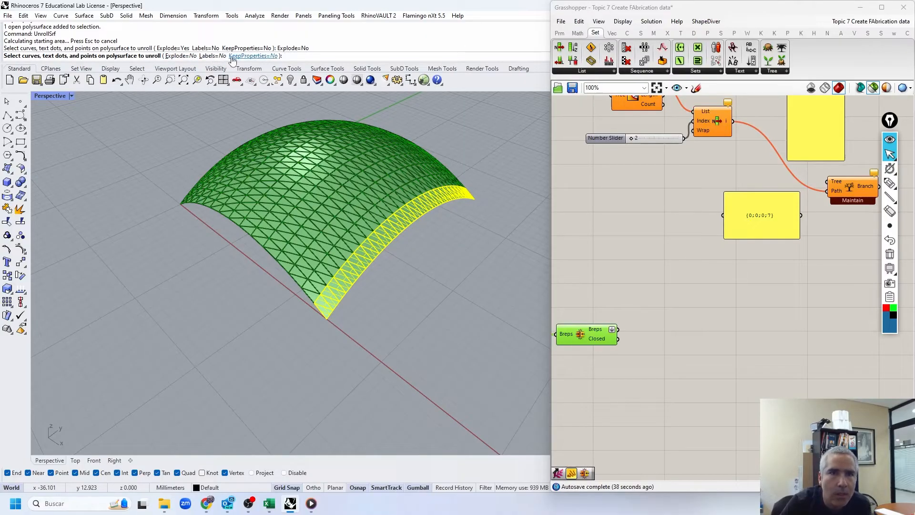
left_click(209, 56)
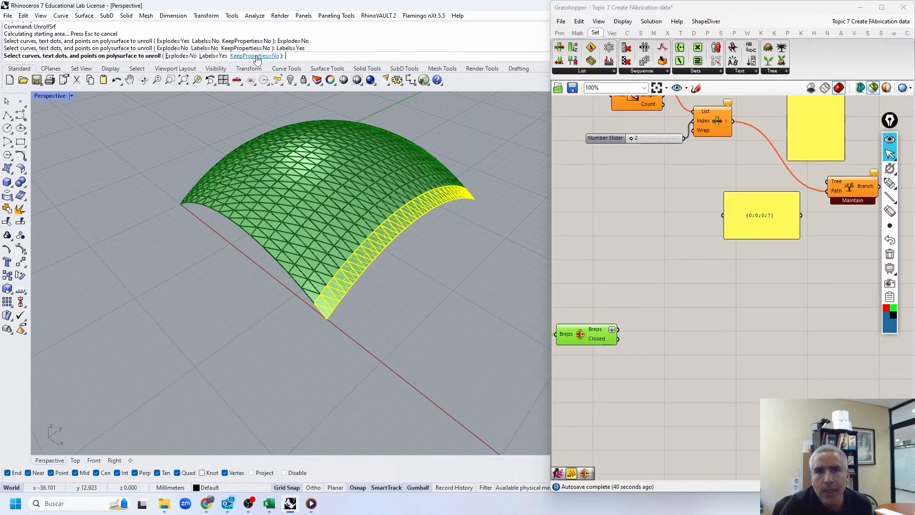
right_click_drag(201, 201, 260, 226)
key("Return")
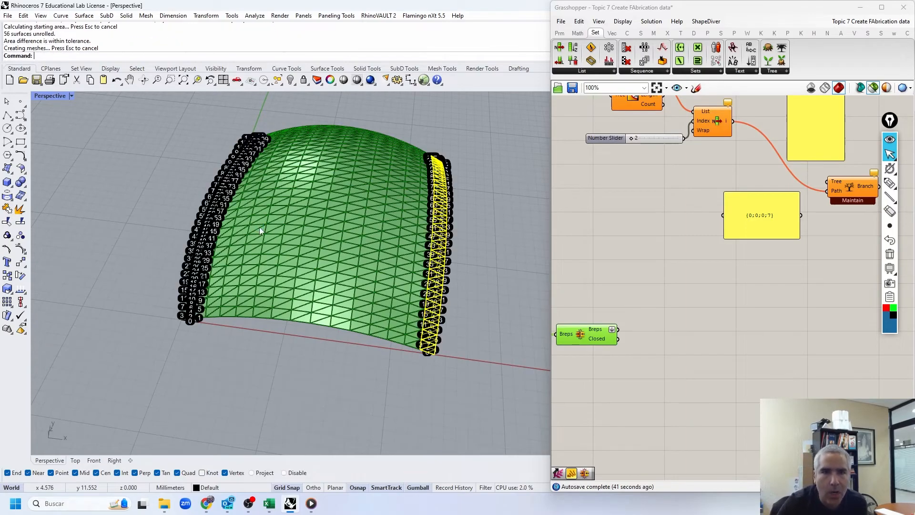
right_click_drag(281, 290, 360, 257)
scroll(273, 256, "up", 7)
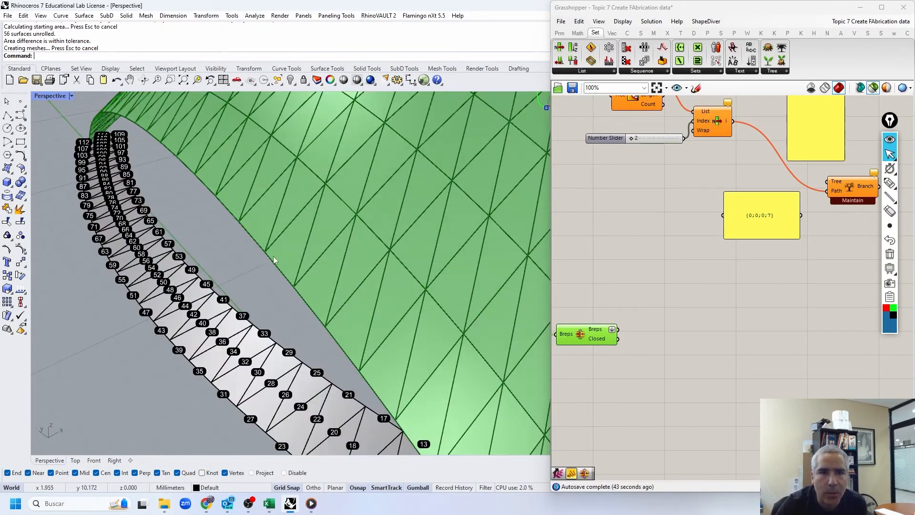
- Move the unrolled labelled strip farther away from the dome and look closely at its numbered labels
left_click(244, 280)
scroll(229, 286, "down", 7)
left_click_drag(226, 282, 89, 347)
left_click(111, 316)
scroll(103, 347, "up", 9)
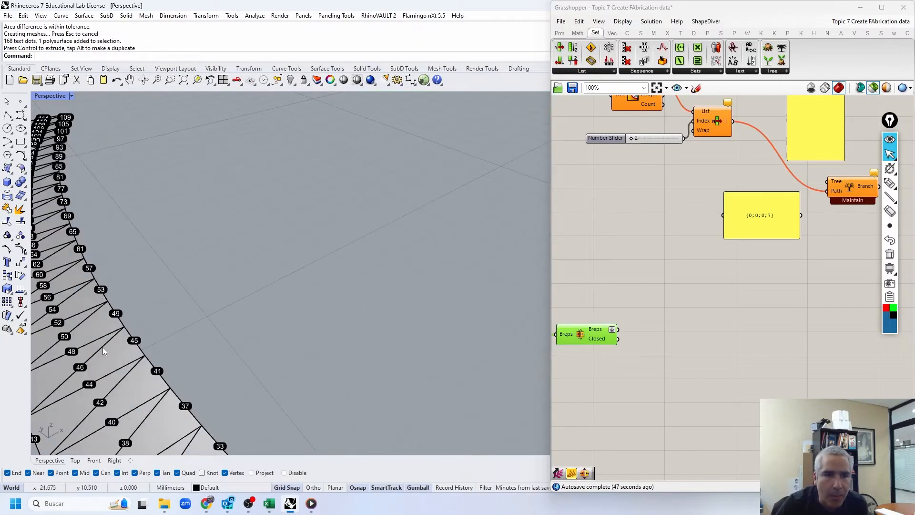
scroll(227, 379, "down", 8)
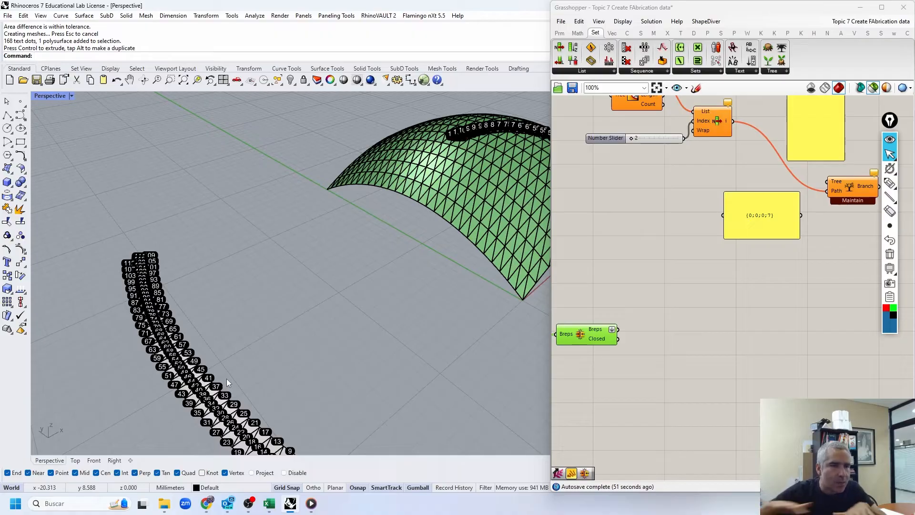
- Unroll a second strip near the dome's opposite edge using UnrollSrf with Explode=No and without labels
right_click_drag(341, 389, 202, 316)
scroll(157, 276, "up", 5)
scroll(158, 276, "up", 8)
scroll(178, 297, "down", 13)
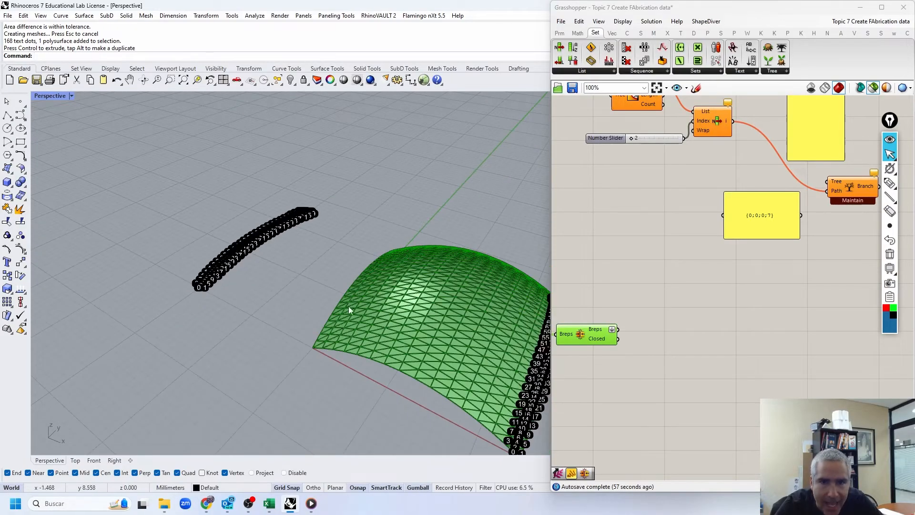
scroll(343, 301, "up", 5)
left_click(329, 296)
right_click(329, 295)
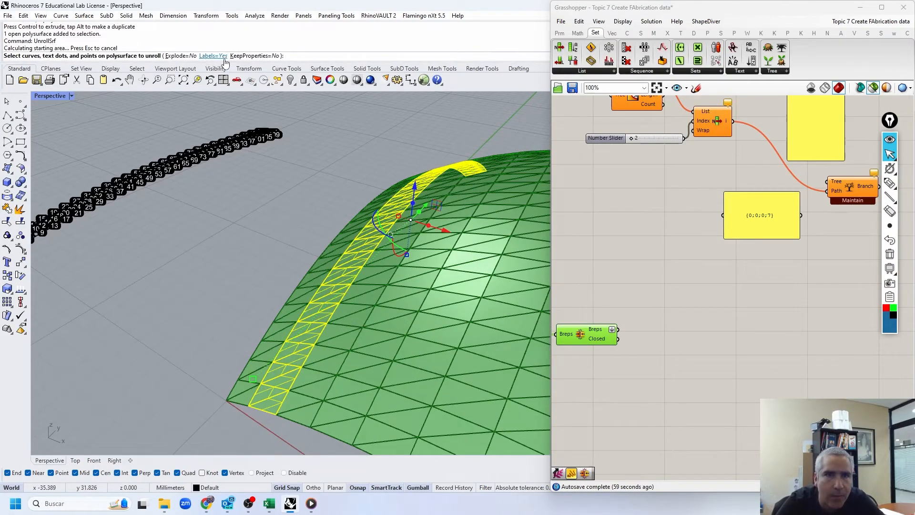
key("Return")
- Move the unlabelled unrolled strip into the open space between the dome and the labelled strip
right_click_drag(310, 334, 434, 213)
left_click(425, 180)
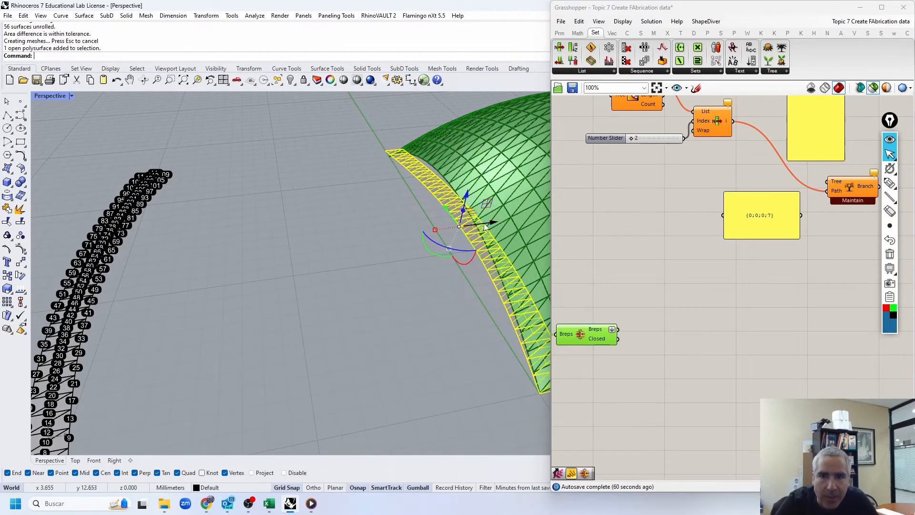
left_click_drag(485, 227, 302, 245)
left_click(354, 121)
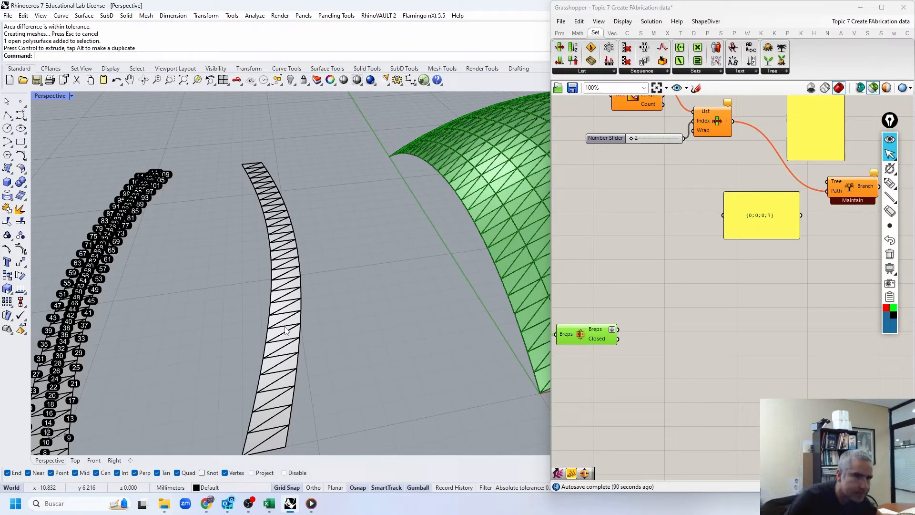
- Return to the Brep Join component in Grasshopper and bring up the Params components that include OpenNest
left_click(652, 268)
scroll(655, 271, "down", 4)
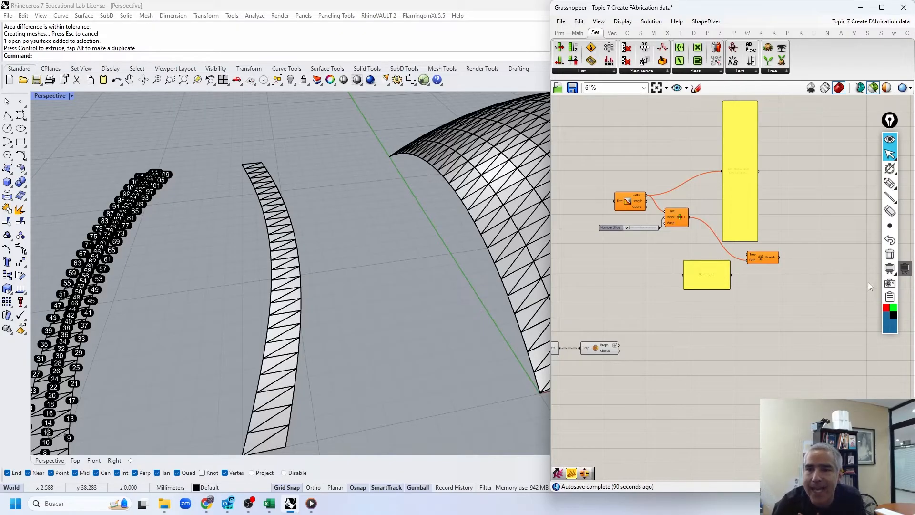
left_click_drag(780, 316, 597, 153)
left_click(645, 280)
right_click_drag(578, 303, 708, 273)
scroll(731, 314, "up", 4)
left_click(732, 317)
left_click(769, 153)
left_click(560, 33)
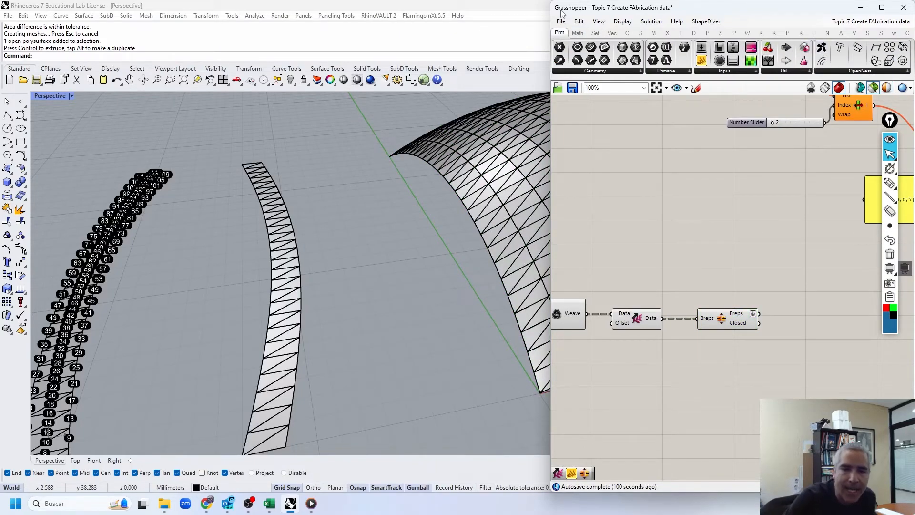
- Switch to Chrome and examine the OpenNest downloads on Food4Rhino for the Rhino 6 Windows and OpenNest 2.0.0.0 versions
left_click(206, 504)
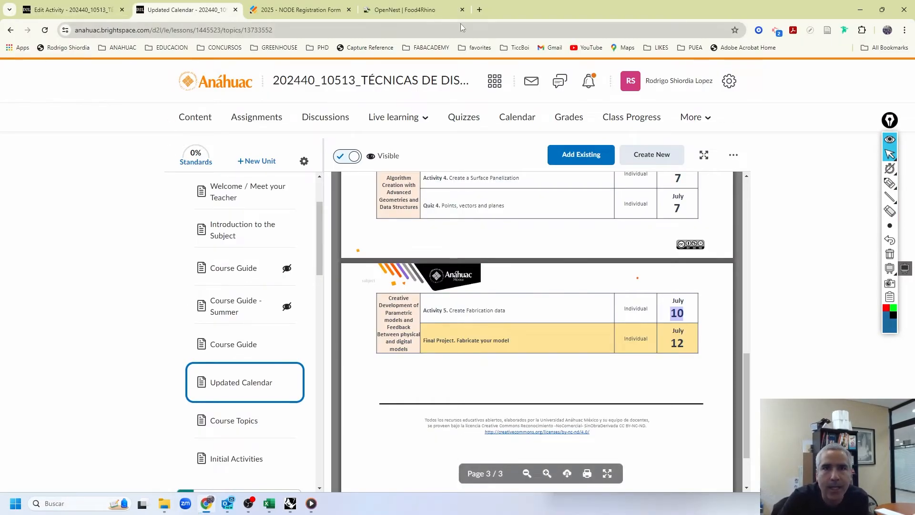
left_click(405, 9)
scroll(524, 190, "up", 4)
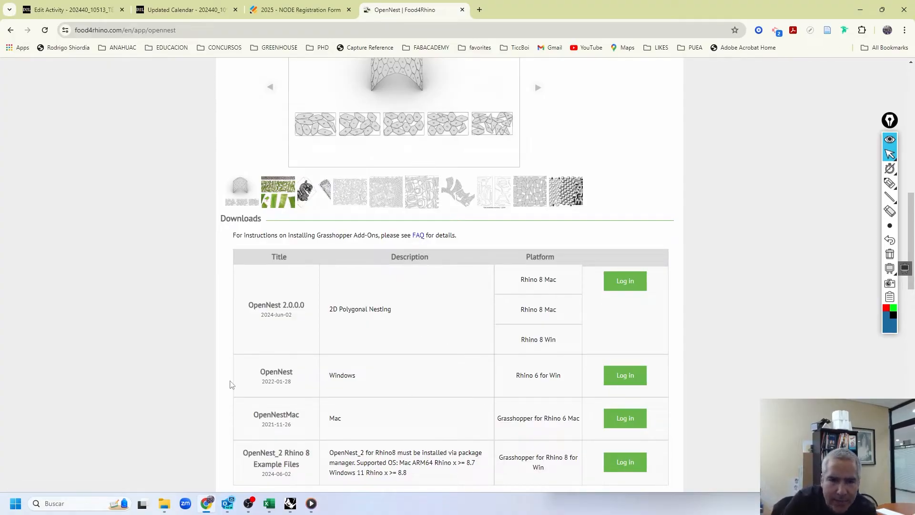
left_click_drag(261, 373, 573, 386)
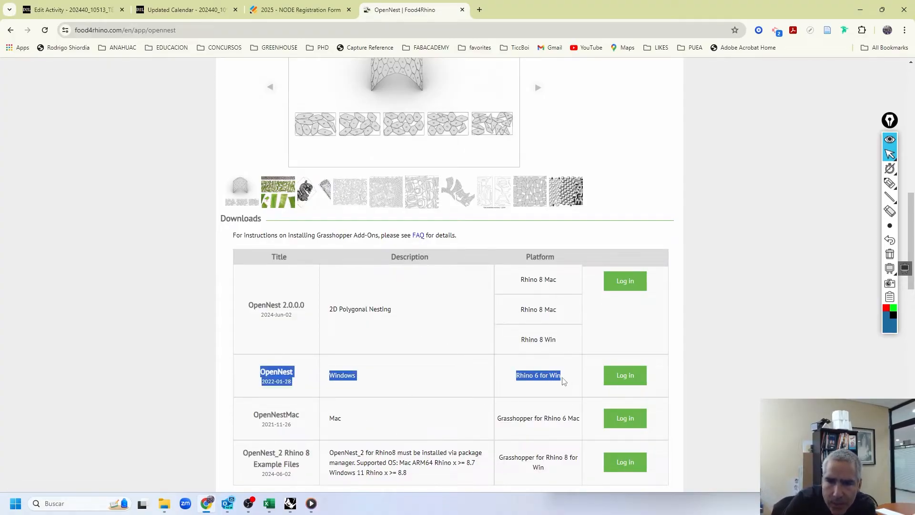
left_click(554, 377)
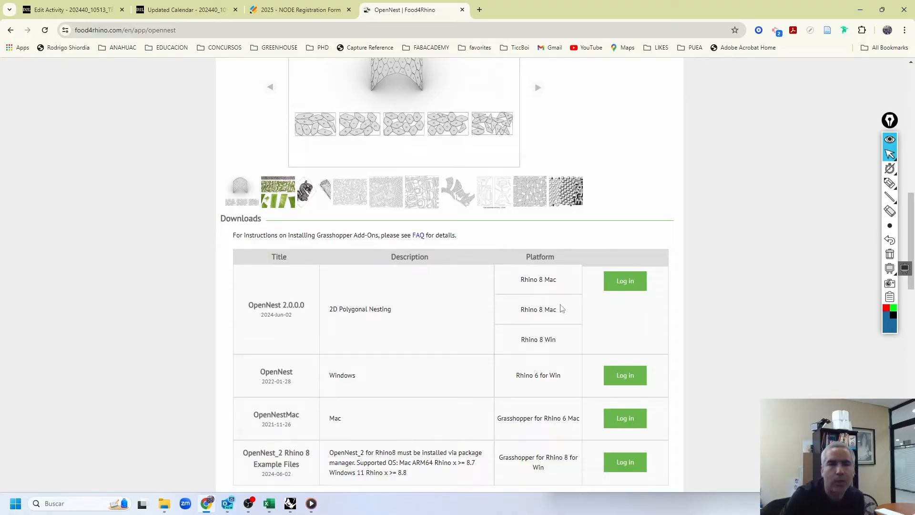
left_click_drag(307, 320, 245, 308)
left_click_drag(329, 309, 394, 316)
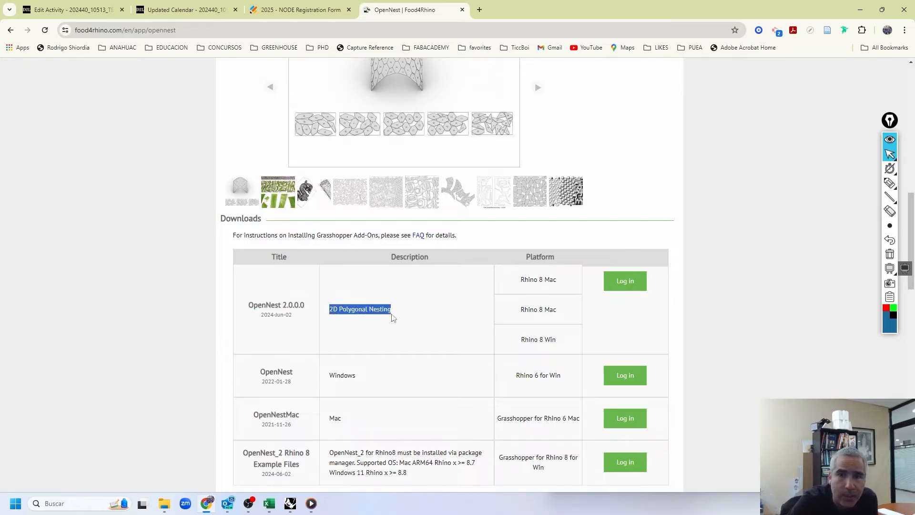
left_click(395, 317)
- Read the OpenNest description, view the second gallery image of nested pieces, and return to Grasshopper
scroll(399, 264, "up", 8)
scroll(519, 128, "up", 2)
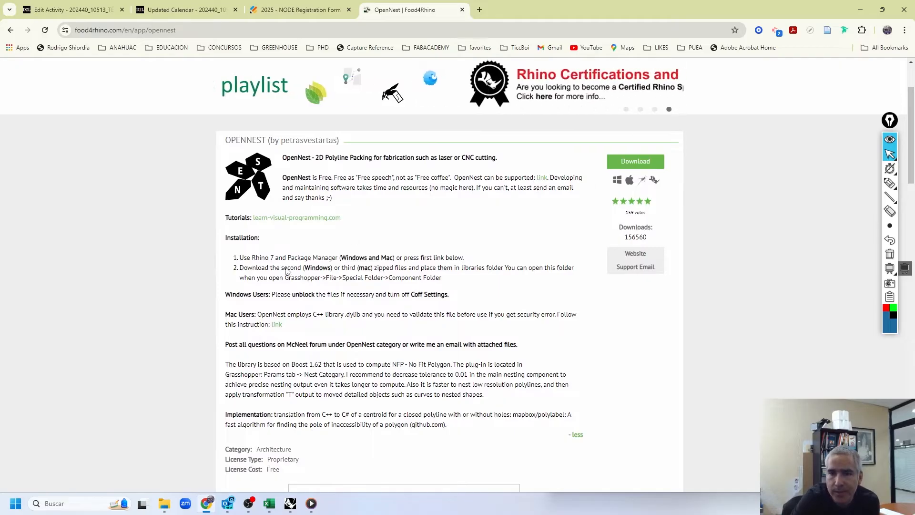
scroll(265, 280, "down", 2)
scroll(265, 279, "down", 2)
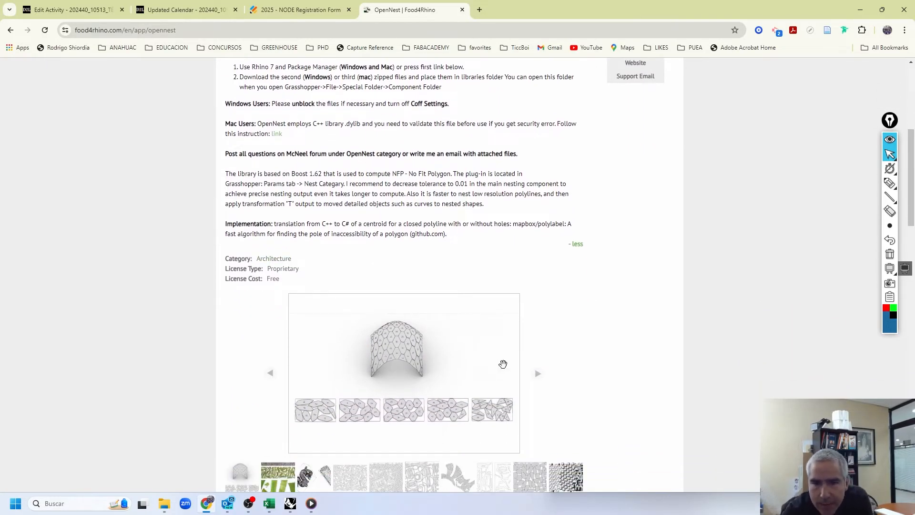
scroll(498, 401, "down", 1)
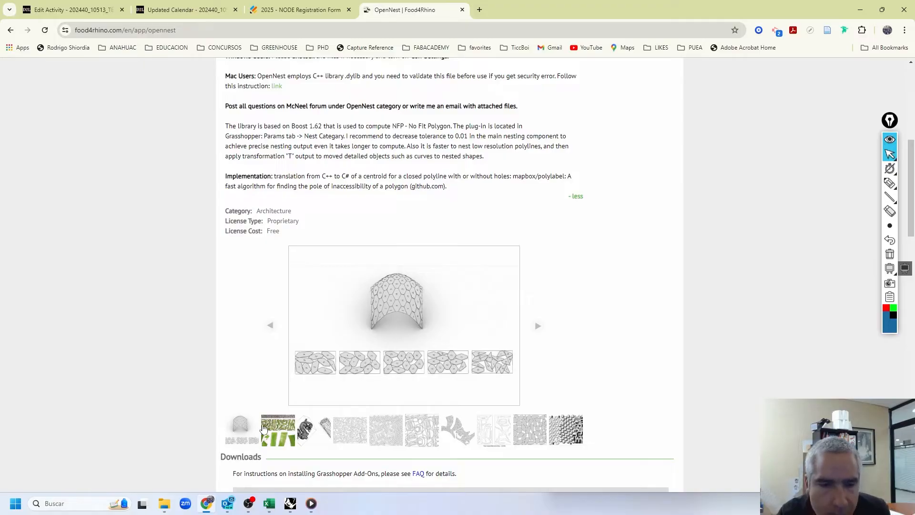
left_click(280, 433)
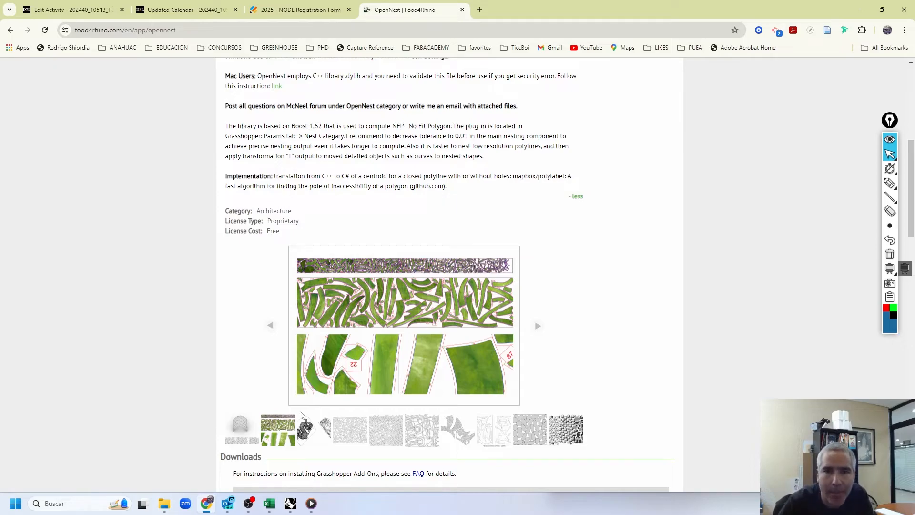
left_click(860, 9)
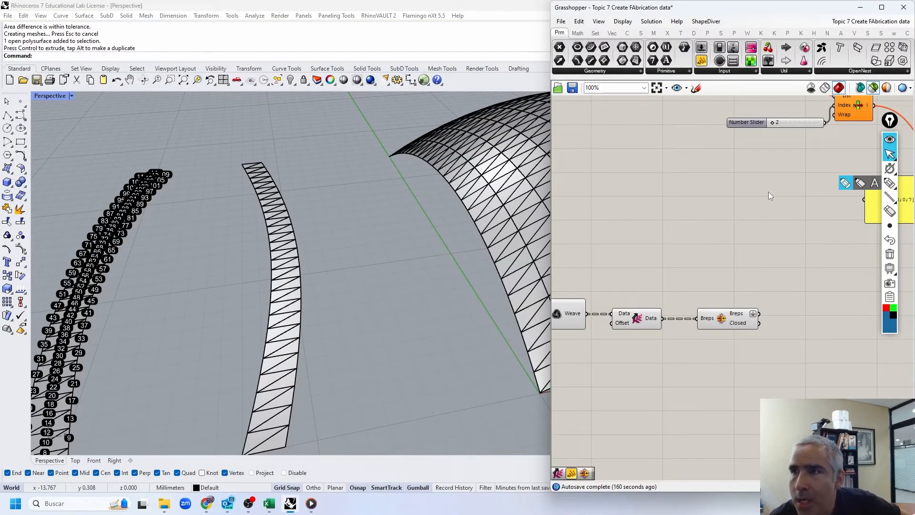
right_click_drag(741, 139, 610, 198)
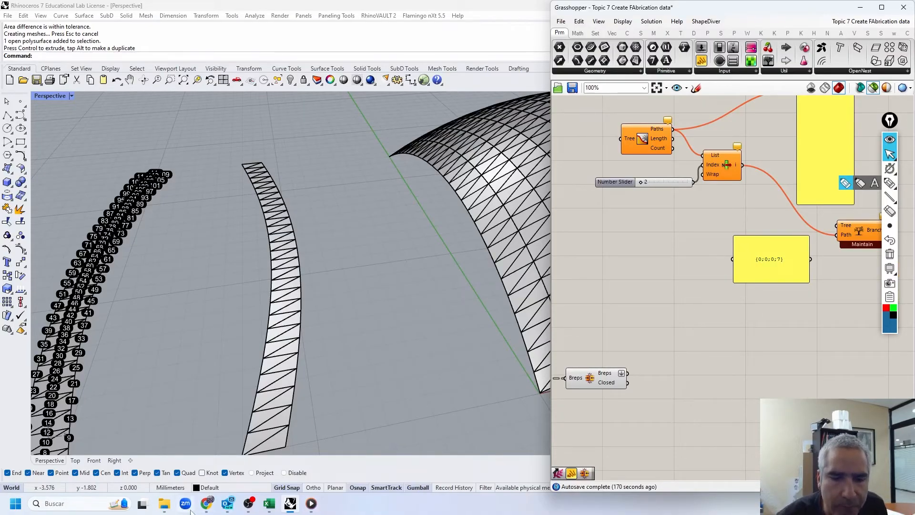
- Switch to Chrome, search Food4Rhino for "open nest" and open the OpenNest page
left_click(207, 503)
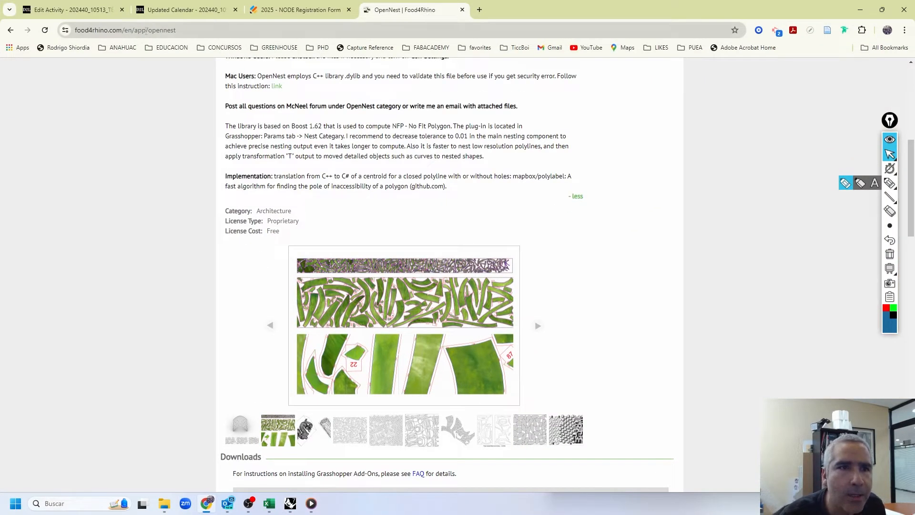
left_click(142, 30)
scroll(319, 115, "up", 7)
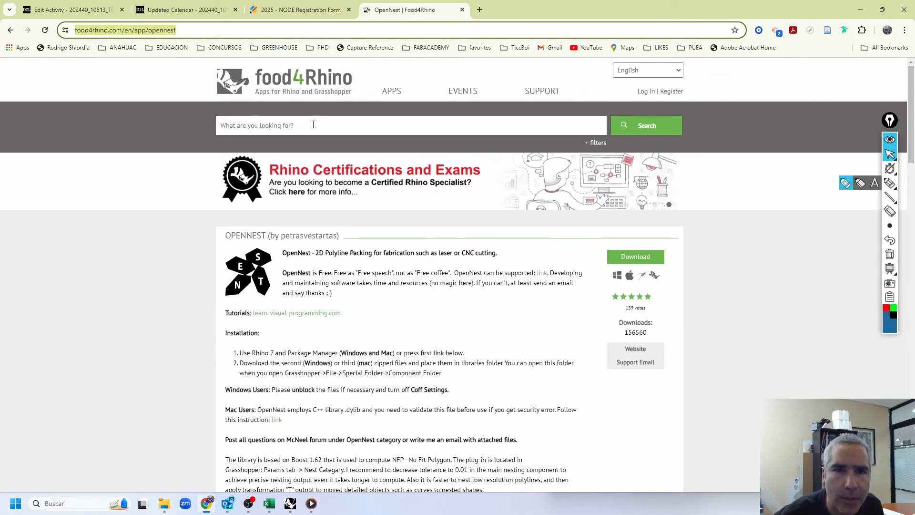
left_click(313, 125)
type("open nest")
key("Return")
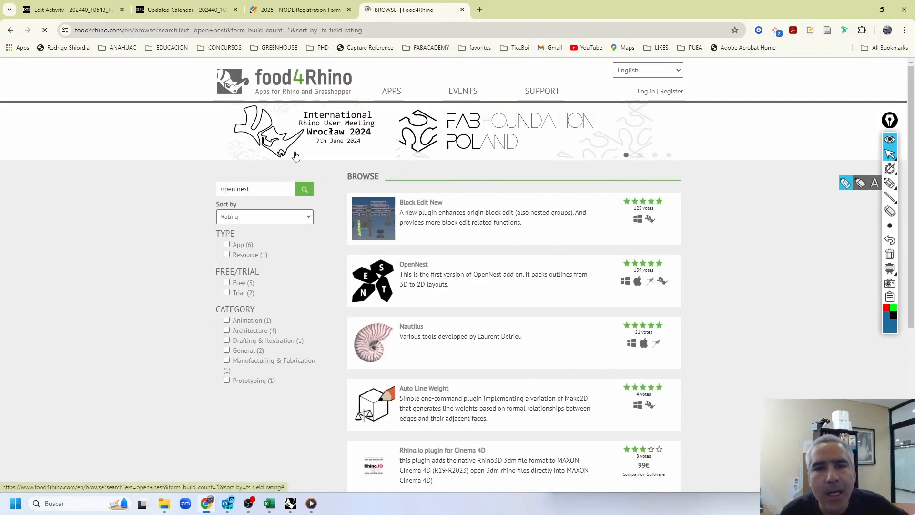
left_click(414, 267)
- Review OpenNest's downloads and its Package Manager installation instructions, and return to Rhino
scroll(473, 271, "down", 3)
scroll(473, 272, "down", 4)
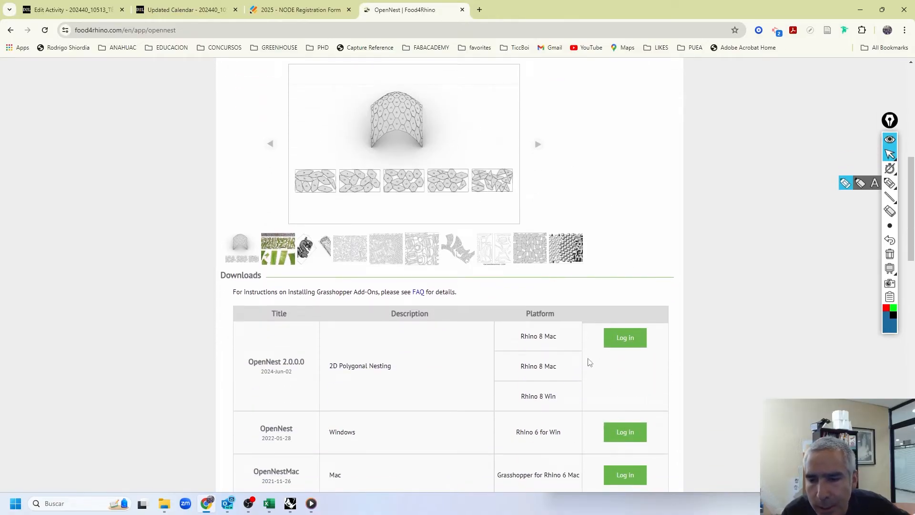
scroll(611, 354, "up", 6)
left_click(575, 302)
left_click_drag(239, 257, 489, 345)
left_click_drag(288, 259, 340, 261)
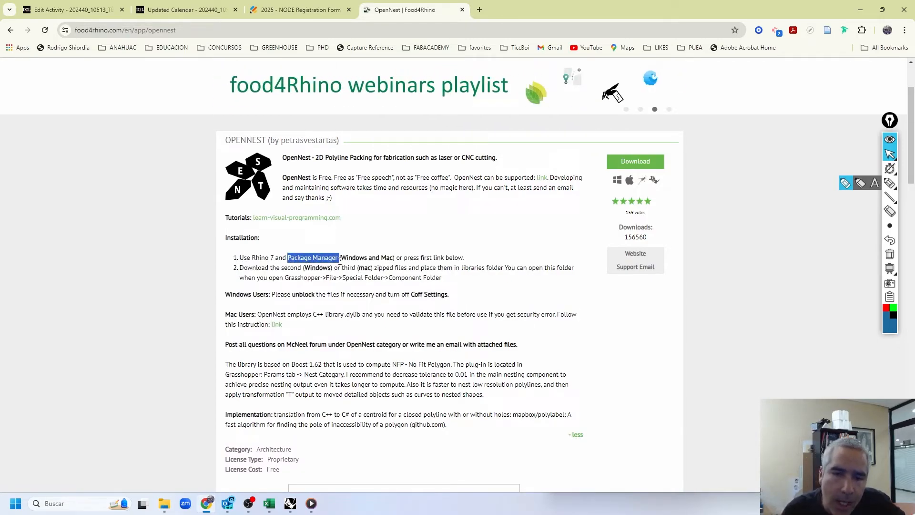
left_click(861, 9)
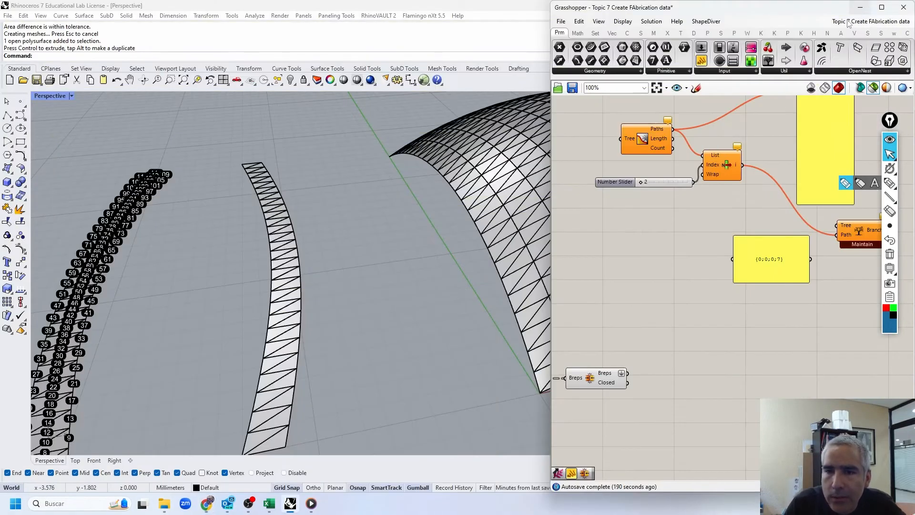
- Delete all baked dome strips, both unrolled strips and their label text dots from the Rhino model
scroll(314, 203, "down", 4)
right_click_drag(368, 198, 291, 195)
scroll(291, 196, "down", 3)
left_click_drag(140, 139, 477, 317)
key("Delete")
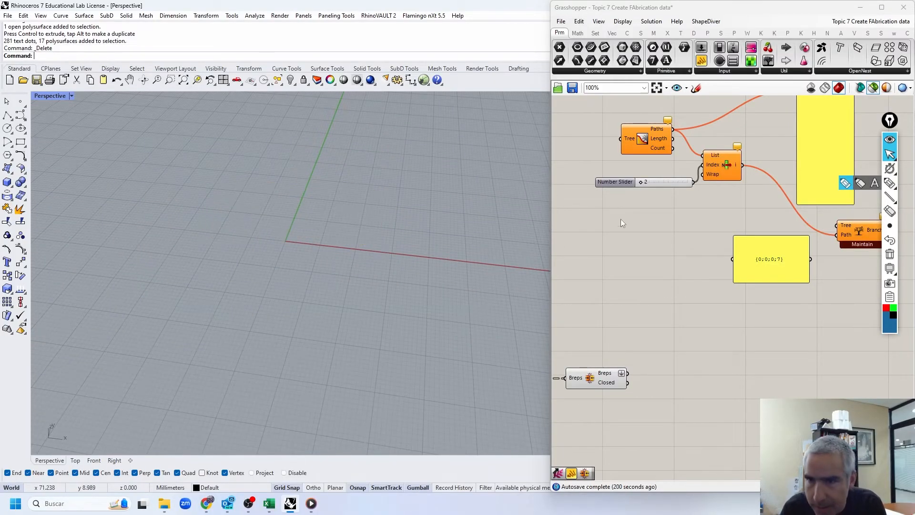
- Check the Brep Join component's preview of the dome strips in the Perspective view
left_click(861, 7)
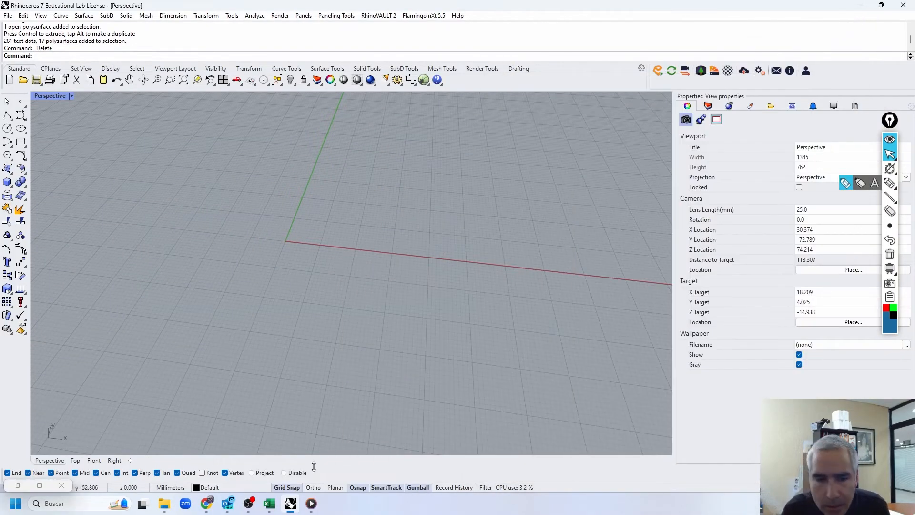
left_click(18, 485)
left_click_drag(590, 379, 592, 379)
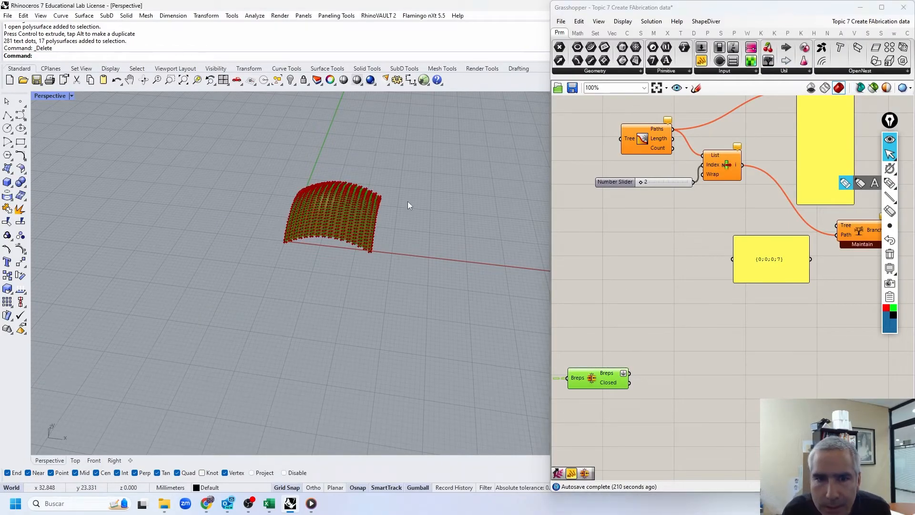
scroll(353, 230, "up", 9)
right_click_drag(269, 249, 348, 267)
left_click(669, 242)
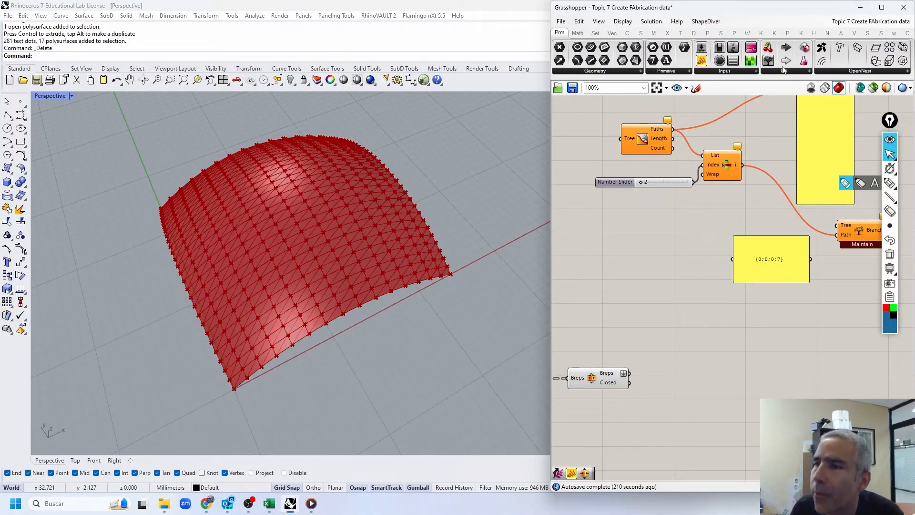
- Add OpenNest's Unroll component to the canvas beside Brep Join and restore the side-by-side window layout
left_click(839, 72)
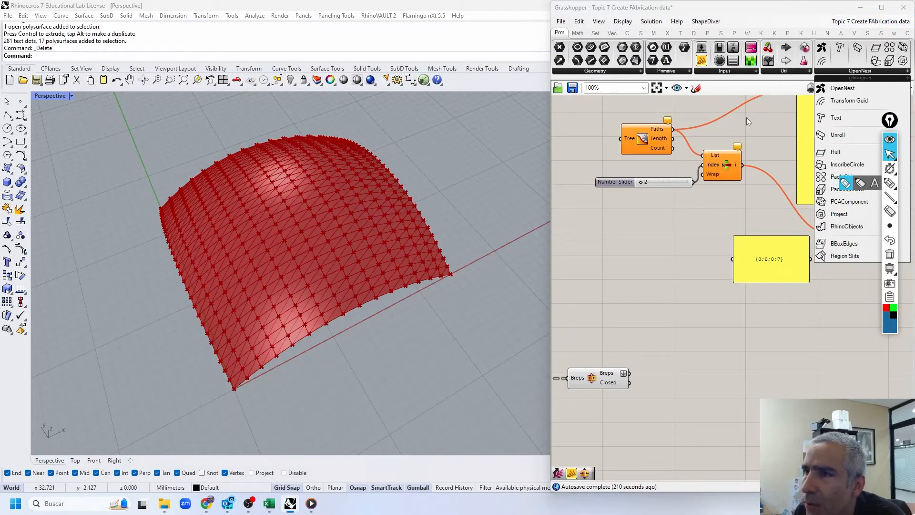
left_click(881, 8)
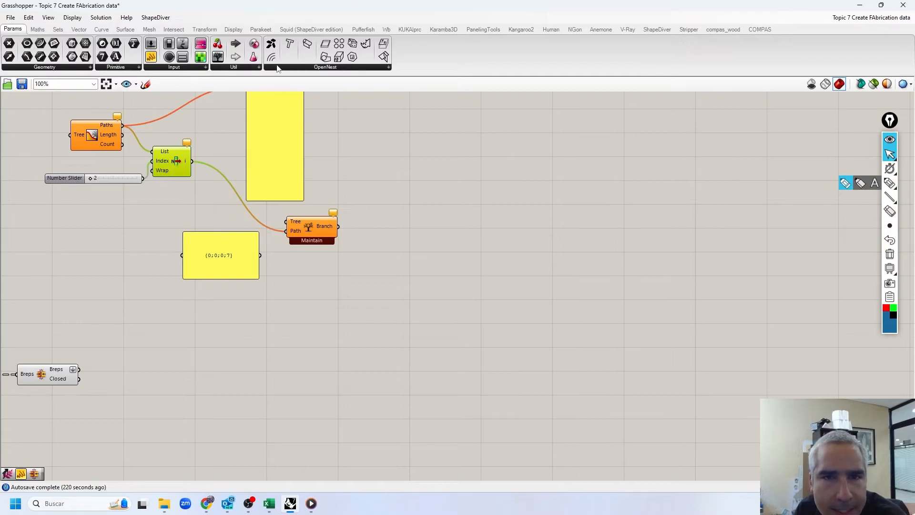
left_click(288, 67)
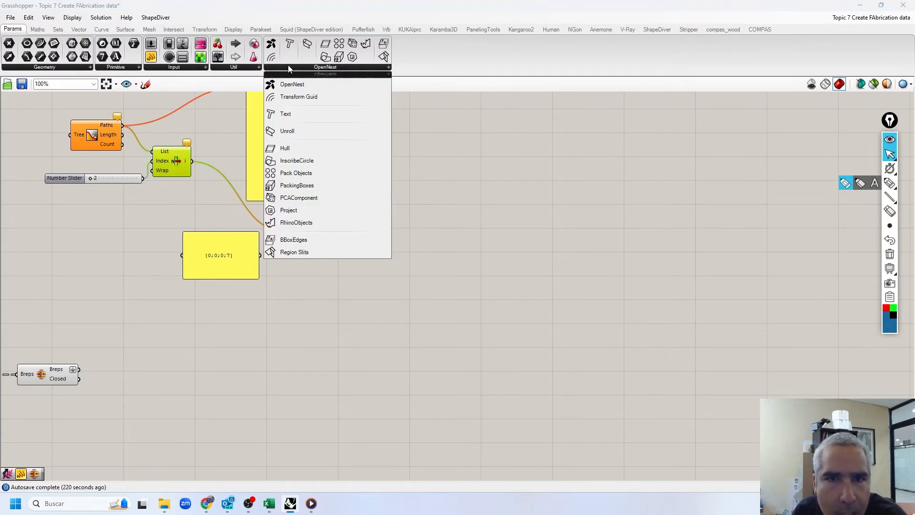
left_click(298, 130)
left_click(194, 360)
left_click_drag(194, 366, 217, 395)
key("super+Down")
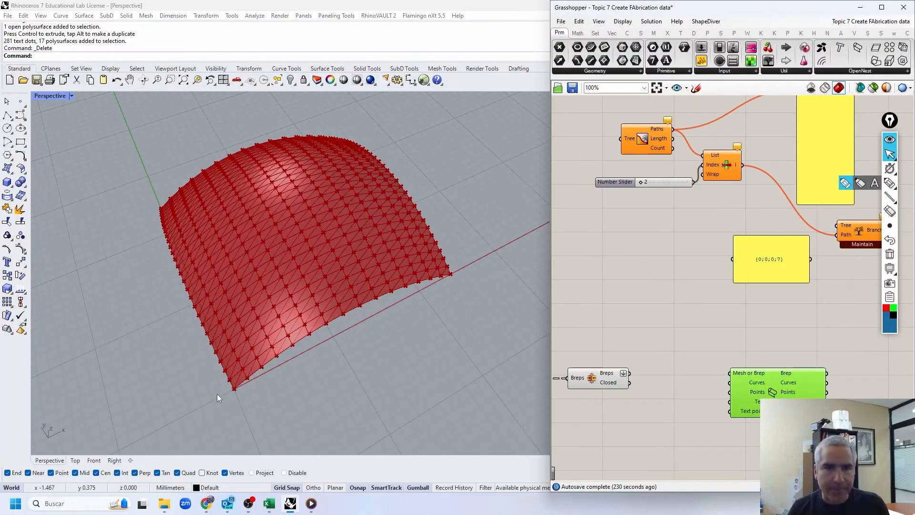
- Connect Brep Join's Breps output to the Unroll component's Mesh or Brep input and inspect the unrolled preview
left_click(708, 330)
right_click_drag(695, 378, 708, 333)
left_click_drag(643, 329, 745, 329)
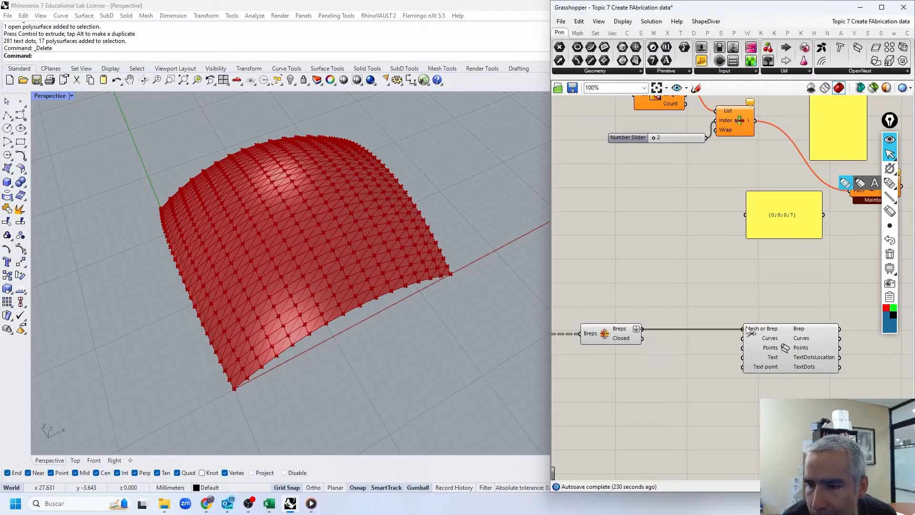
right_click_drag(282, 346, 243, 274)
scroll(215, 226, "up", 6)
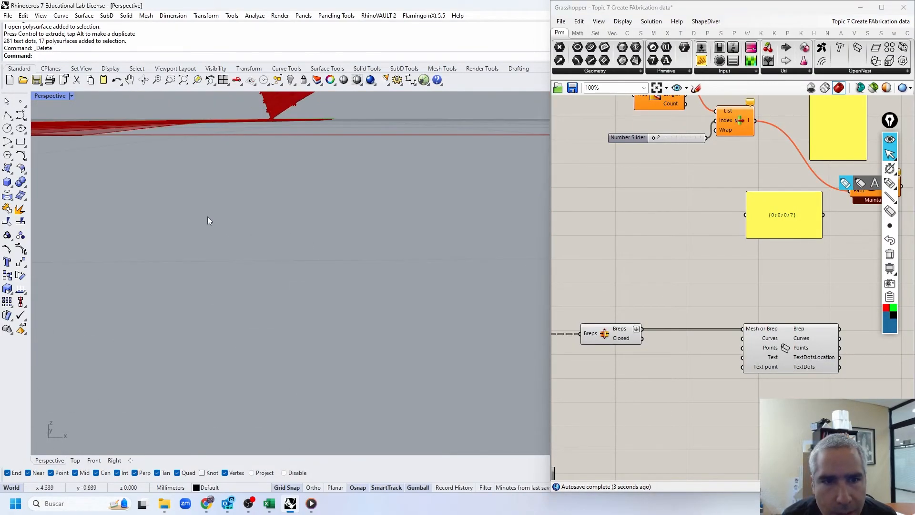
- Place a Brep parameter on the canvas beside the Unroll component
scroll(225, 170, "down", 3)
right_click_drag(225, 170, 219, 179)
right_click_drag(823, 342, 679, 323)
left_click_drag(622, 60, 763, 311)
- Undo the last deletion in Rhino to restore the baked dome strips, unrolled strips and label text dots
left_click(473, 187)
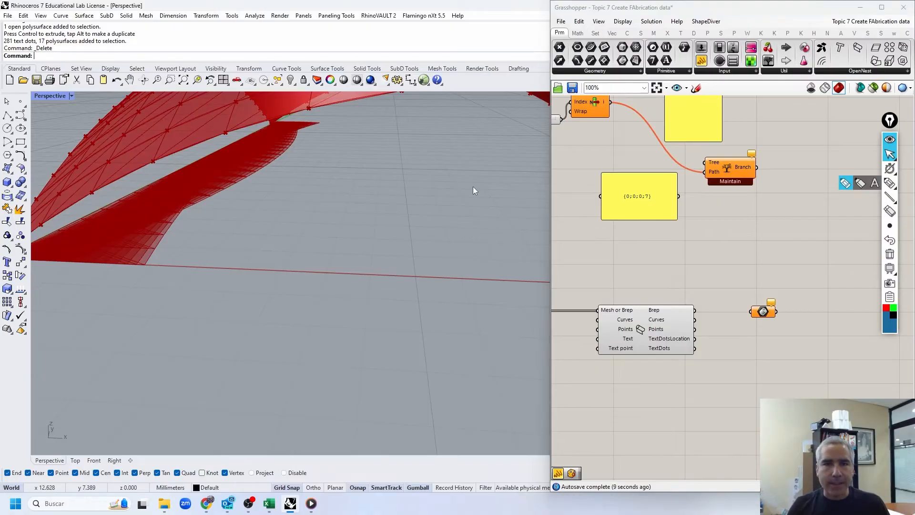
key("ctrl+z")
right_click_drag(339, 197, 365, 225)
scroll(393, 190, "down", 8)
key("Escape")
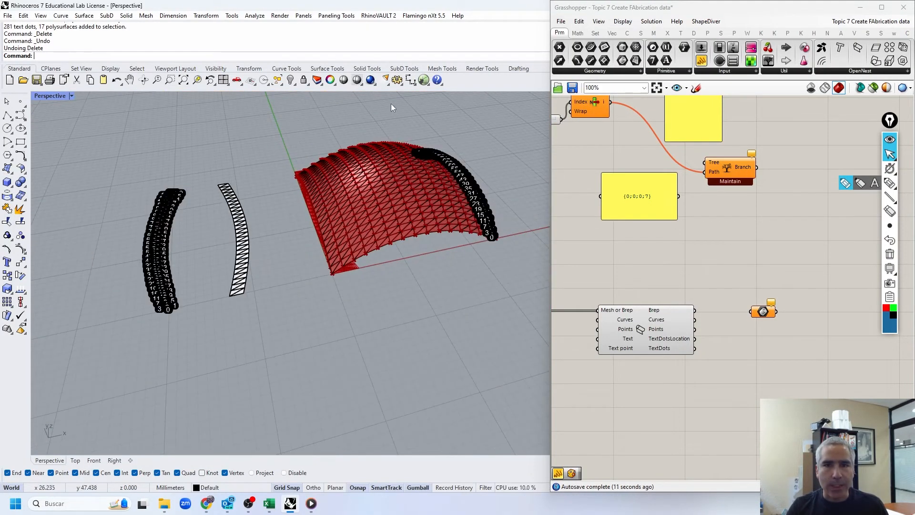
left_click_drag(391, 104, 318, 181)
type("nrollSrf")
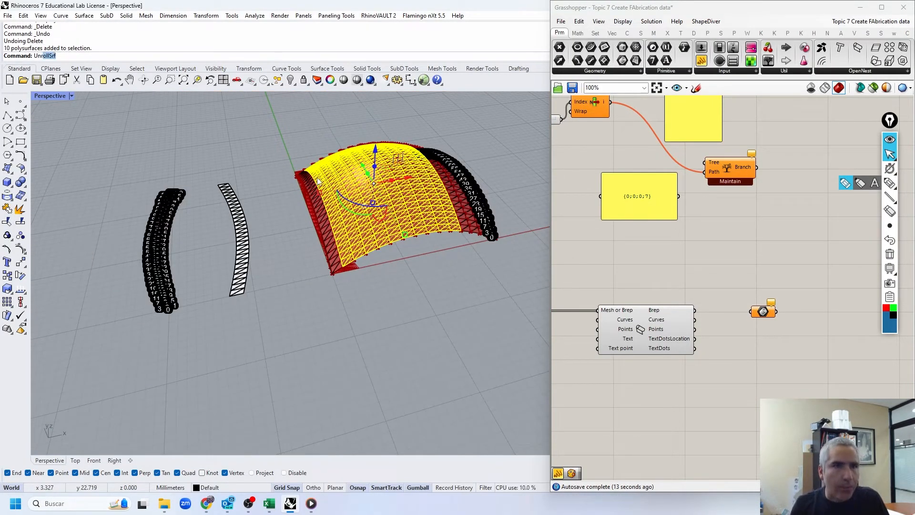
key("Return")
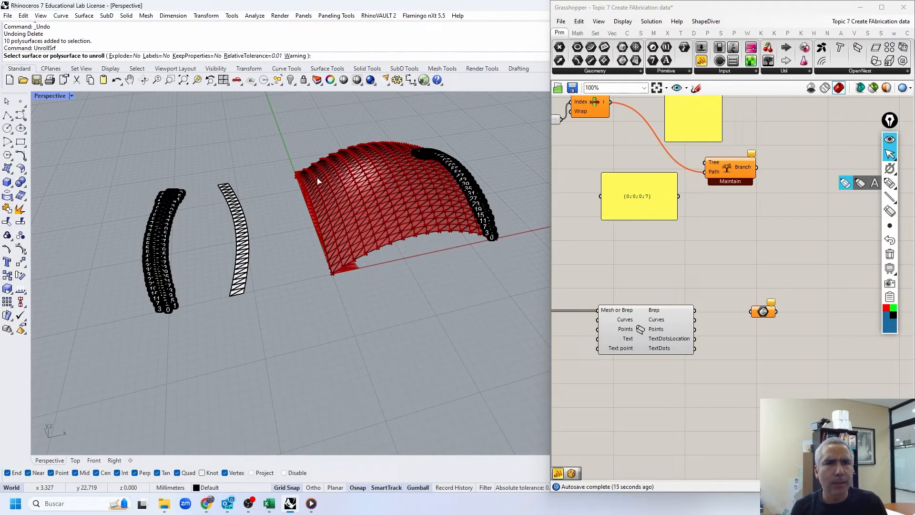
key("Escape")
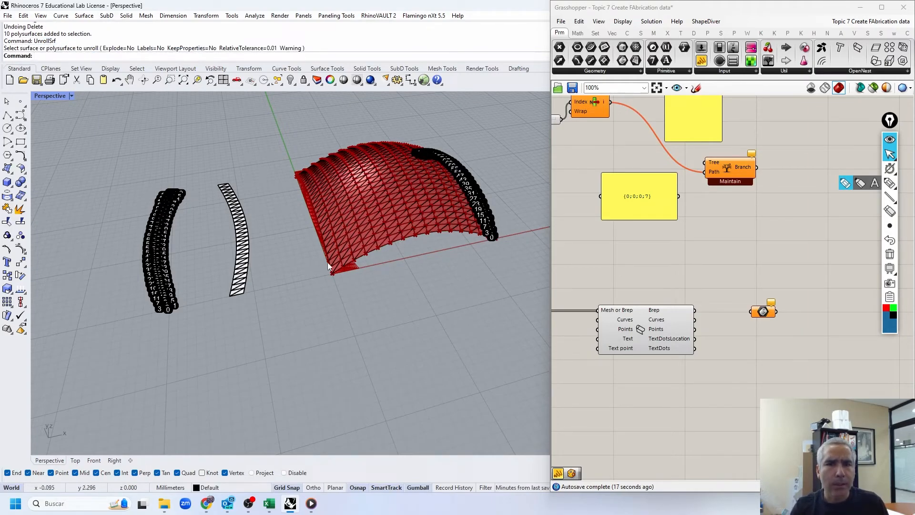
- Unroll two of the baked dome strips one after the other with UnrollSrf, without labels
scroll(346, 235, "up", 8)
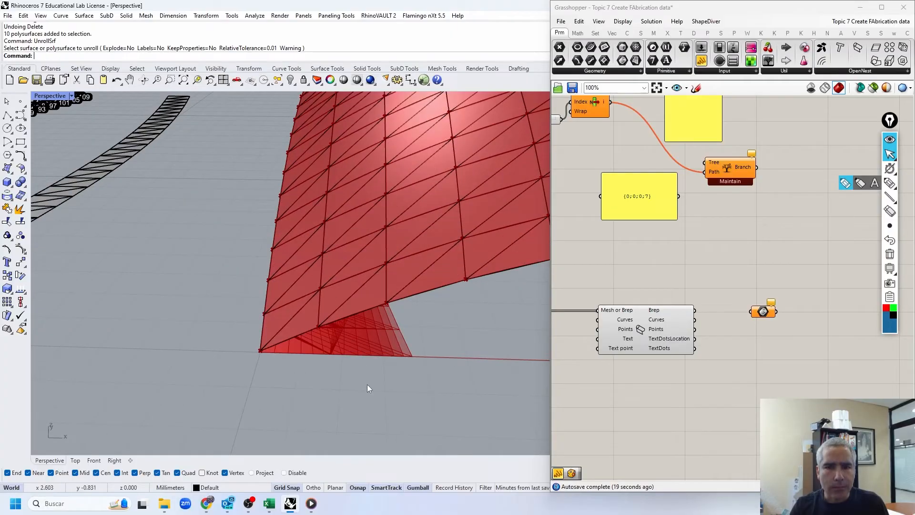
scroll(319, 351, "down", 8)
left_click(420, 286)
key("Return")
key("Return")
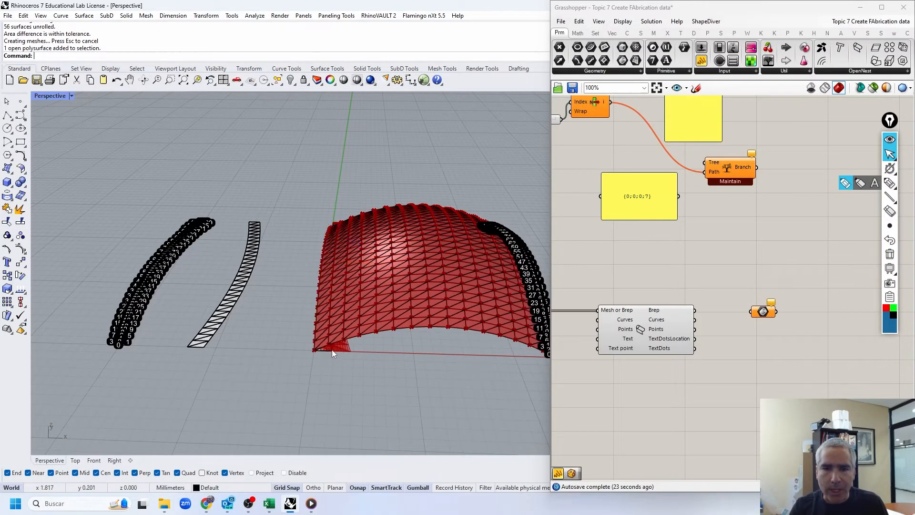
left_click(332, 350)
scroll(332, 350, "up", 8)
left_click(488, 262)
key("Return")
key("Return")
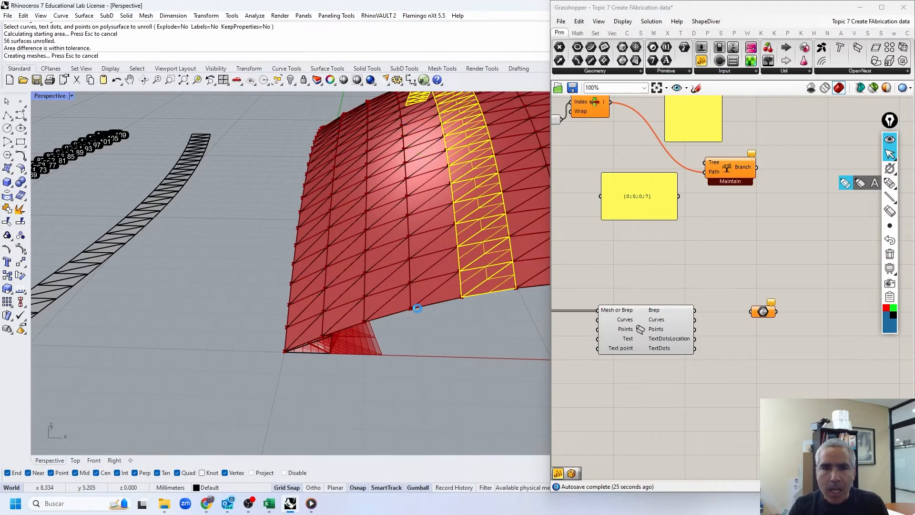
- Move the two unrolled strips out from under the dome one by one, the first by about -6 mm along its red axis
scroll(330, 343, "up", 3)
left_click(332, 342)
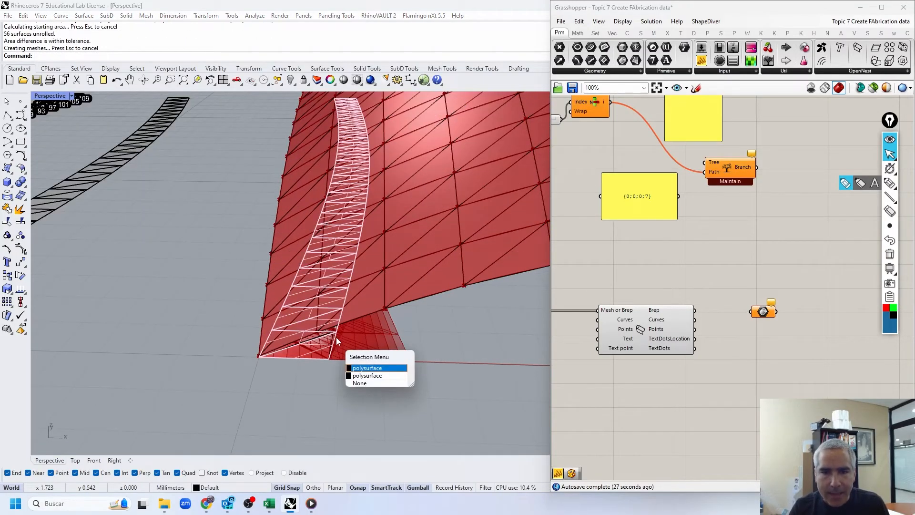
left_click(335, 337)
left_click(336, 335)
left_click_drag(376, 162, 269, 166)
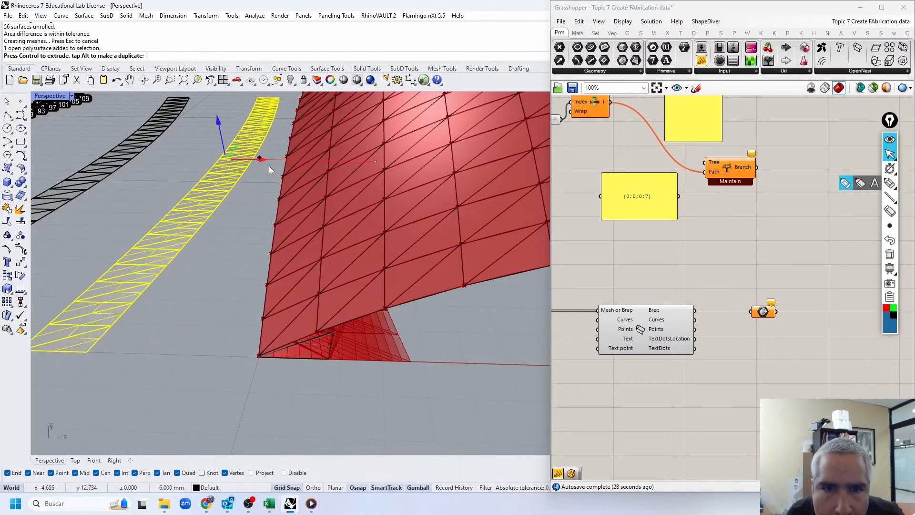
left_click(337, 339)
left_click_drag(367, 160, 210, 165)
left_click(211, 165)
- Undo the strip moves and both UnrollSrf operations
key("ctrl+z")
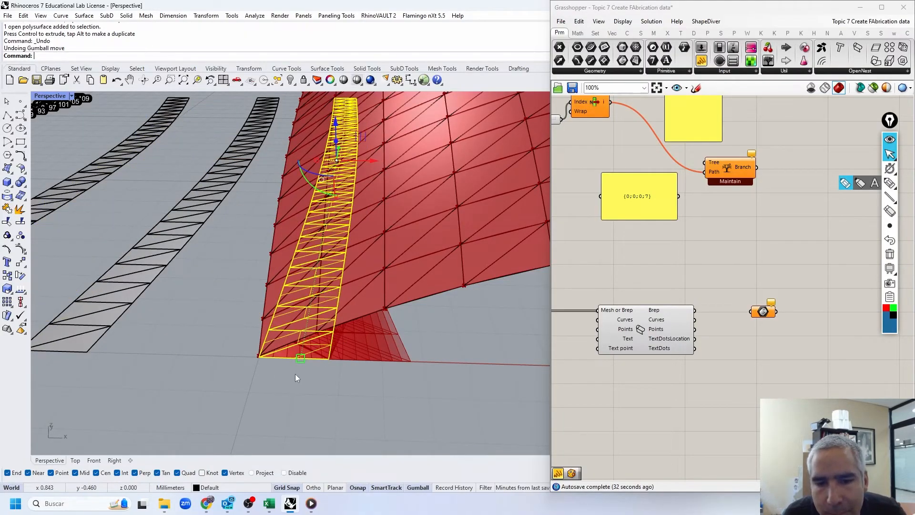
key("ctrl+z")
key("Escape")
scroll(302, 323, "down", 3)
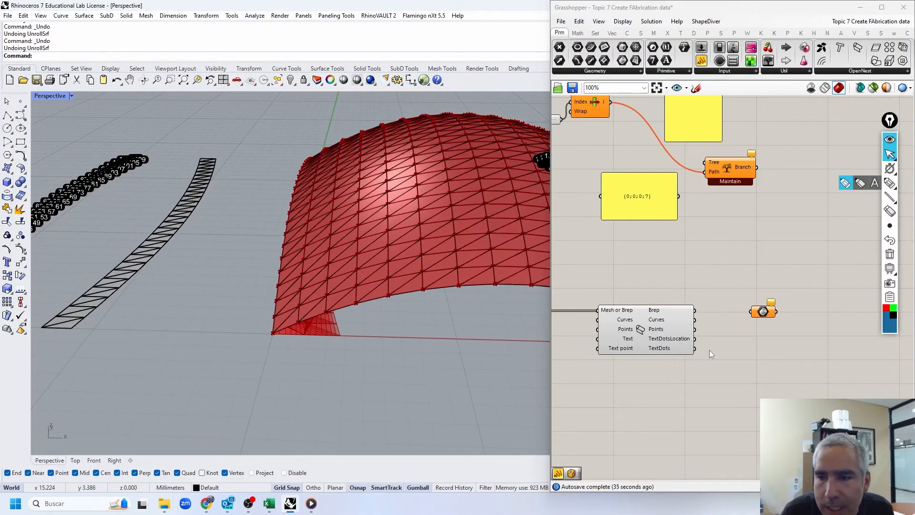
- Connect the Unroll component's Brep output to the Brep parameter and inspect the unrolled strips in the preview
left_click(644, 329)
right_click_drag(392, 325, 373, 304)
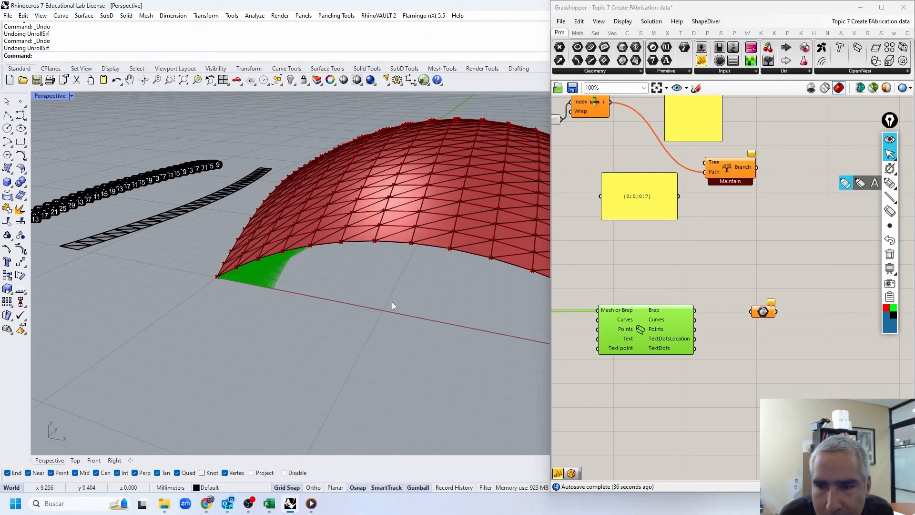
right_click_drag(657, 275, 777, 251)
mouse_move(600, 288)
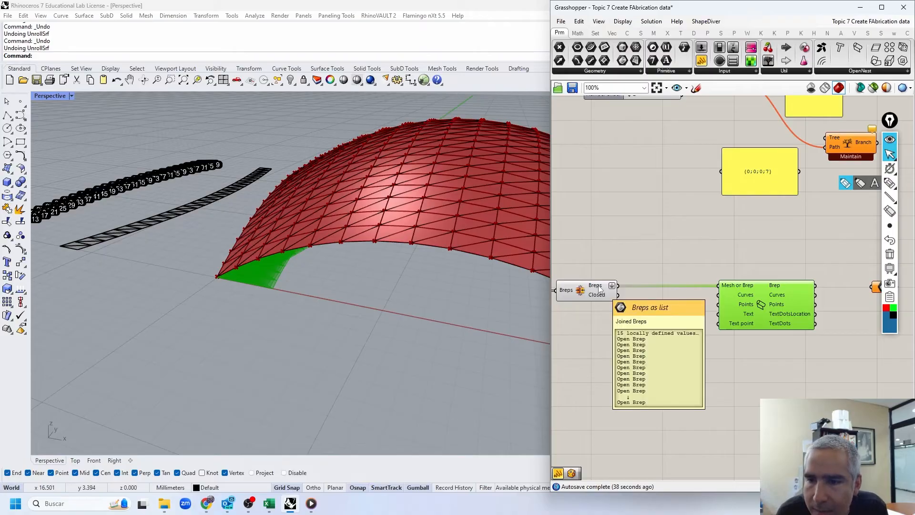
right_click_drag(858, 285, 756, 286)
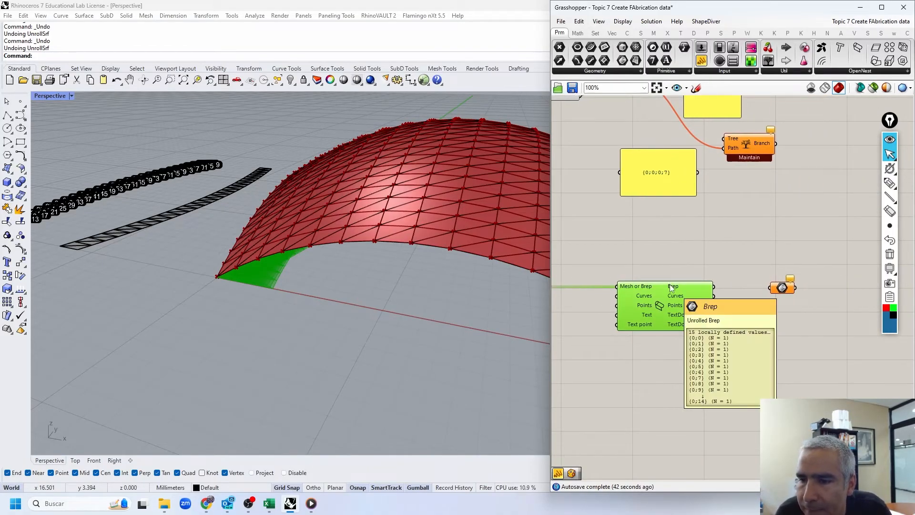
left_click_drag(714, 287, 780, 291)
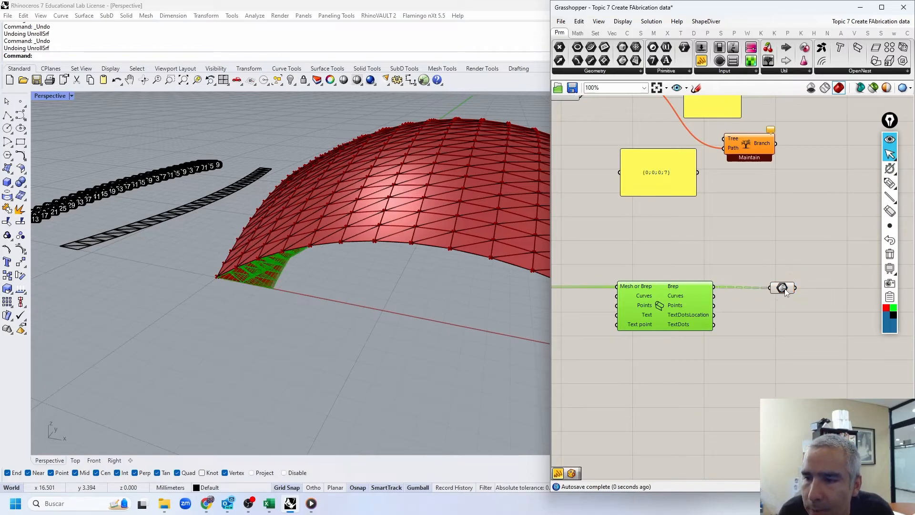
left_click(781, 289)
scroll(362, 296, "up", 5)
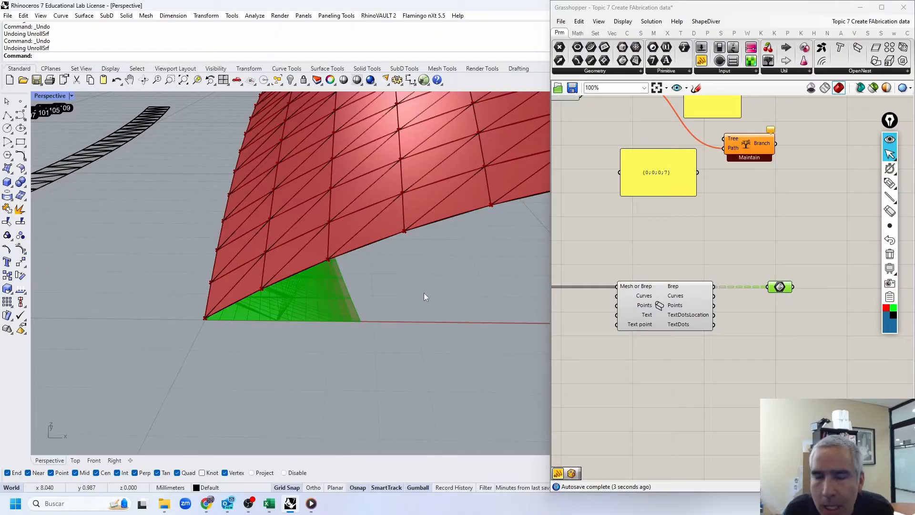
- Delete the restored dome strips, unrolled strips and label text dots from the Rhino model
scroll(325, 272, "down", 10)
left_click_drag(114, 156, 479, 381)
key("Delete")
scroll(321, 276, "up", 5)
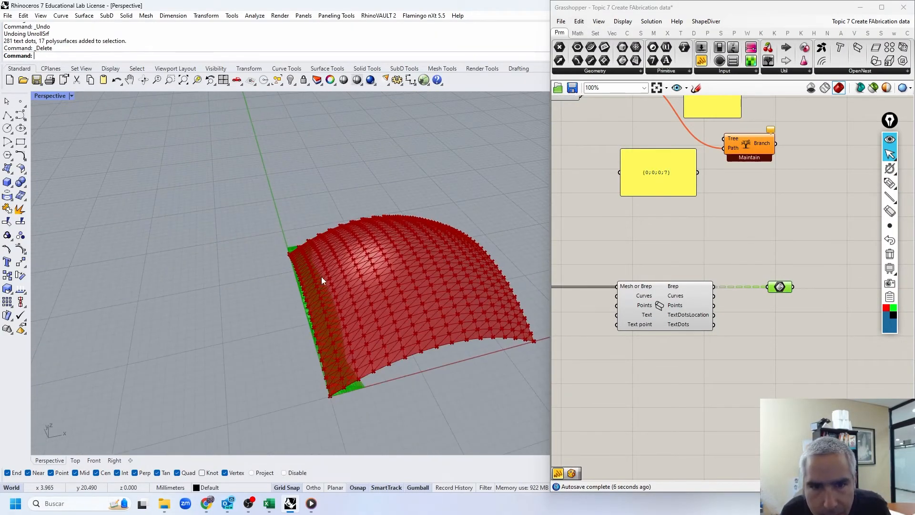
- Bake the unrolled strips from the Brep parameter into the Rhino model
right_click(786, 286)
left_click(804, 330)
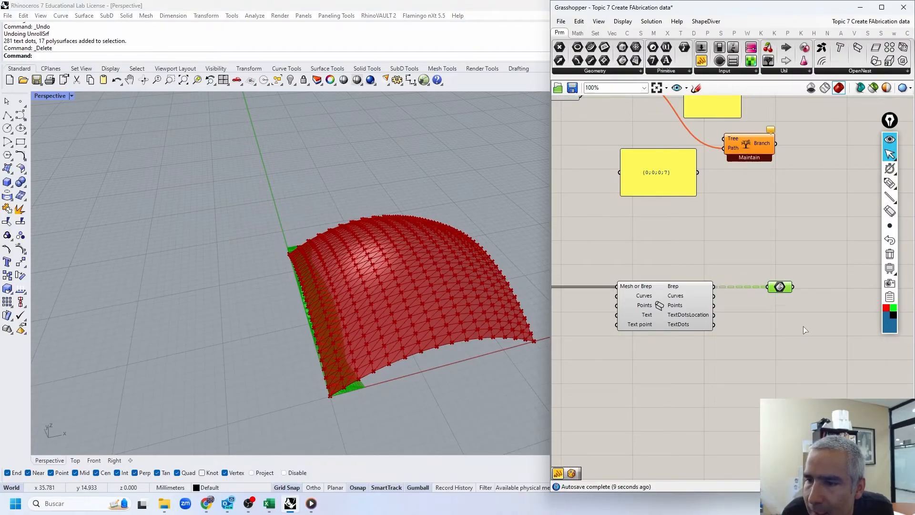
left_click(791, 426)
scroll(353, 318, "up", 2)
right_click_drag(353, 318, 360, 315)
- Move the whole stack of overlapping baked strips away from the dome and its green preview
left_click(367, 296)
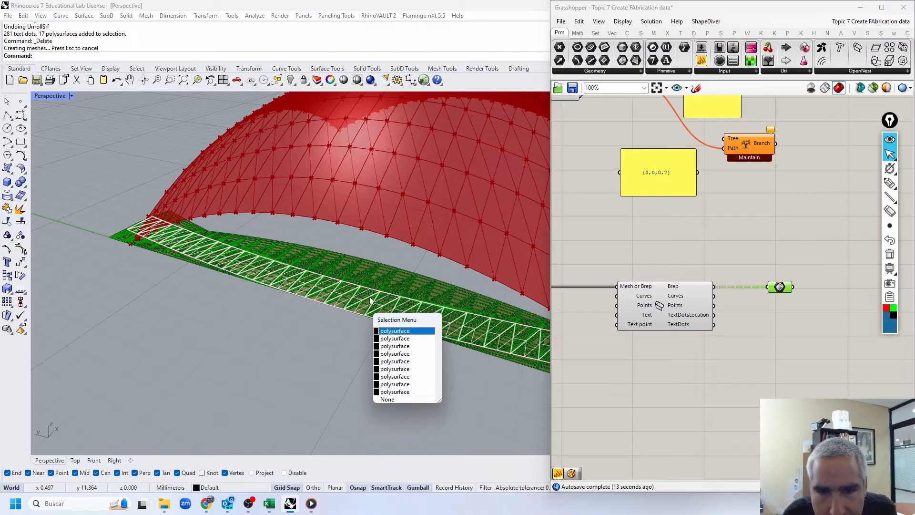
left_click_drag(336, 230, 295, 282)
left_click_drag(358, 260, 277, 348)
left_click(275, 331)
scroll(276, 331, "down", 5)
right_click_drag(278, 332, 367, 262, "shift")
left_click_drag(367, 262, 287, 324)
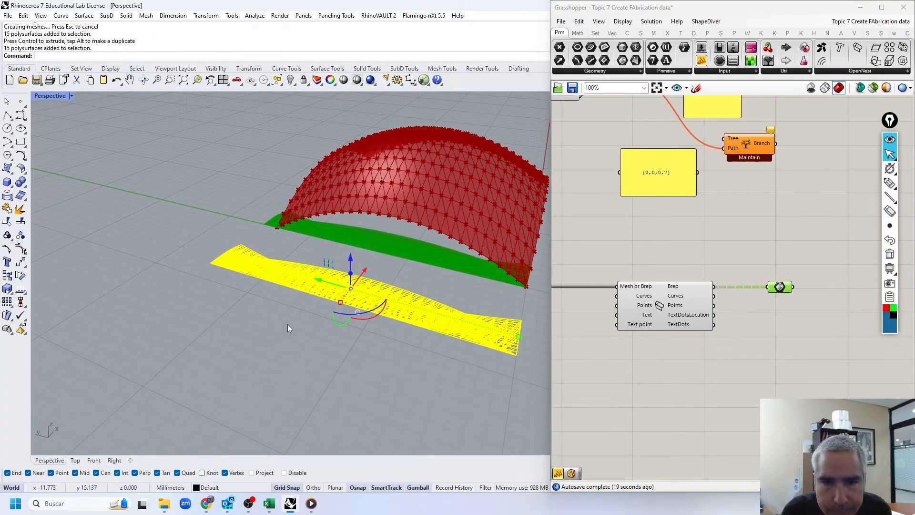
left_click(288, 324)
left_click_drag(393, 279, 363, 307)
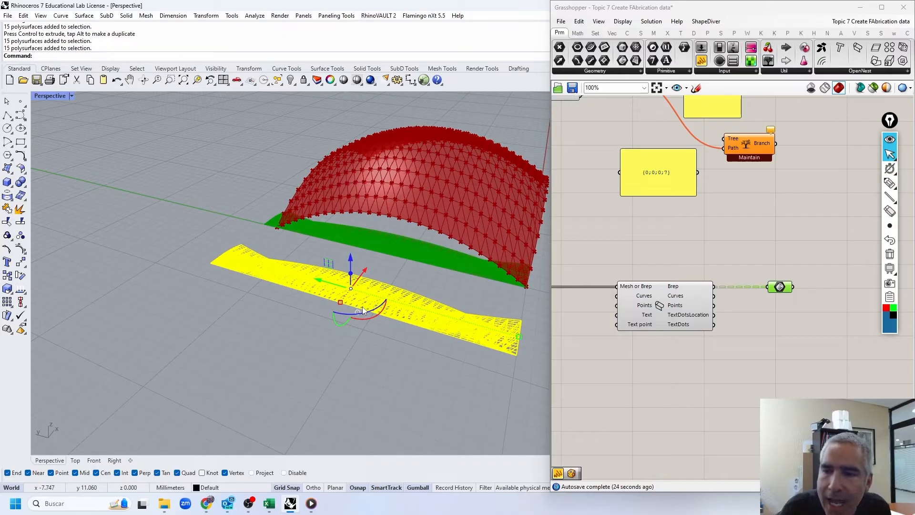
left_click(462, 353)
left_click_drag(462, 368, 447, 301)
key("Escape")
scroll(450, 309, "up", 2)
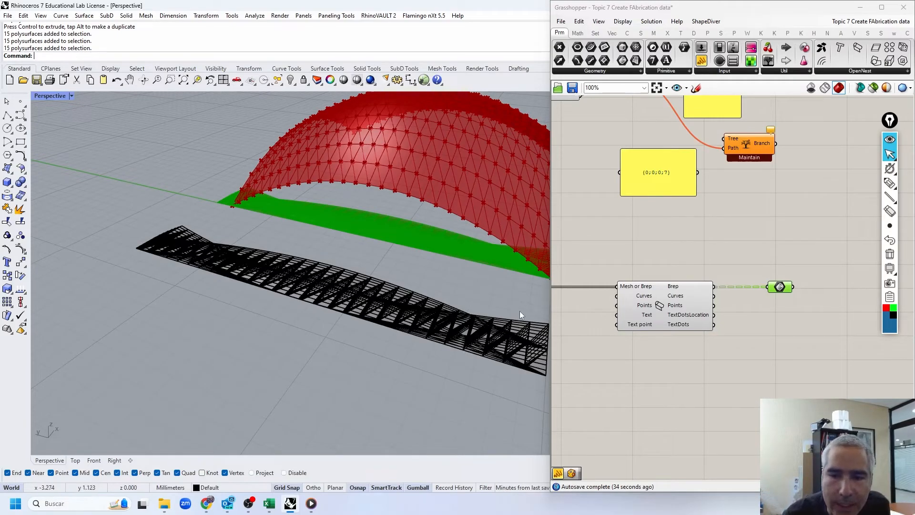
- Separate three unrolled strips from the baked stack one at a time, the first by about -8 mm and the third by about -13 mm
right_click_drag(527, 310, 370, 323)
scroll(262, 259, "up", 5)
left_click(259, 253)
scroll(259, 253, "down", 4)
left_click_drag(262, 230, 92, 260)
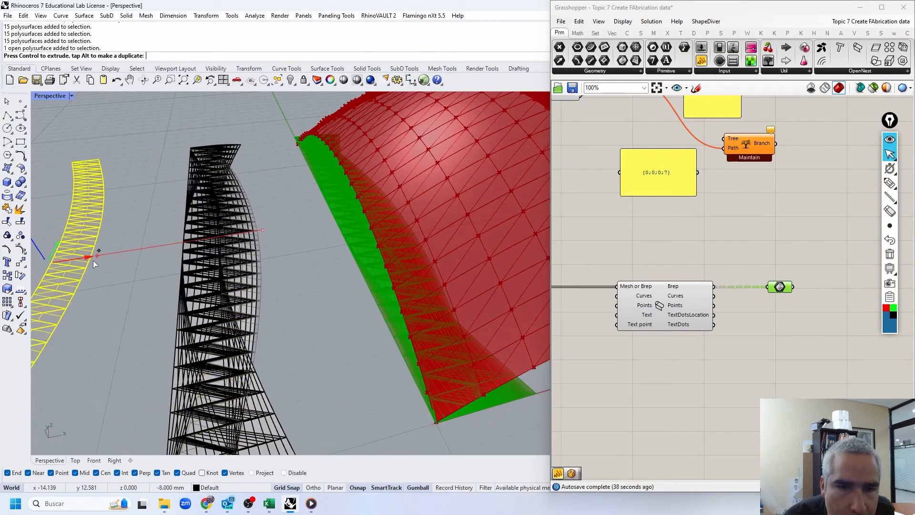
scroll(264, 244, "up", 5)
left_click(246, 234)
scroll(246, 233, "down", 5)
scroll(246, 233, "down", 5)
left_click_drag(255, 221, 98, 252)
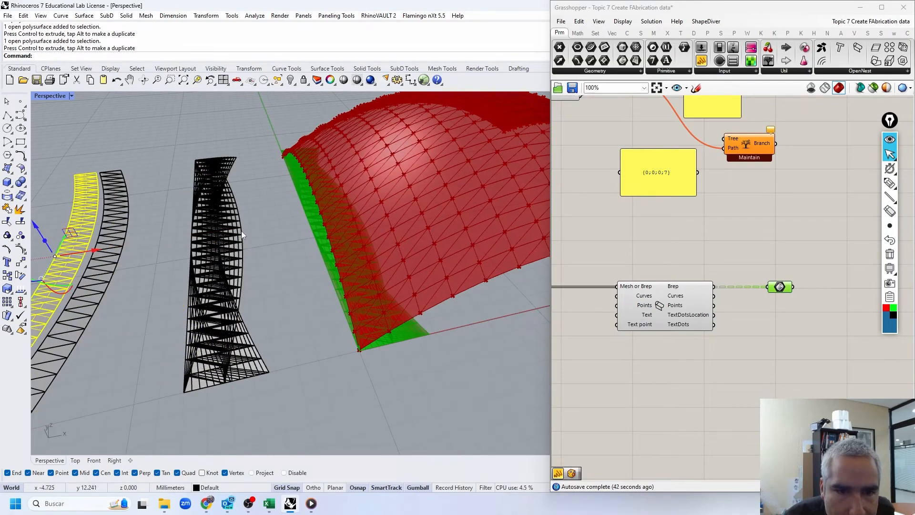
left_click(241, 231)
left_click_drag(256, 226, 155, 235)
scroll(257, 228, "down", 5)
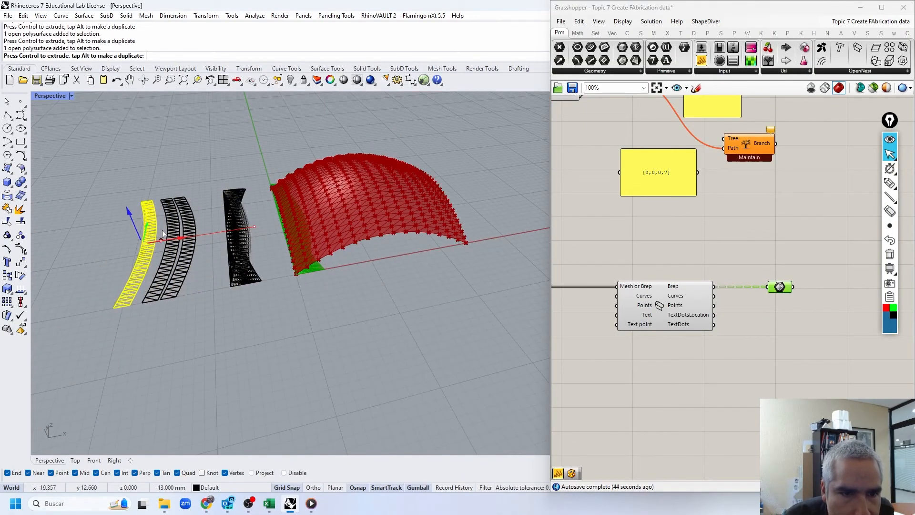
- Pull four more unrolled strips out of the baked stack and line them up beside the already separated ones
scroll(265, 225, "up", 5)
left_click(262, 242)
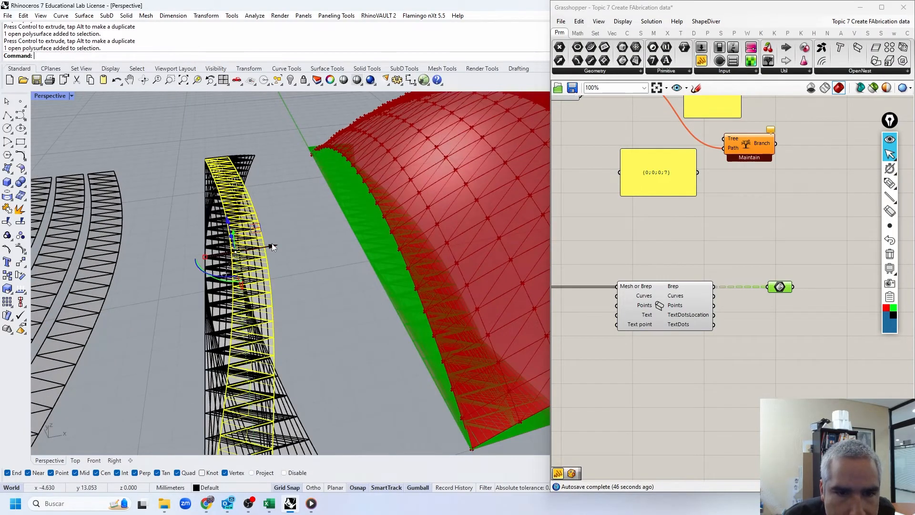
scroll(271, 243, "down", 5)
left_click_drag(273, 244, 158, 258)
scroll(274, 250, "up", 5)
left_click(215, 239)
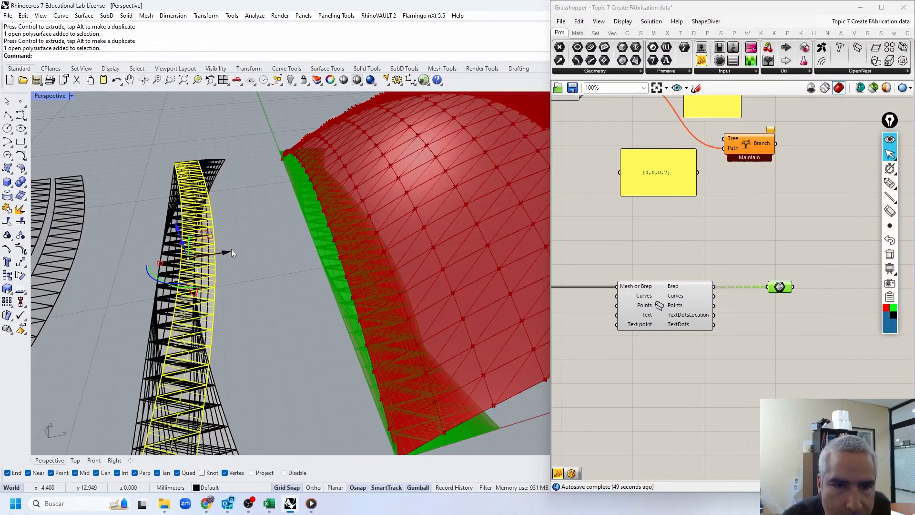
scroll(231, 247, "down", 5)
left_click_drag(251, 247, 100, 275)
right_click_drag(102, 170, 236, 165, "shift")
scroll(323, 252, "up", 8)
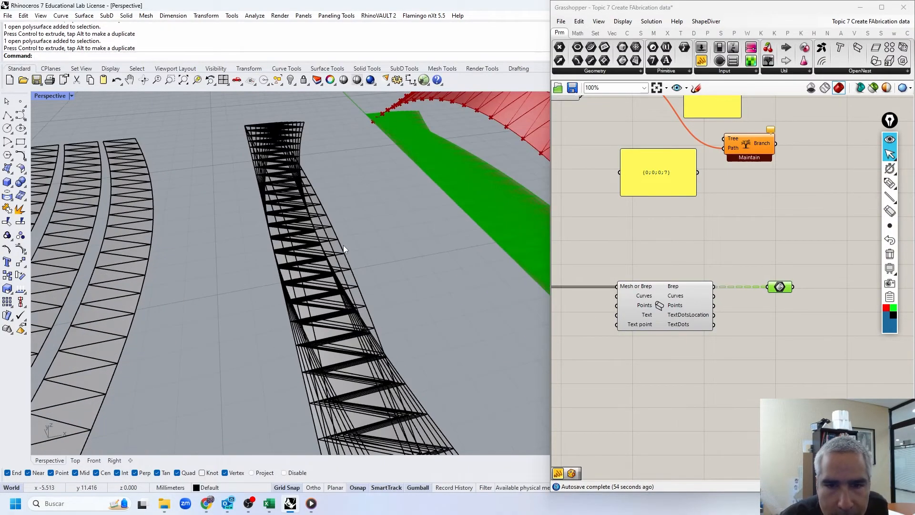
left_click(343, 245)
left_click_drag(340, 225, 186, 234)
scroll(340, 226, "down", 9)
scroll(345, 228, "up", 4)
left_click(310, 224)
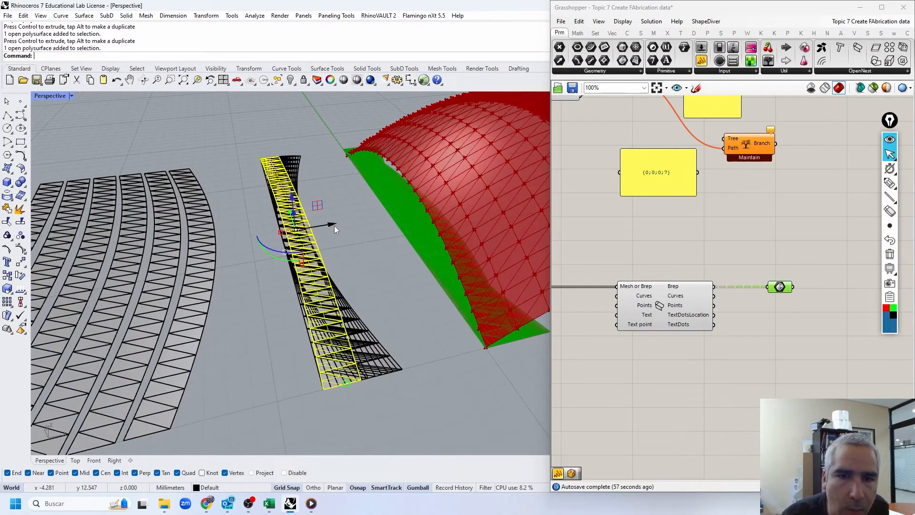
scroll(336, 225, "down", 5)
left_click_drag(336, 225, 195, 240)
- Delete all the baked unrolled strips from the Rhino model
scroll(318, 229, "up", 8)
scroll(341, 221, "down", 8)
left_click_drag(371, 220, 141, 284)
key("Delete")
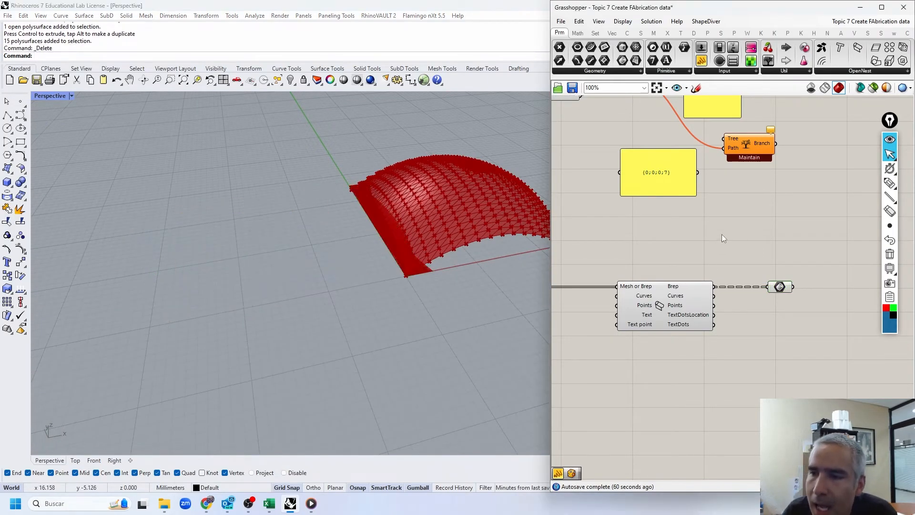
- Remove the Brep parameter and place the OpenNest nesting component on the canvas beside Unroll
right_click_drag(743, 242, 686, 241)
key("Delete")
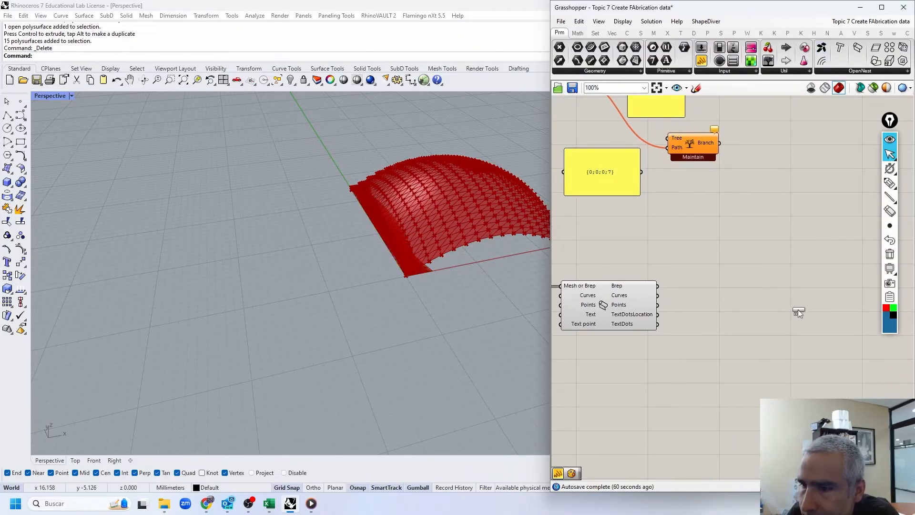
left_click_drag(797, 309, 799, 310)
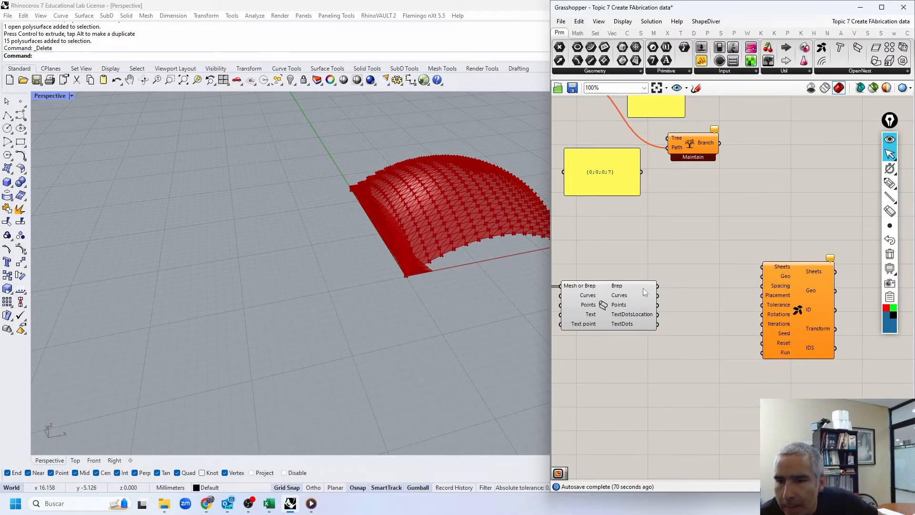
- Flatten the Brep output of Unroll, connect it to the nesting component's Geo input, and shift the nesting component slightly aside
right_click(615, 286)
left_click(644, 260)
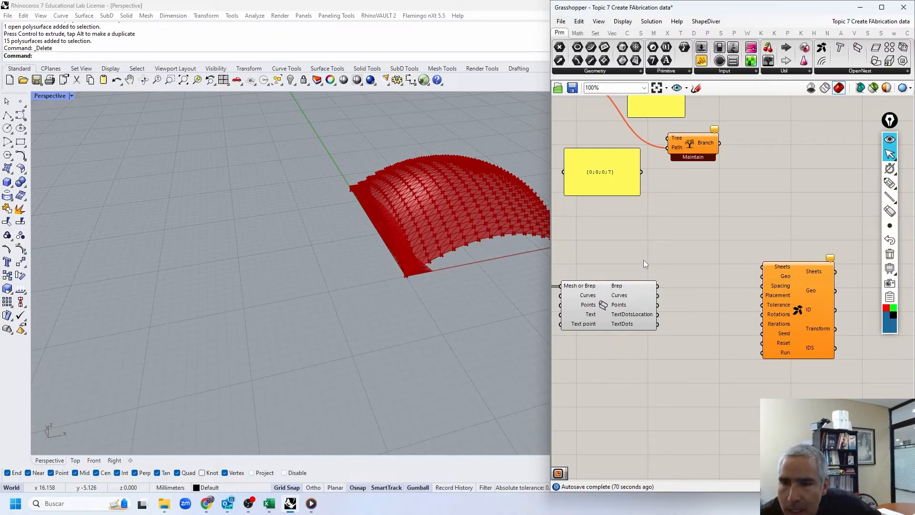
right_click(617, 286)
left_click(640, 326)
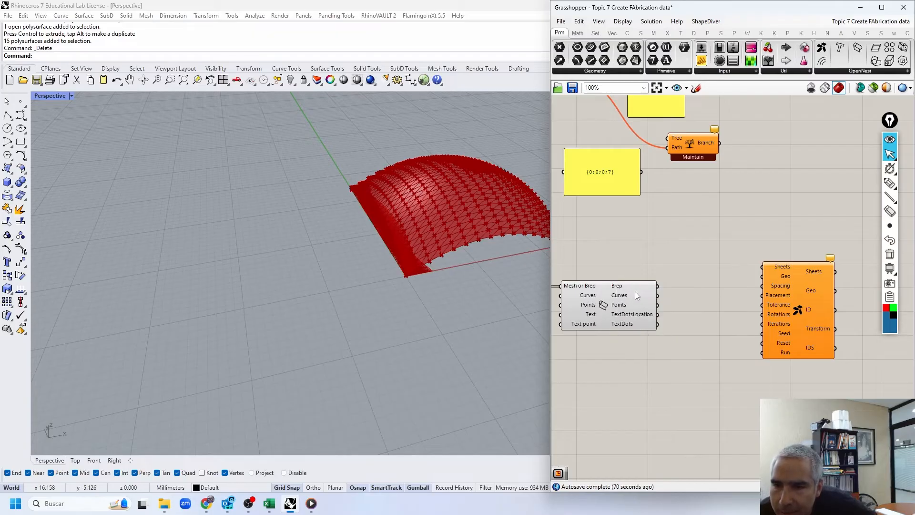
mouse_move(666, 287)
left_mouse_down()
mouse_move(768, 279)
mouse_move(684, 290)
left_mouse_up()
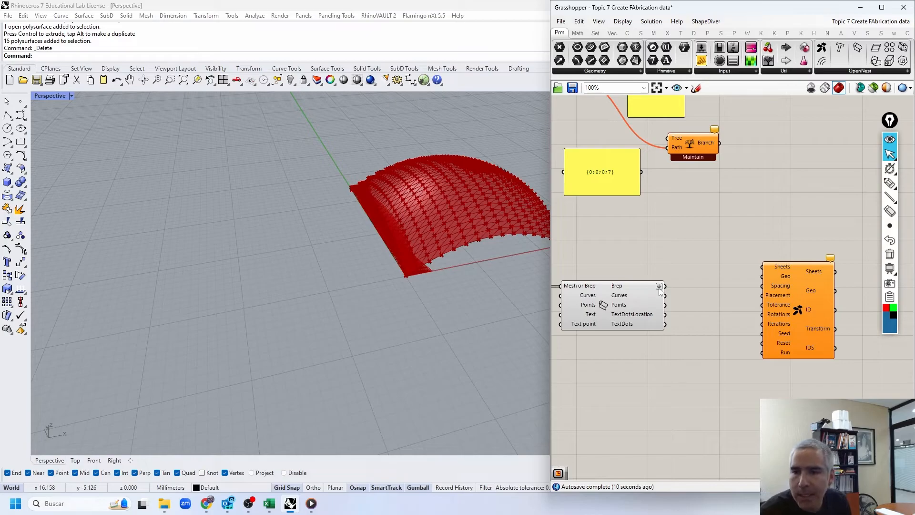
left_click_drag(667, 287, 765, 283)
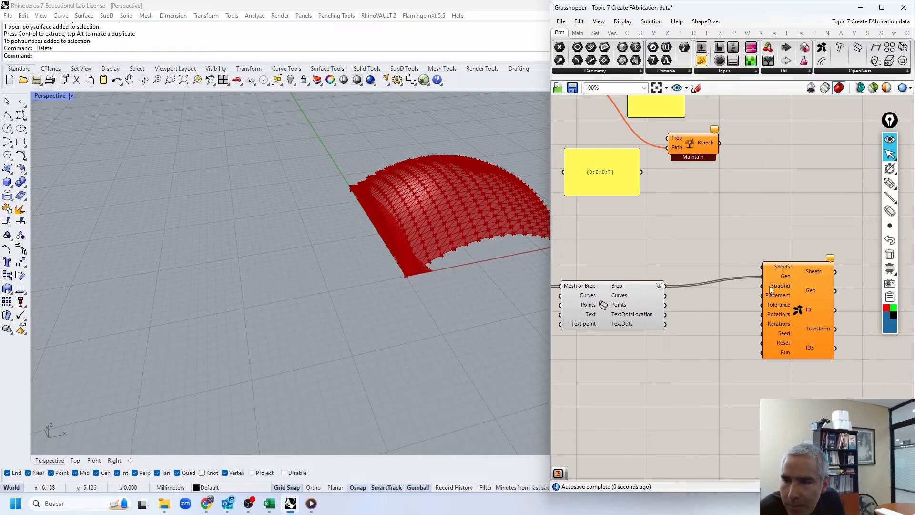
left_click_drag(783, 262, 797, 268)
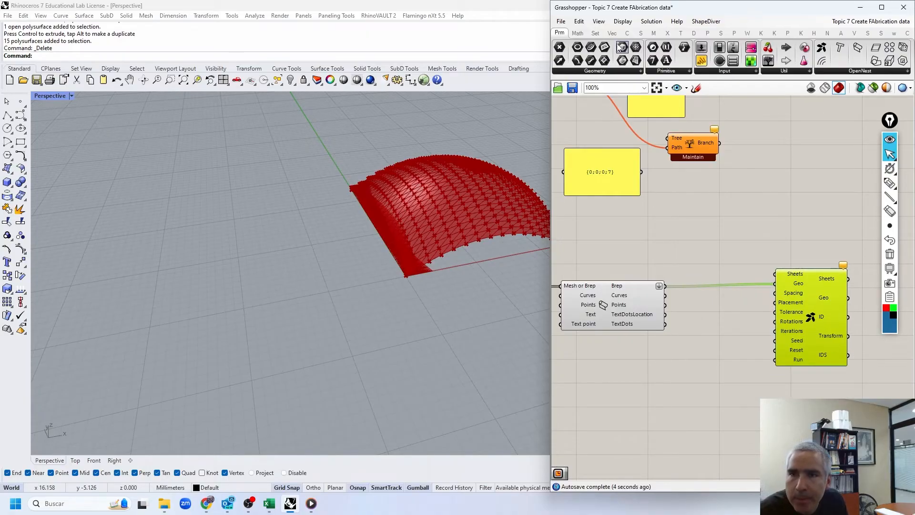
- Place a Rectangle component on the canvas just above the Unroll component
right_click_drag(403, 214, 422, 233)
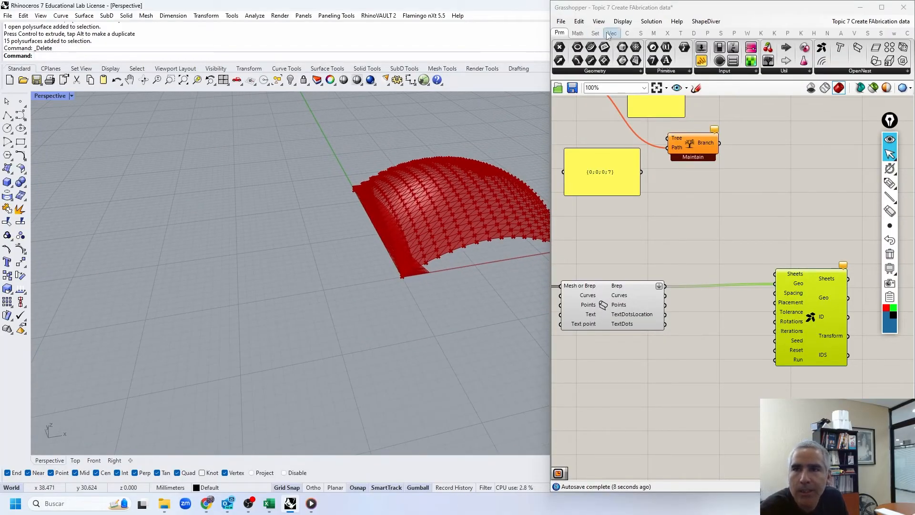
left_click(626, 33)
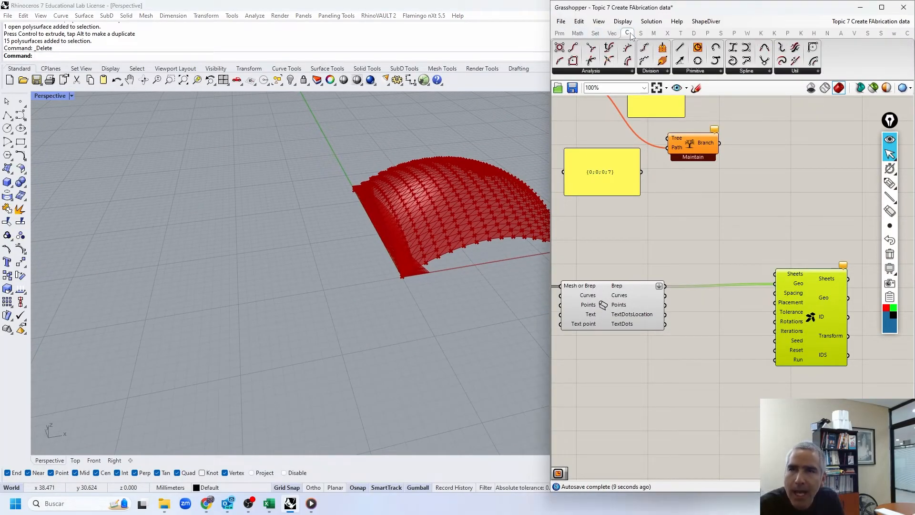
left_click(699, 71)
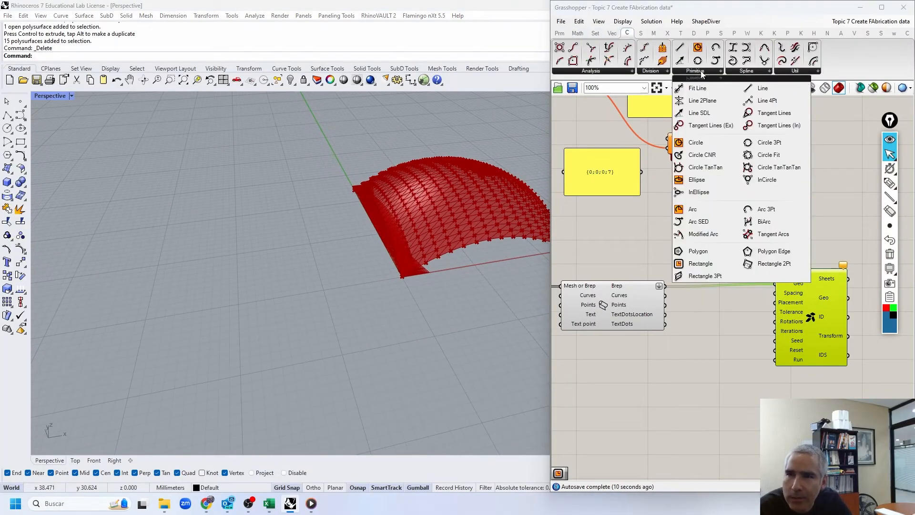
left_click(702, 263)
left_click(673, 259)
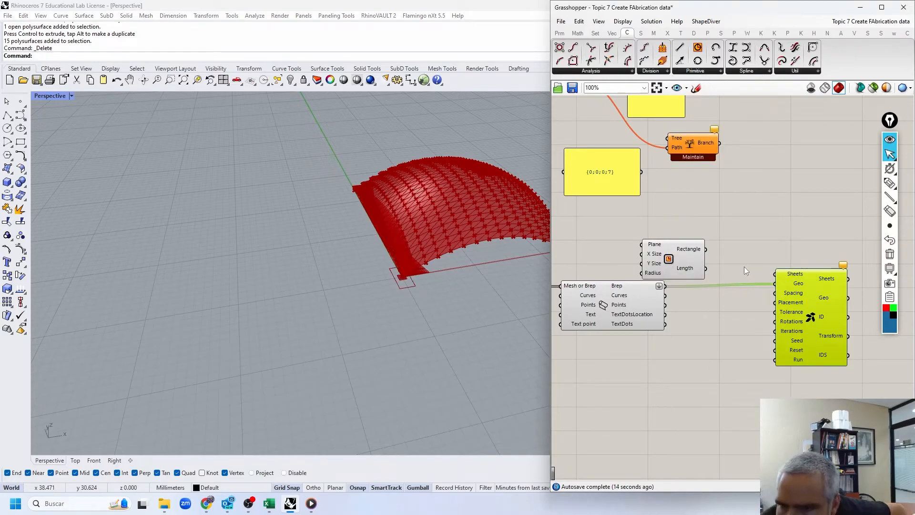
- Set the rectangle's X Size domain to 0 to 90 and its Y Size domain to 0 to 60
right_click(649, 254)
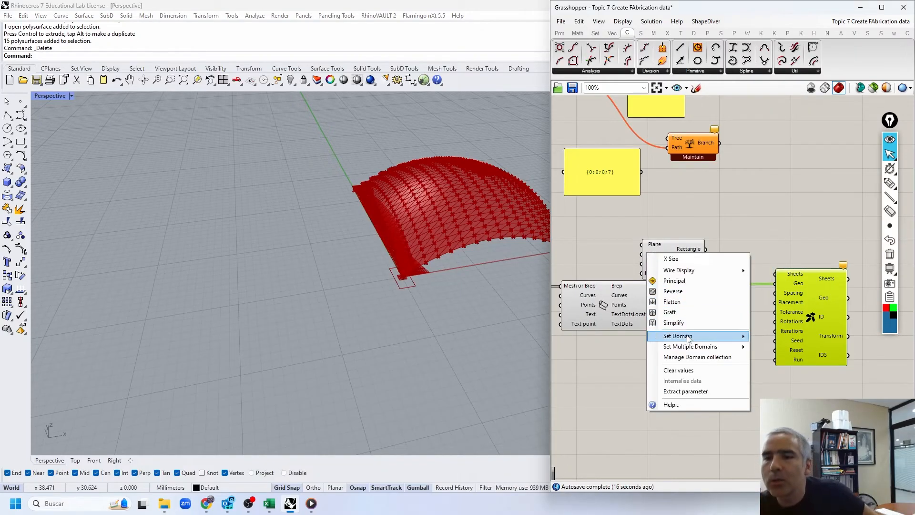
mouse_move(742, 339)
left_click_drag(791, 339, 769, 340)
type("0 to 90")
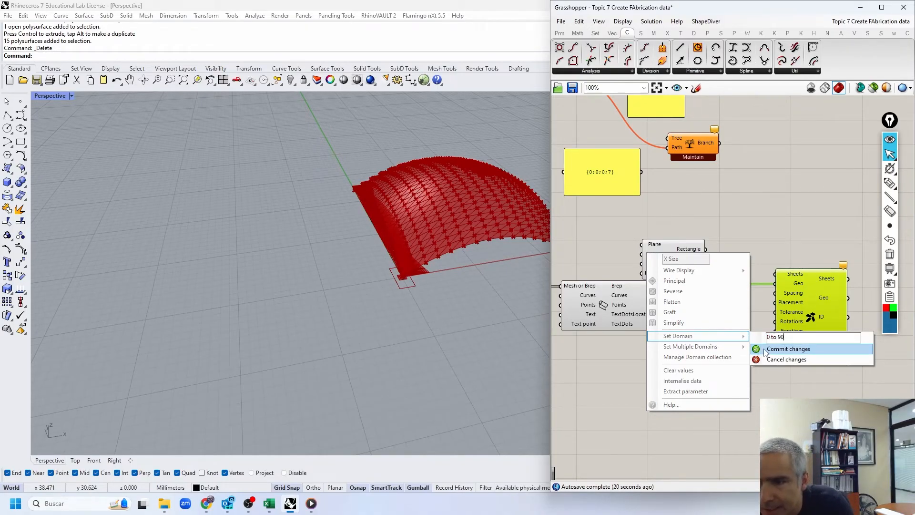
left_click(767, 351)
right_click(648, 268)
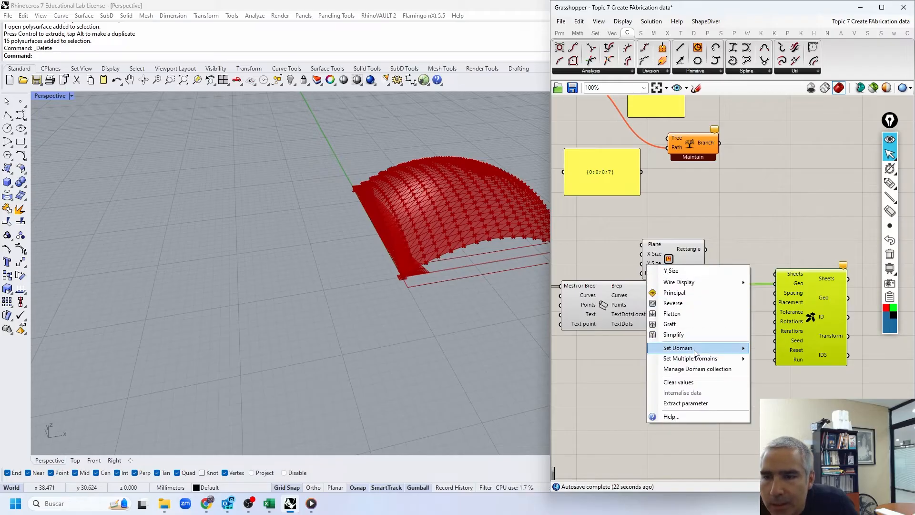
mouse_move(737, 349)
type("0")
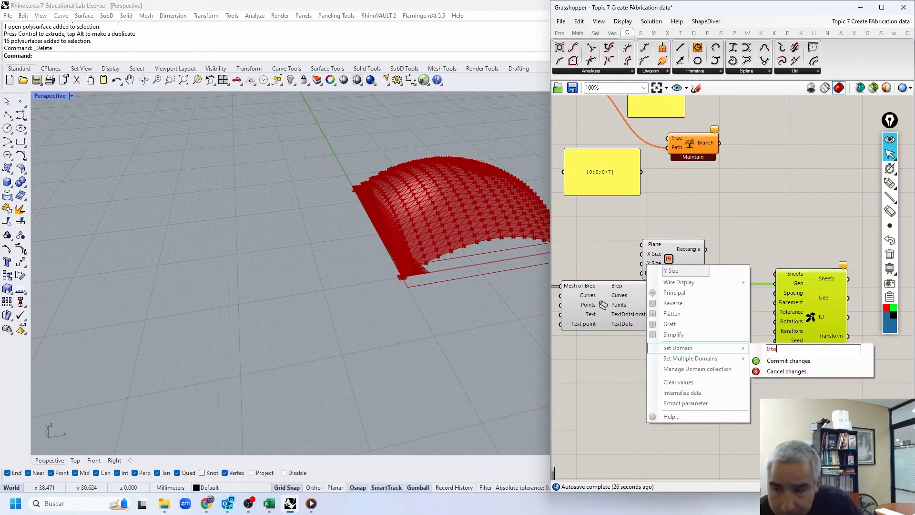
type(" to")
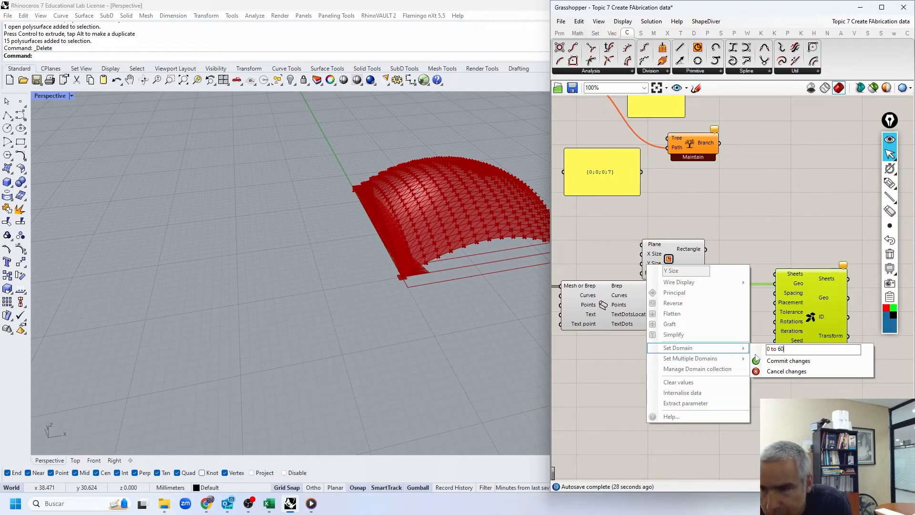
left_click(788, 363)
- Move the Rectangle component clear of Unroll and connect its Rectangle output to the nesting component's Sheets input
scroll(296, 233, "down", 5)
right_click_drag(305, 229, 290, 267)
scroll(290, 267, "up", 3)
left_click_drag(660, 257, 649, 239)
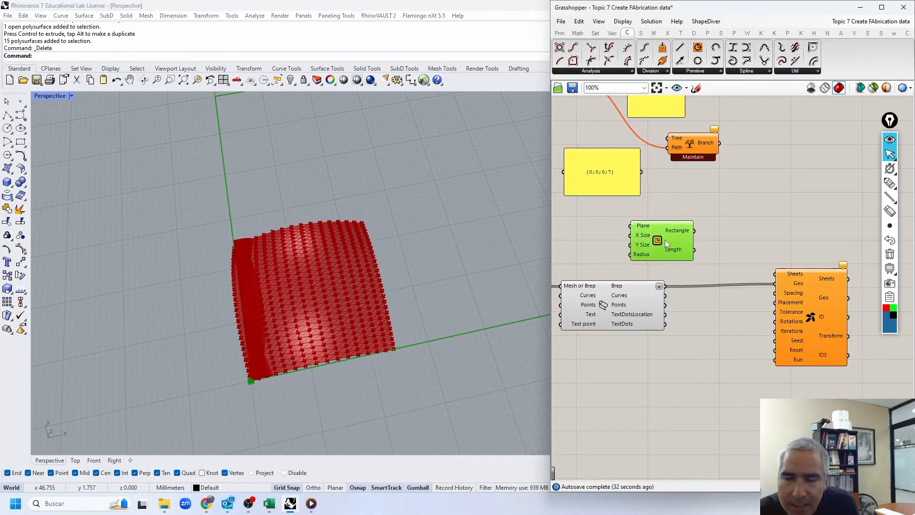
left_click(806, 309)
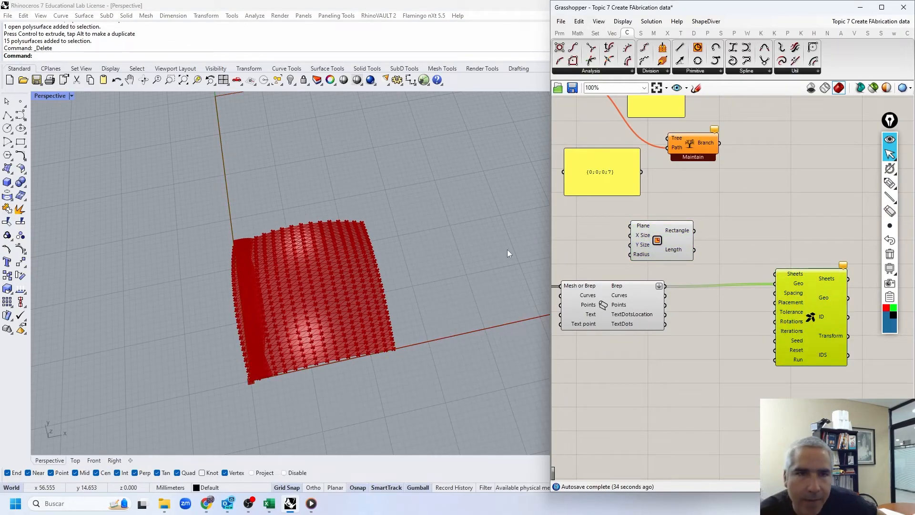
scroll(372, 210, "down", 4)
right_click_drag(423, 175, 323, 226, "shift")
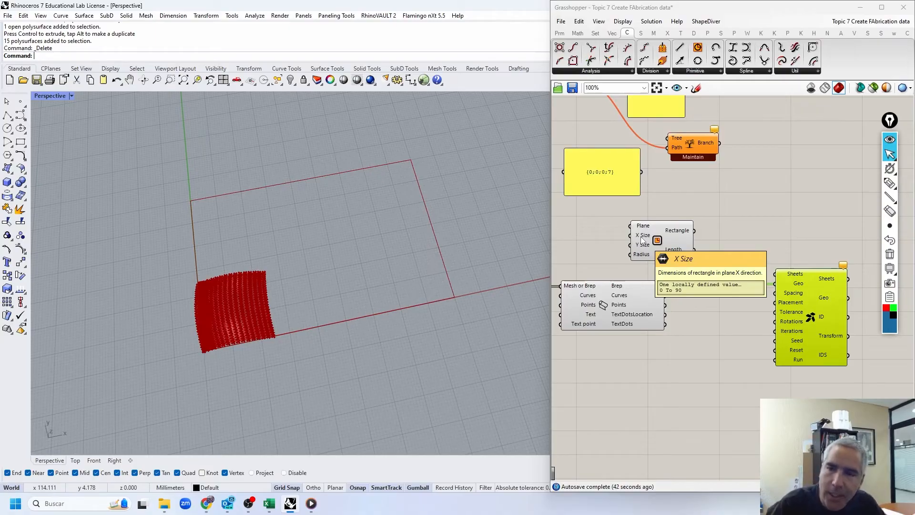
left_click_drag(695, 231, 776, 274)
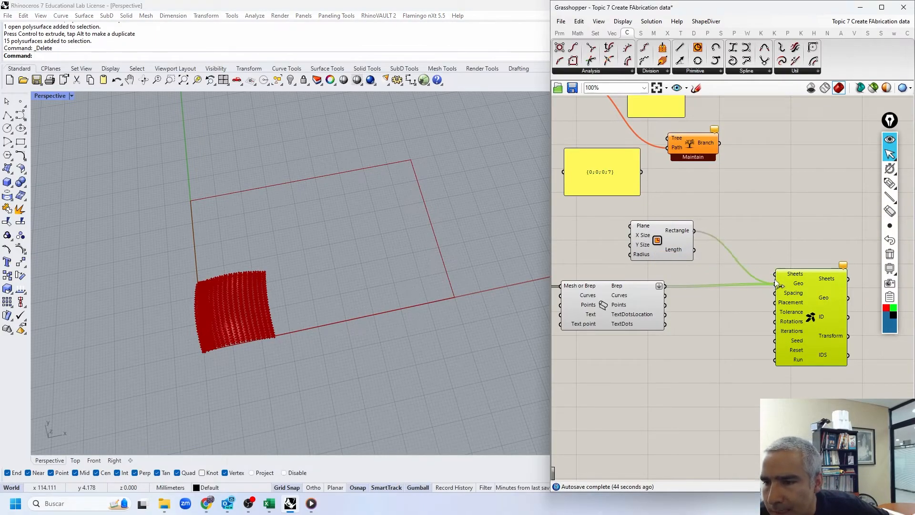
left_click(777, 209)
- Space the Rectangle component farther from the nesting component, checking the nested strips within the sheet outline
scroll(270, 320, "up", 4)
right_click_drag(353, 313, 335, 285)
left_click_drag(816, 319, 819, 324)
mouse_move(820, 328)
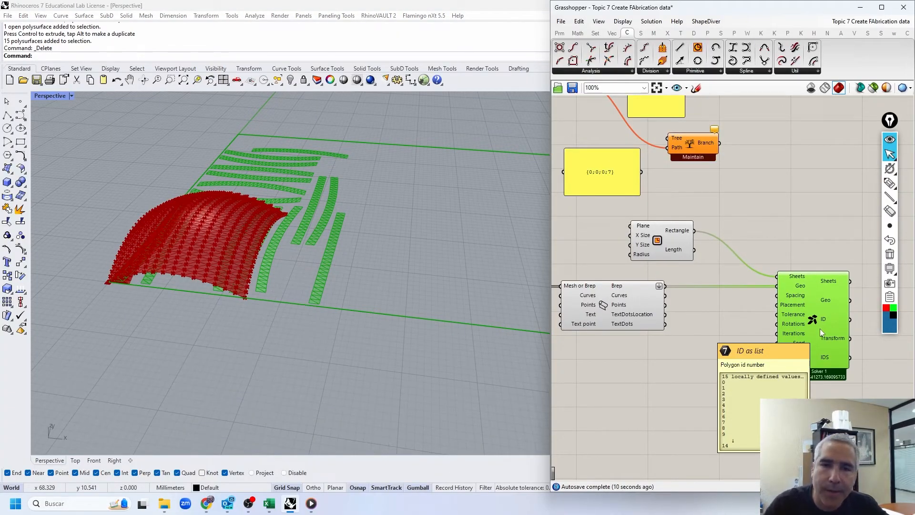
right_click_drag(352, 162, 213, 156)
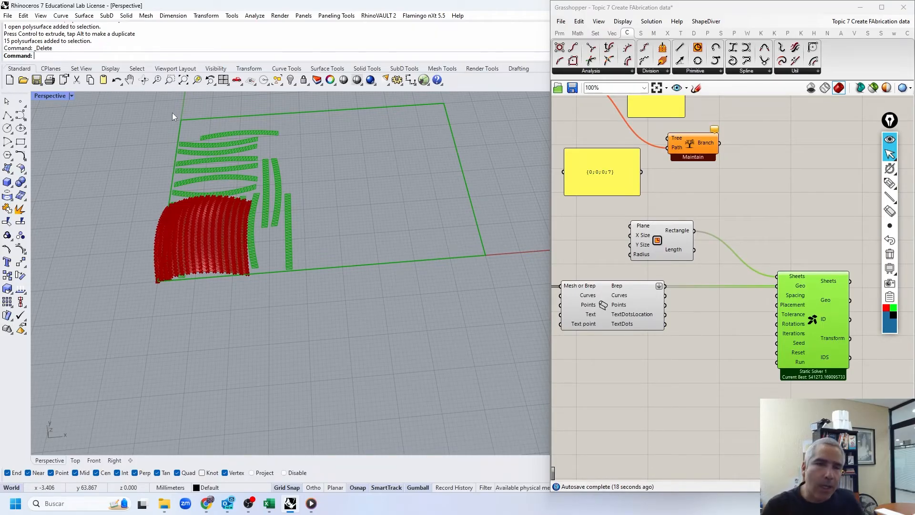
left_click_drag(638, 241, 599, 240)
left_click(800, 201)
right_click_drag(799, 254, 772, 207)
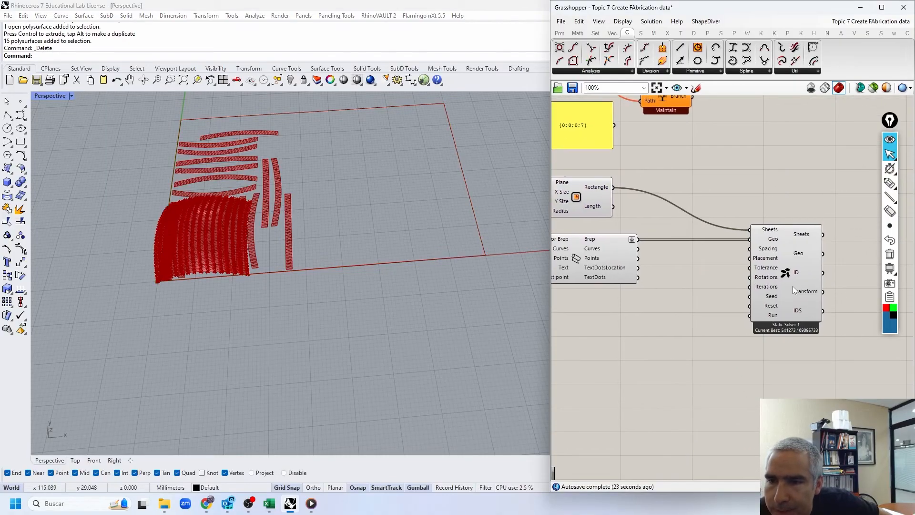
left_click_drag(794, 291, 799, 291)
- Examine the nested strips against the dome's joined strips from close up and from a low angle
scroll(229, 281, "up", 7)
right_click_drag(274, 265, 173, 197)
scroll(172, 198, "down", 3)
scroll(371, 223, "up", 5)
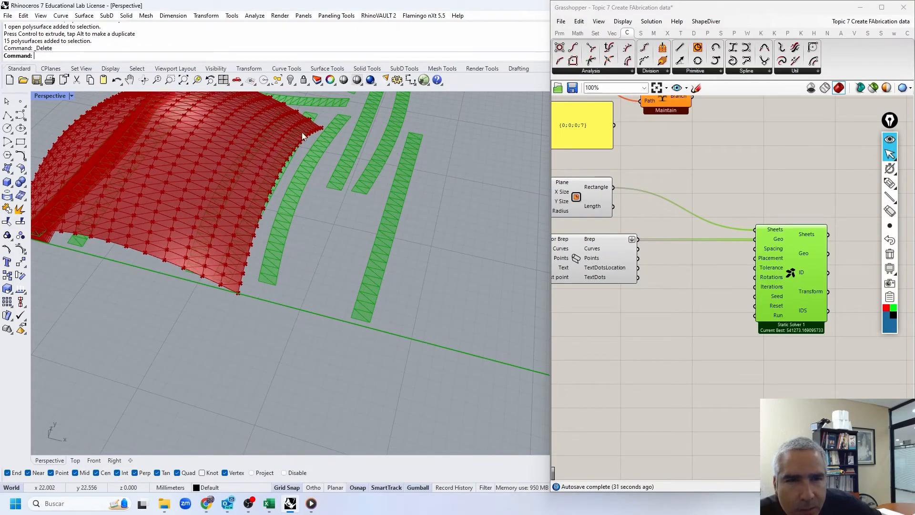
right_click_drag(255, 181, 377, 137)
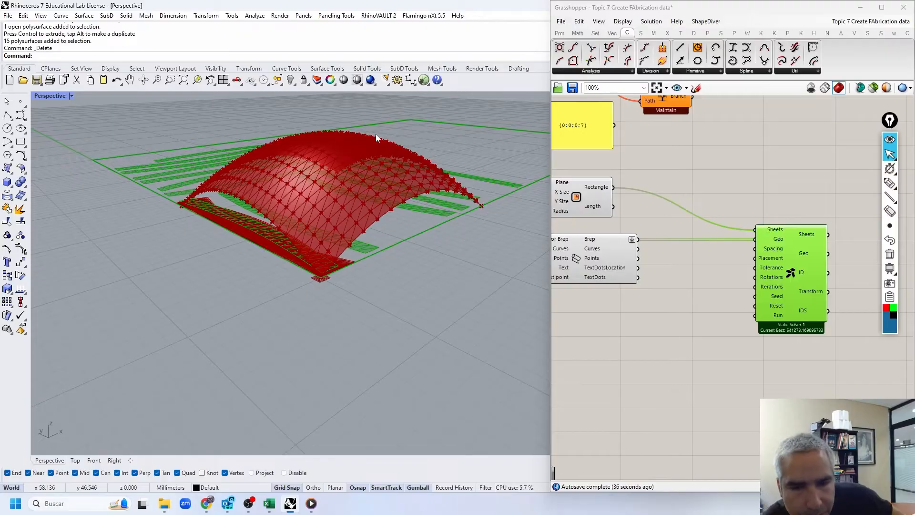
- Handwrite the word "tags" over the Rhino viewport with the annotation pen and clear the annotation
left_click(890, 183)
left_click_drag(99, 299, 101, 351)
mouse_move(74, 322)
left_mouse_down()
mouse_move(140, 319)
mouse_move(158, 348)
mouse_move(152, 364)
left_mouse_up()
left_click_drag(143, 332, 159, 376)
mouse_move(198, 327)
left_mouse_down()
mouse_move(180, 363)
mouse_move(181, 386)
left_mouse_up()
left_click_drag(238, 330, 206, 360)
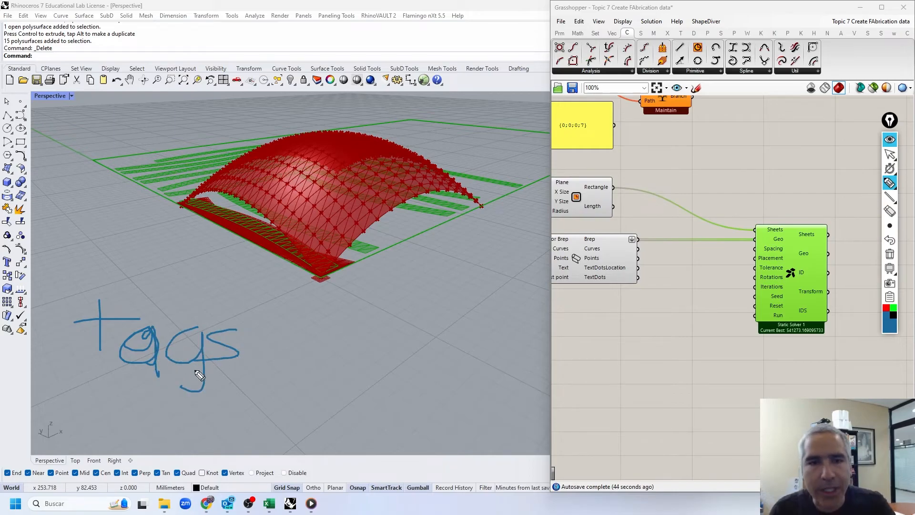
left_click(890, 254)
left_click(891, 155)
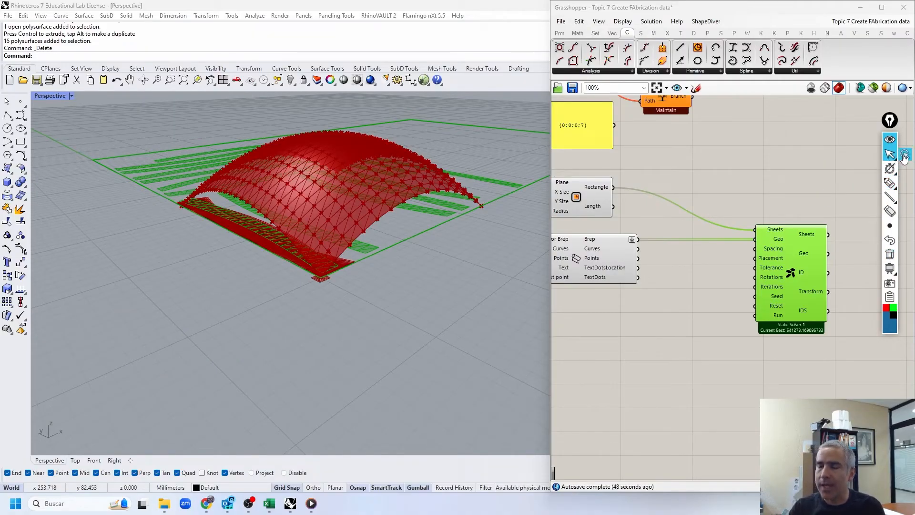
- Highlight the joined, unrolled and nested strips in turn by selecting the Brep Join, Unroll and nesting components
scroll(766, 188, "down", 3)
scroll(715, 242, "up", 2)
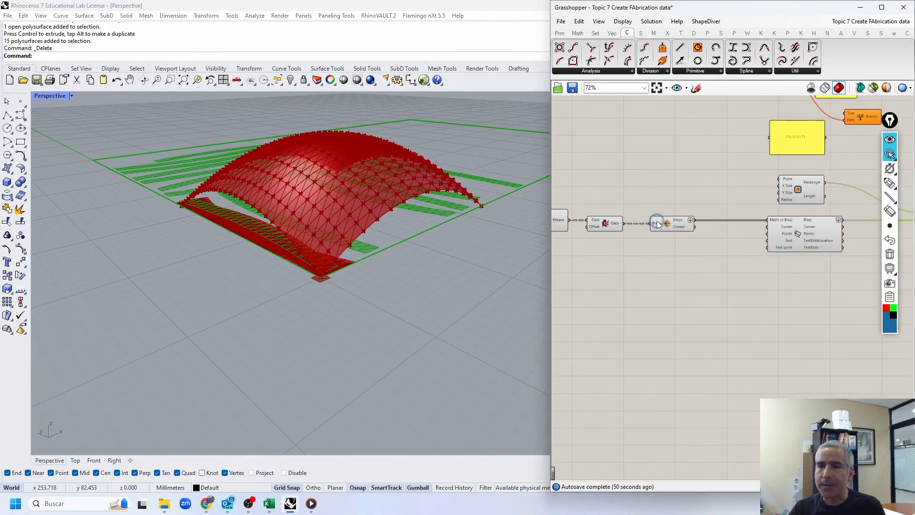
left_click(672, 222)
right_click_drag(729, 190, 568, 182)
left_click(636, 227)
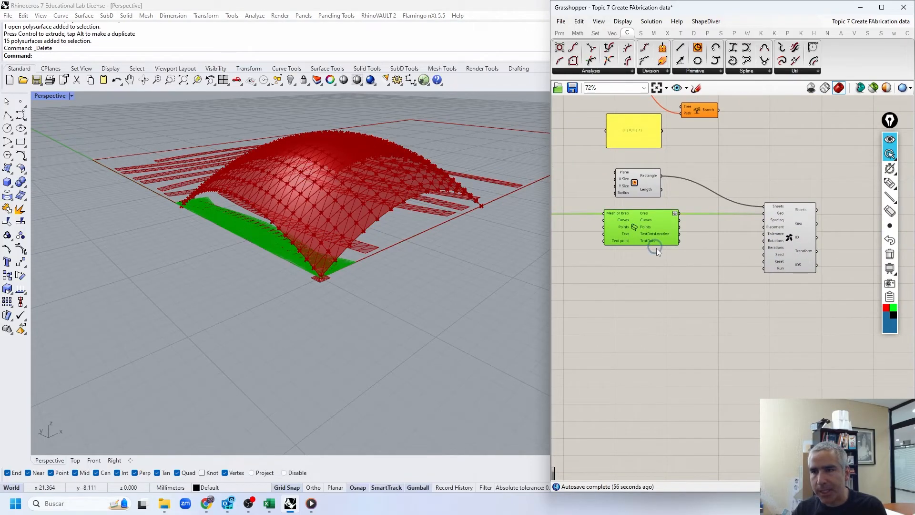
left_click(790, 237)
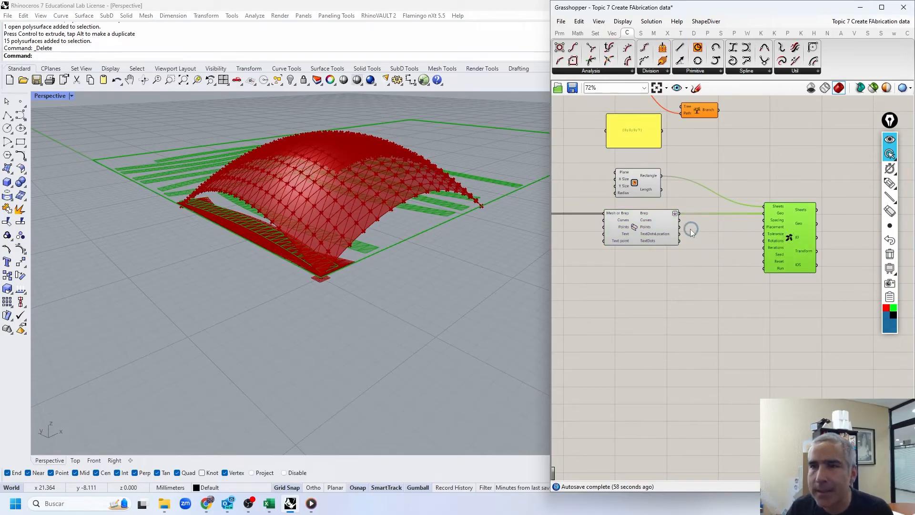
- Add a Scribble label reading "Model Strips" and position it beneath the Brep Join component
left_click(559, 33)
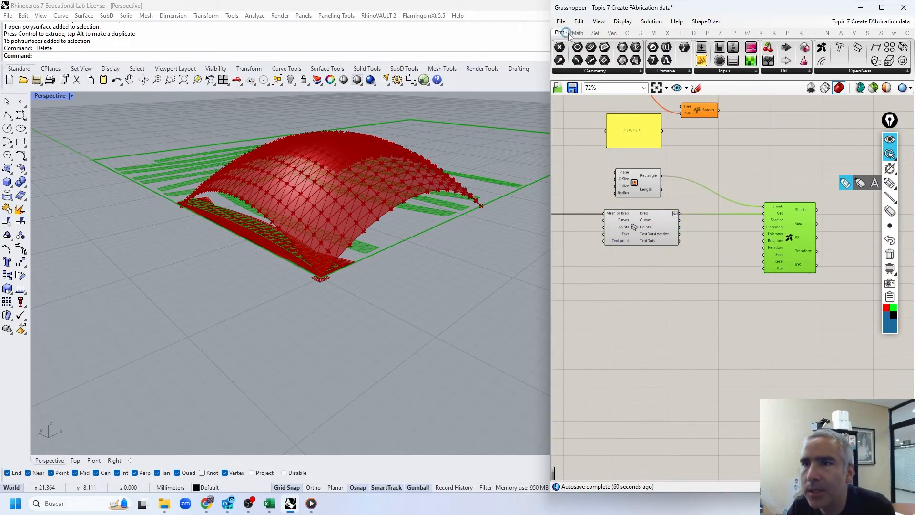
left_click(781, 71)
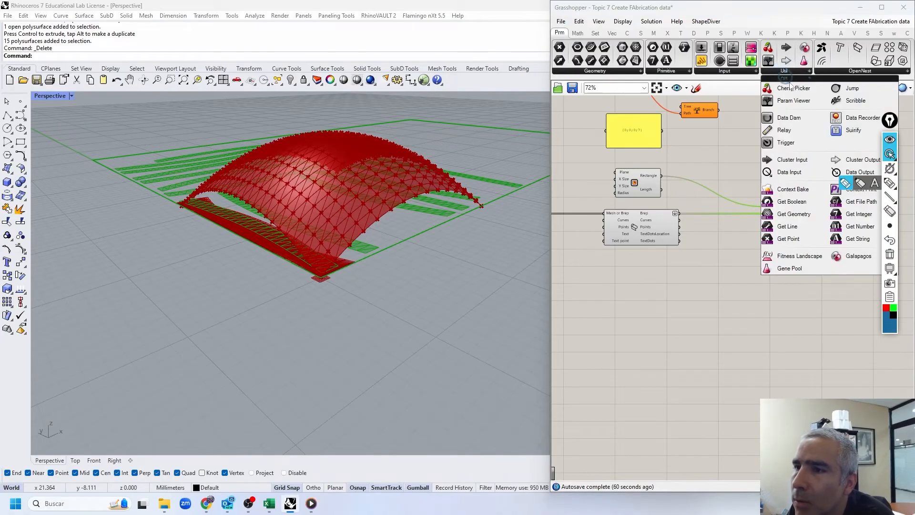
left_click(841, 100)
left_click(637, 274)
scroll(637, 274, "up", 1)
scroll(637, 274, "up", 1)
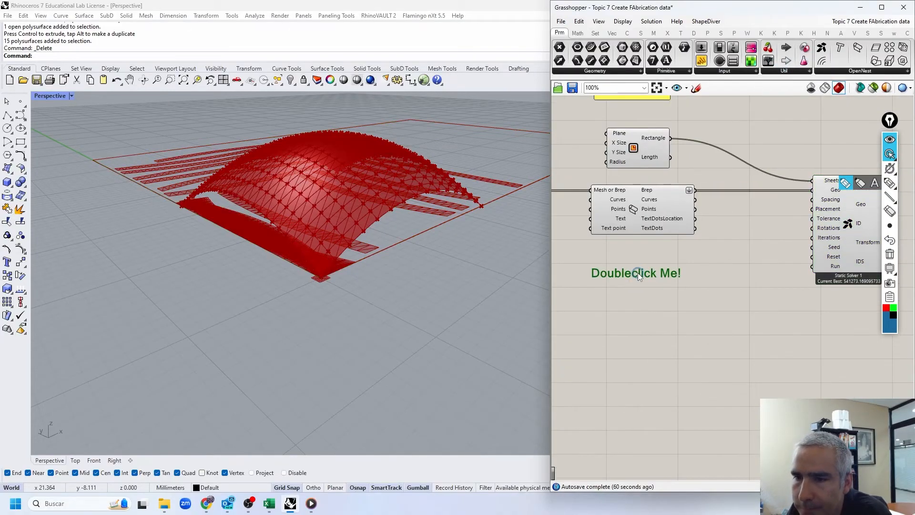
double_click(638, 272)
type("Model Strips")
left_click(660, 327)
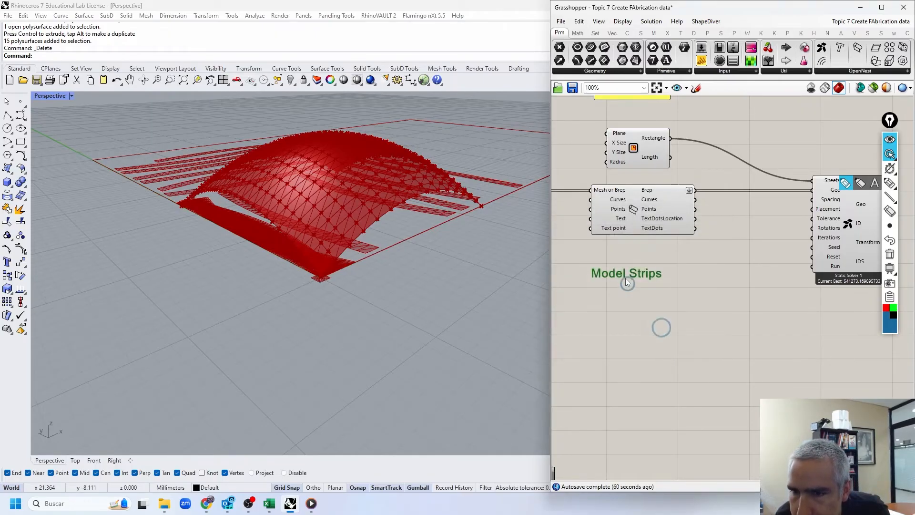
right_click_drag(626, 278, 737, 277)
left_click_drag(737, 274, 582, 221)
right_click_drag(582, 221, 628, 230)
- Copy the "Model Strips" label beneath the Unroll component and change the copy's text to "Unrolled Strips"
left_click_drag(627, 231, 803, 261)
double_click(803, 261)
type("Unrolled St")
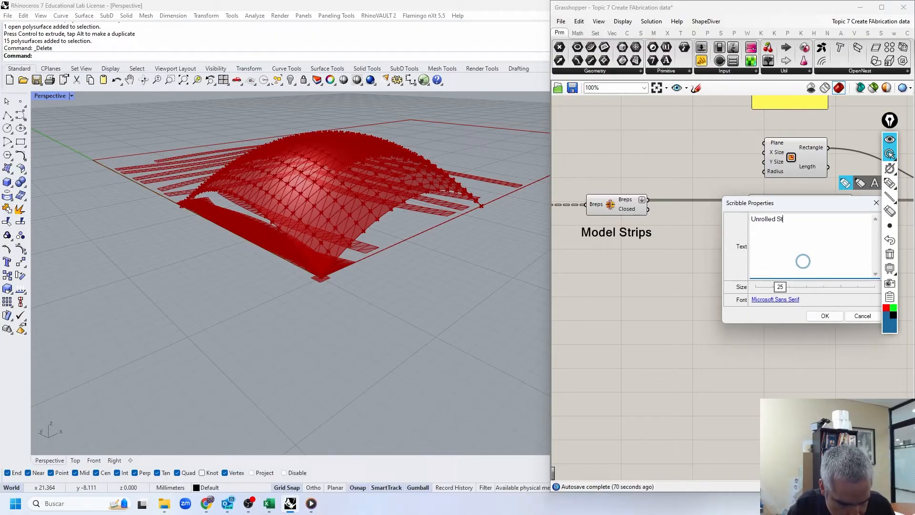
left_click(824, 315)
- Copy the "Unrolled Strips" label beneath the nesting component and change the copy's text to "Nested Strips"
right_click_drag(828, 284, 654, 279)
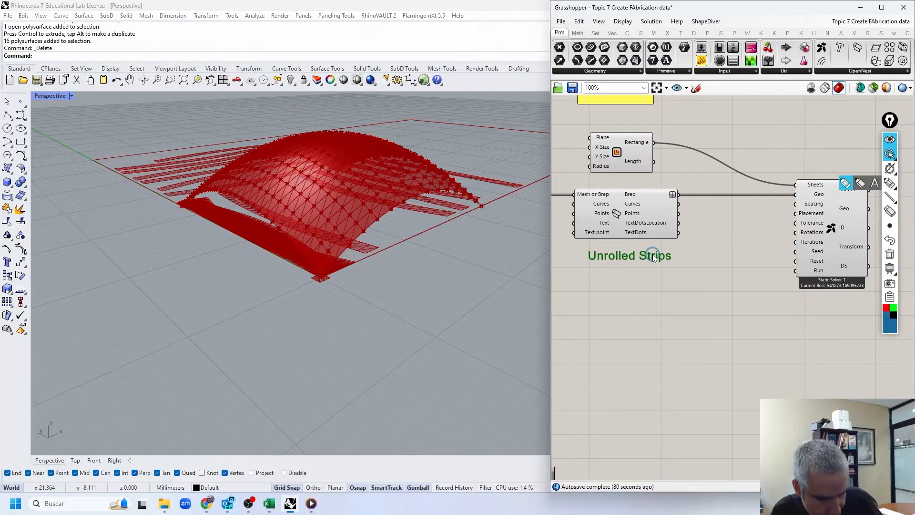
left_click_drag(654, 258, 853, 299, "alt")
double_click(850, 298)
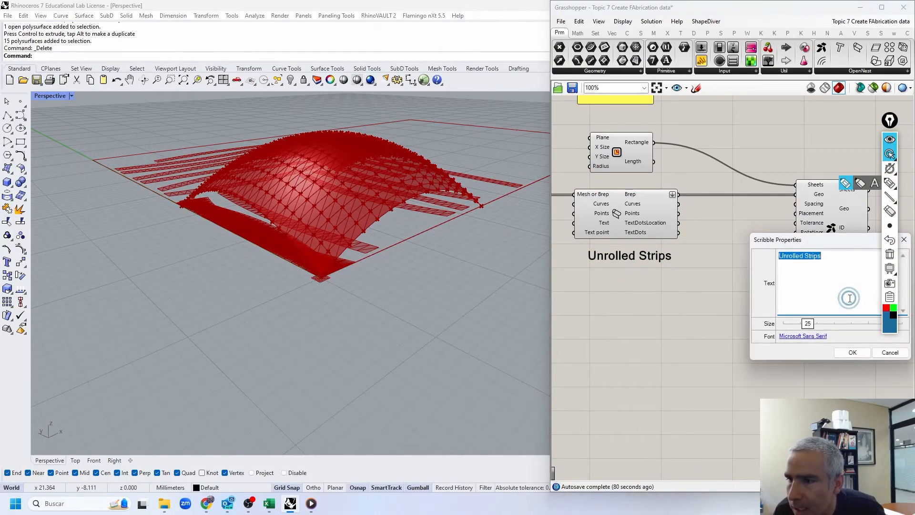
type("Nest")
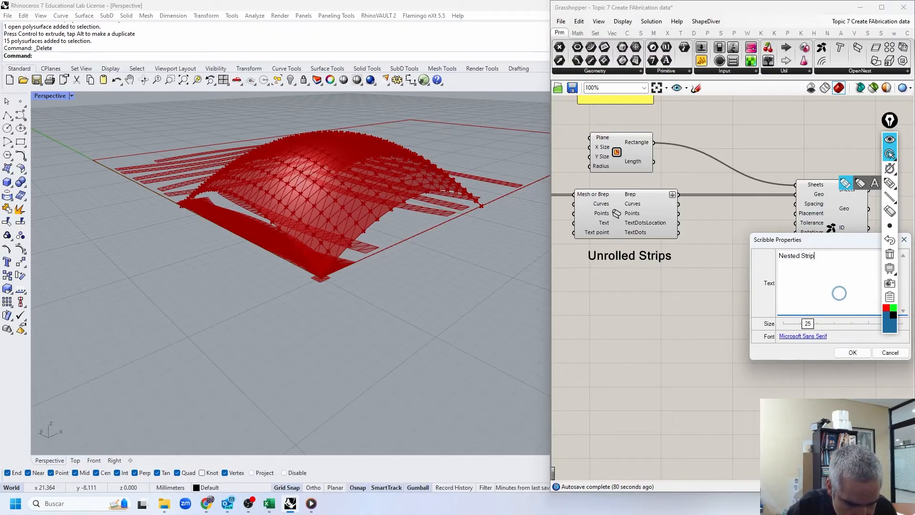
left_click(847, 355)
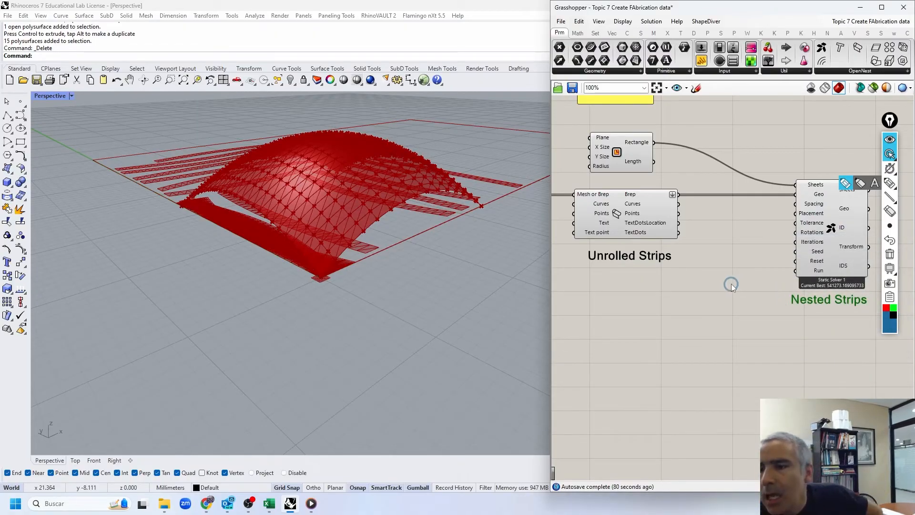
- Highlight the nested strips in the Rhino model by selecting the nesting component
right_click_drag(288, 227, 228, 238)
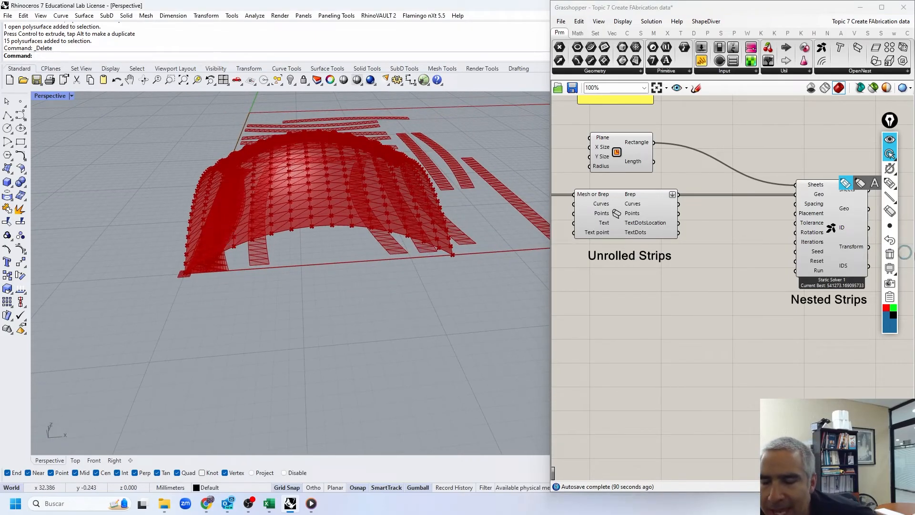
right_click_drag(729, 191, 730, 201)
left_click(814, 245)
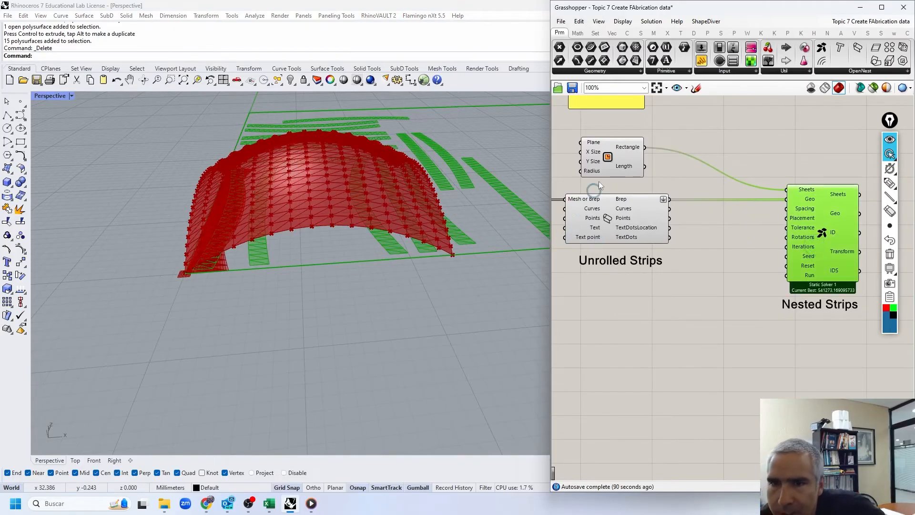
- Bake the two Boundary Surfaces components into Rhino and turn off the Grasshopper geometry preview
right_click_drag(598, 186, 871, 251)
scroll(827, 225, "down", 6)
scroll(647, 242, "up", 4)
left_click_drag(714, 178, 675, 283)
left_click(681, 158)
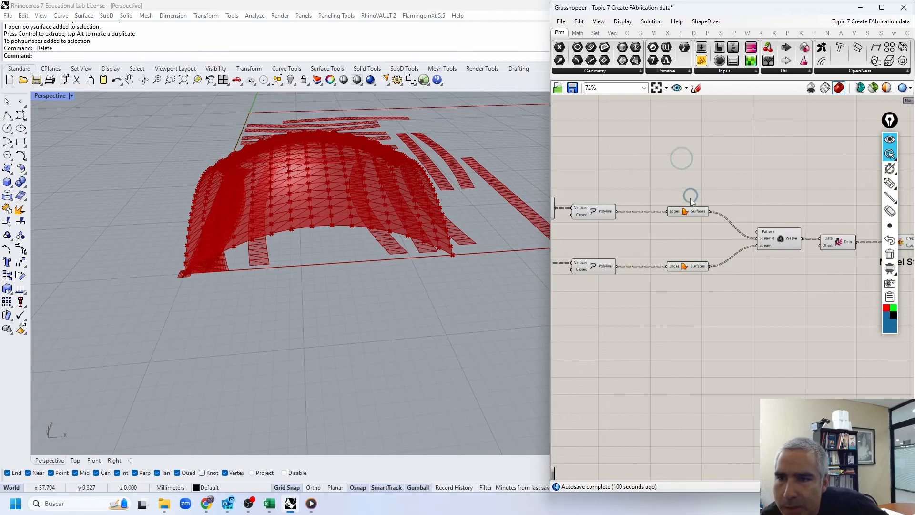
right_click_drag(691, 197, 768, 196)
left_click_drag(768, 167, 714, 295)
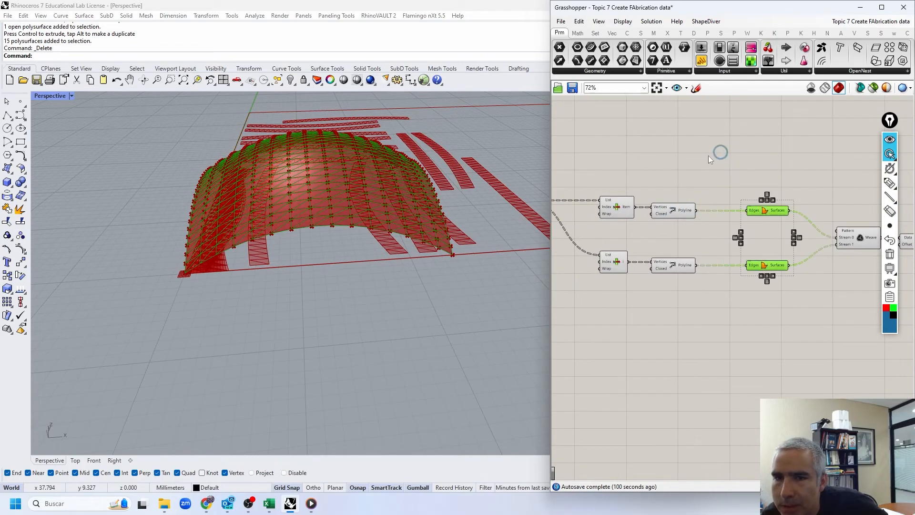
right_click(712, 154)
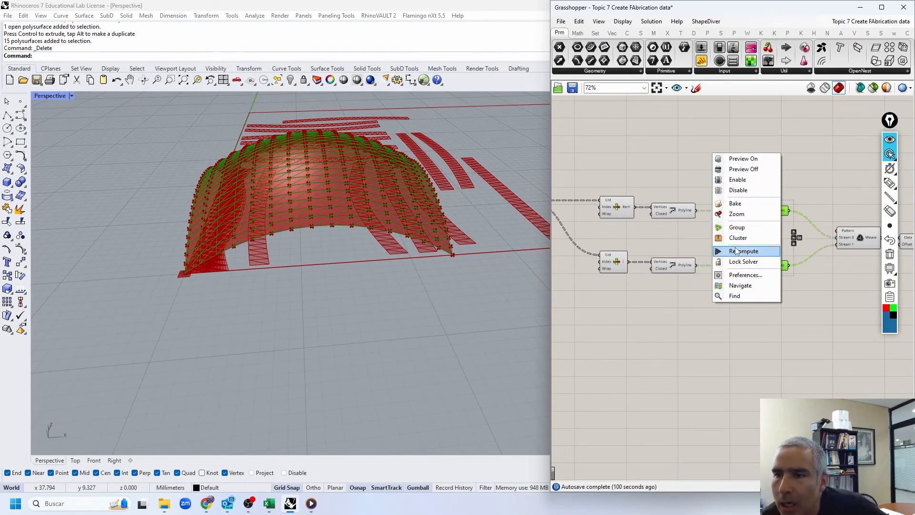
left_click(732, 204)
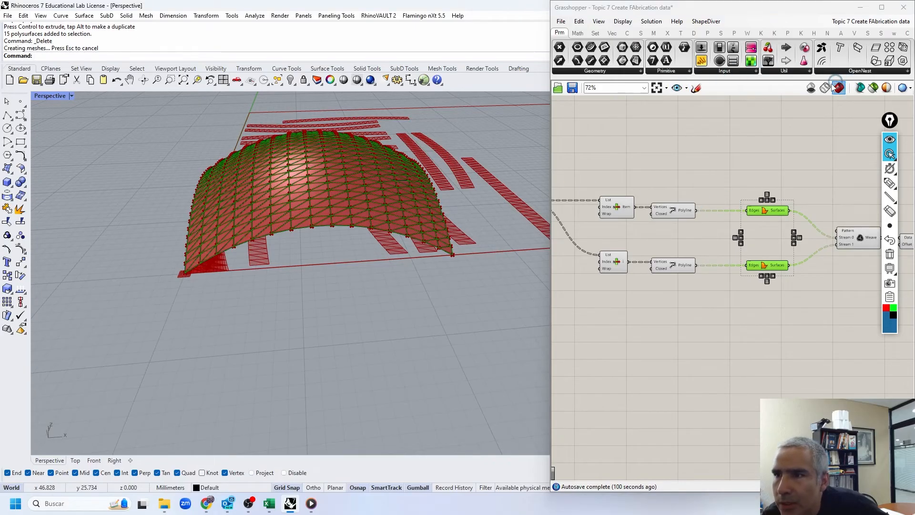
left_click(811, 87)
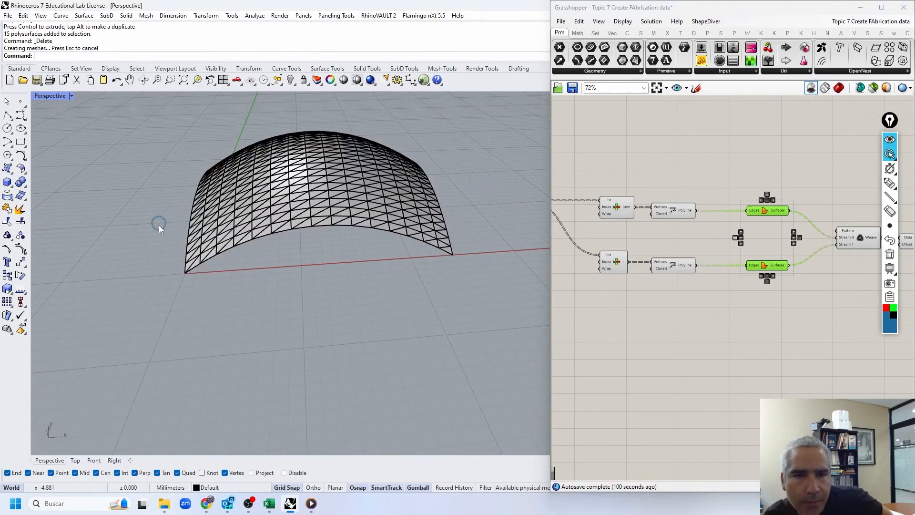
- Select the surfaces of the dome's first strip beside the Y axis in the Top view and join them
scroll(233, 313, "up", 5)
left_click(283, 332)
left_click(75, 460)
scroll(357, 312, "up", 6)
left_click(430, 254)
right_click_drag(428, 253, 424, 193)
scroll(421, 179, "up", 2)
left_click_drag(424, 178, 371, 380)
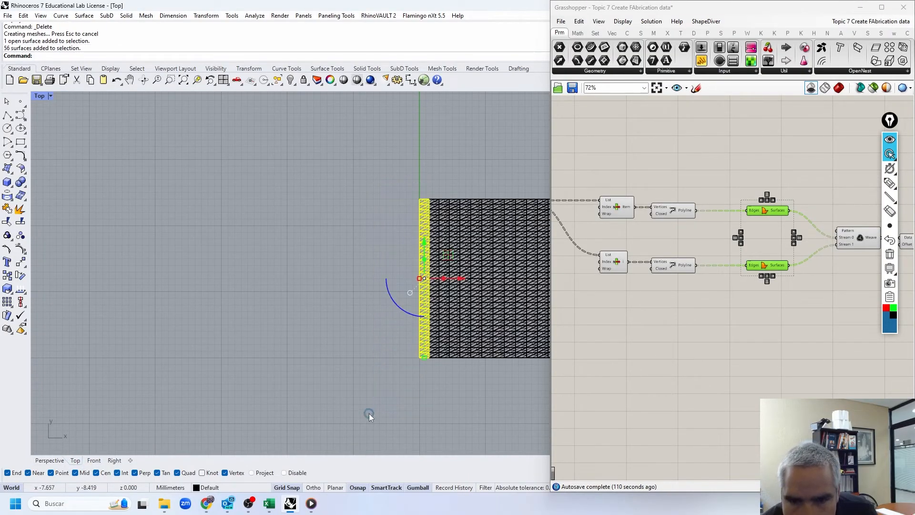
type("j")
key("Return")
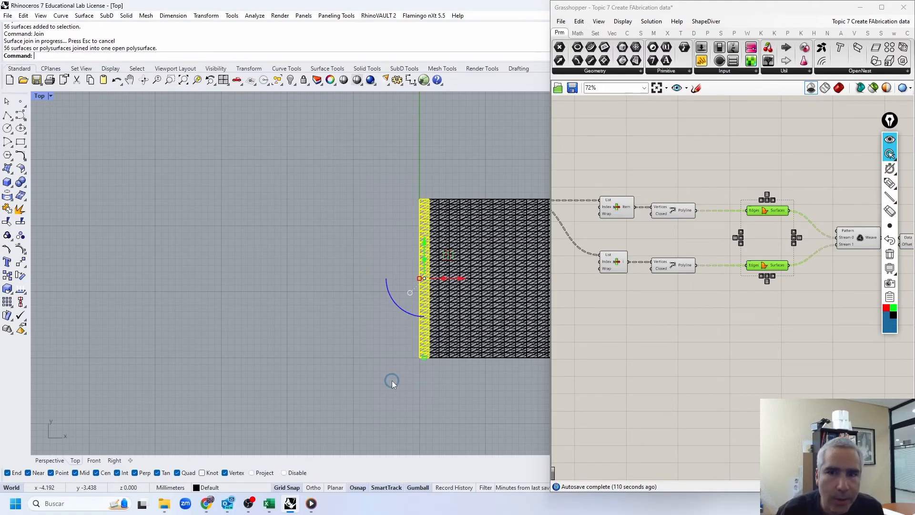
- Unroll the joined first strip with UnrollSrf in the Perspective view
double_click(38, 33)
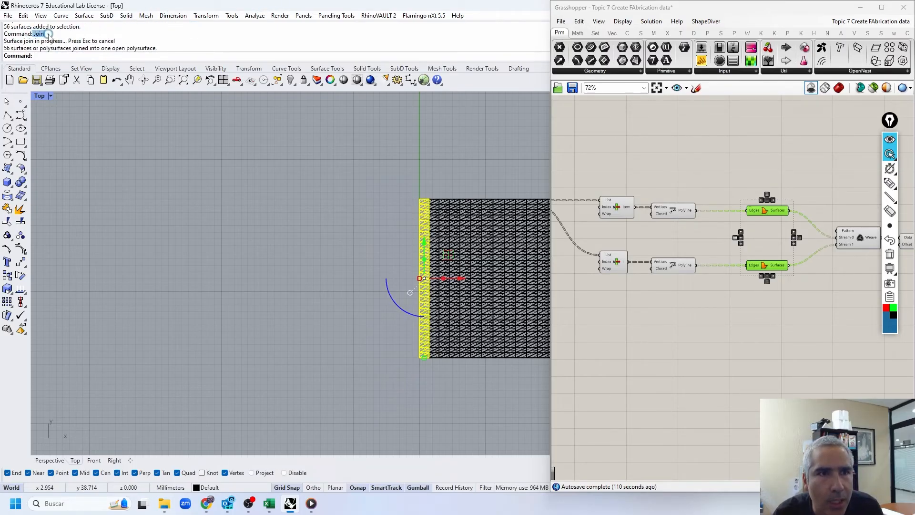
type("UnrollSrf")
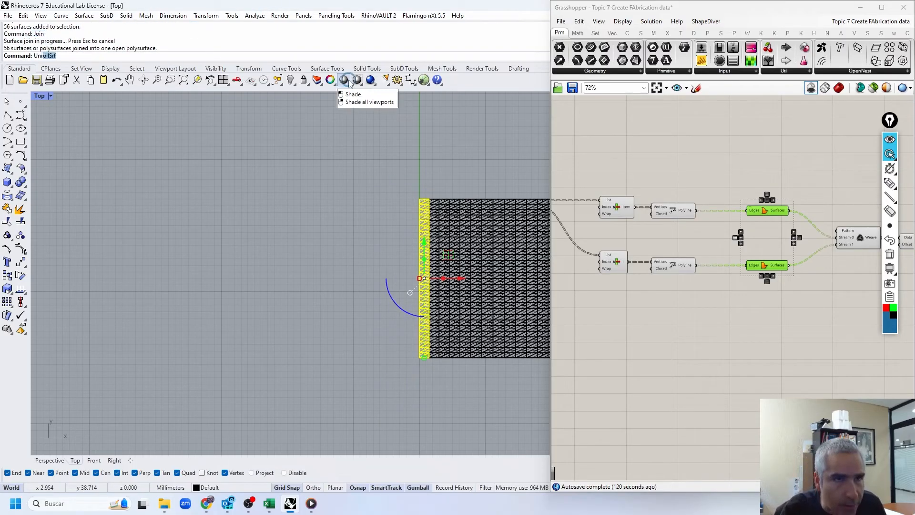
key("Return")
left_click(51, 461)
right_click_drag(374, 306, 412, 297)
right_click(414, 280)
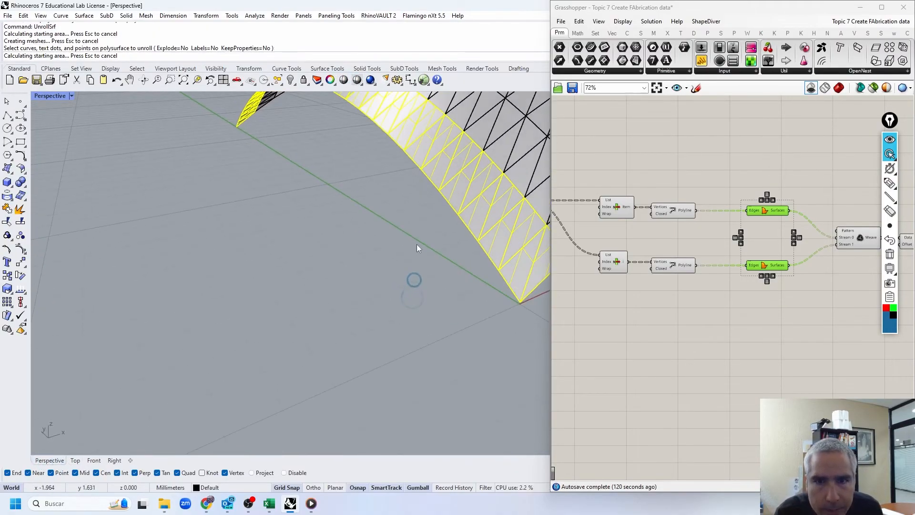
- Move the unrolled strip clear of the dome and hide the original joined strip
left_click(384, 188)
scroll(384, 188, "down", 6)
left_click_drag(385, 170, 150, 245)
key("Escape")
left_click(444, 214)
type("hide")
key("Return")
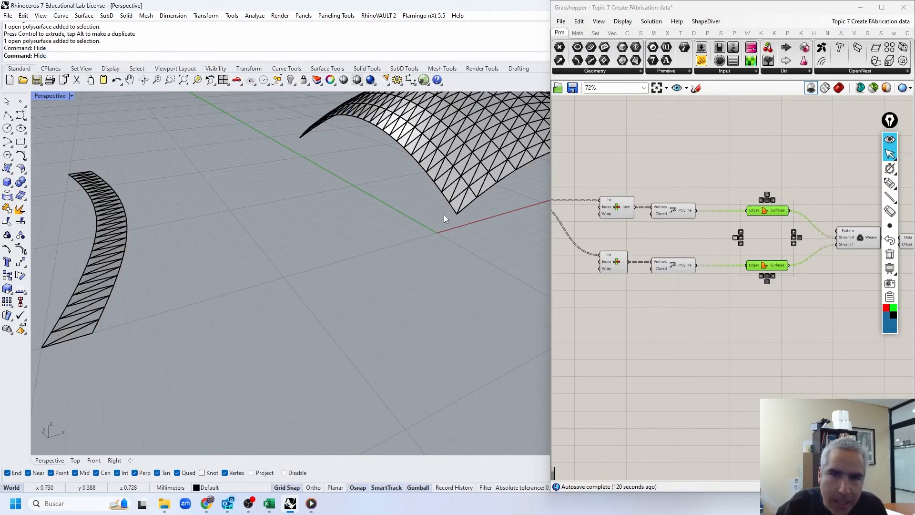
- Join the surfaces of the dome's second strip in the Top view and undo the join
left_click(75, 461)
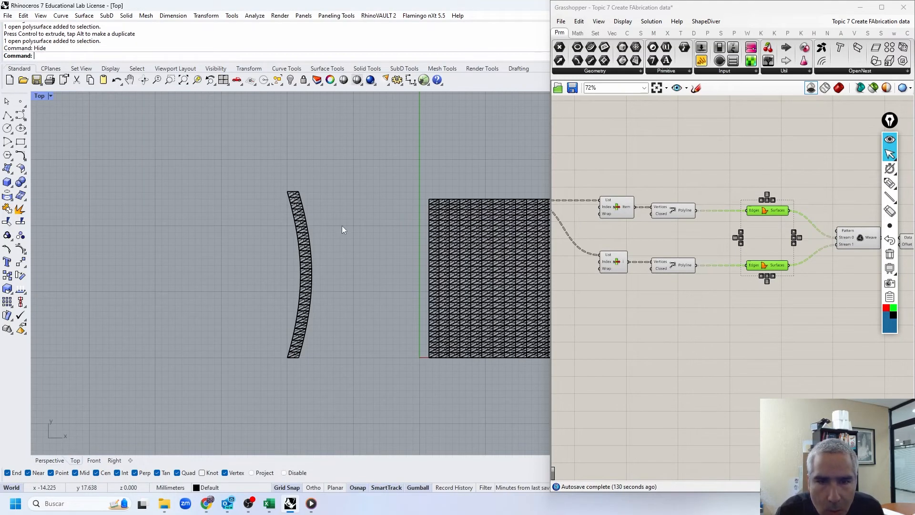
left_click_drag(409, 297, 393, 394)
type("Jpi")
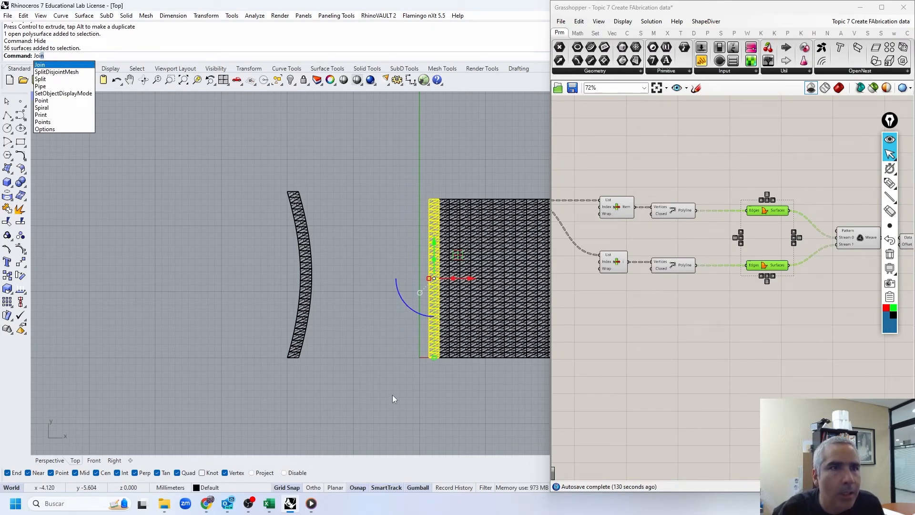
key("Return")
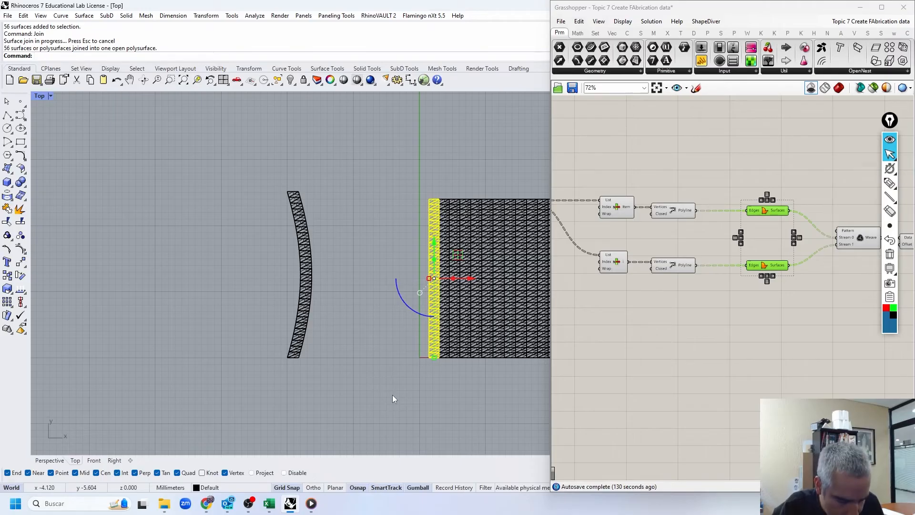
type("Undo")
key("Return")
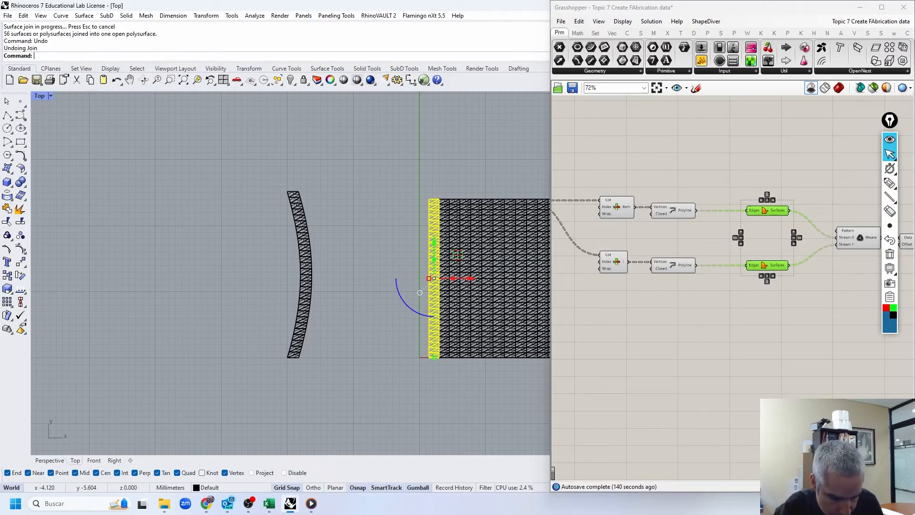
- Join the second strip's surfaces again and unroll the polysurface with UnrollSrf
key("Return")
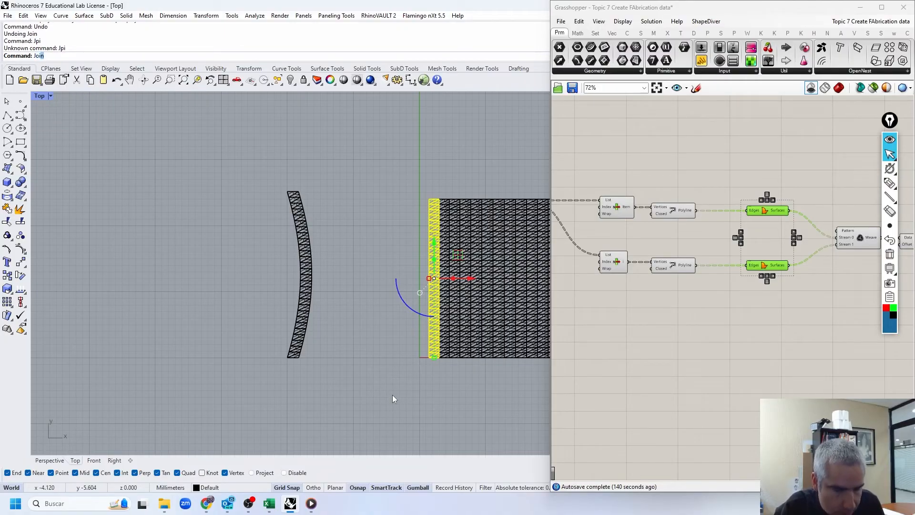
type("Jo")
key("Return")
type("UnrollSrf")
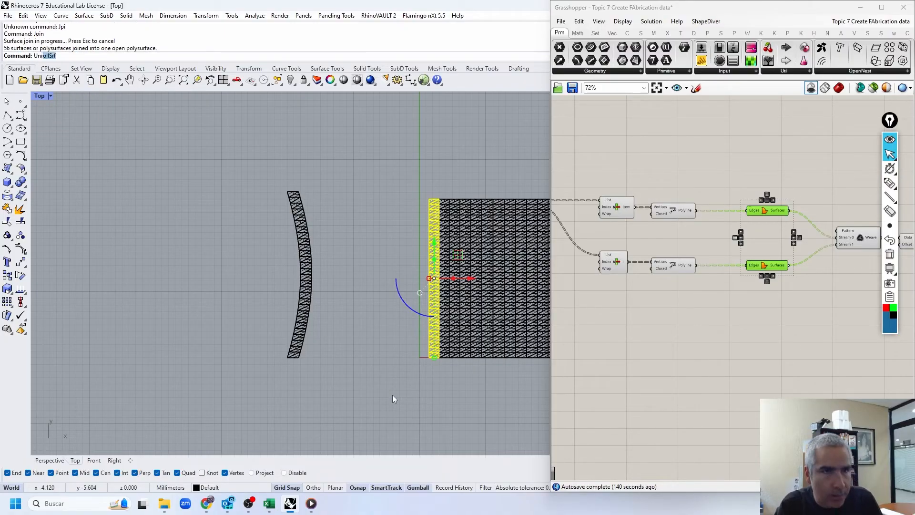
key("Return")
key("Return")
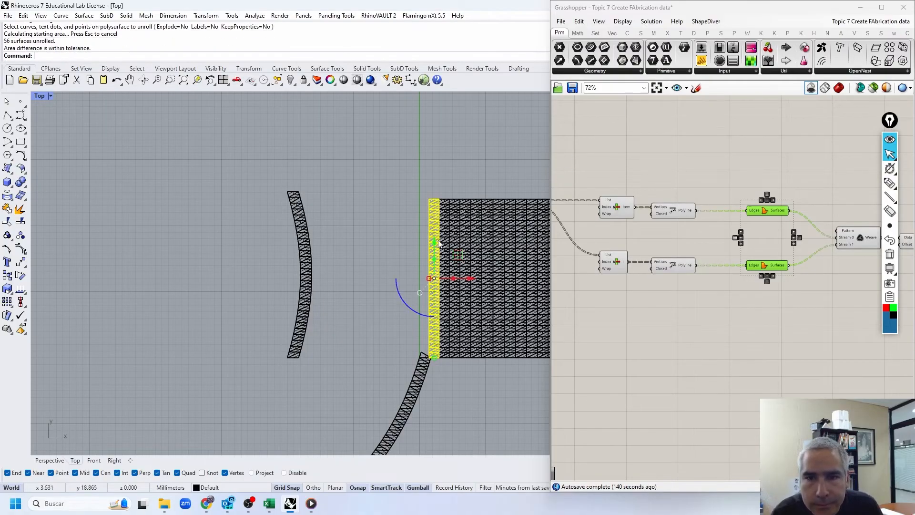
- Move the second unrolled strip beside the first one and hide its original on the dome
left_click_drag(407, 402, 367, 270)
key("Escape")
left_click(422, 246)
type("Hide")
key("Return")
- Undo the manual hiding, moving, unrolling and joining of the strips, back through the Grasshopper bake
key("ctrl+z")
key("ctrl+z")
key("ctrl+z")
key("ctrl+z")
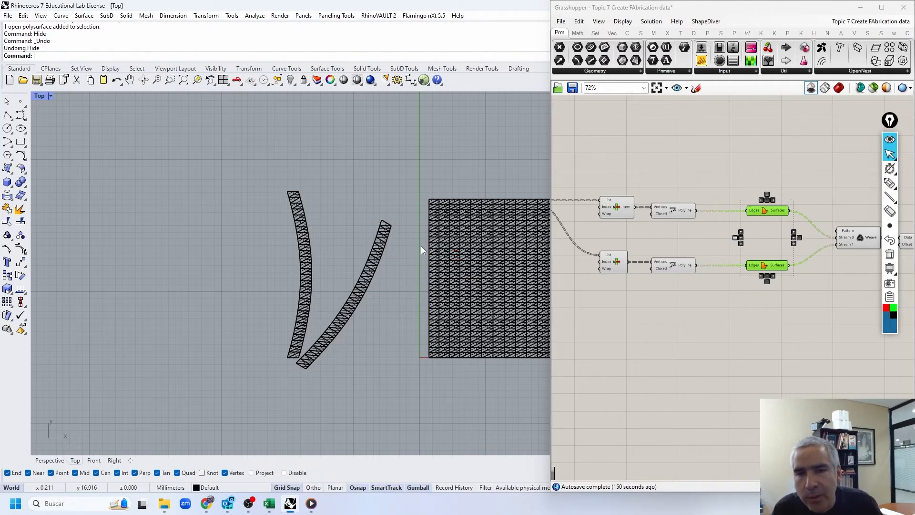
key("ctrl+z")
key("ctrl+z")
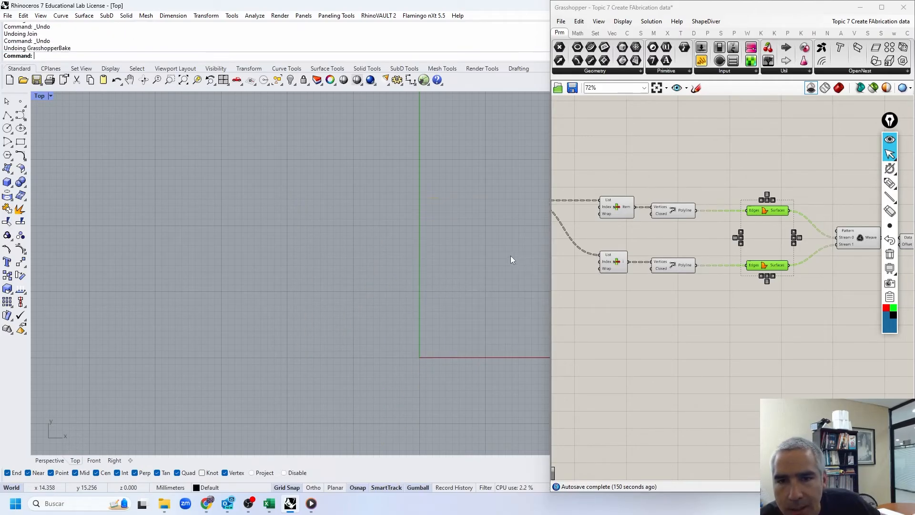
- Restore the shaded Grasshopper preview in the Perspective view and highlight the nested and joined strips by selecting their components
left_click(50, 460)
right_click_drag(691, 306, 650, 317)
right_click_drag(424, 227, 297, 299, "shift")
right_click_drag(846, 205, 640, 198)
right_click_drag(906, 178, 696, 191)
left_click(797, 281)
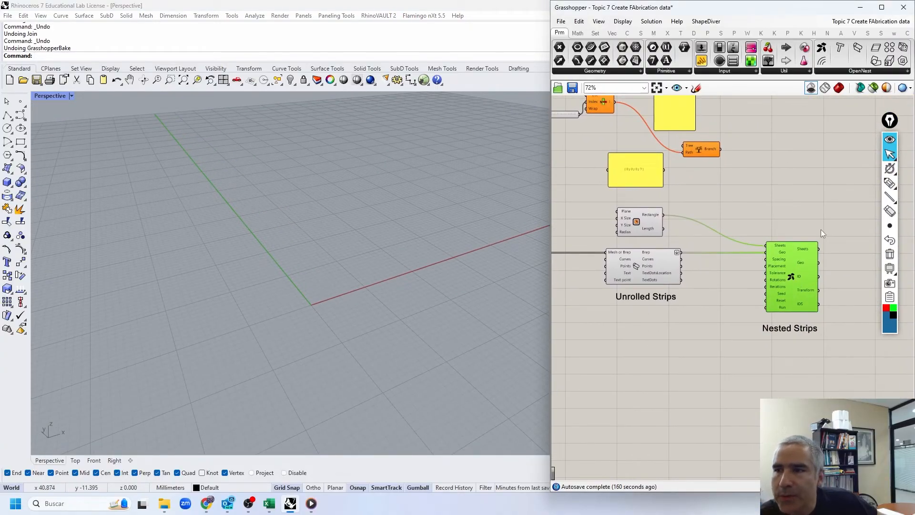
left_click(839, 87)
scroll(407, 260, "up", 5)
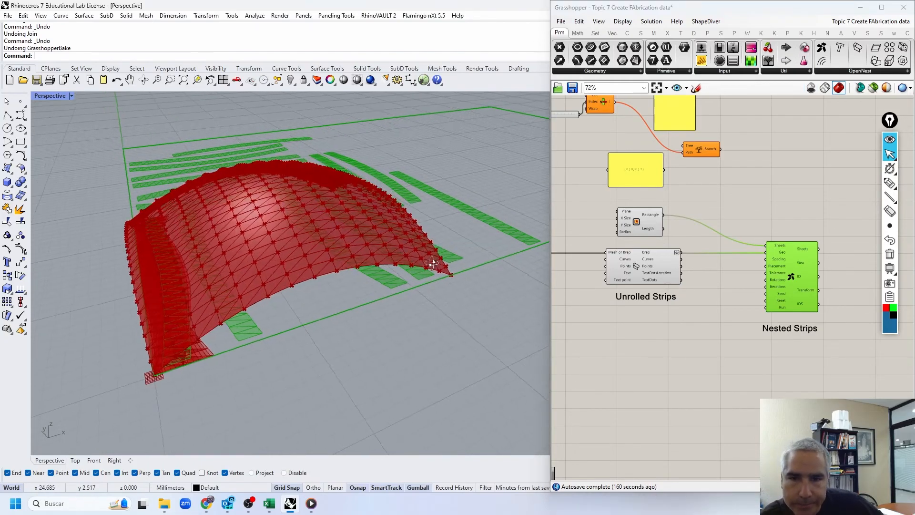
right_click_drag(399, 313, 415, 311)
right_click_drag(694, 320, 784, 306)
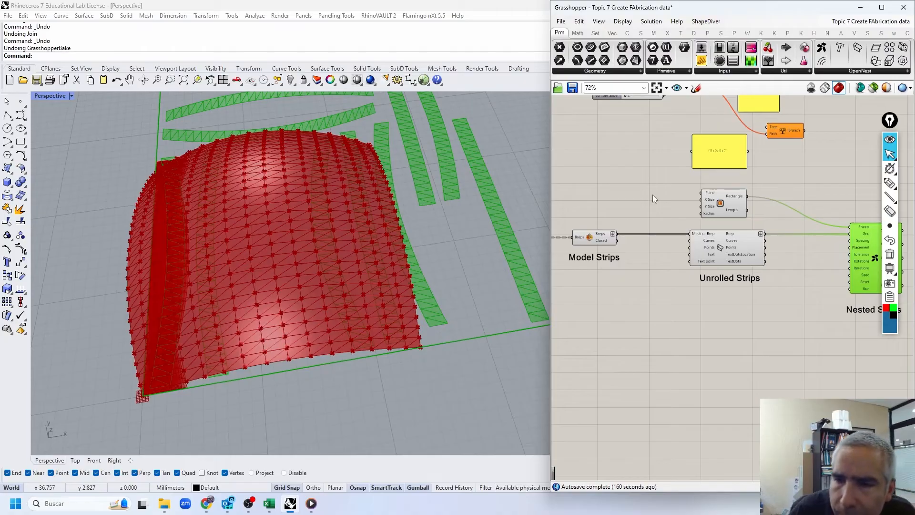
left_click(586, 240)
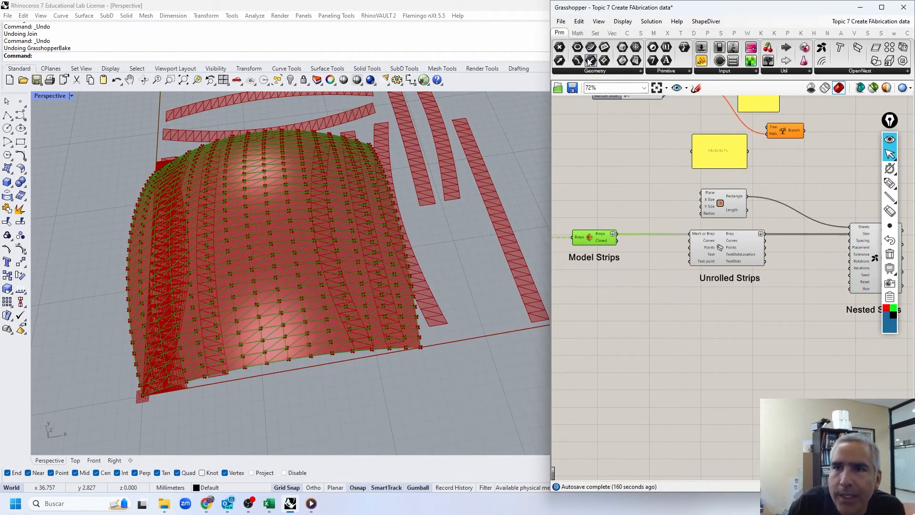
left_click(641, 34)
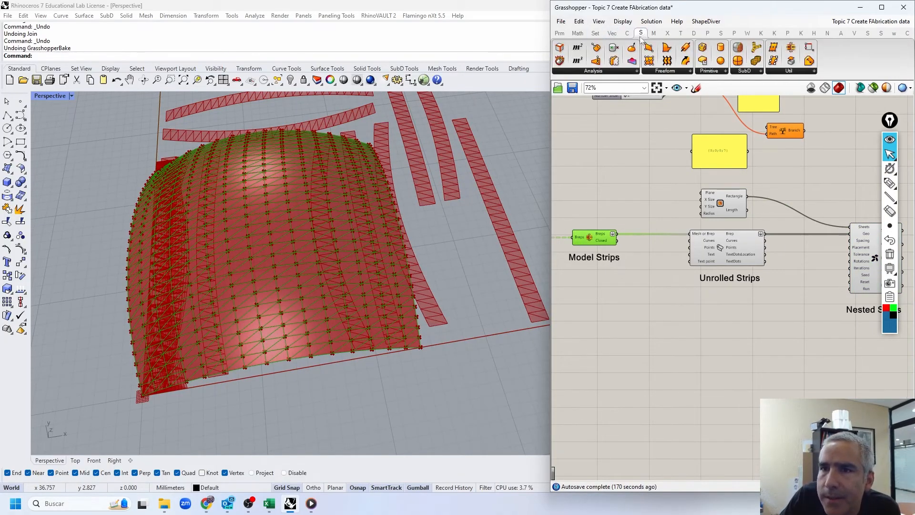
left_click(573, 72)
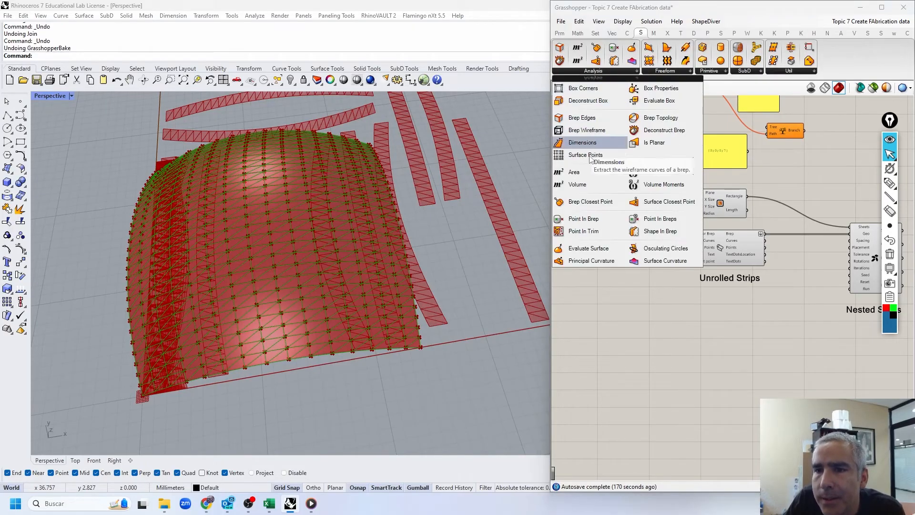
left_click(583, 185)
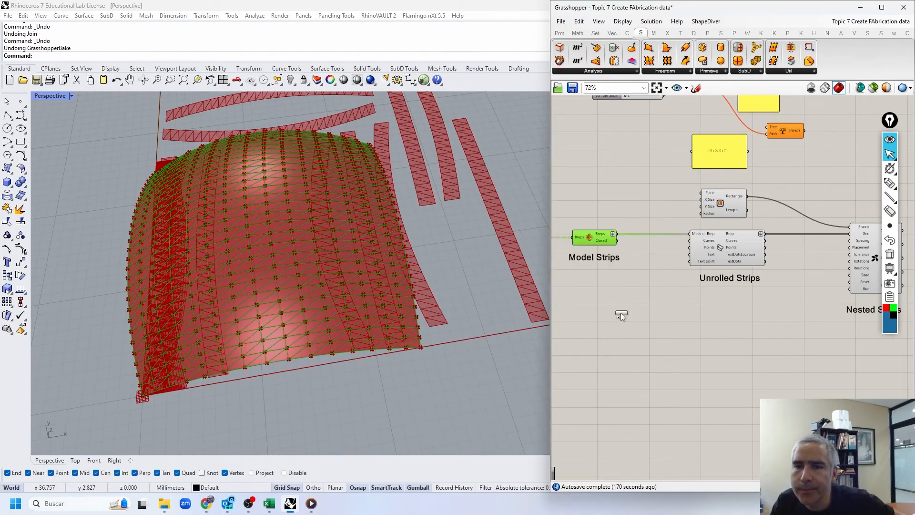
left_click(620, 316)
left_click_drag(621, 209, 615, 259)
left_click(616, 311)
key("Delete")
- Add an Area component below the "Model Strips" label and connect the Brep Join's Breps output to its Geometry input
left_click_drag(577, 47, 639, 362)
left_click_drag(621, 210, 604, 362)
right_click_drag(147, 264, 163, 156)
scroll(165, 216, "up", 6)
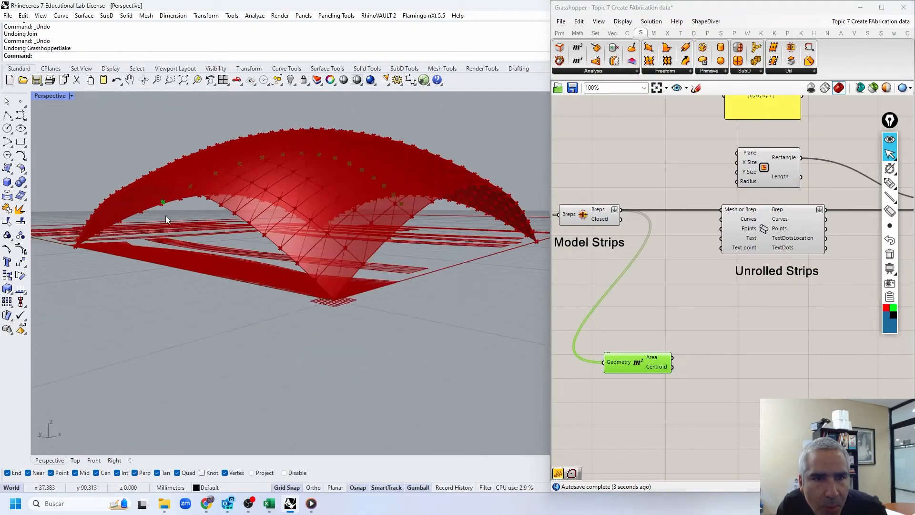
left_click_drag(654, 373, 644, 398)
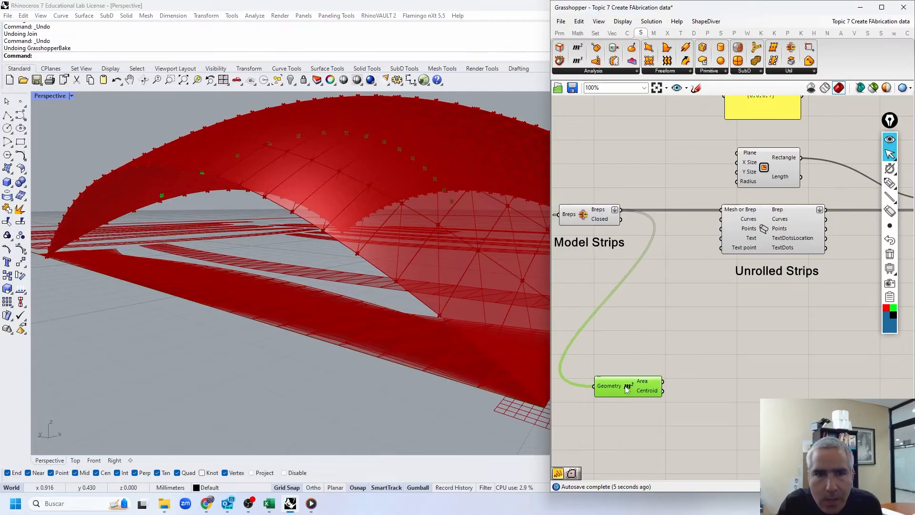
- Bypass the Shift Paths component by wiring Weave directly into the Brep Join, and move Shift Paths below that wire
right_click_drag(142, 173, 202, 276)
scroll(129, 178, "down", 5)
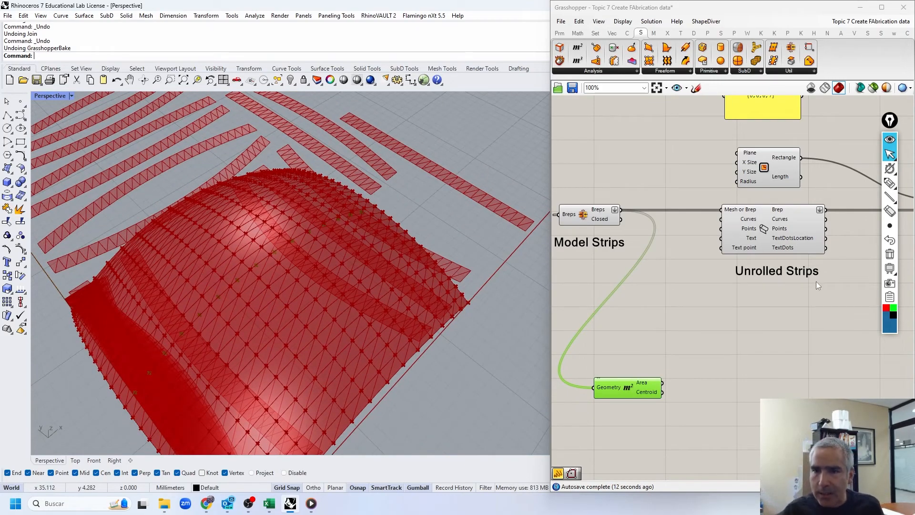
right_click_drag(698, 237, 834, 233)
left_click(651, 208)
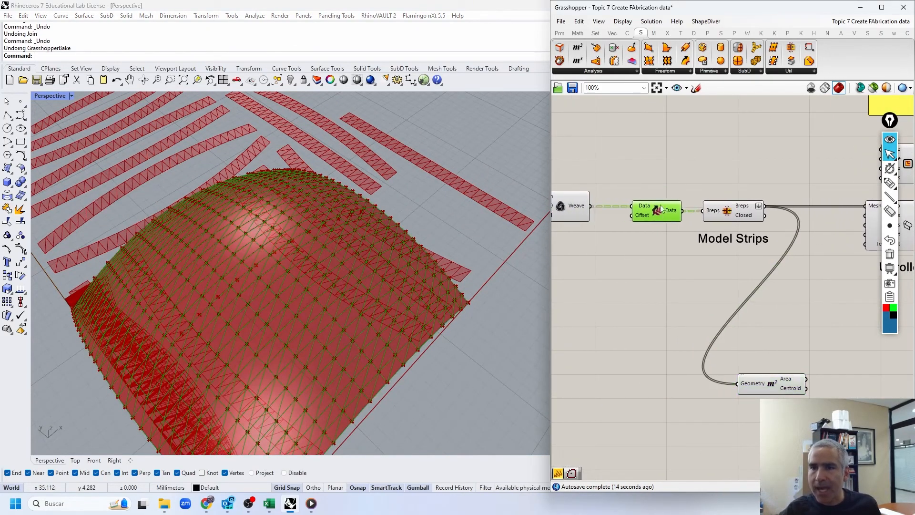
scroll(651, 208, "down", 2)
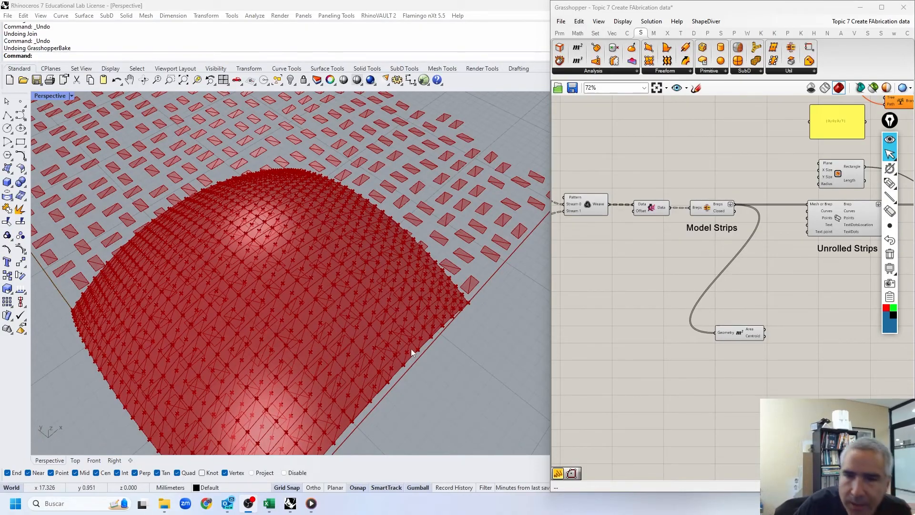
scroll(353, 174, "down", 5)
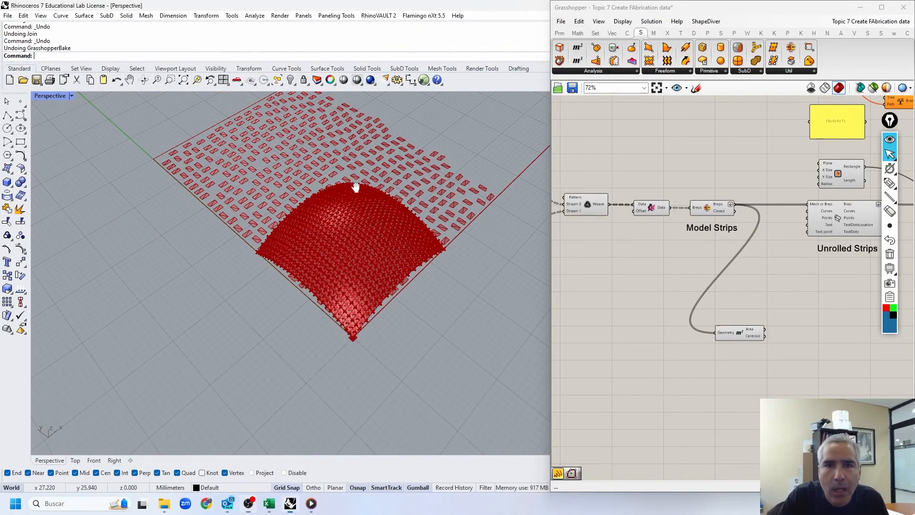
scroll(355, 191, "up", 2)
right_click_drag(677, 231, 667, 234)
scroll(631, 207, "up", 2)
left_click_drag(634, 207, 638, 242)
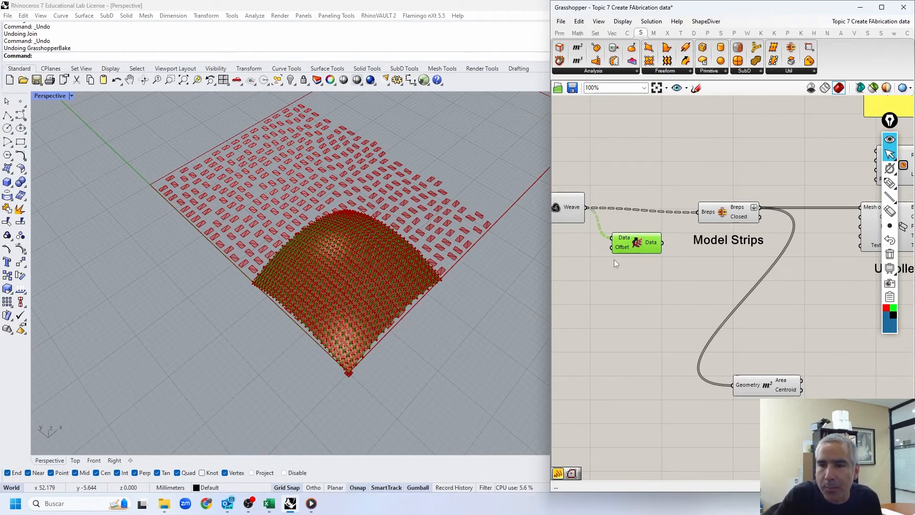
- Read the Brep Join's Breps output list and examine the individual panels on the dome
right_click_drag(830, 230, 764, 232)
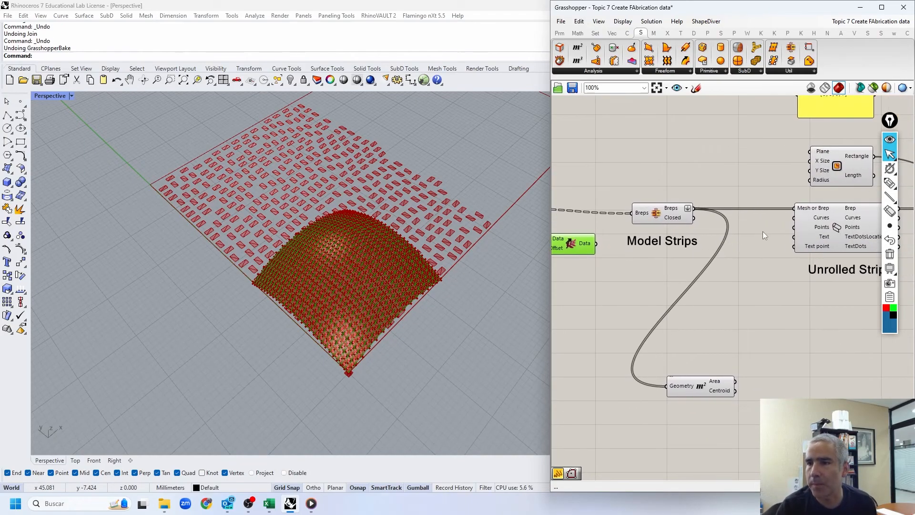
scroll(763, 232, "down", 1)
mouse_move(687, 215)
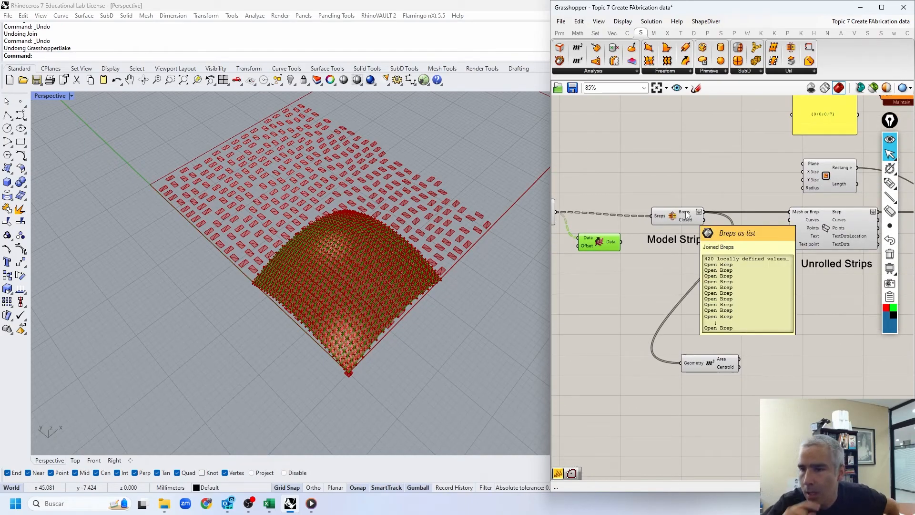
scroll(341, 374, "up", 6)
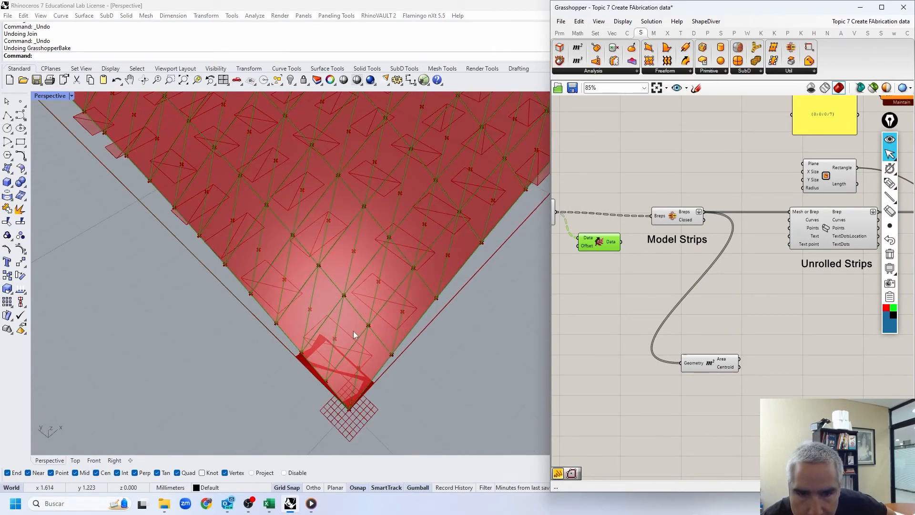
right_click_drag(734, 218, 674, 218)
right_click_drag(754, 169, 619, 188)
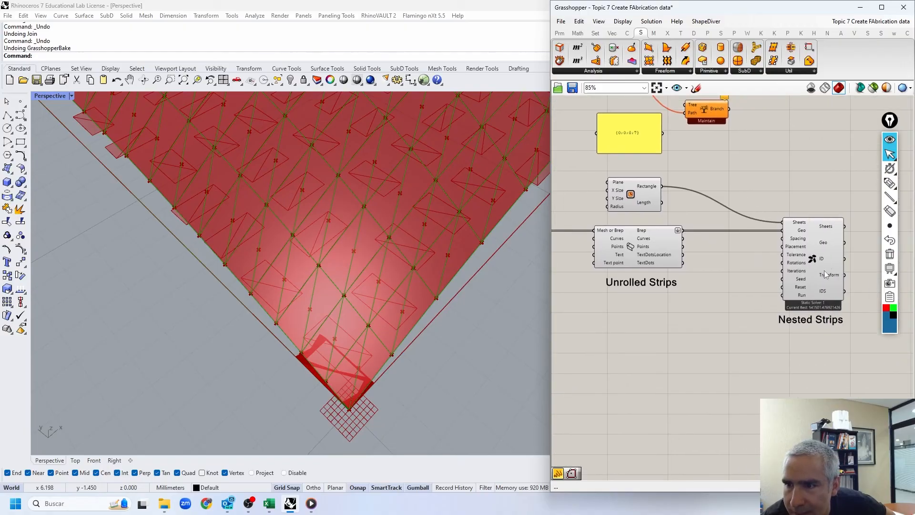
- Highlight the nested panels and the panel centroids by selecting the nesting component and the Area component
left_click(826, 273)
scroll(304, 228, "down", 6)
right_click_drag(303, 228, 302, 255)
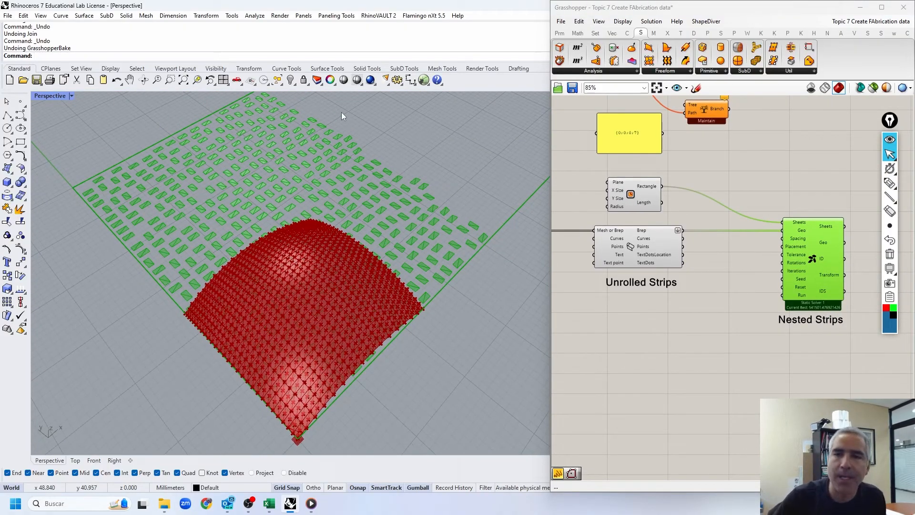
scroll(706, 207, "down", 2)
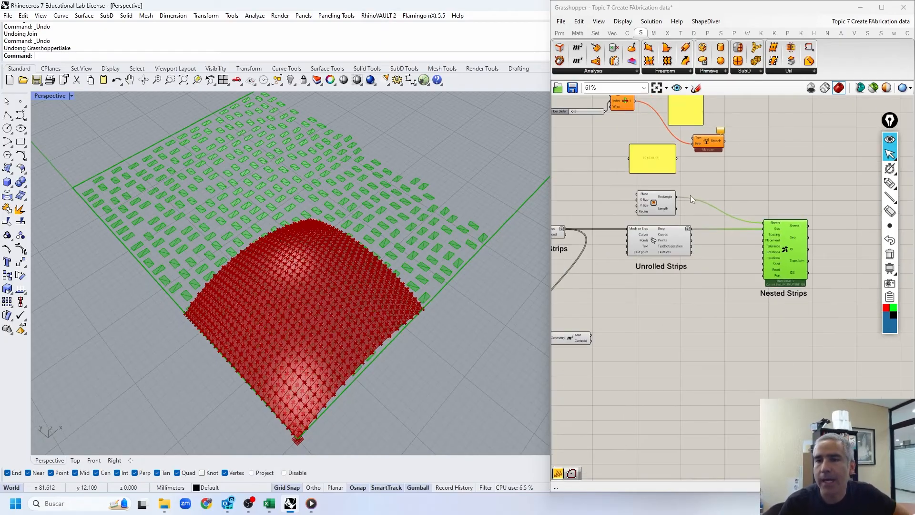
right_click_drag(363, 334, 314, 234)
left_click(567, 339)
scroll(237, 294, "up", 5)
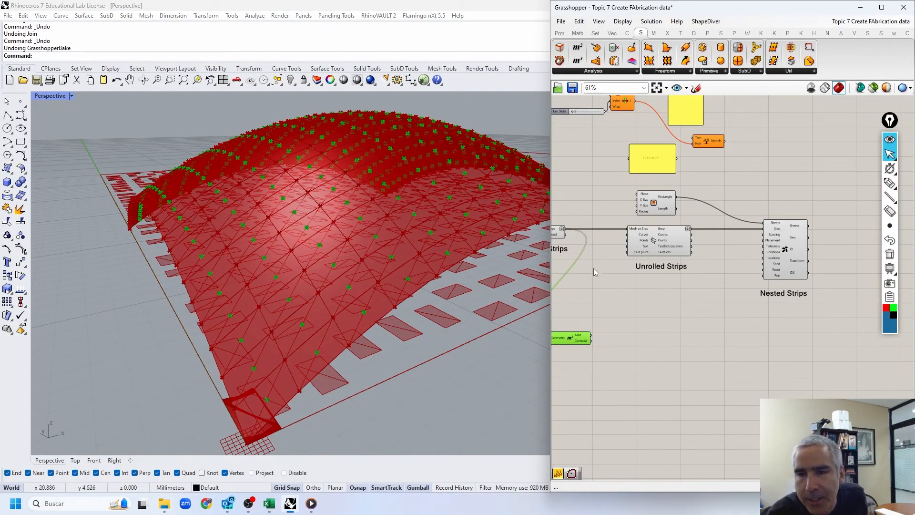
- Reconnect the Shift Paths Data output to the Brep Join's Breps input, replacing the direct Weave wire
right_click_drag(593, 270, 679, 263)
right_click_drag(582, 240, 612, 242)
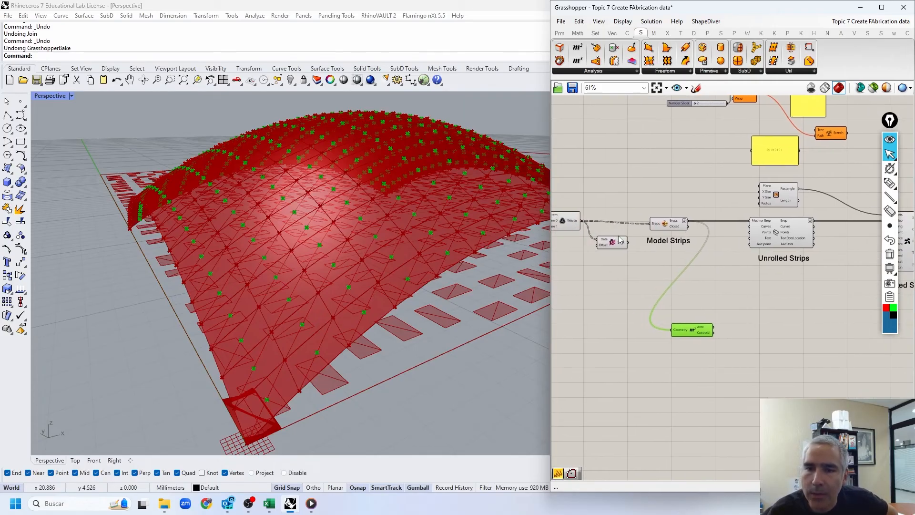
mouse_move(621, 242)
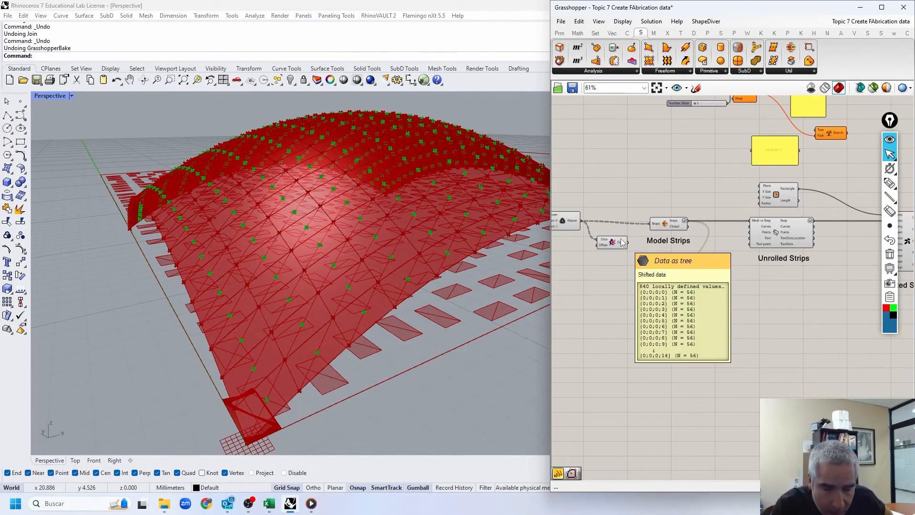
left_click_drag(623, 243, 655, 224)
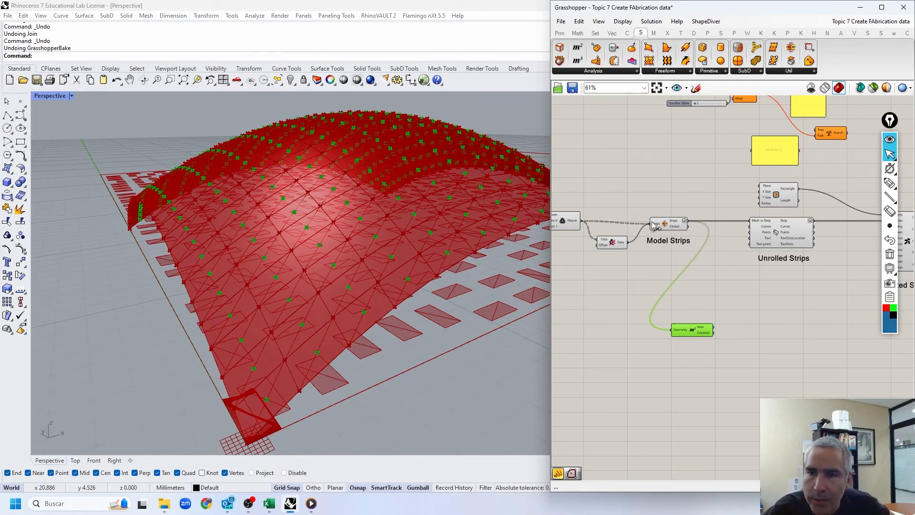
right_click_drag(635, 254, 582, 313)
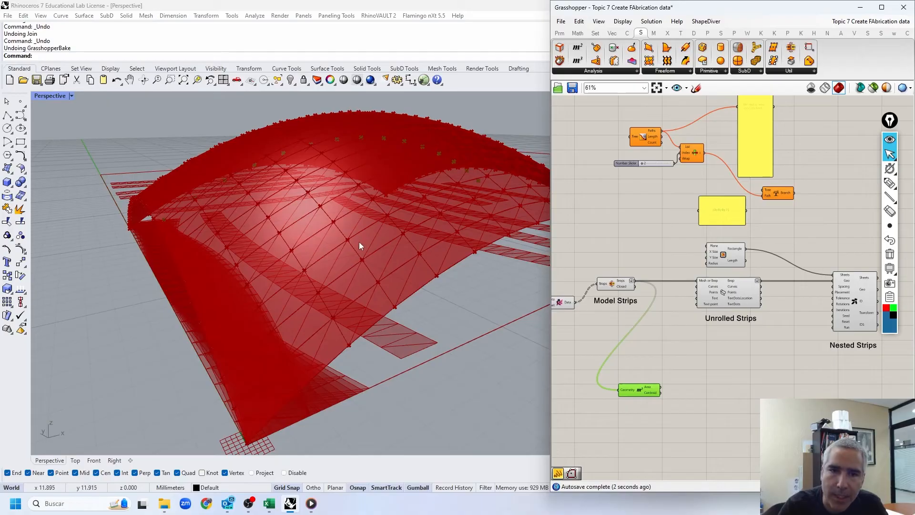
- Add a Text Tag 3D component beside the Area component
scroll(364, 236, "down", 4)
right_click_drag(367, 229, 322, 265)
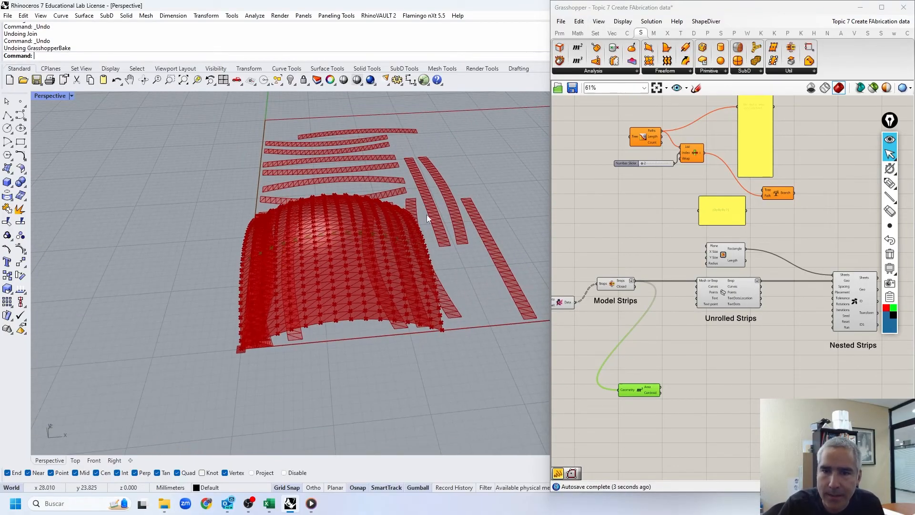
right_click_drag(307, 297, 373, 179)
scroll(373, 178, "up", 5)
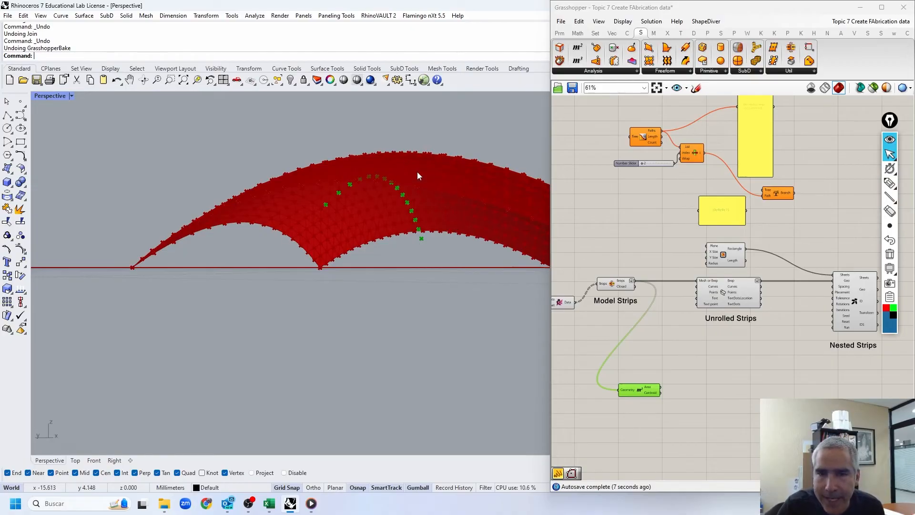
right_click_drag(420, 179, 416, 208)
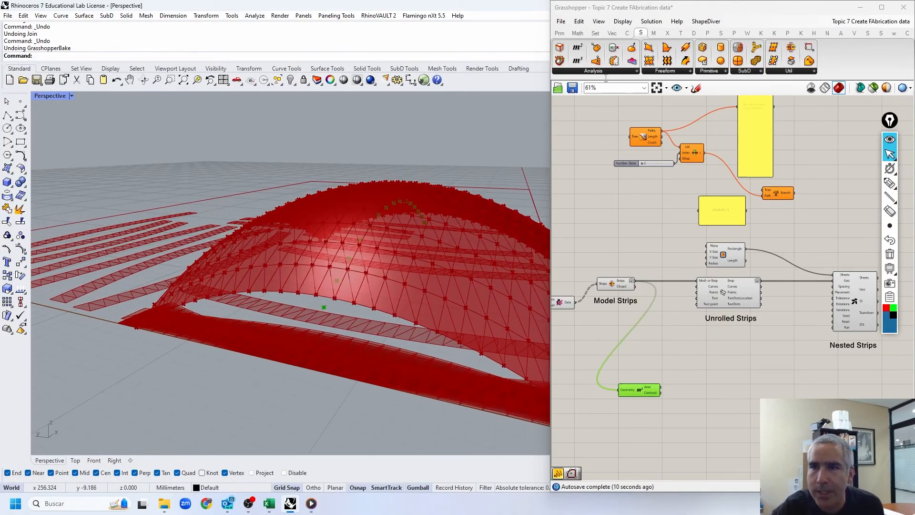
left_click(695, 32)
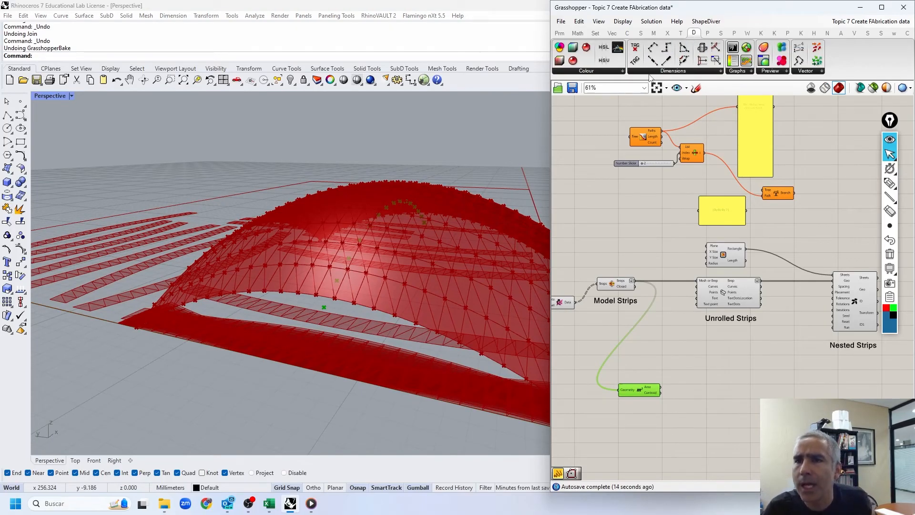
left_click(676, 71)
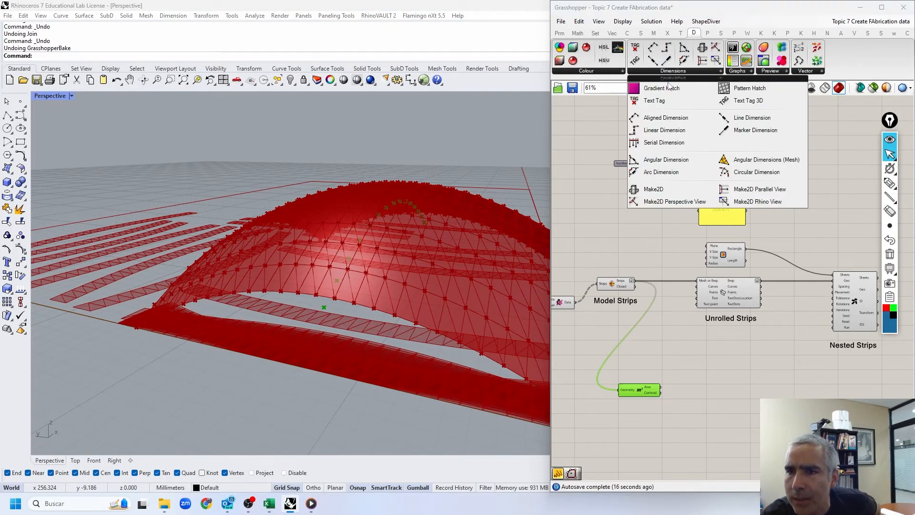
left_click(745, 102)
left_click(716, 398)
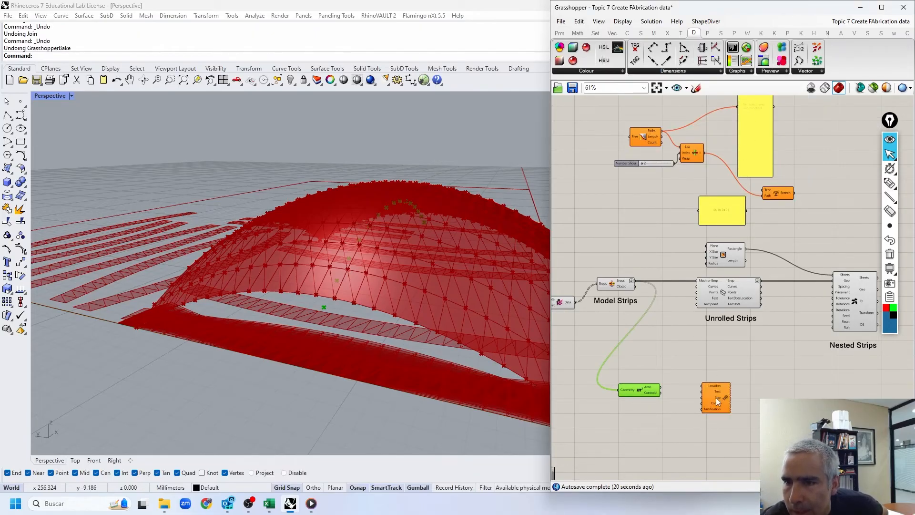
- Connect the Area's Centroid output to the Text Tag 3D's Location input and move the tag component farther from Area
scroll(716, 397, "up", 3)
left_click_drag(714, 399, 696, 419)
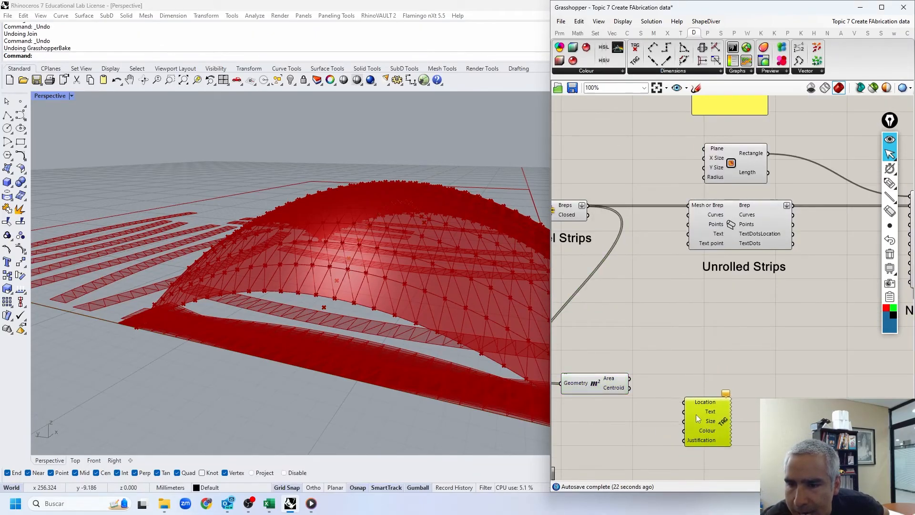
left_click_drag(630, 387, 684, 402)
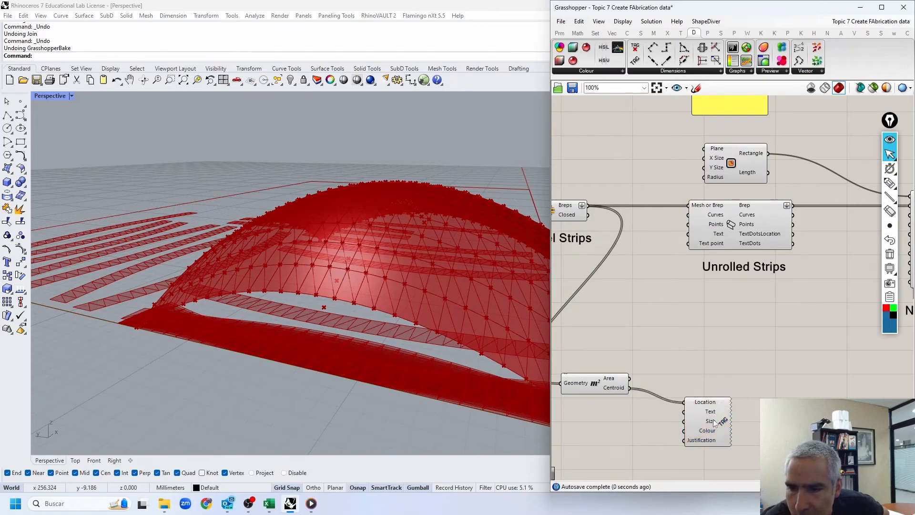
right_click_drag(621, 362, 733, 262)
left_click_drag(703, 289, 627, 324)
left_click(844, 273)
right_click_drag(677, 272, 604, 234)
left_click_drag(785, 302, 785, 313)
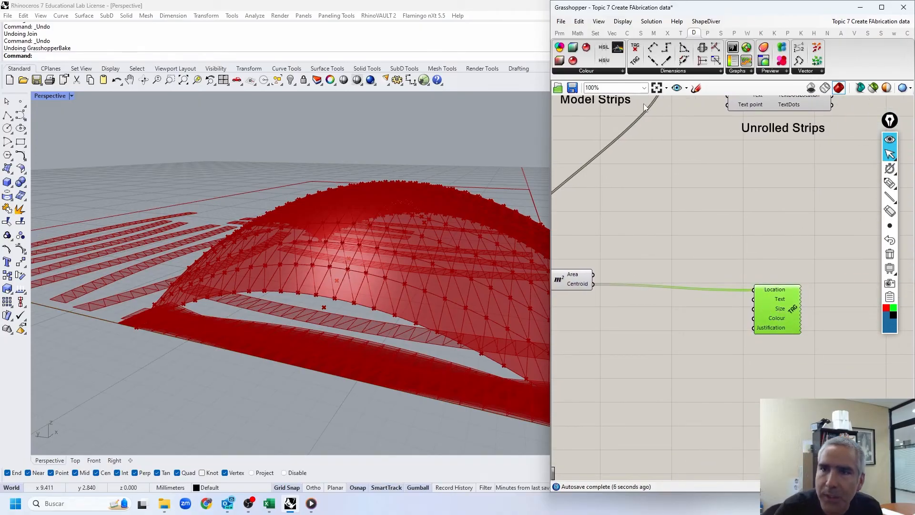
- Add Series and List Length components between Area and the tag, using the length of the Centroid list as the Series Count
left_click(596, 33)
left_click(644, 71)
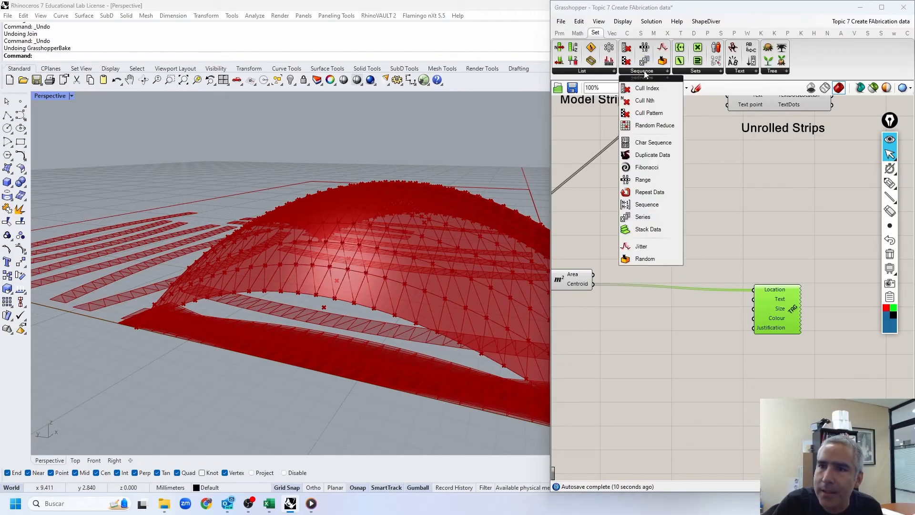
left_click_drag(643, 217, 682, 322)
left_click_drag(561, 62, 604, 316)
left_click_drag(593, 284, 583, 315)
right_click_drag(574, 300, 636, 277)
left_click_drag(642, 263, 614, 263)
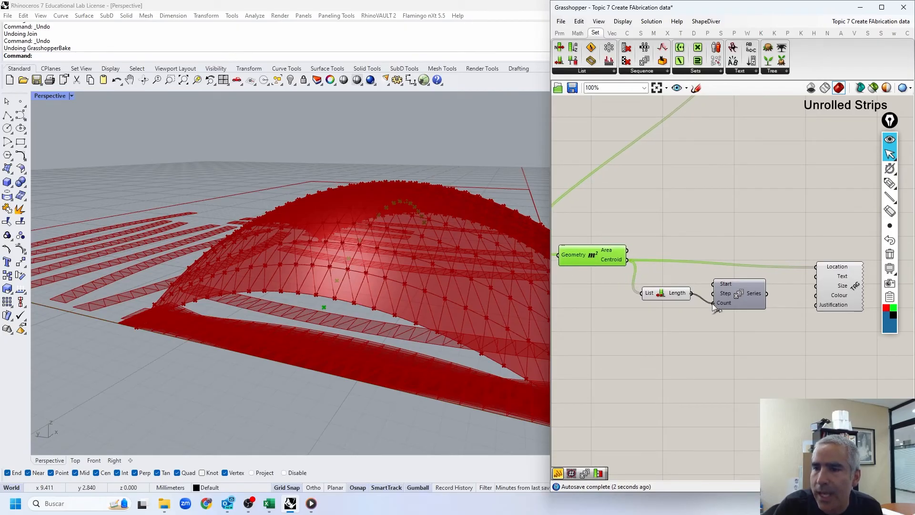
left_click_drag(675, 296, 683, 306)
- Connect the Series output to the Text Tag 3D's Text input to number the dome strips
mouse_move(760, 294)
left_click_drag(761, 294, 813, 281)
right_click_drag(373, 287, 210, 320)
scroll(745, 197, "down", 4)
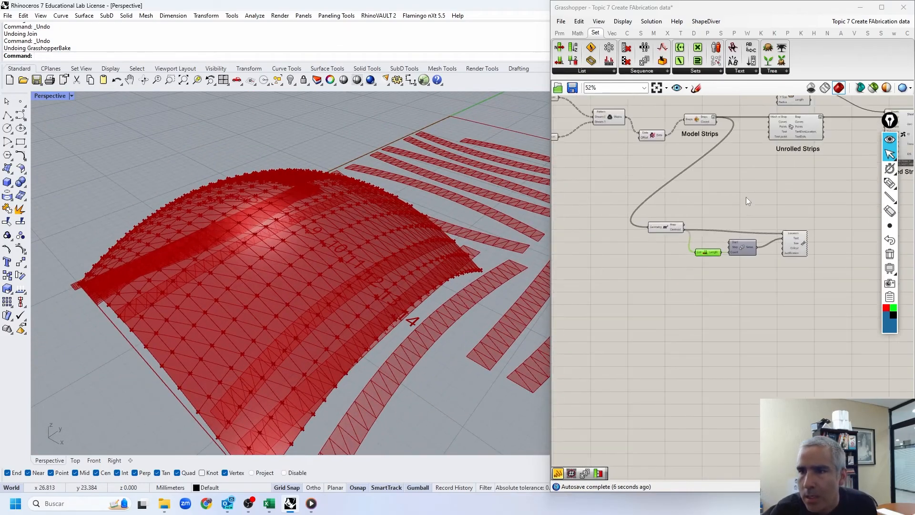
- Add a List Item component below the Brep Join and feed it the joined Breps to isolate the first strip
right_click_drag(796, 130, 737, 215)
scroll(738, 215, "up", 3)
right_click_drag(626, 178, 720, 183)
left_click(673, 205)
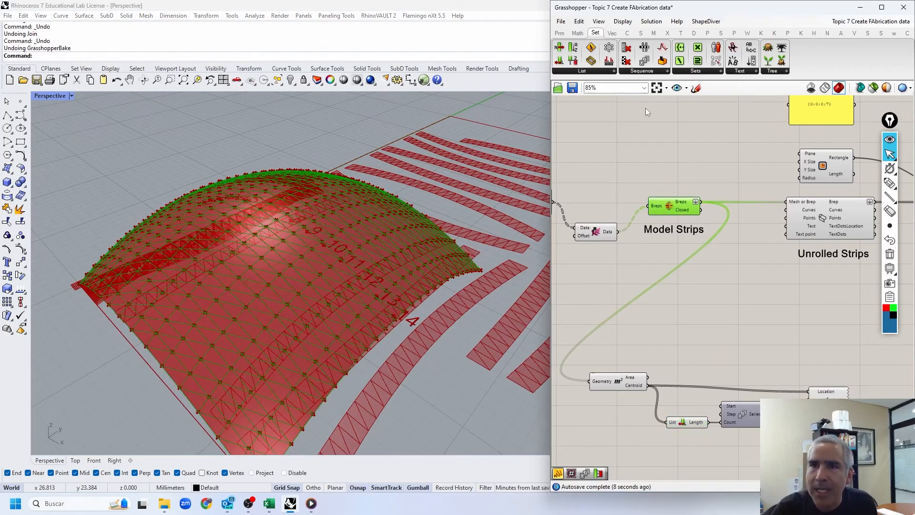
left_click_drag(560, 47, 733, 272)
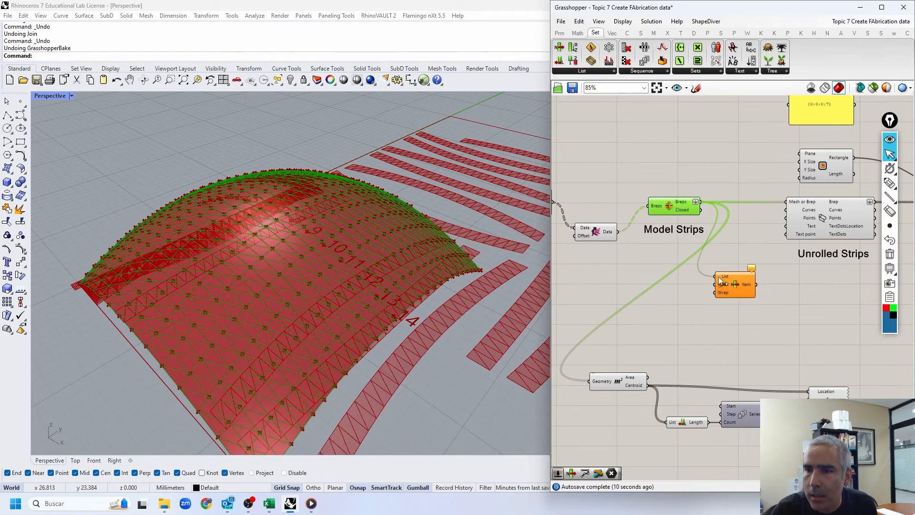
left_click(721, 280)
- Give the List Item a +1 output to highlight the neighbouring strip, and delete the component
right_click_drag(510, 266, 451, 307)
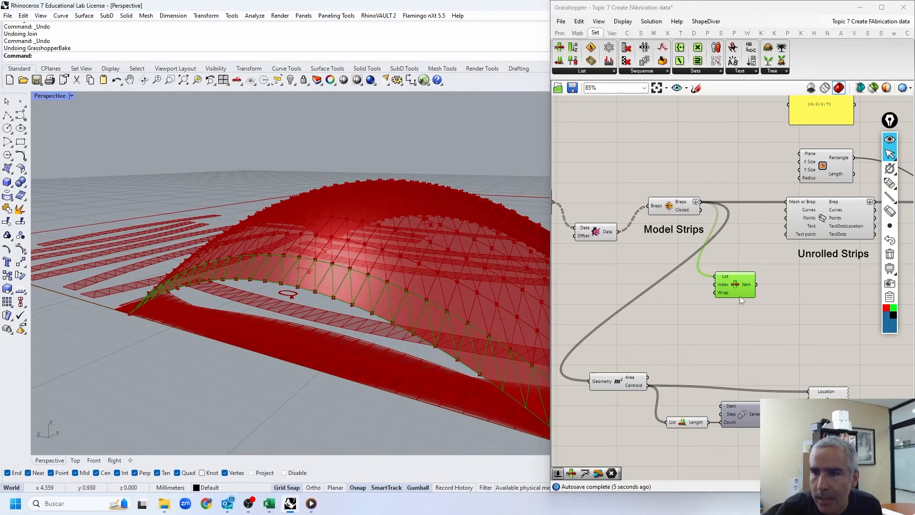
scroll(739, 296, "up", 5)
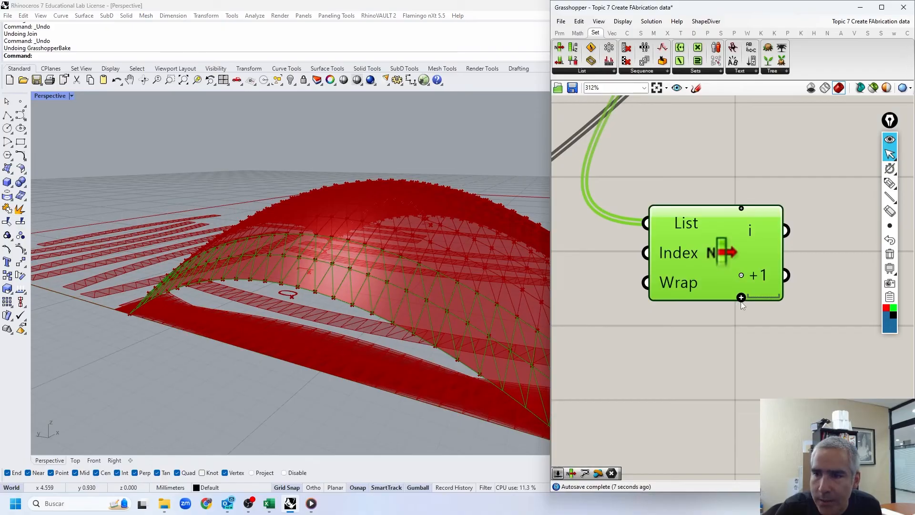
left_click(741, 298)
key("Delete")
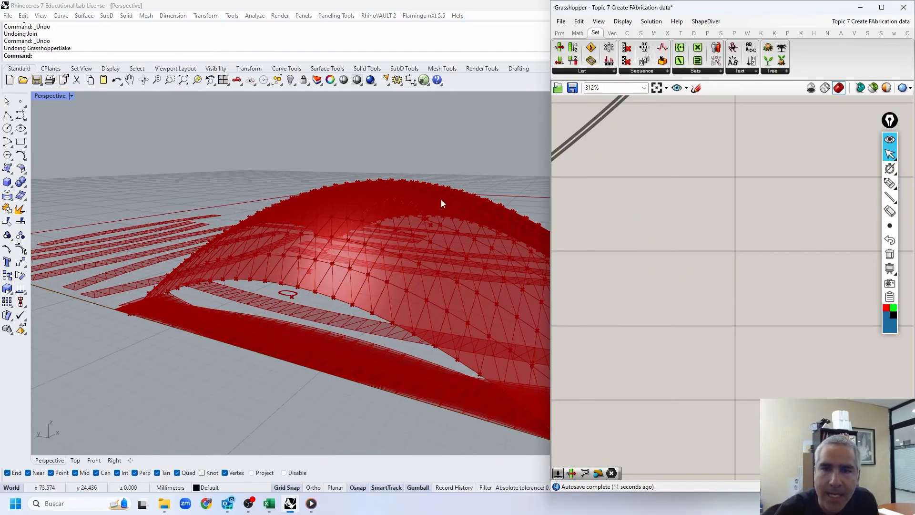
- Move the Area, List Length, Series and Text Tag 3D group farther down the canvas
scroll(756, 184, "down", 10)
scroll(731, 207, "down", 2)
scroll(773, 228, "up", 1)
left_click_drag(791, 225, 625, 311)
scroll(697, 247, "up", 3)
left_click_drag(735, 289, 764, 352)
right_click_drag(814, 209, 627, 256)
scroll(724, 205, "down", 3)
right_click_drag(728, 198, 700, 239)
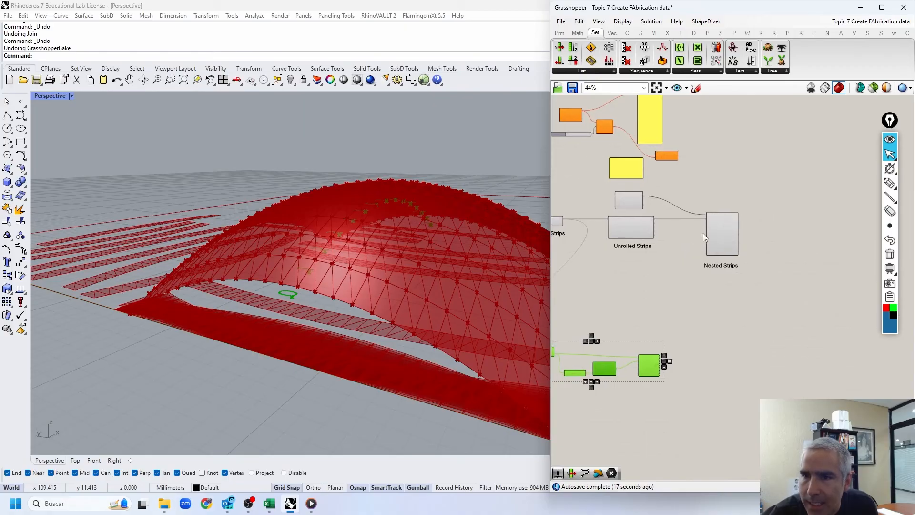
scroll(699, 242, "up", 2)
left_click_drag(761, 166, 593, 306)
mouse_move(608, 228)
left_mouse_down()
mouse_move(634, 231)
mouse_move(610, 229)
left_mouse_up()
left_click(745, 176)
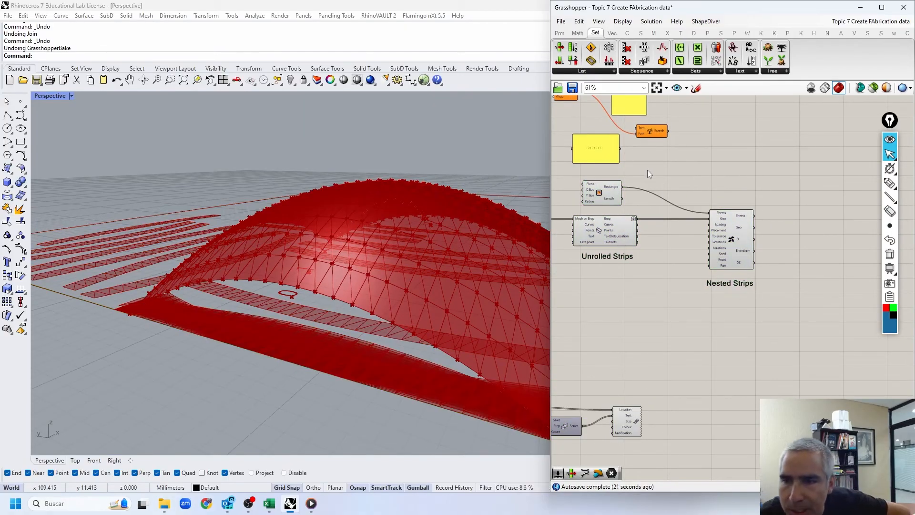
right_click_drag(663, 389, 745, 309)
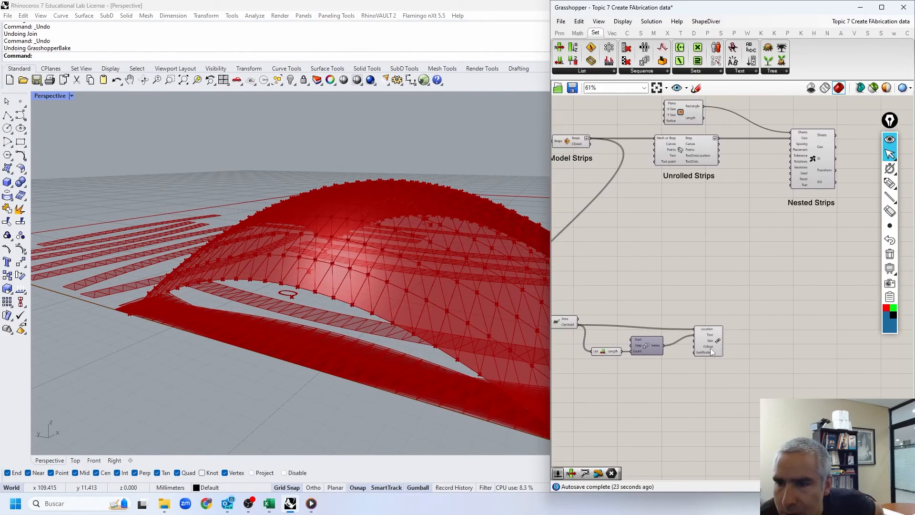
left_click(695, 33)
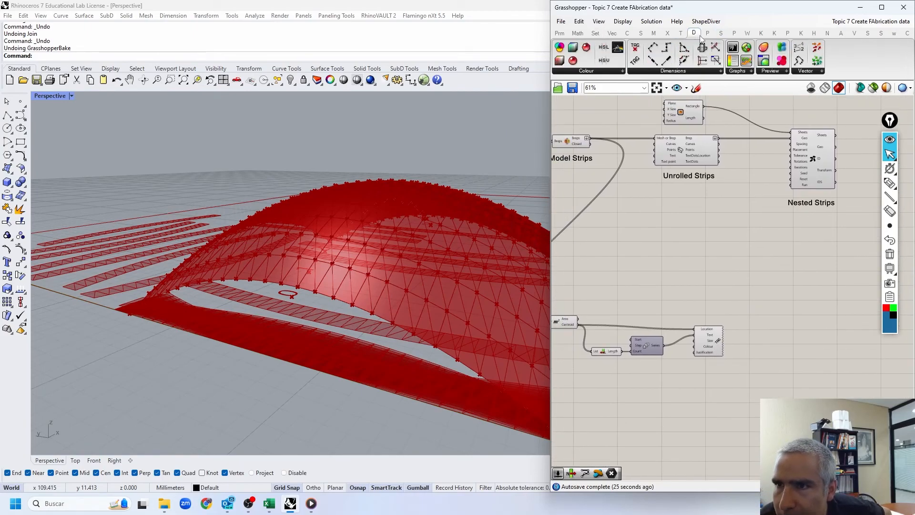
left_click(702, 70)
left_click_drag(758, 91, 744, 119)
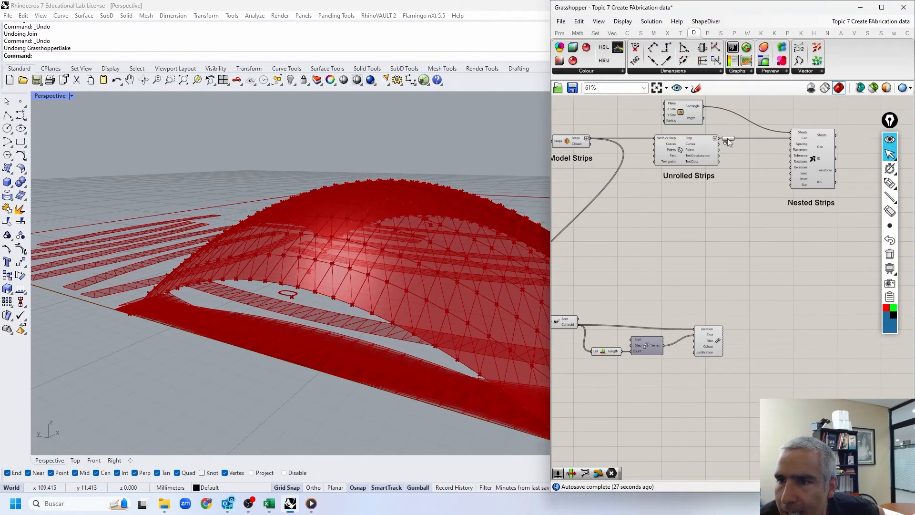
left_click_drag(757, 270, 757, 270)
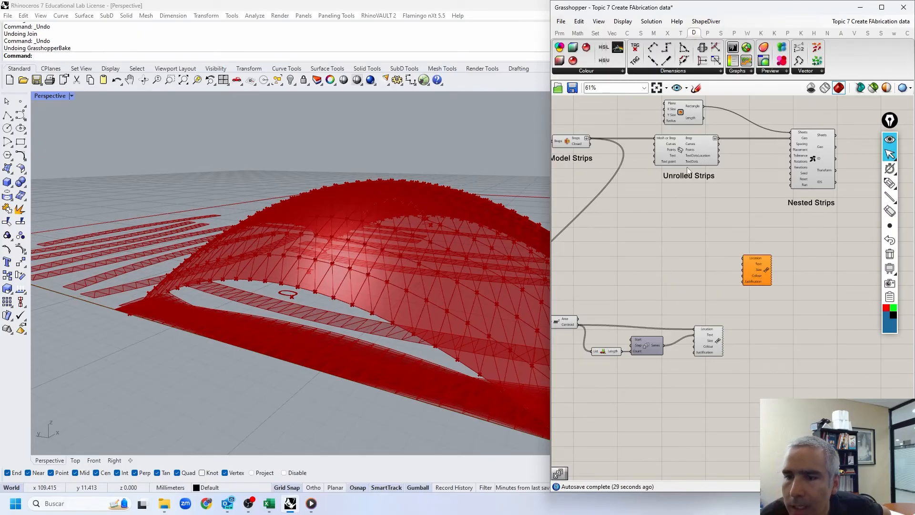
scroll(713, 139, "up", 4)
scroll(673, 148, "down", 4)
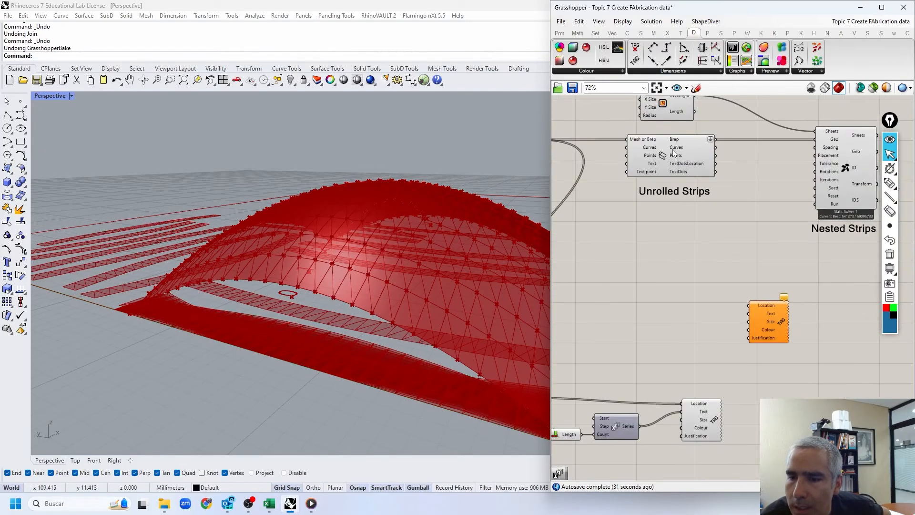
- Duplicate the Area, List Length, Series and Text Tag 3D group above the original and delete the spare unconnected Text Tag 3D
right_click_drag(662, 296, 690, 310)
left_click_drag(737, 316, 580, 379)
key("ctrl+c")
key("ctrl+v")
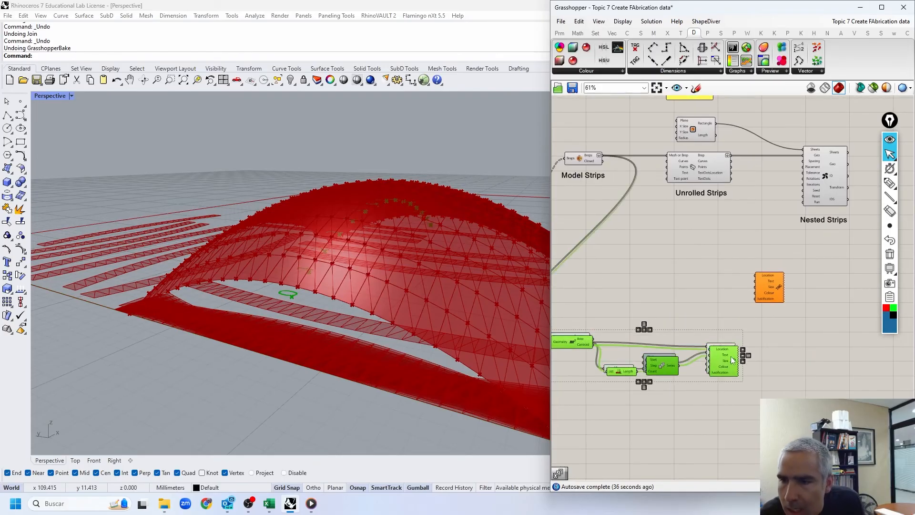
left_click_drag(729, 358, 778, 255)
left_click(771, 292)
key("Delete")
- Arrange the duplicated numbering group below the Unrolled Strips component, above the original numbering group
left_click_drag(800, 296, 622, 227)
left_click_drag(621, 233, 631, 265)
right_click_drag(644, 314, 704, 298)
scroll(724, 287, "down", 2)
left_click_drag(742, 294, 619, 341)
left_click_drag(629, 304, 674, 310)
left_click(735, 221)
scroll(736, 224, "up", 3)
- Connect the Unrolled Strips component's Brep output to the duplicated Area's Geometry input and inspect its number tags in the viewport
left_click(623, 305)
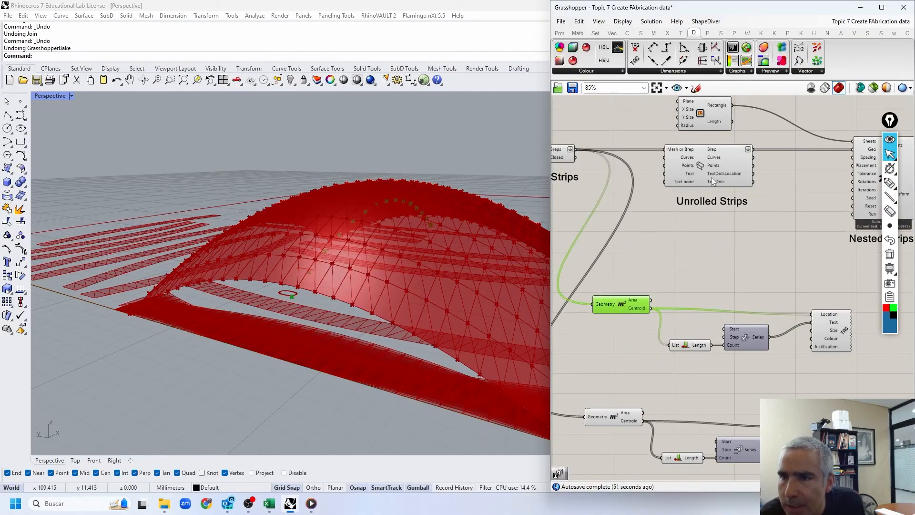
left_click_drag(764, 154, 595, 304)
left_click(831, 334)
scroll(313, 350, "up", 5)
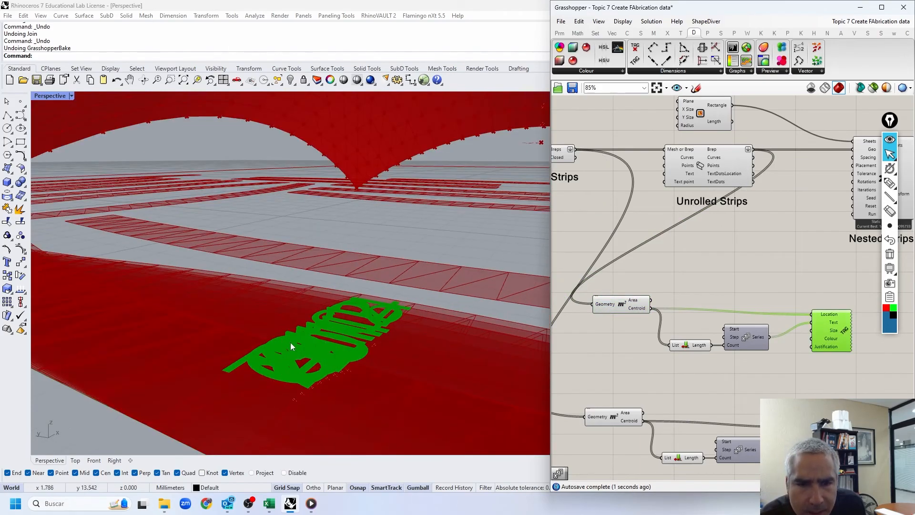
scroll(329, 327, "down", 3)
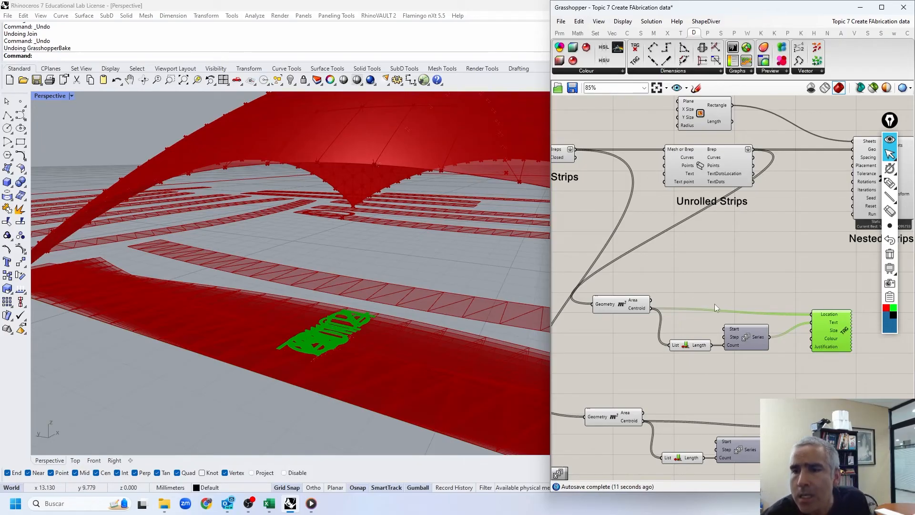
right_click_drag(429, 249, 302, 273)
scroll(302, 273, "down", 5)
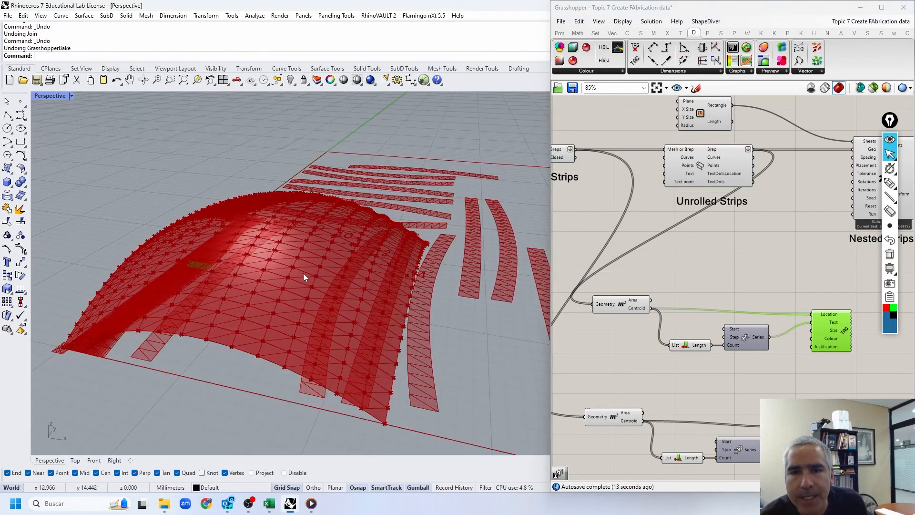
scroll(473, 227, "up", 5)
right_click_drag(781, 271, 683, 262)
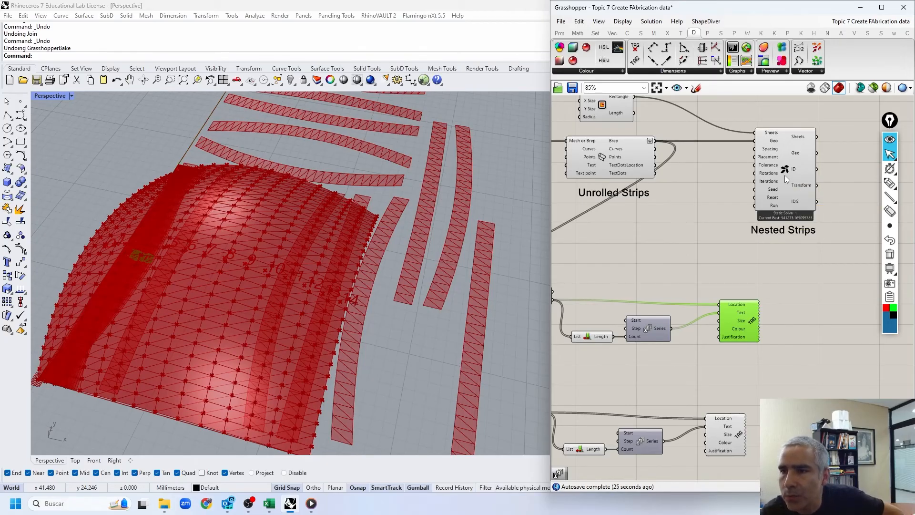
mouse_move(799, 185)
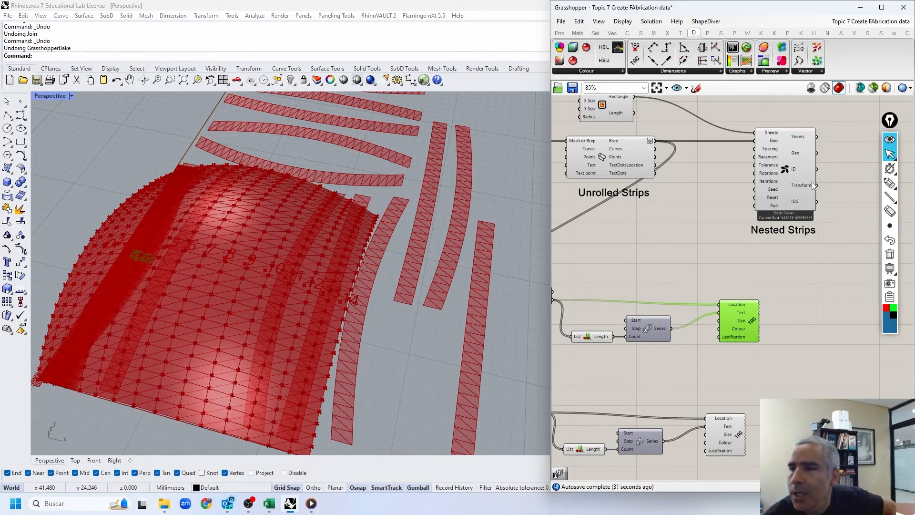
left_click(889, 183)
left_click_drag(821, 188, 839, 189)
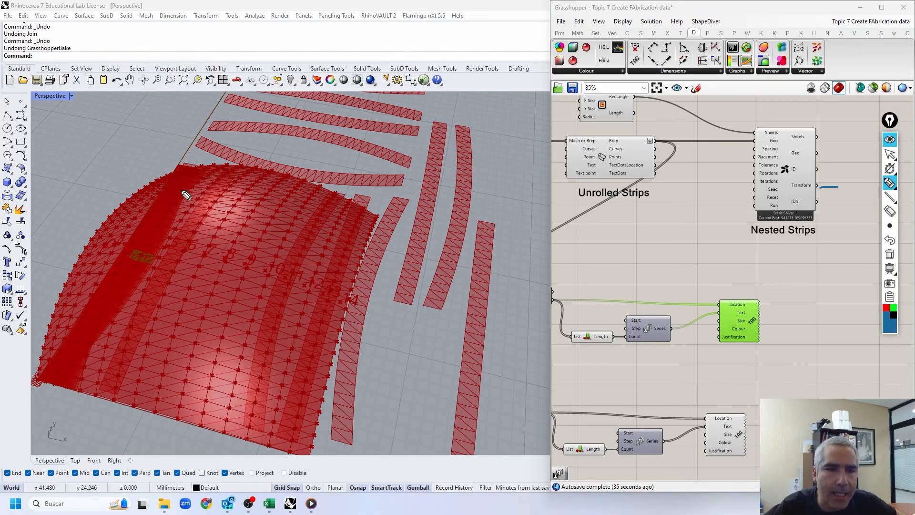
mouse_move(179, 169)
left_mouse_down()
mouse_move(58, 379)
mouse_move(177, 198)
left_mouse_up()
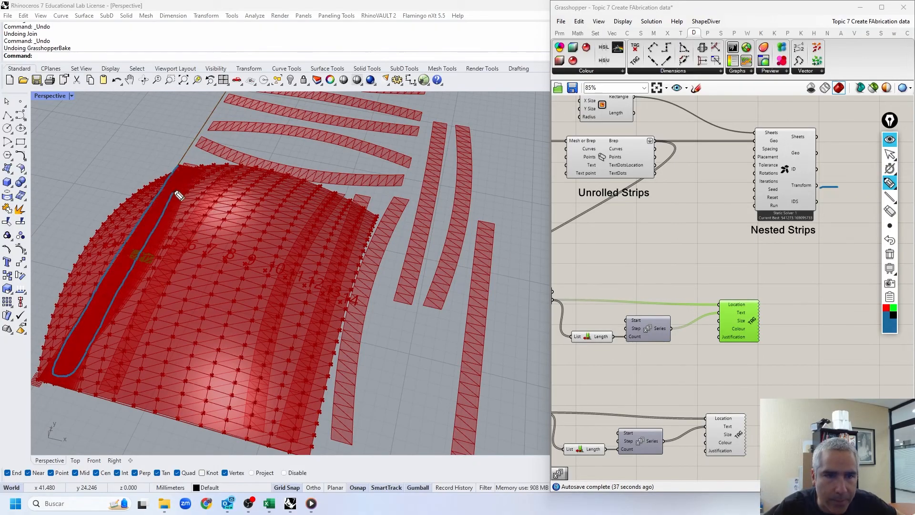
mouse_move(487, 215)
left_mouse_down()
mouse_move(446, 351)
mouse_move(513, 363)
mouse_move(510, 190)
left_mouse_up()
left_click(892, 256)
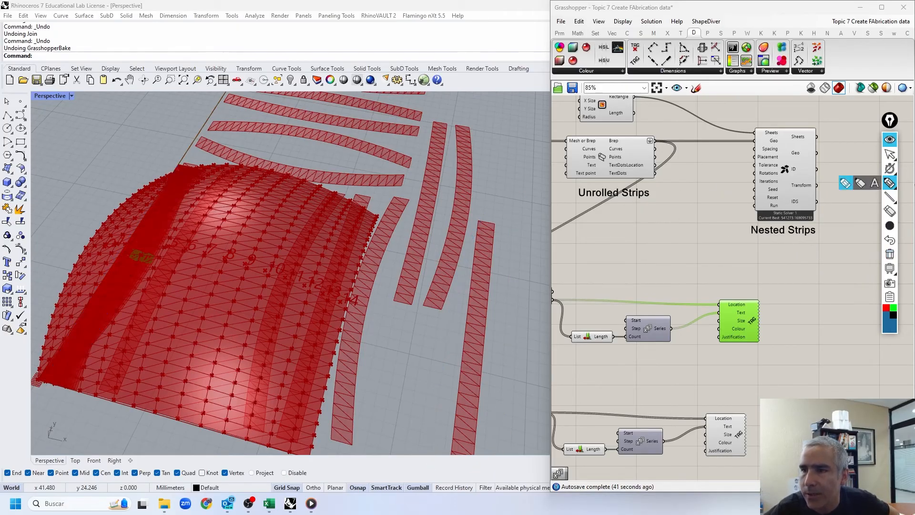
left_click(890, 155)
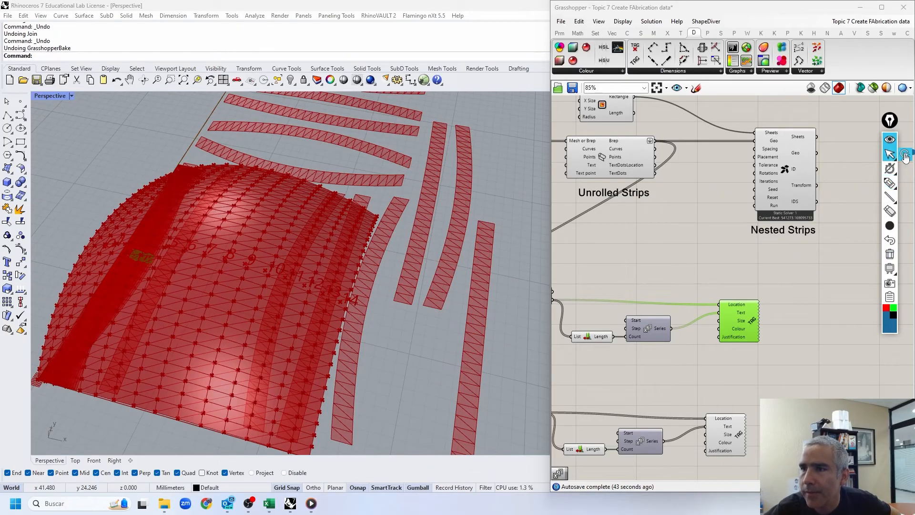
- Turn off the preview of the components that build the model strips to hide the dome
scroll(791, 194, "down", 3)
scroll(647, 177, "down", 2)
right_click_drag(647, 178, 797, 192)
left_click_drag(792, 156, 507, 218)
right_click_drag(652, 183, 765, 184)
scroll(724, 185, "down", 3)
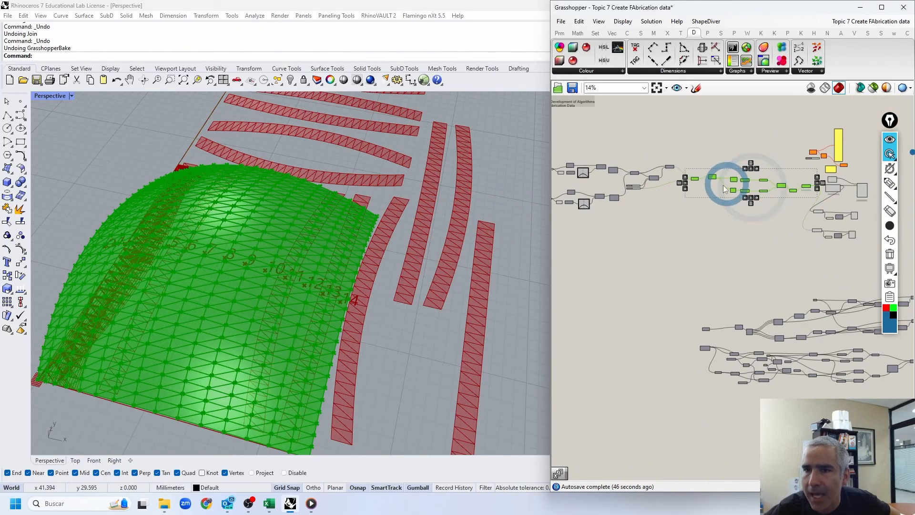
right_click(699, 139)
left_click(677, 221)
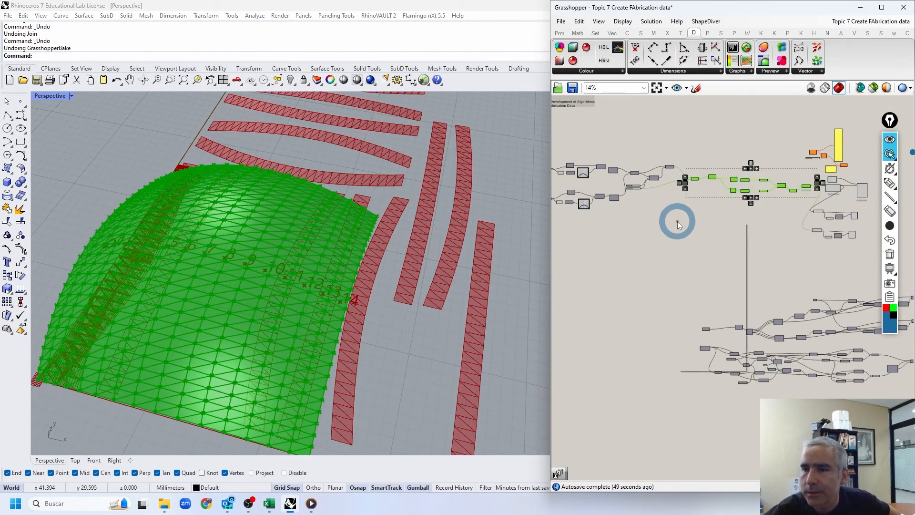
right_click(677, 221)
left_click(725, 236)
right_click_drag(347, 242, 408, 205)
scroll(872, 224, "up", 5)
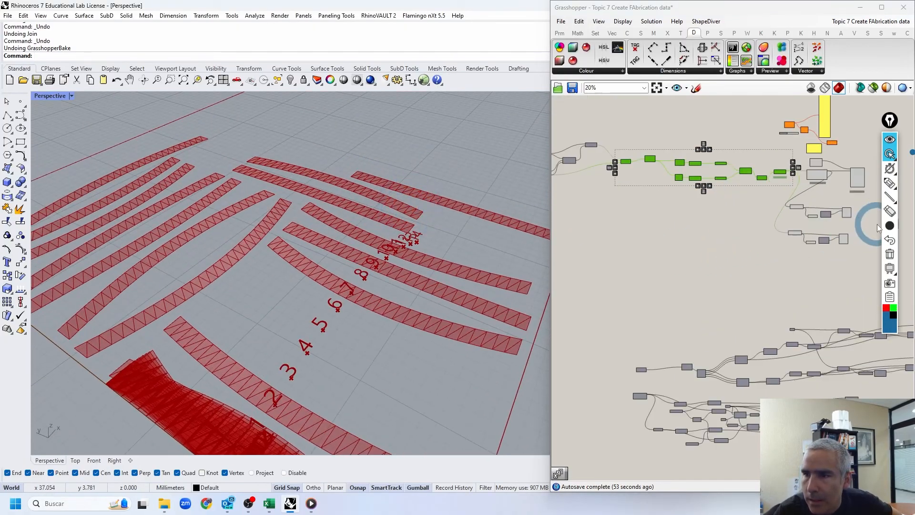
- Turn off the preview of the lower numbering group that tags the dome's model strips
left_click_drag(857, 229, 689, 283)
right_click(679, 305)
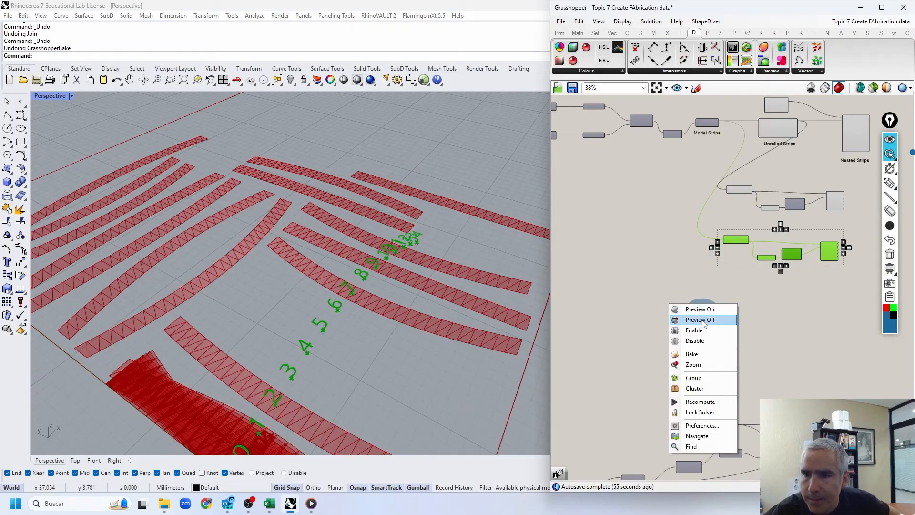
left_click(700, 321)
scroll(449, 284, "down", 5)
right_click_drag(449, 284, 410, 256)
scroll(314, 308, "up", 6)
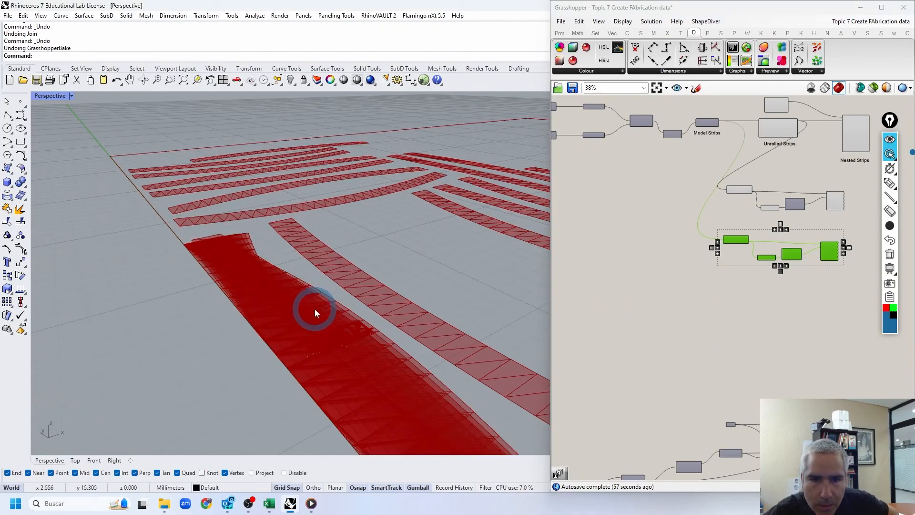
scroll(375, 294, "up", 3)
scroll(705, 174, "up", 3)
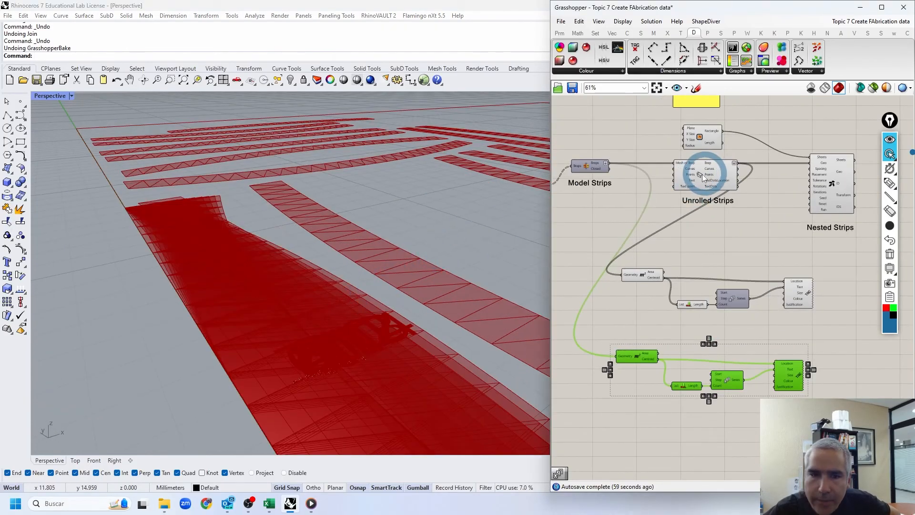
- Examine the unrolled strips' number tags, the OpenNest component's Transform output and the nested strip layout
left_click(705, 174)
left_click(799, 293)
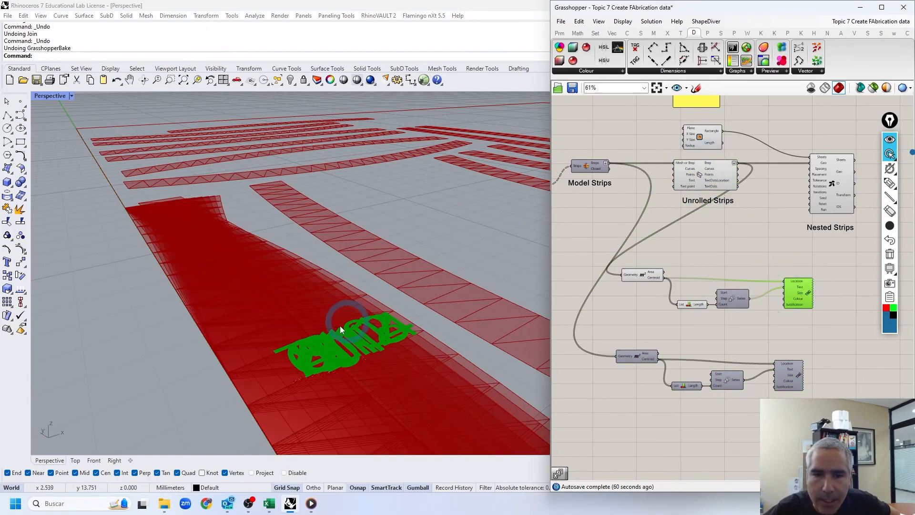
left_click(702, 224)
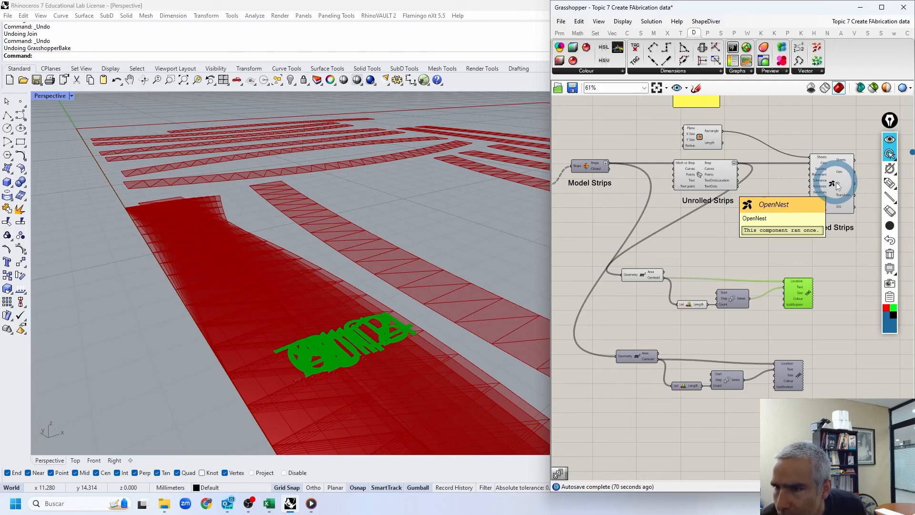
right_click_drag(839, 183, 739, 195)
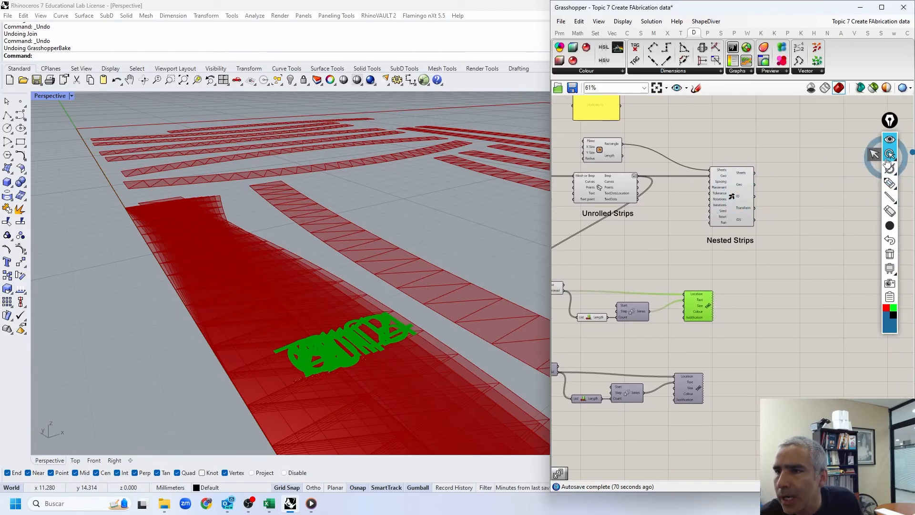
mouse_move(890, 225)
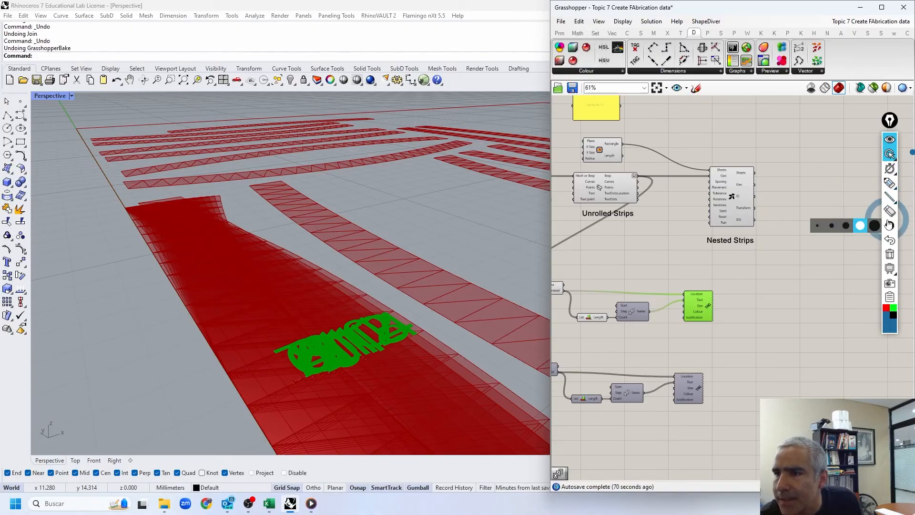
left_click(847, 229)
scroll(765, 215, "up", 3)
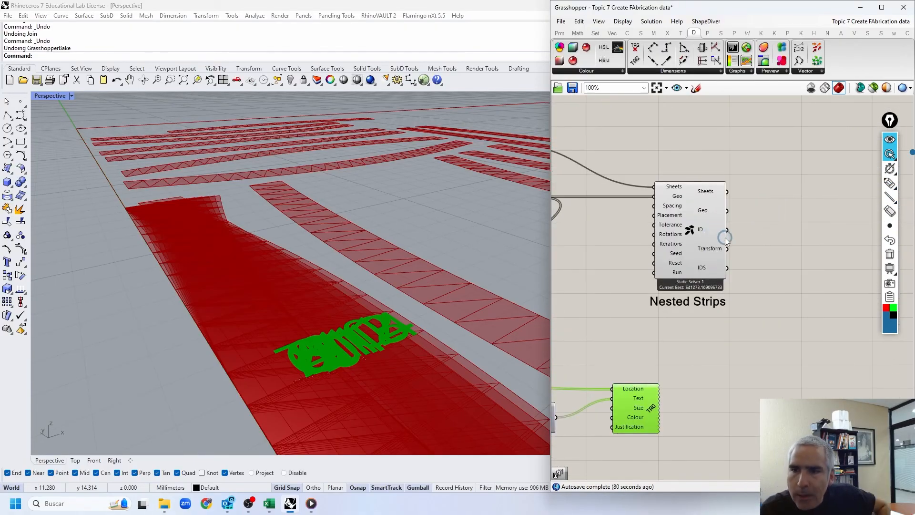
mouse_move(715, 250)
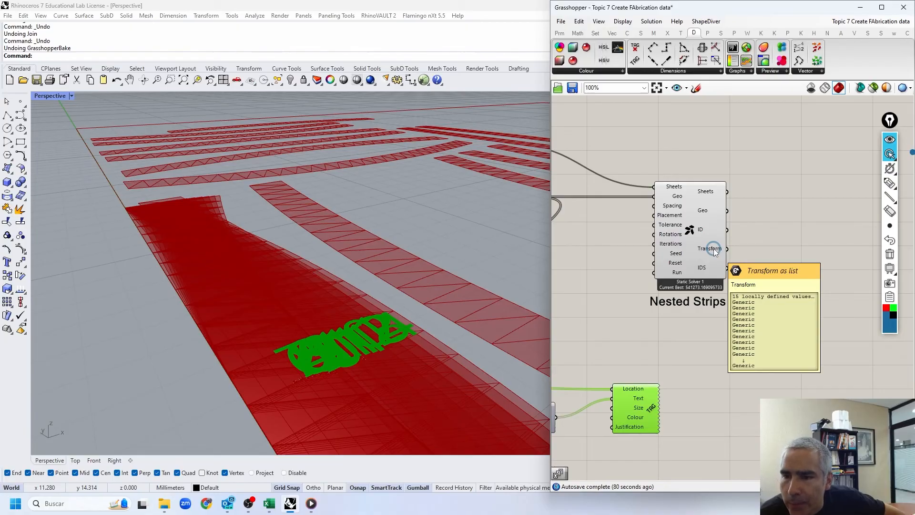
scroll(401, 239, "down", 5)
right_click_drag(400, 238, 351, 208)
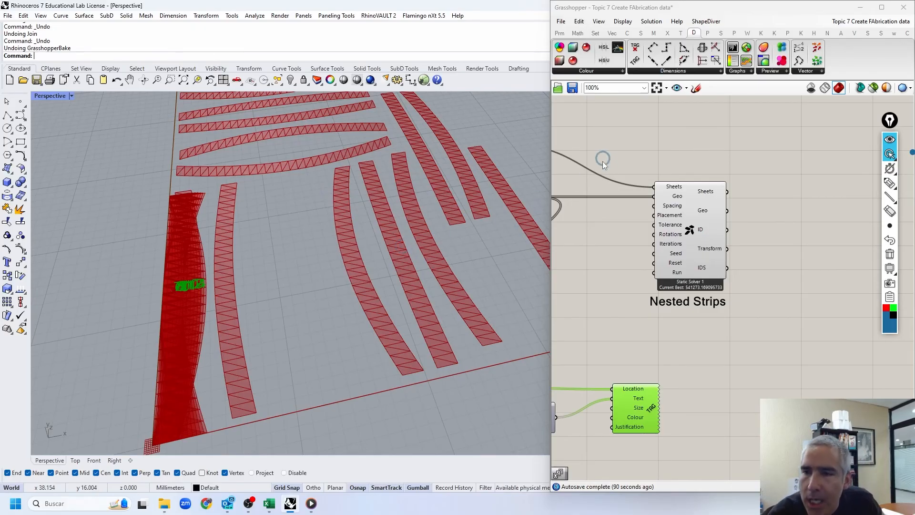
- Change the OpenNest component's Spacing number and check the gap between neighbouring nested strips
right_click(672, 206)
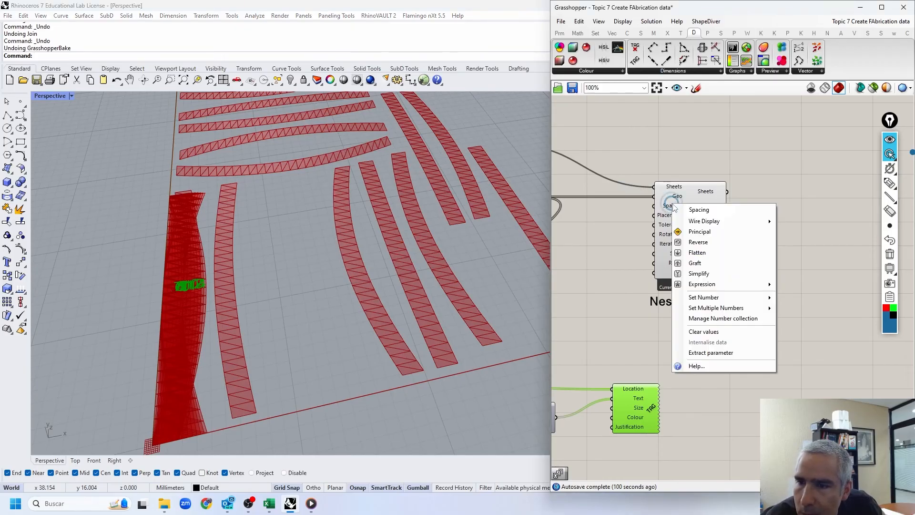
mouse_move(700, 299)
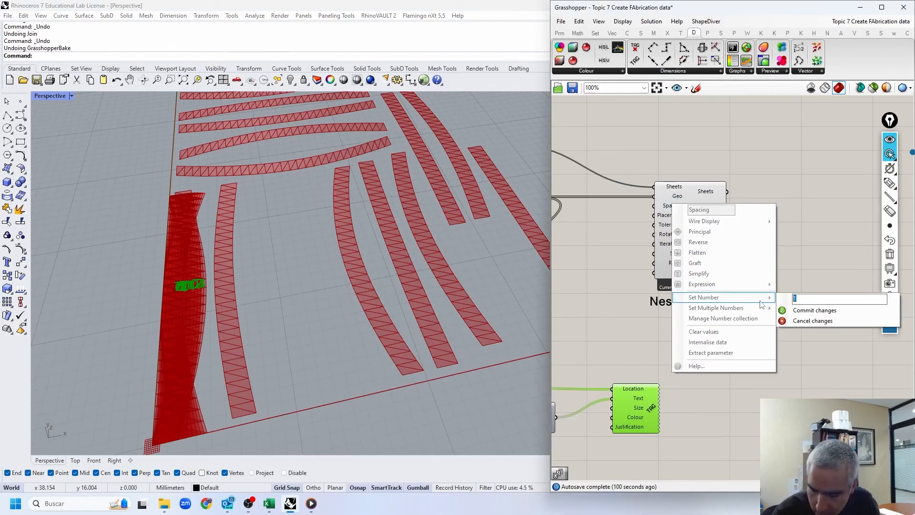
left_click(811, 310)
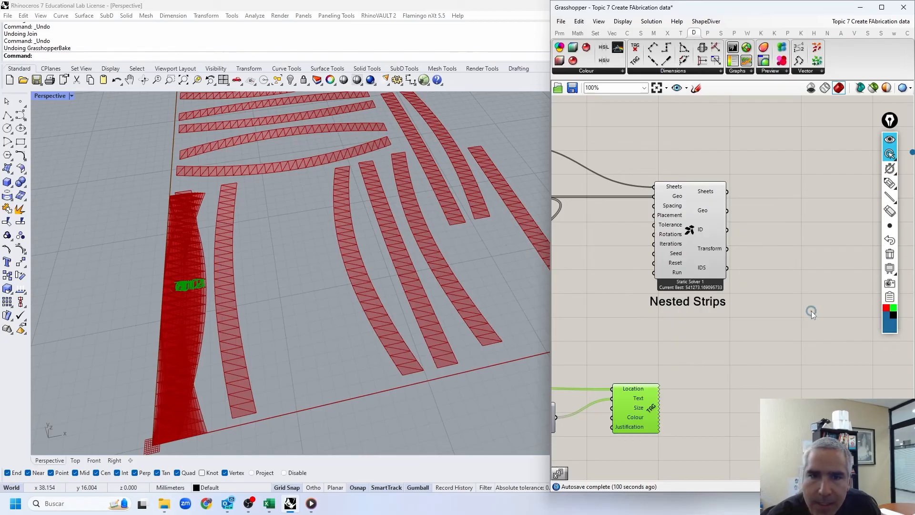
scroll(345, 171, "up", 8)
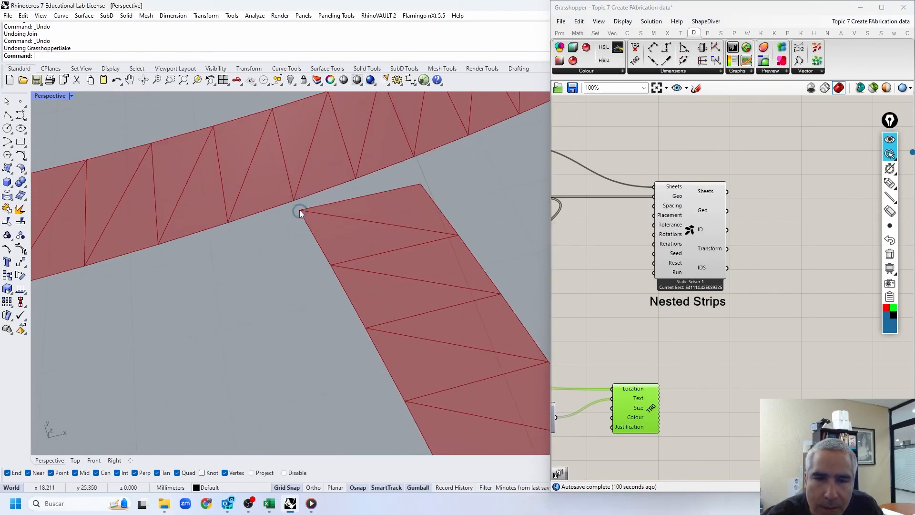
right_click(673, 211)
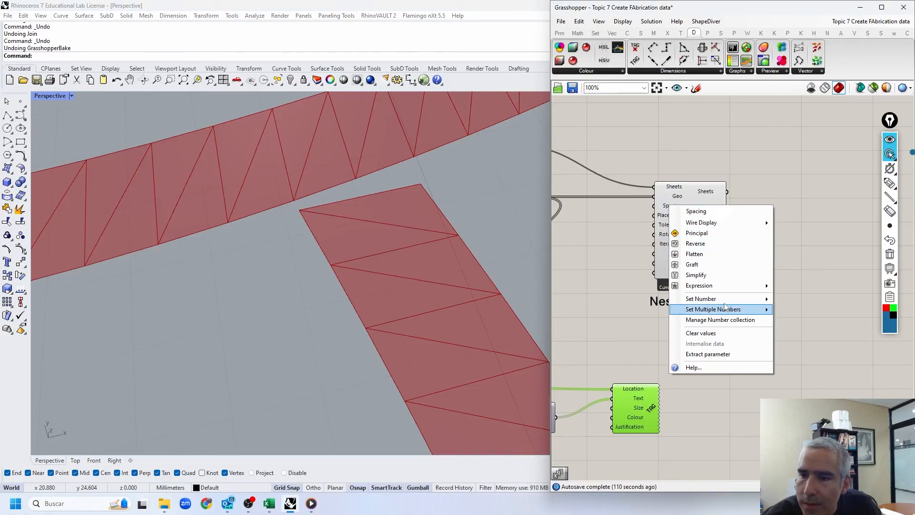
mouse_move(727, 303)
double_click(797, 299)
left_click(796, 199)
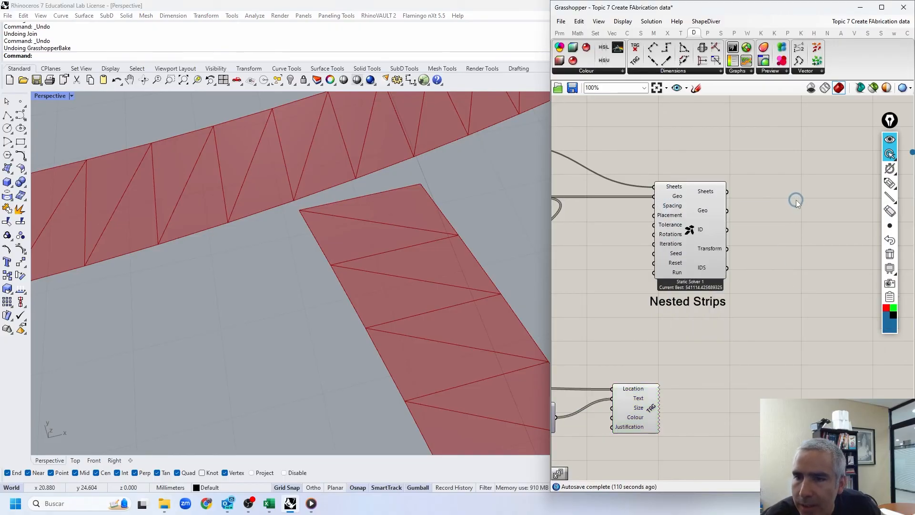
- Set the OpenNest component's Spacing to 1 and check the wider gaps between the nested strips
right_click(667, 206)
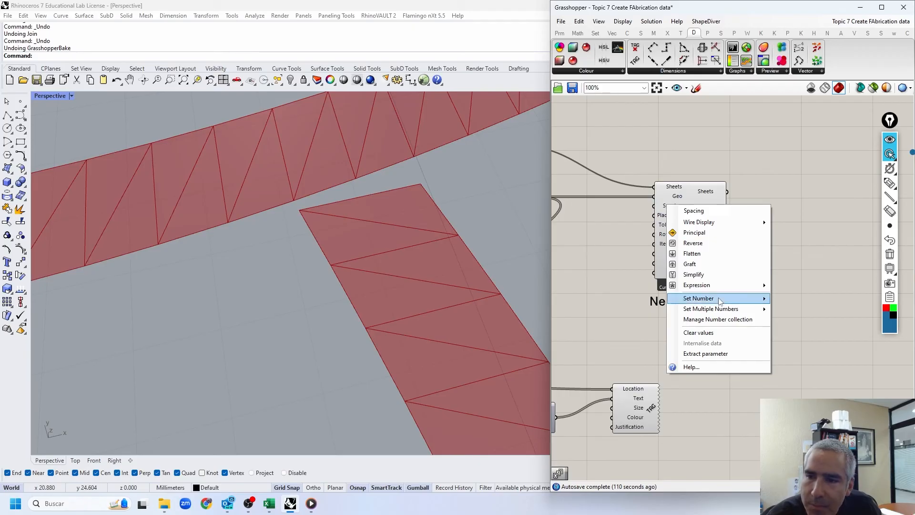
mouse_move(725, 299)
double_click(791, 299)
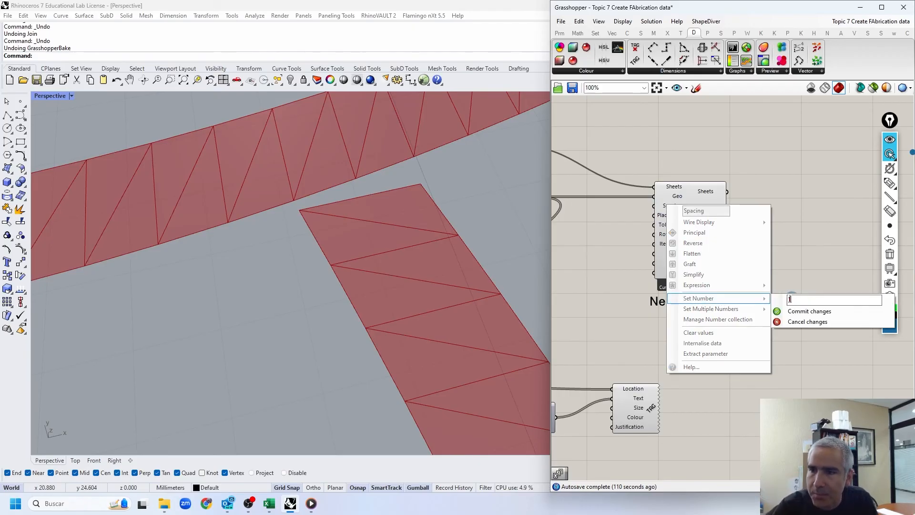
type("1")
left_click(810, 311)
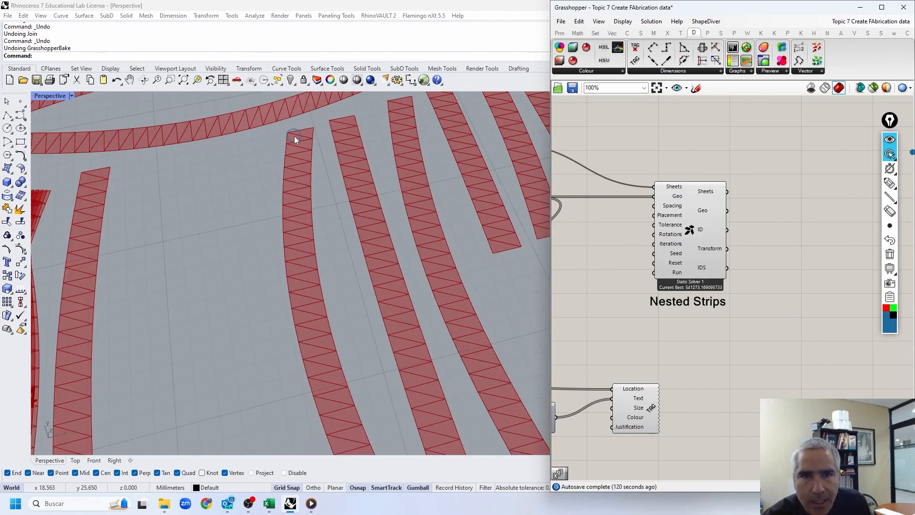
scroll(294, 136, "down", 5)
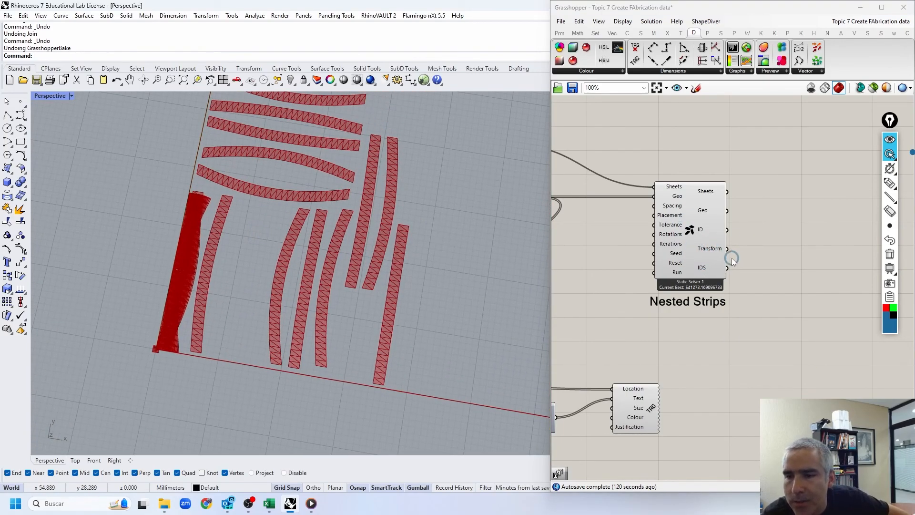
- Examine the OpenNest component's Transform output in relation to the unrolled strips and their numbering group
scroll(732, 261, "down", 3)
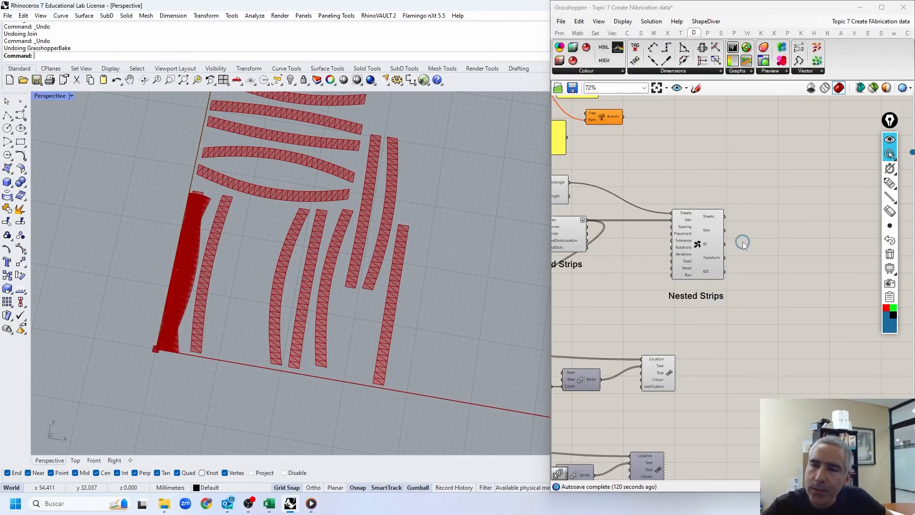
right_click_drag(685, 302, 745, 272)
right_click_drag(645, 335, 673, 313)
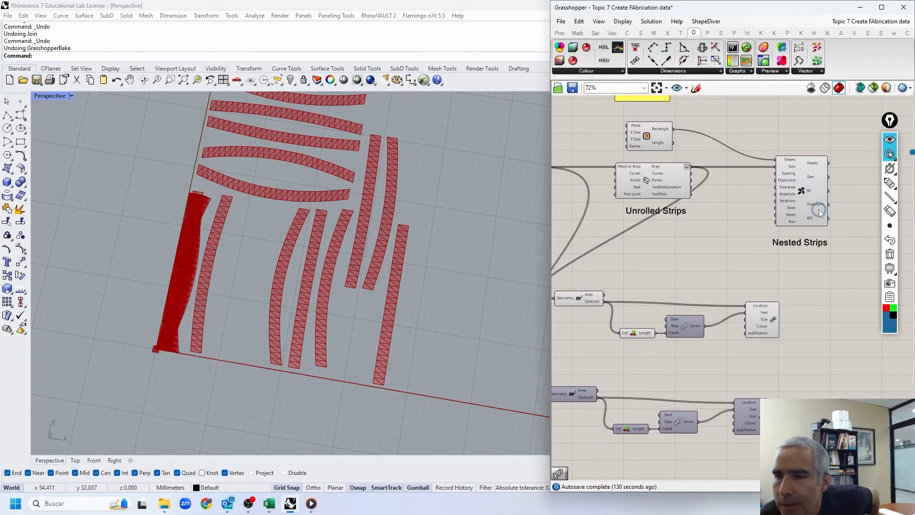
mouse_move(822, 213)
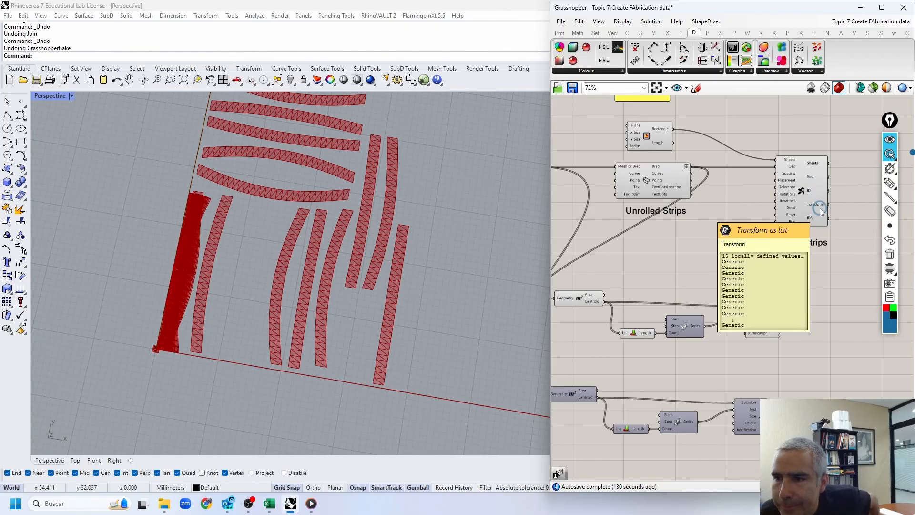
right_click_drag(829, 204, 785, 205)
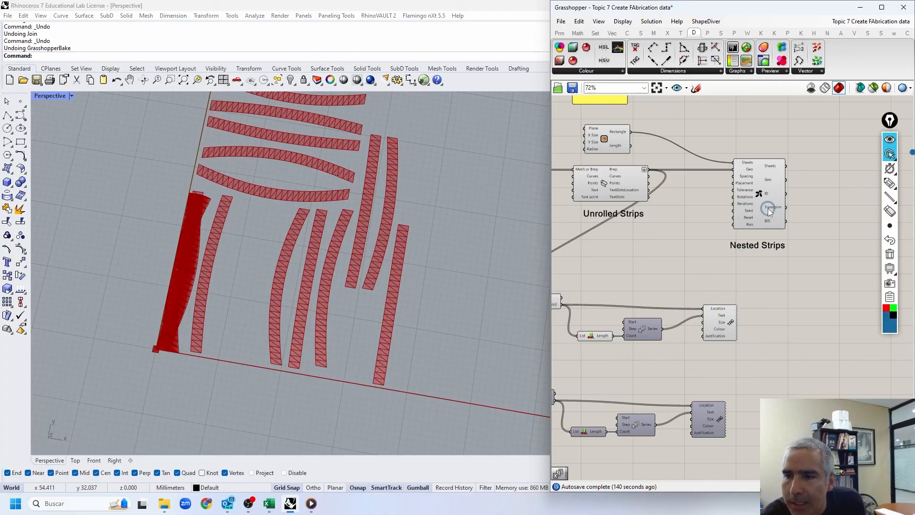
mouse_move(768, 207)
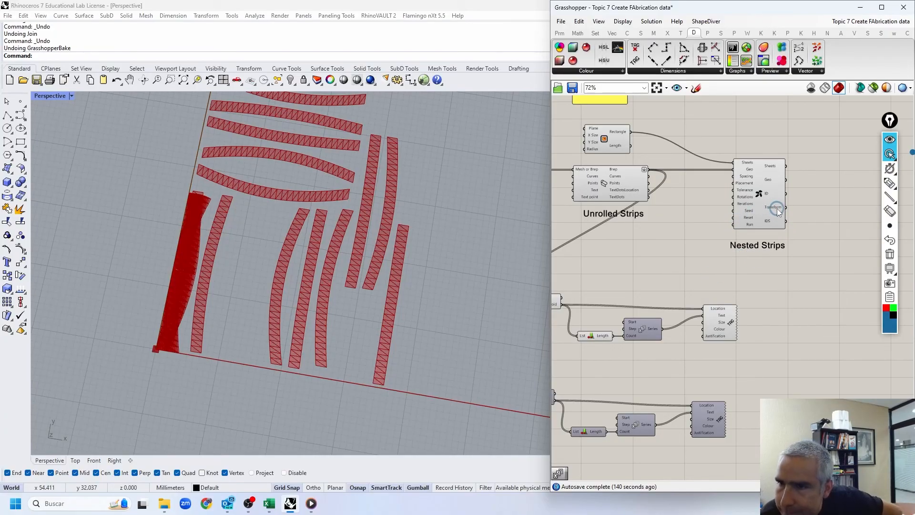
right_click_drag(774, 208, 808, 190)
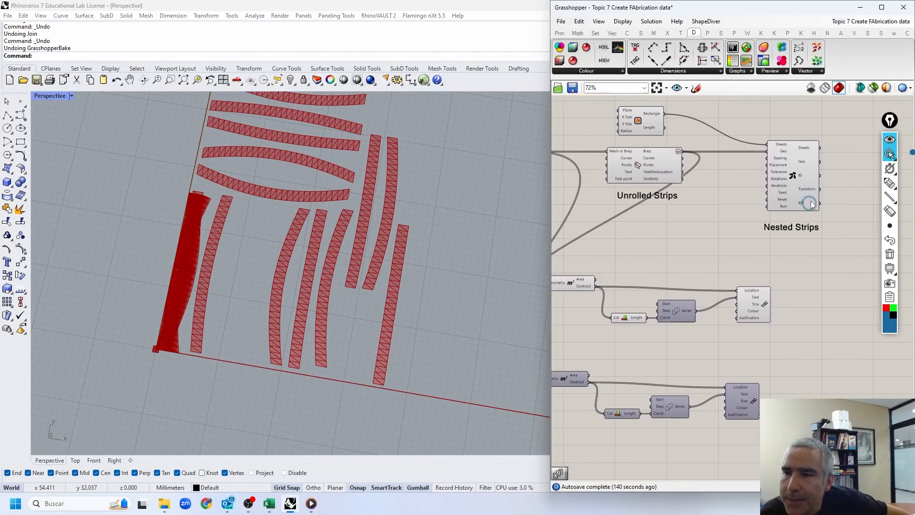
- Duplicate the unrolled strips' numbering group and place the copy beside the Nested Strips component
mouse_move(765, 302)
left_mouse_down()
mouse_move(769, 285)
mouse_move(767, 303)
left_mouse_up()
left_click_drag(784, 252, 569, 336)
key("ctrl+c")
key("ctrl+v")
left_click_drag(575, 284, 746, 265)
scroll(616, 302, "down", 3)
scroll(742, 251, "up", 3)
- Connect the OpenNest component's Geo output to the Geometry input of the copied Area component
left_click(731, 194)
left_click_drag(657, 221, 725, 267)
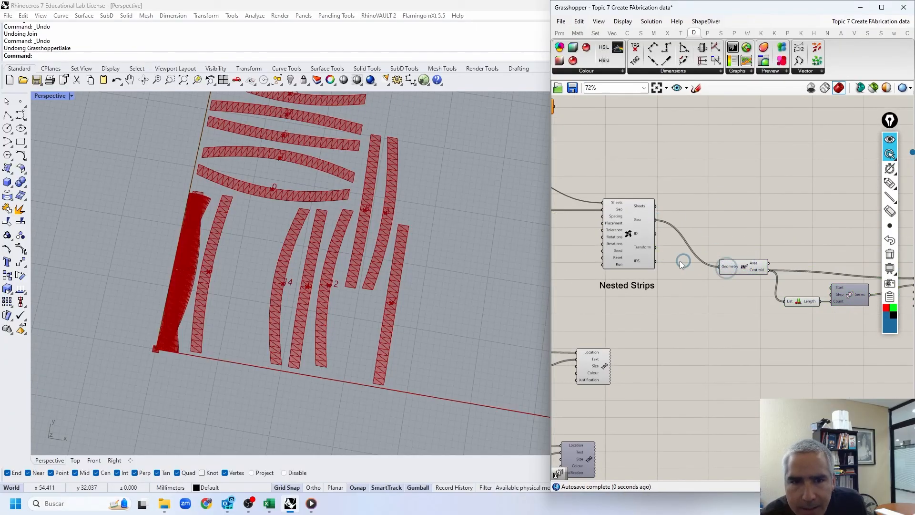
right_click_drag(809, 210, 774, 204)
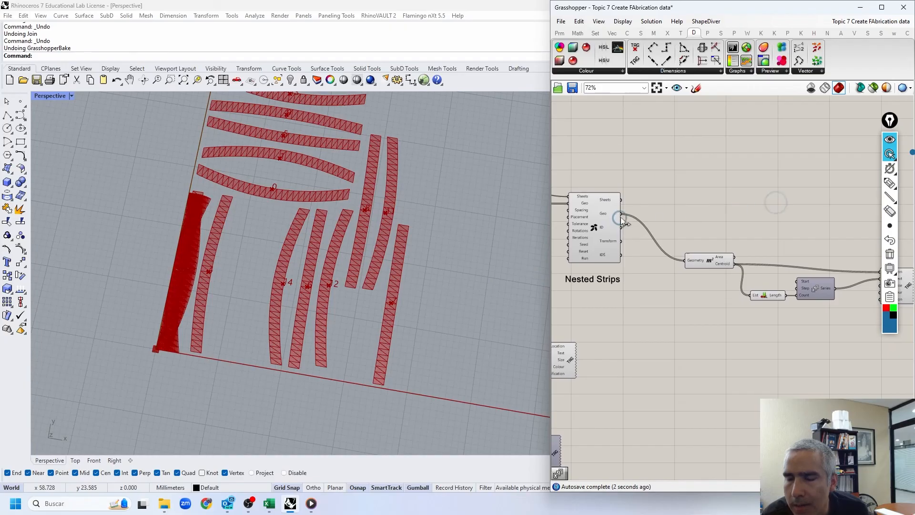
- Examine the number tags on the nested strips, especially strip 0 and its neighbours
scroll(274, 183, "up", 3)
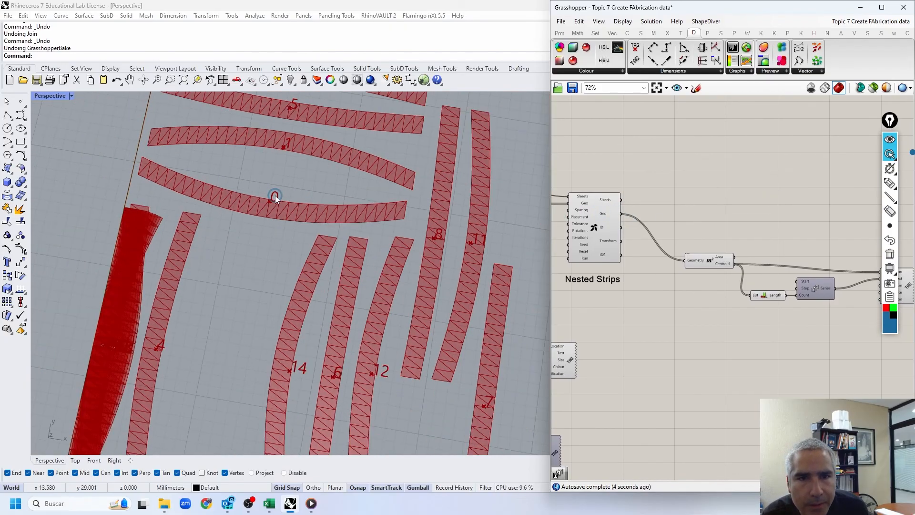
scroll(356, 184, "up", 2)
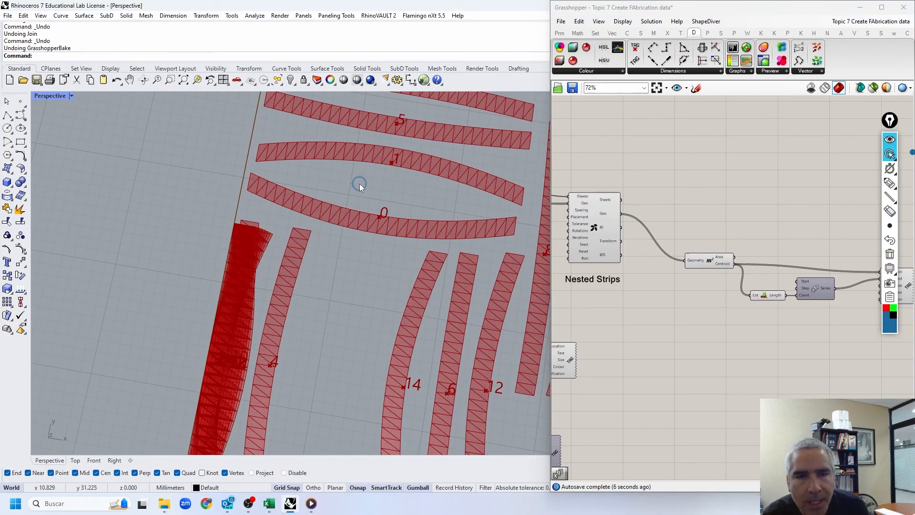
scroll(359, 184, "down", 2)
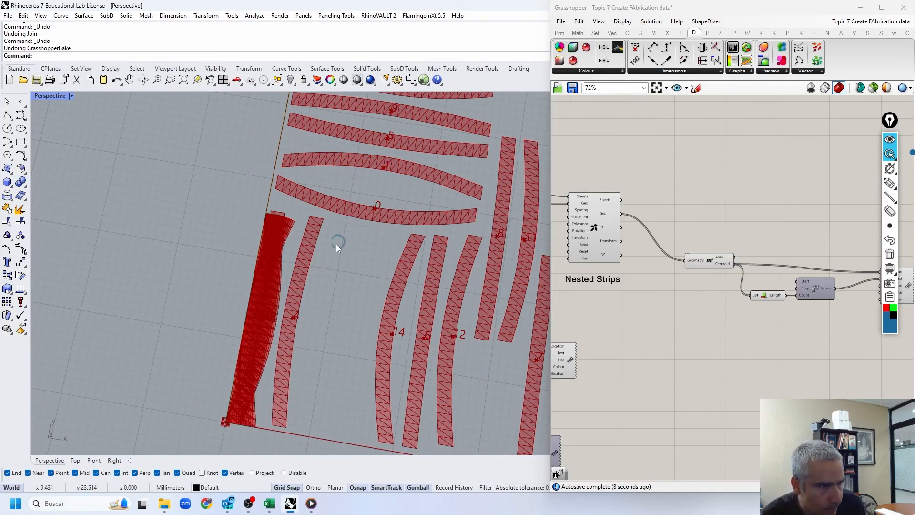
scroll(381, 205, "up", 3)
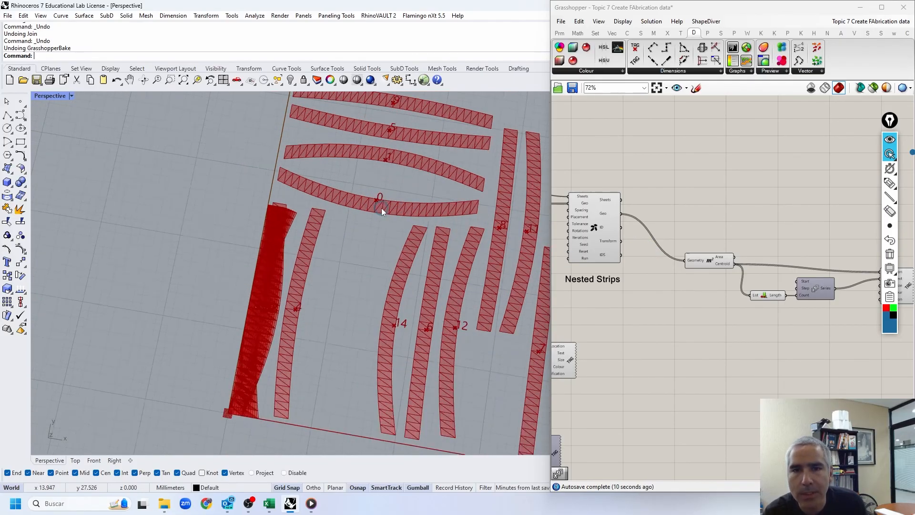
scroll(376, 199, "up", 2)
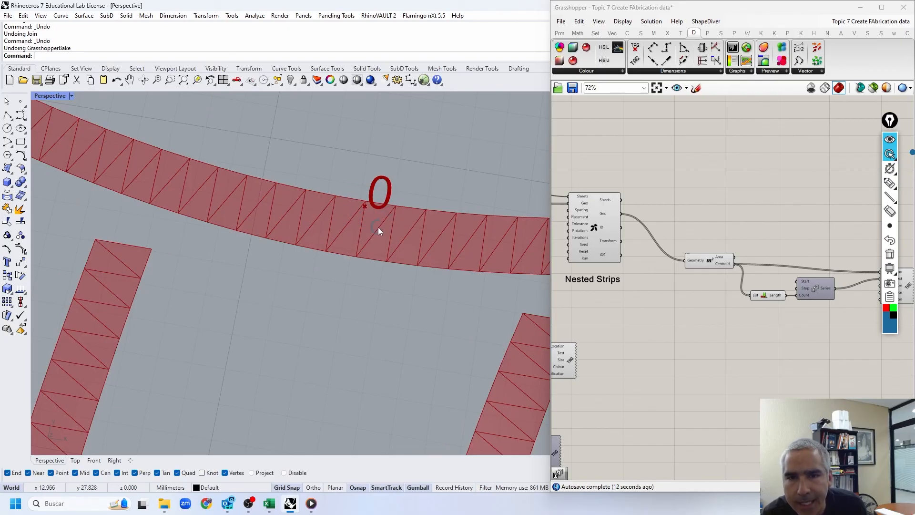
scroll(362, 217, "down", 3)
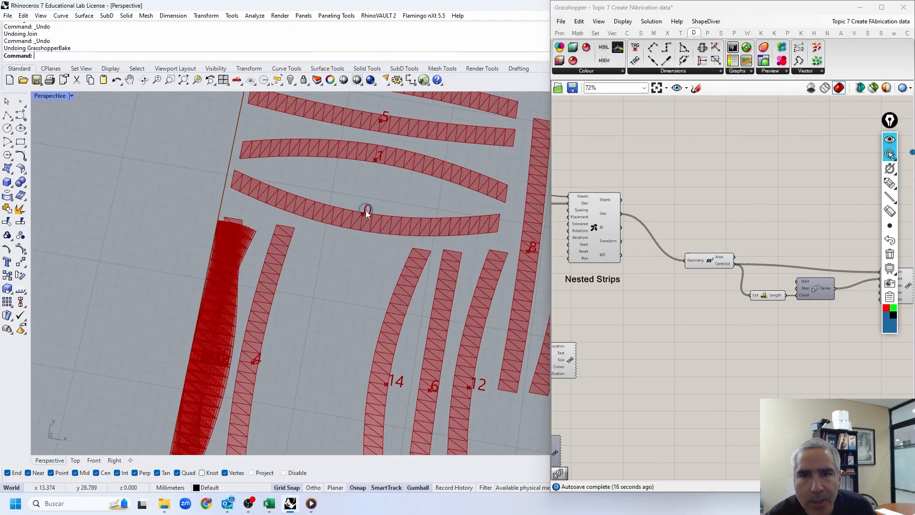
scroll(365, 210, "down", 2)
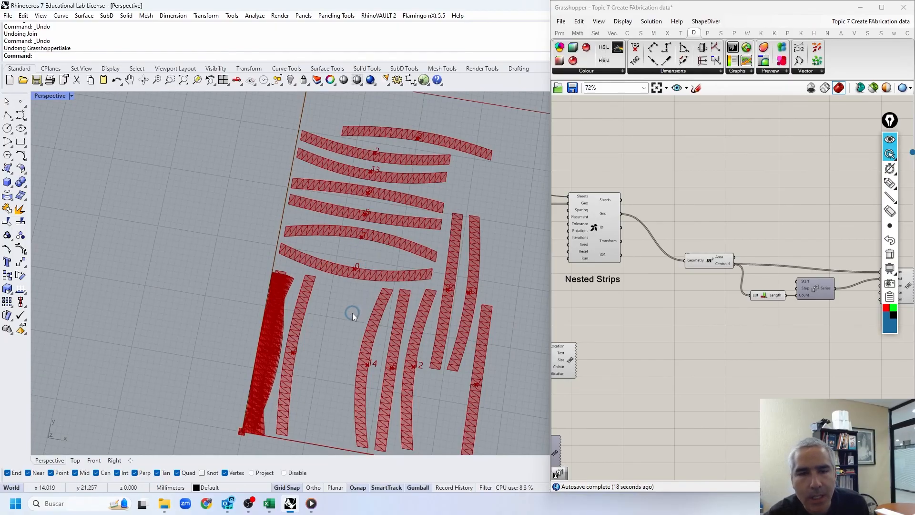
right_click_drag(353, 313, 409, 248)
scroll(639, 279, "down", 2)
- Bake the Model Strips Brep Join component to create the dome strips in Rhino
right_click_drag(624, 298, 831, 240)
scroll(650, 156, "up", 3)
scroll(683, 183, "down", 4)
right_click_drag(683, 182, 706, 205)
scroll(728, 187, "up", 4)
scroll(681, 202, "down", 3)
right_click_drag(615, 181, 711, 220)
scroll(807, 217, "up", 3)
left_click(684, 217)
right_click(688, 216)
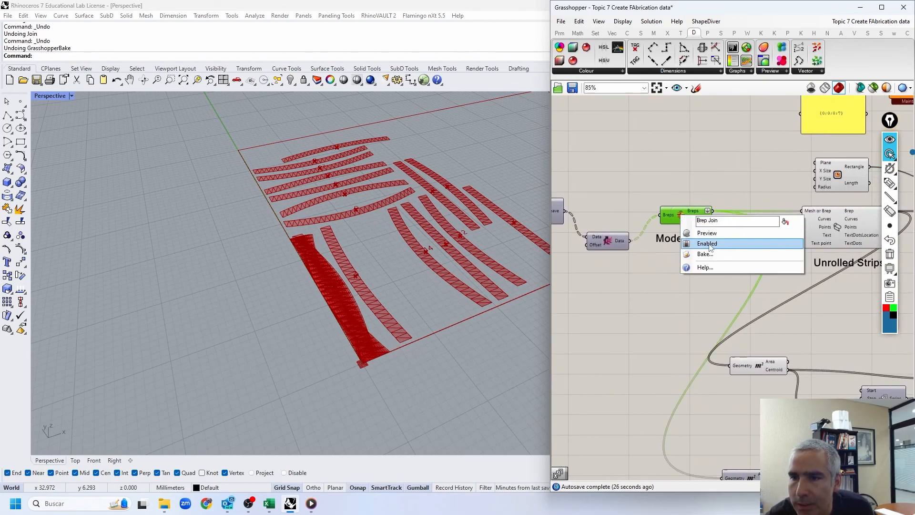
left_click(706, 255)
left_click(710, 344)
scroll(361, 340, "up", 3)
- Turn on the preview of the model strips' 3D text tag to identify the strips on the baked dome
left_click(348, 323)
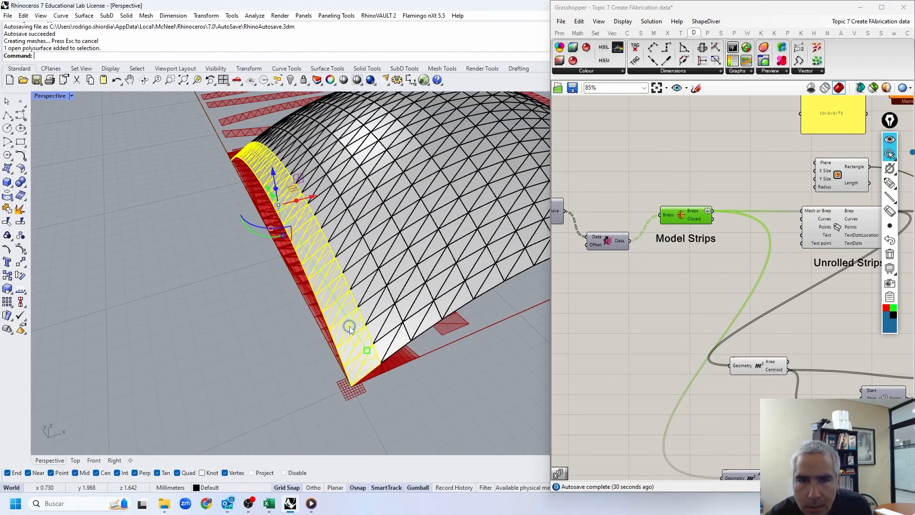
scroll(312, 246, "up", 3)
right_click_drag(351, 288, 339, 229)
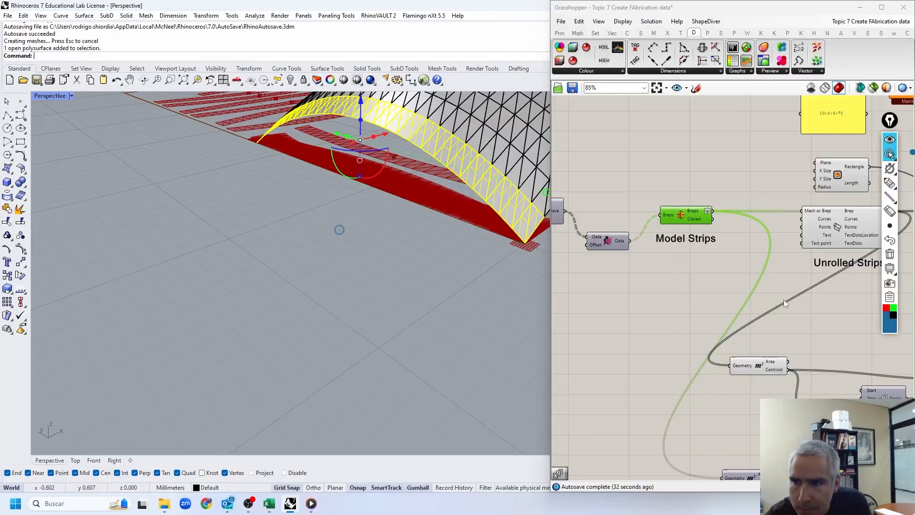
right_click_drag(811, 308, 643, 226)
left_click(808, 425)
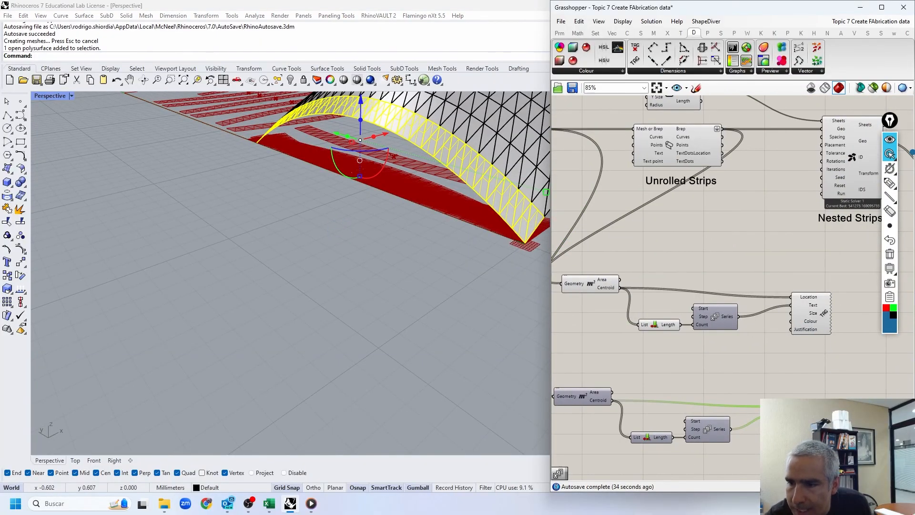
- Unroll the baked dome's outermost edge strip with UnrollSrf
right_click_drag(411, 133, 296, 281)
left_click(273, 327)
scroll(338, 242, "up", 3)
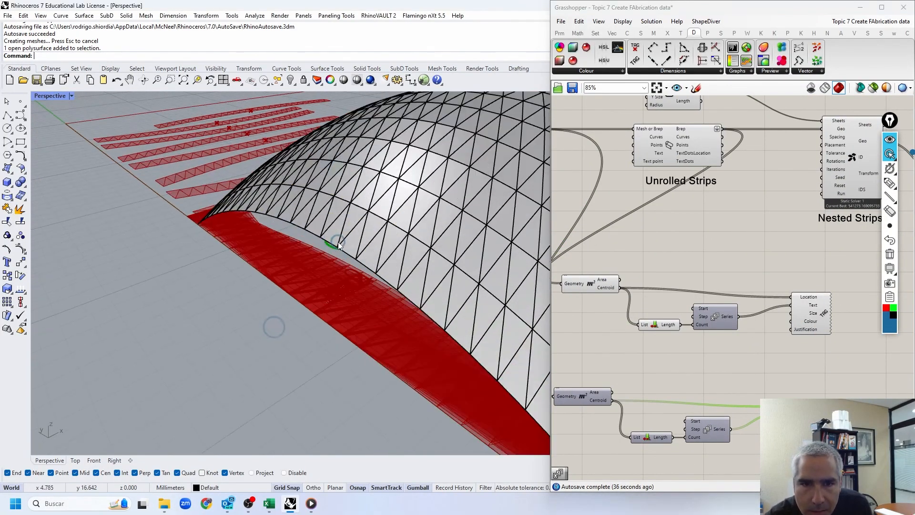
left_click(342, 233)
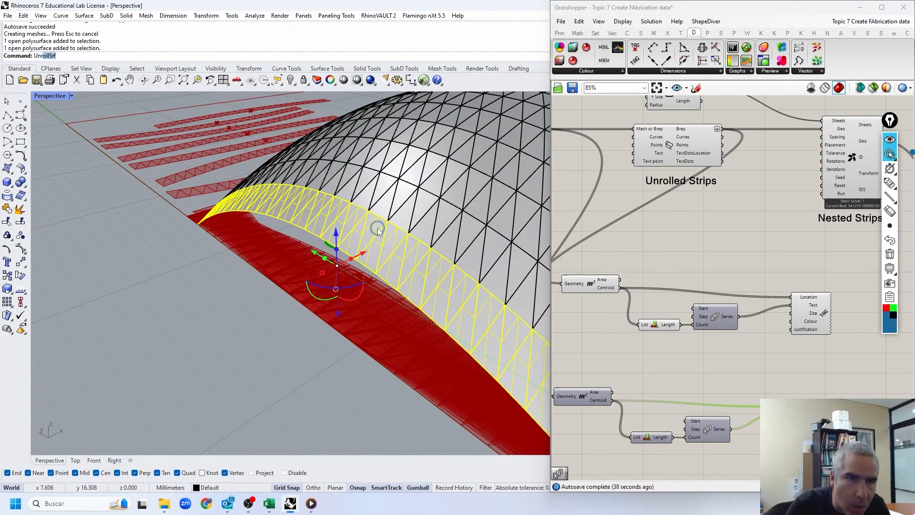
key("Return")
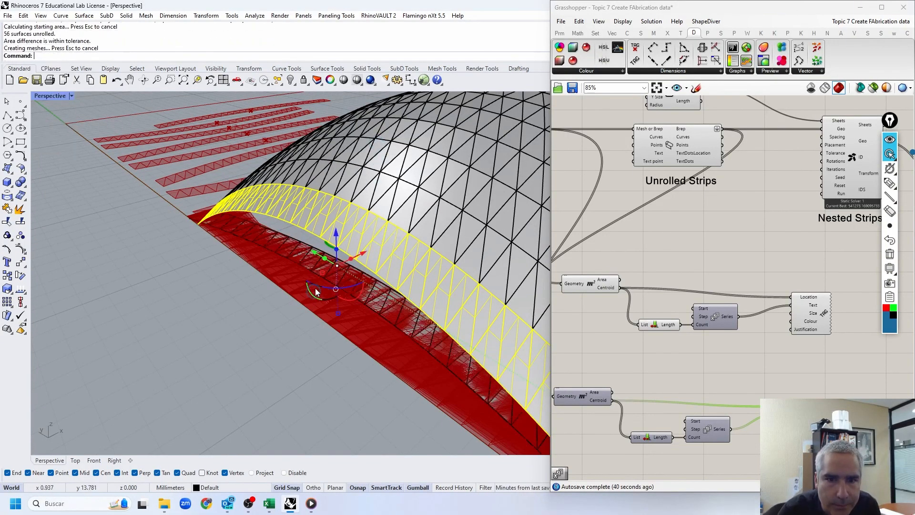
- Start Orient on the newly unrolled strip in the Top view, using the two corners of its upper end as reference points
left_click(314, 293)
left_click(75, 461)
right_click_drag(546, 150, 484, 185)
scroll(489, 183, "up", 4)
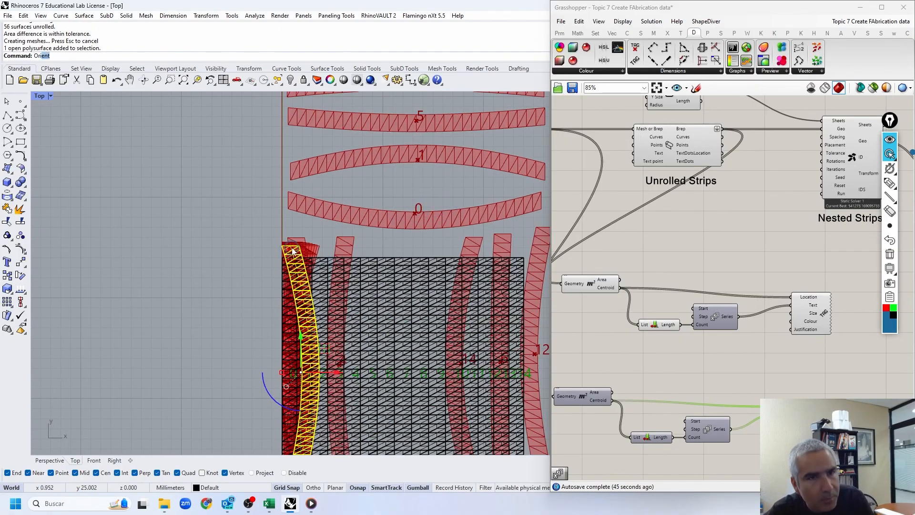
key("Return")
scroll(282, 246, "up", 5)
left_click(280, 245)
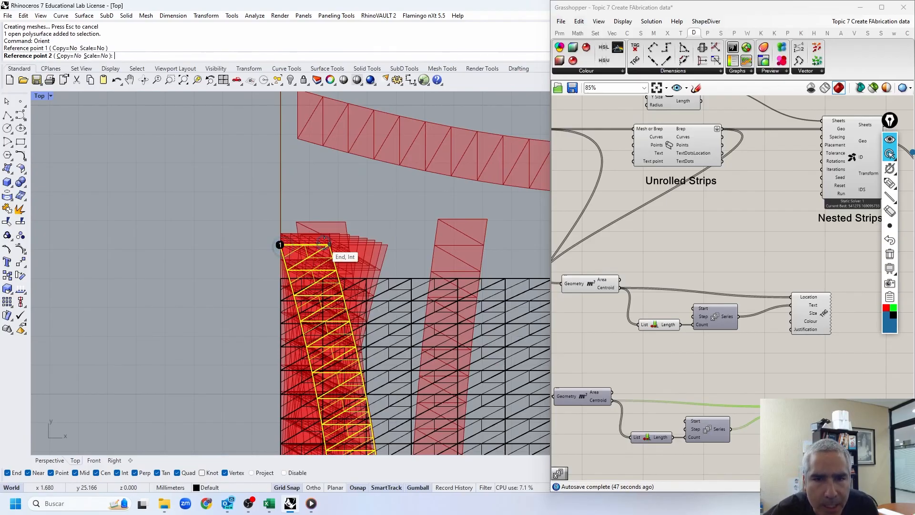
left_click(327, 245)
- Orient the unrolled strip onto nested strip 0 by matching the two corners of that strip's right end
right_click_drag(327, 245, 54, 288)
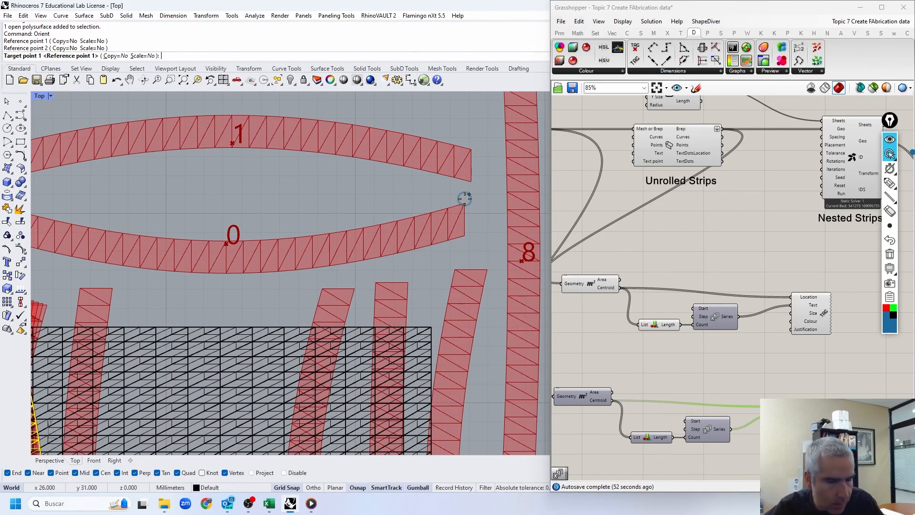
scroll(465, 200, "up", 2)
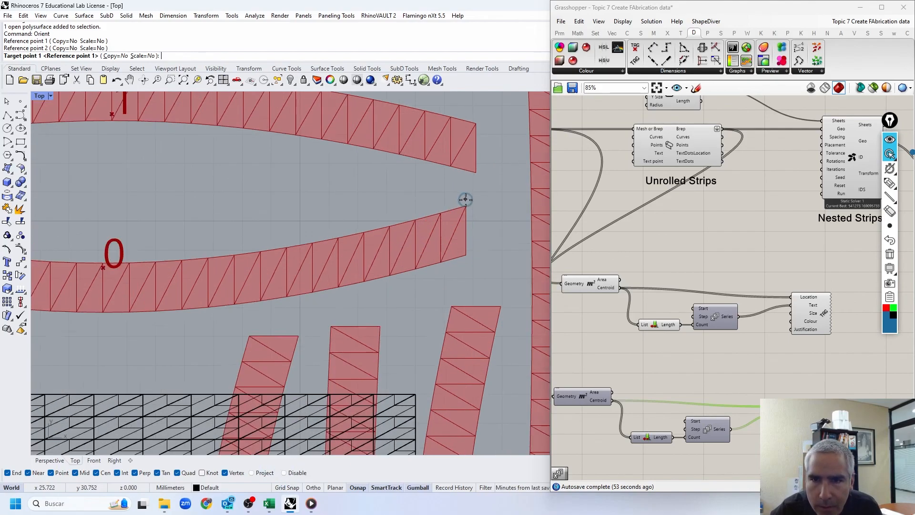
scroll(465, 202, "up", 3)
left_click(466, 210)
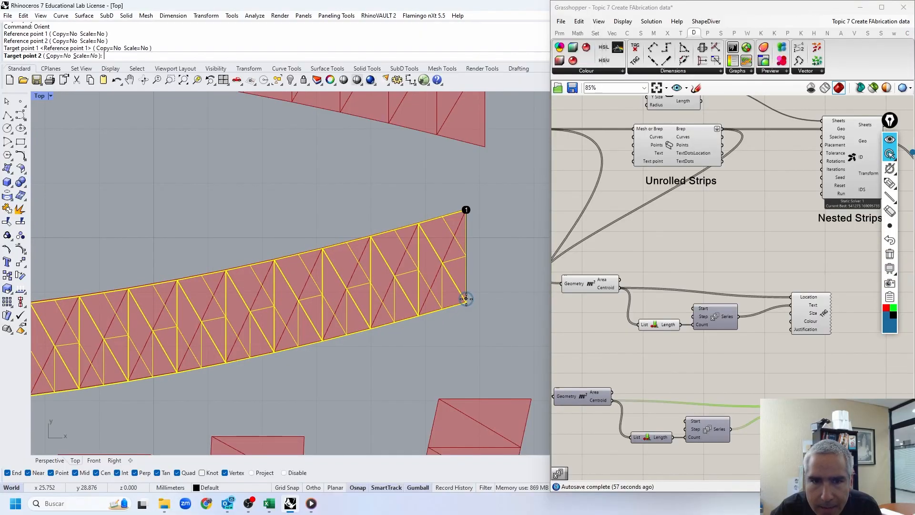
left_click(467, 299)
- Compare the oriented strip's outline with nested strip 0 along its length and at its far end
scroll(205, 285, "down", 6)
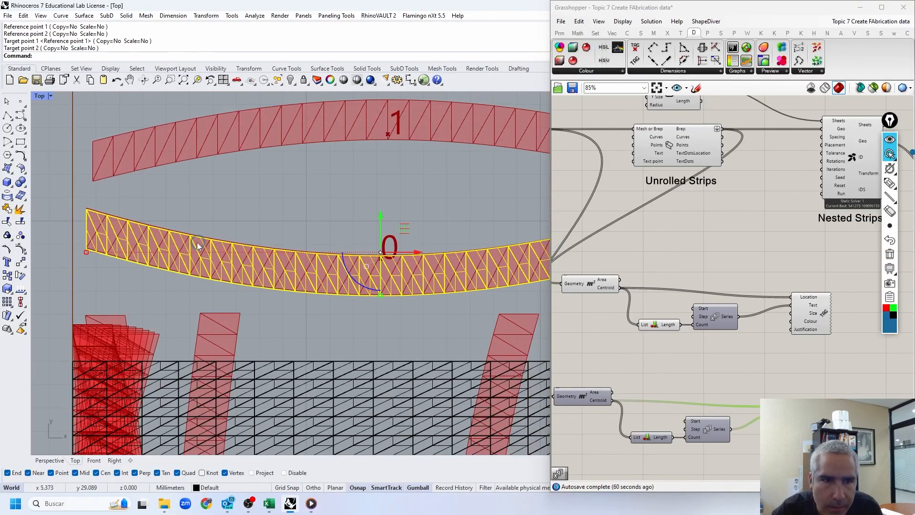
scroll(99, 216, "up", 6)
key("Escape")
scroll(110, 233, "up", 3)
scroll(112, 222, "down", 3)
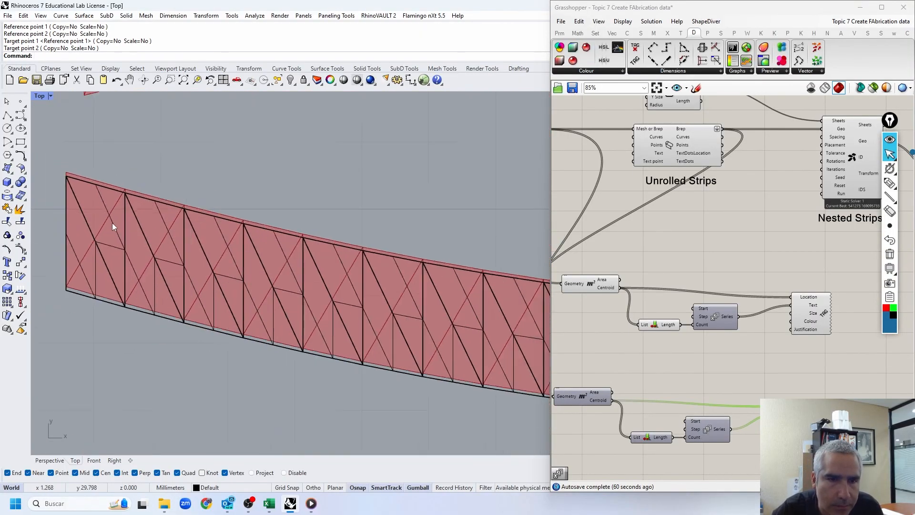
scroll(113, 224, "down", 2)
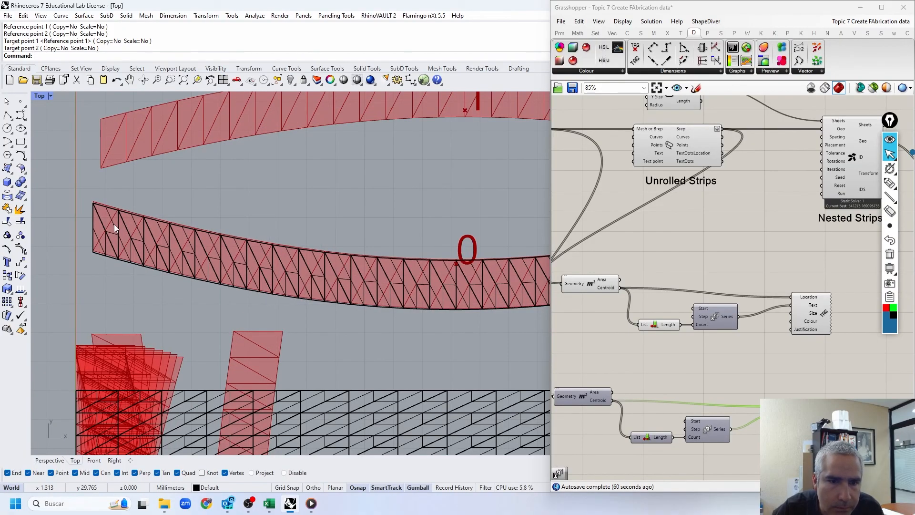
- Undo the Orient and UnrollSrf operations on the test strip
scroll(114, 225, "down", 3)
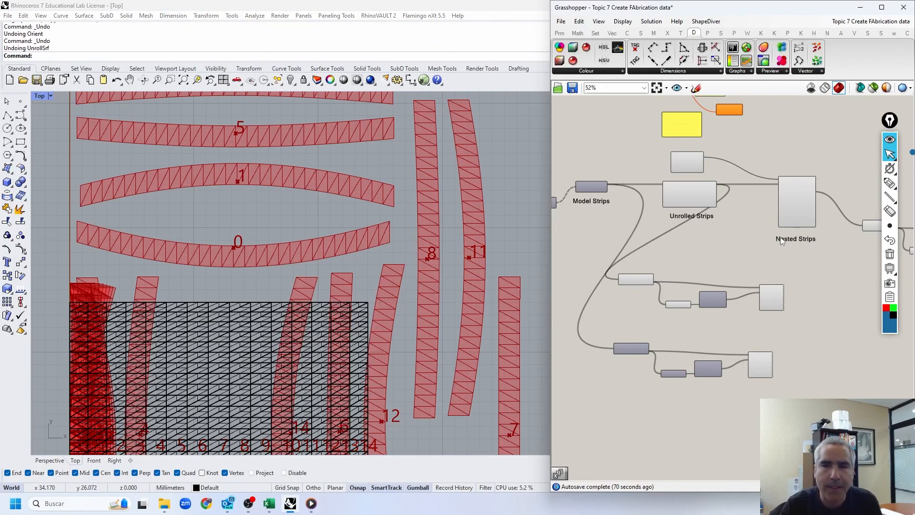
scroll(405, 210, "down", 5)
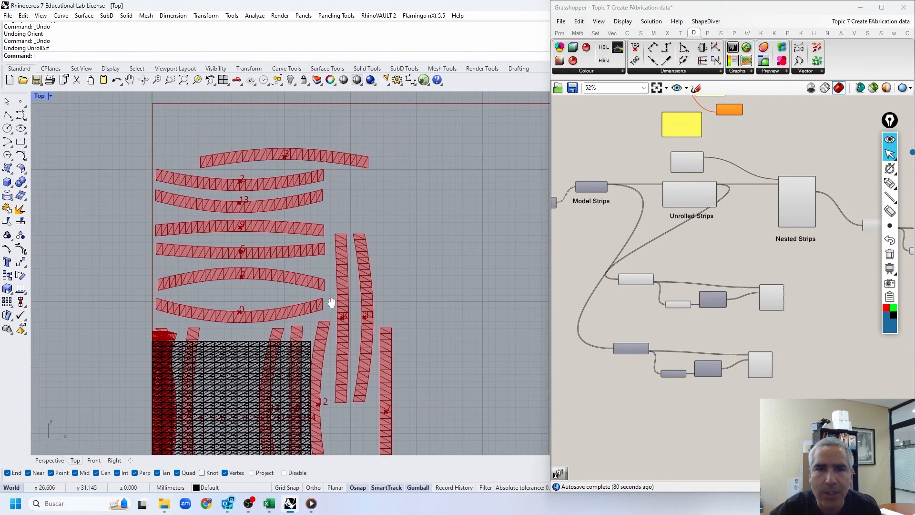